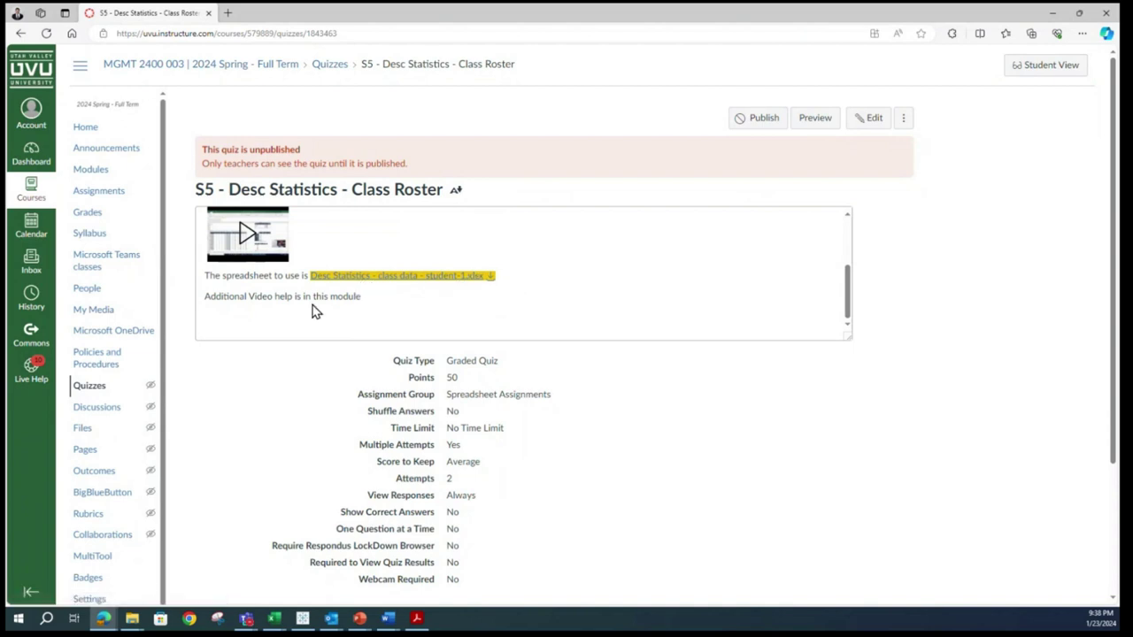
Step: Open the Desc Statistics class data spreadsheet from the quiz page in Excel and look over its Explainers and Class data sheets
left_click(382, 281)
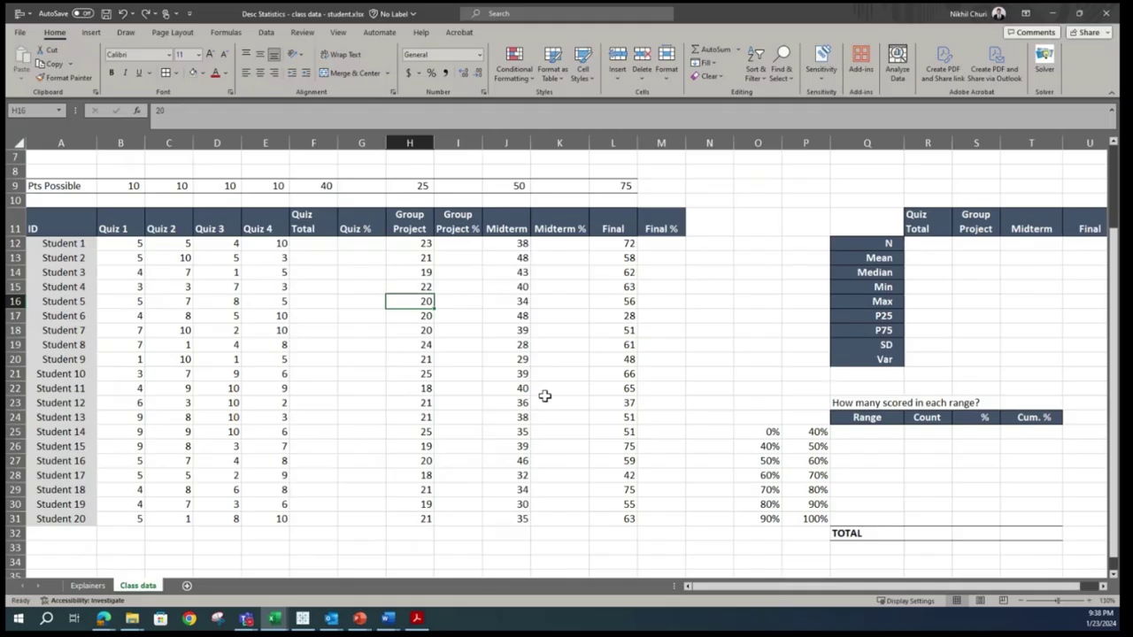
left_click(544, 401)
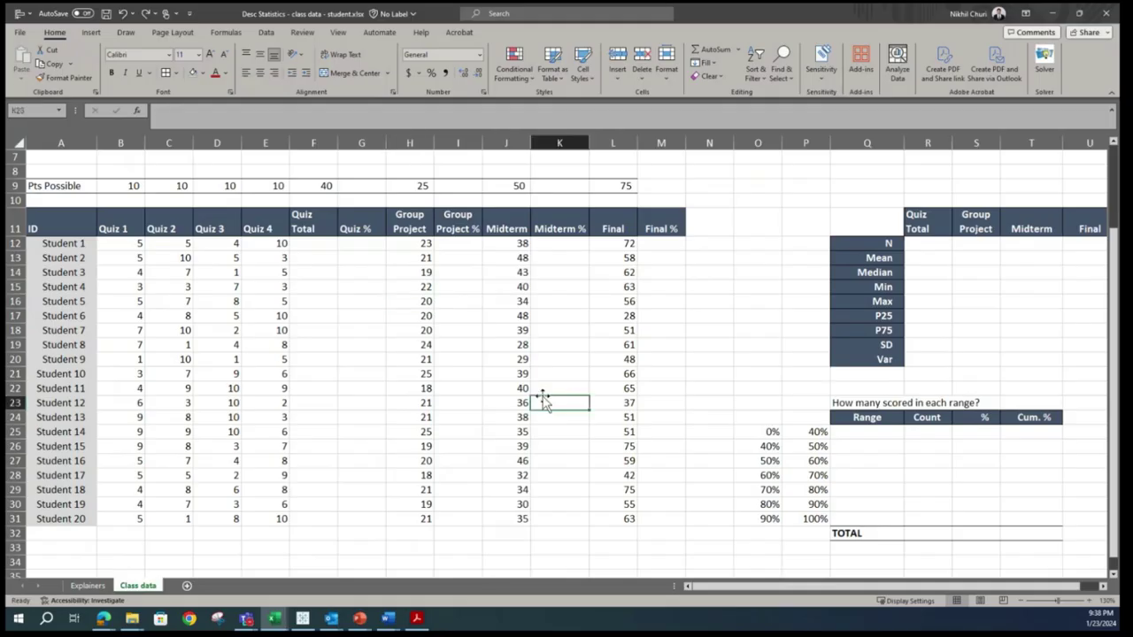
left_click(88, 586)
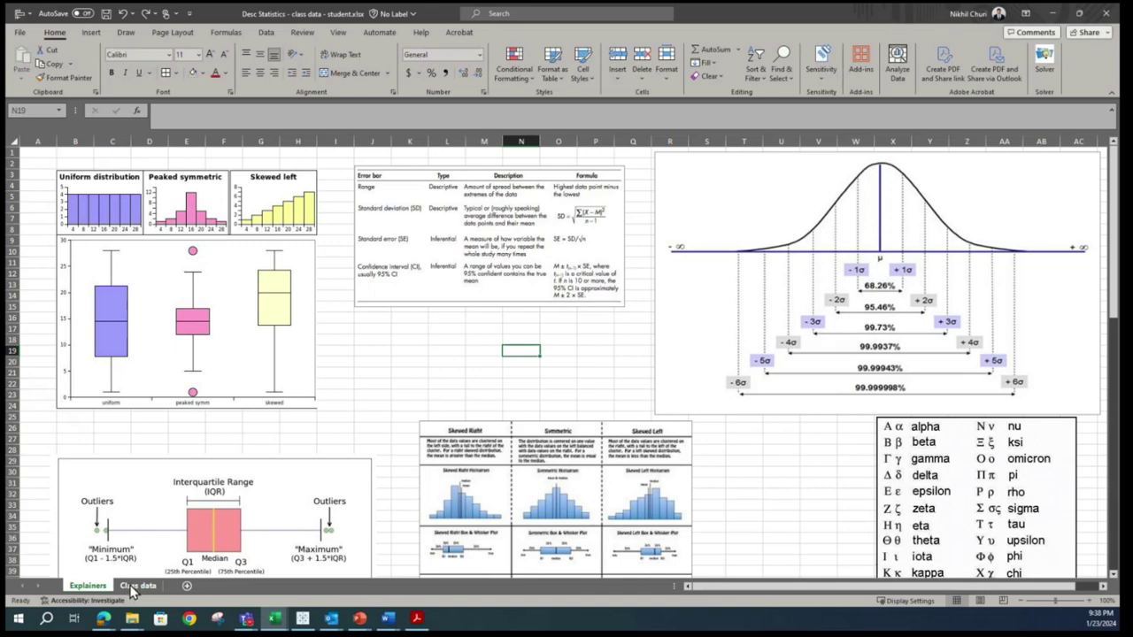
left_click(134, 587)
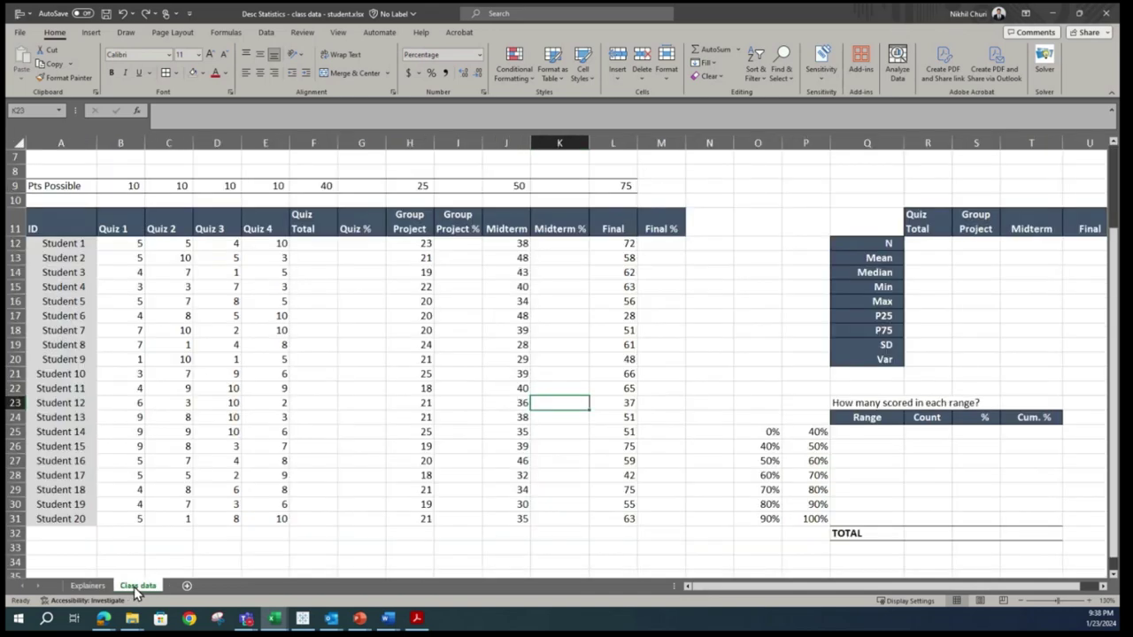
left_click(97, 585)
left_click(137, 586)
Step: Examine the layout of the Class data sheet, including the points possible row, the student IDs and the quiz columns
left_click(265, 396)
scroll(225, 368, "up", 3)
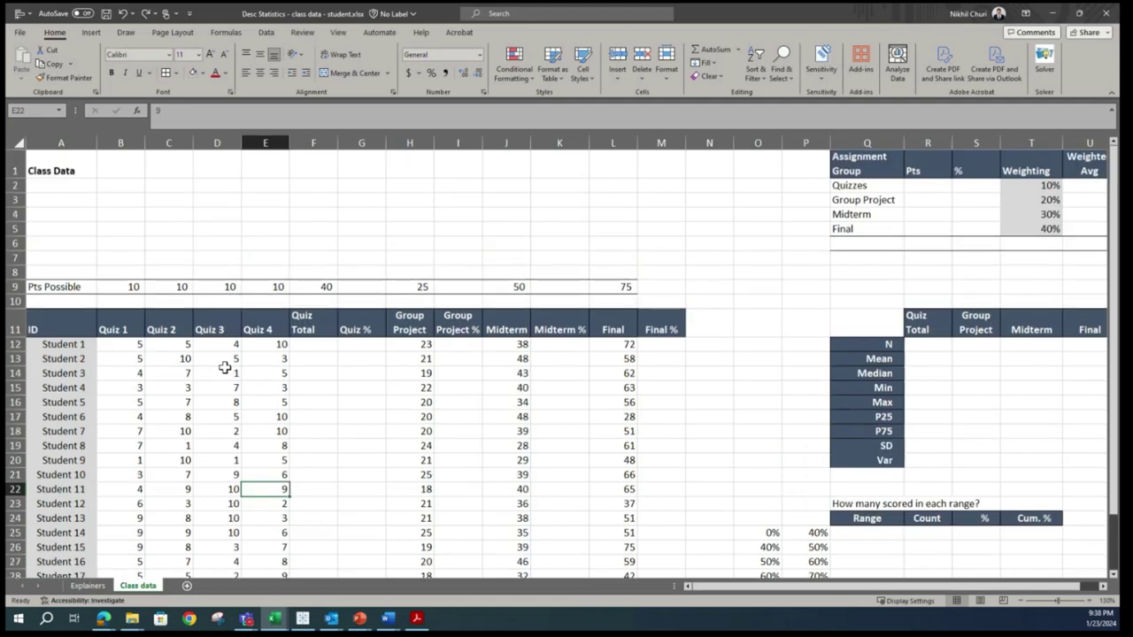
scroll(225, 368, "down", 2)
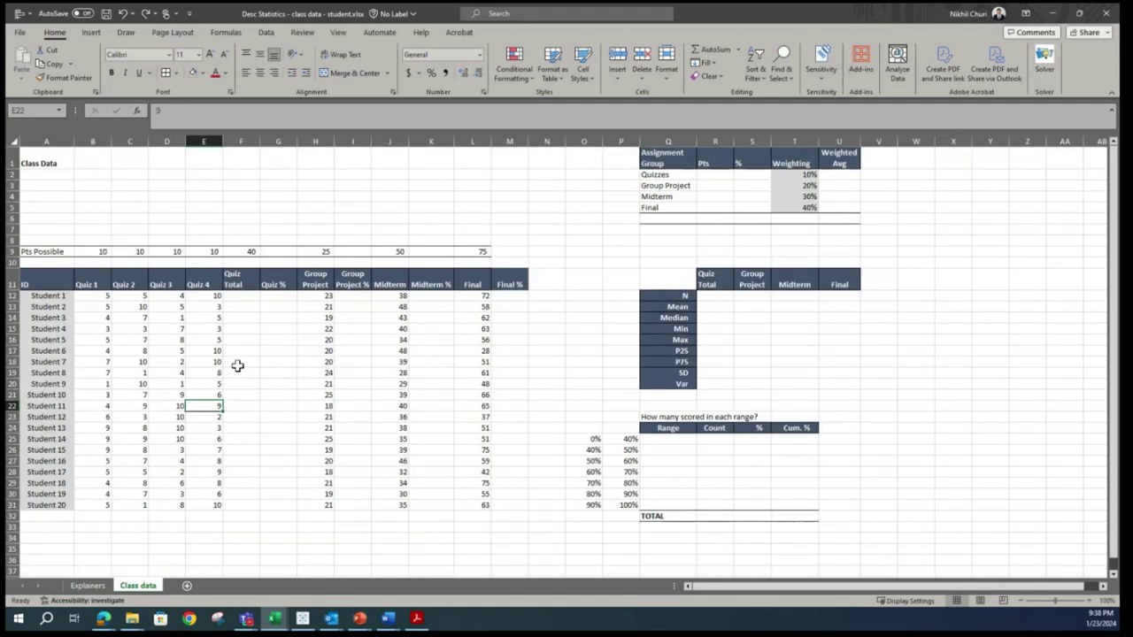
scroll(306, 467, "down", 5)
scroll(328, 476, "up", 5)
left_click(46, 157)
left_click(38, 252)
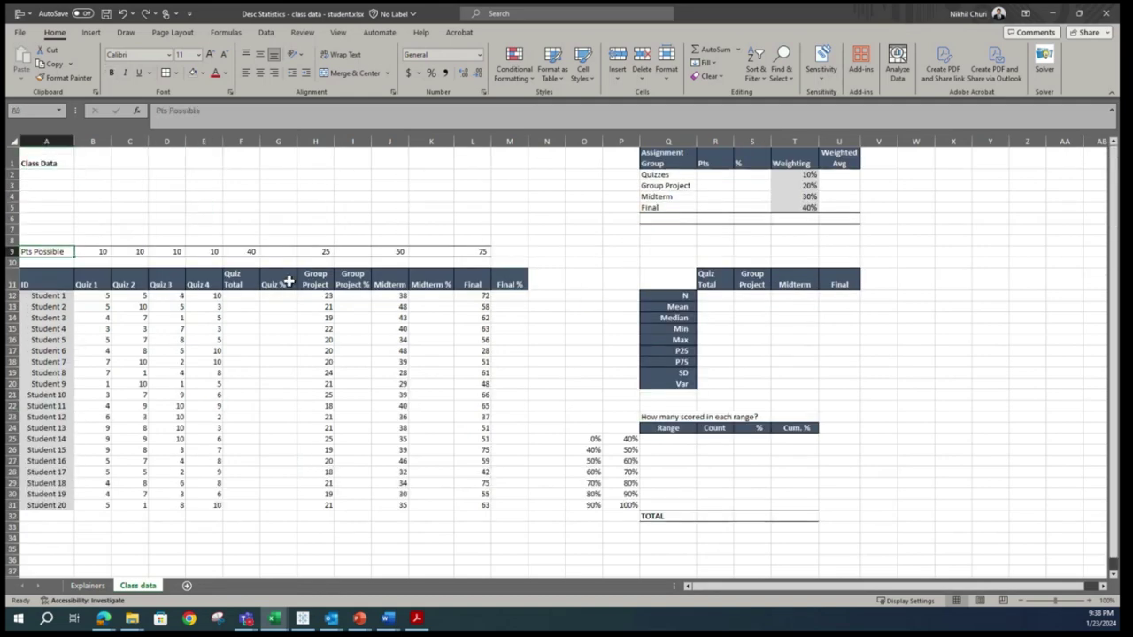
left_click(41, 281)
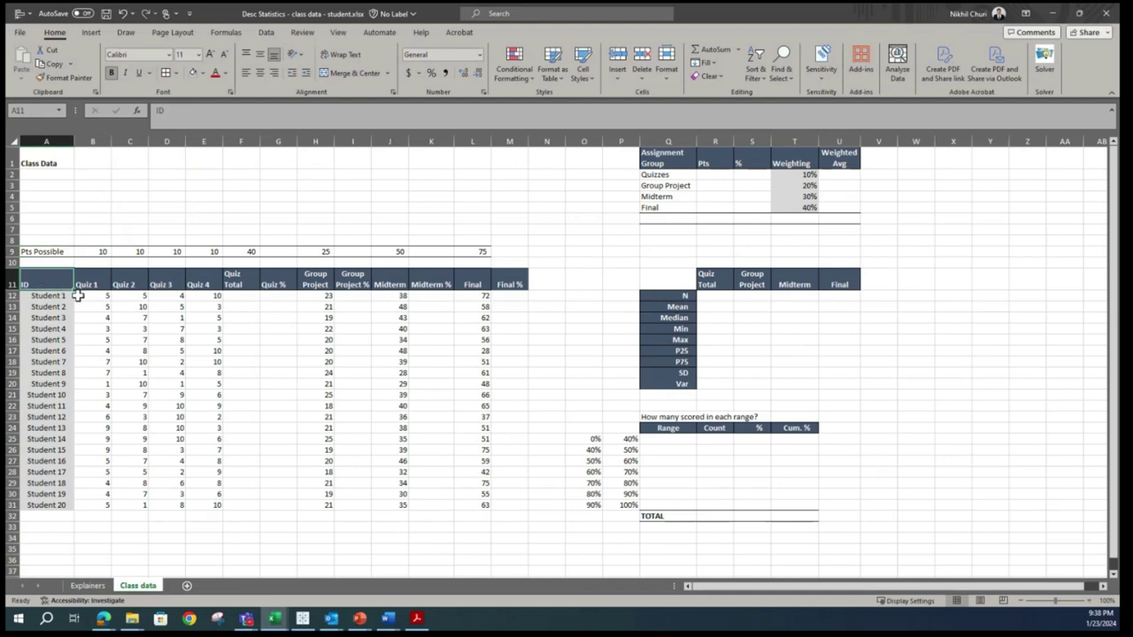
left_click_drag(57, 297, 78, 509)
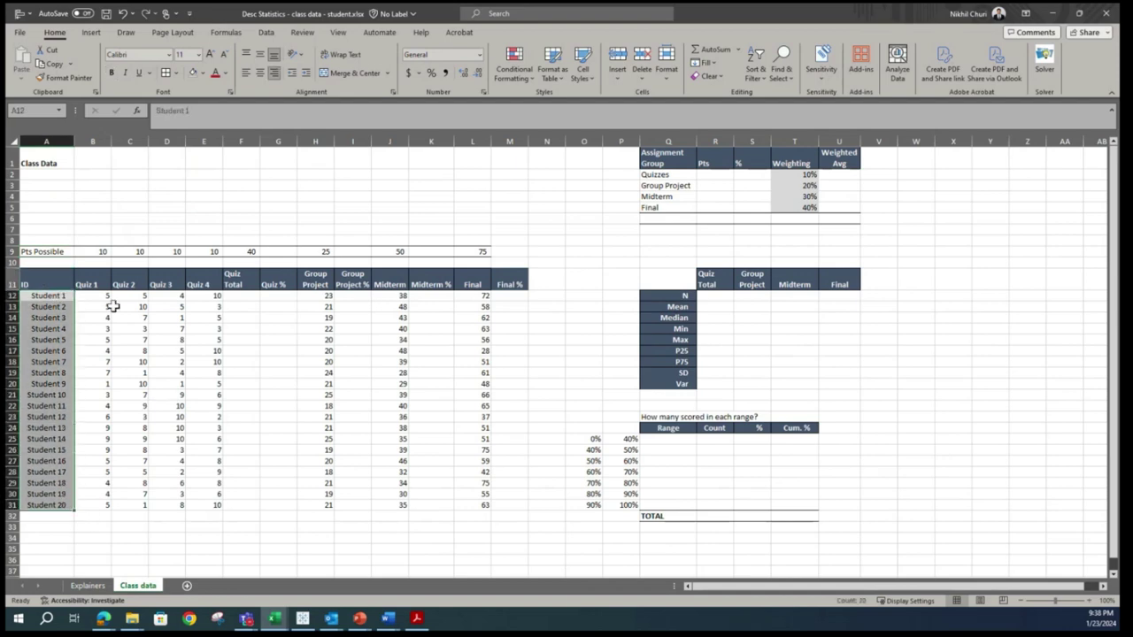
left_click(98, 285)
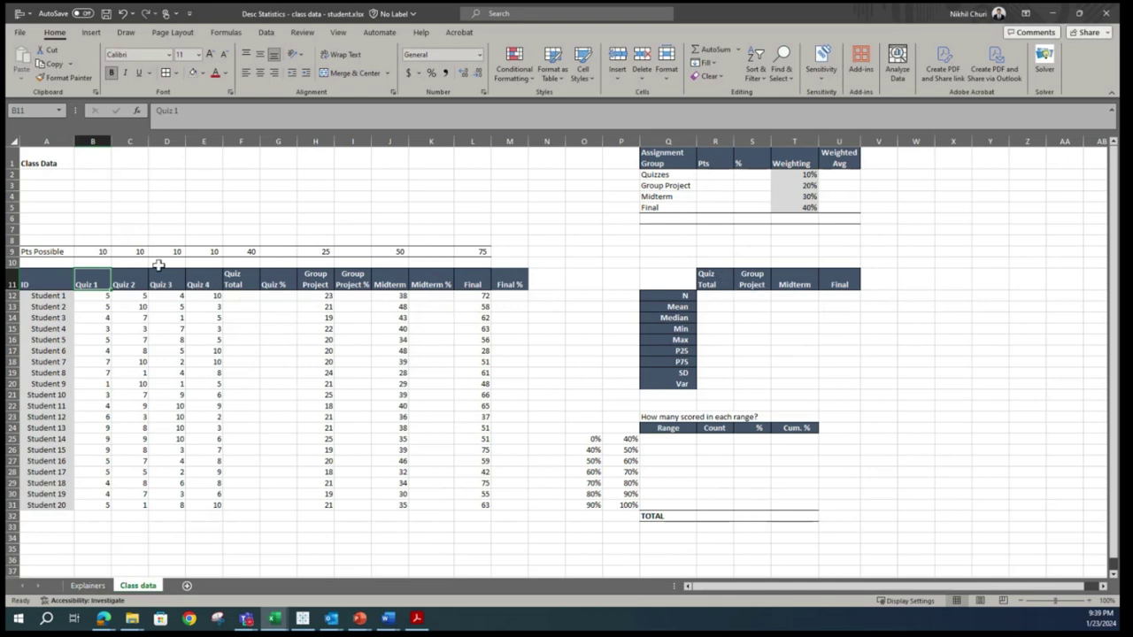
Step: Review the descriptive statistics table's assignment headings and its row labels beginning with N, alongside the student score data
left_click(714, 281)
left_click(753, 281)
left_click(793, 283)
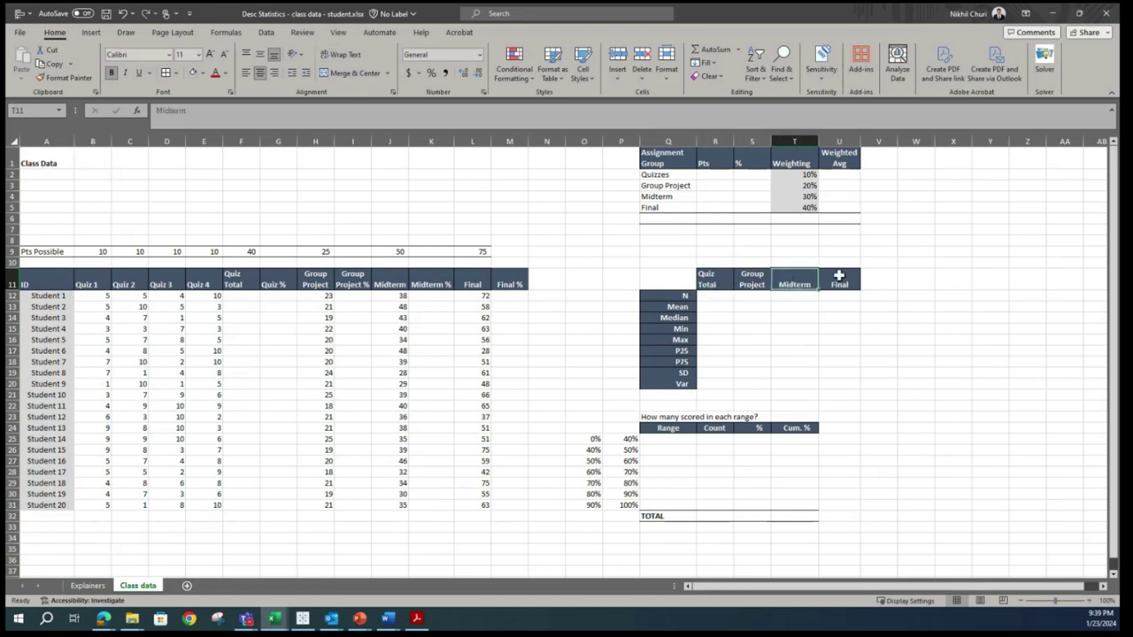
left_click(673, 298)
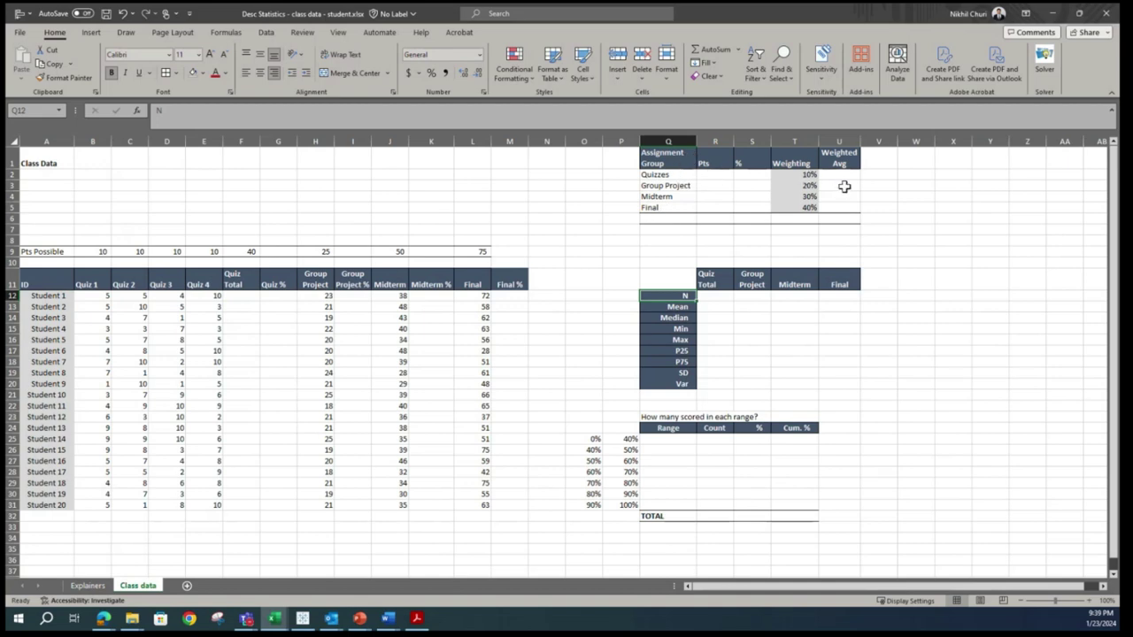
left_click(478, 364)
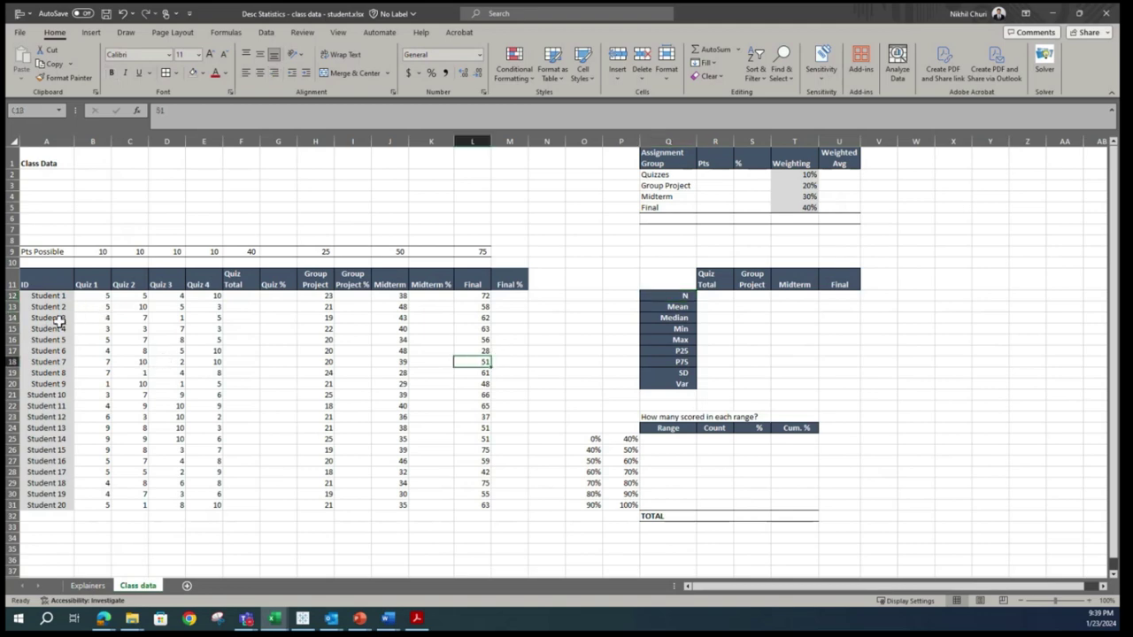
left_click(80, 351)
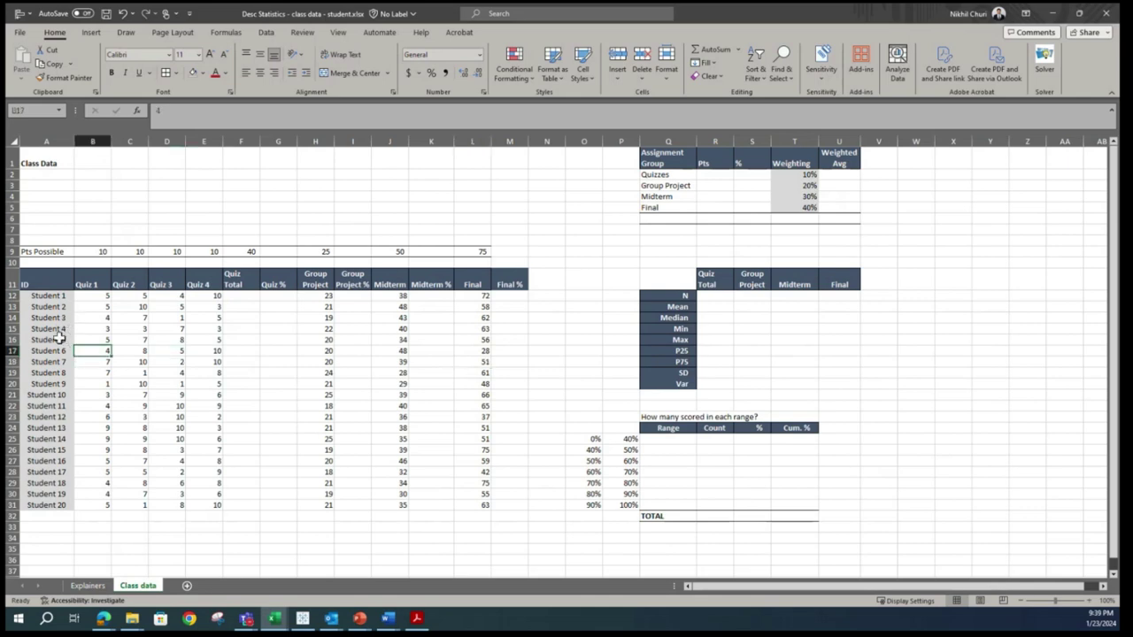
Step: Calculate Student 1's Quiz Total in F12 with =SUM(B12:E12) and fill the formula down through Student 20
scroll(98, 284, "up", 2, "ctrl")
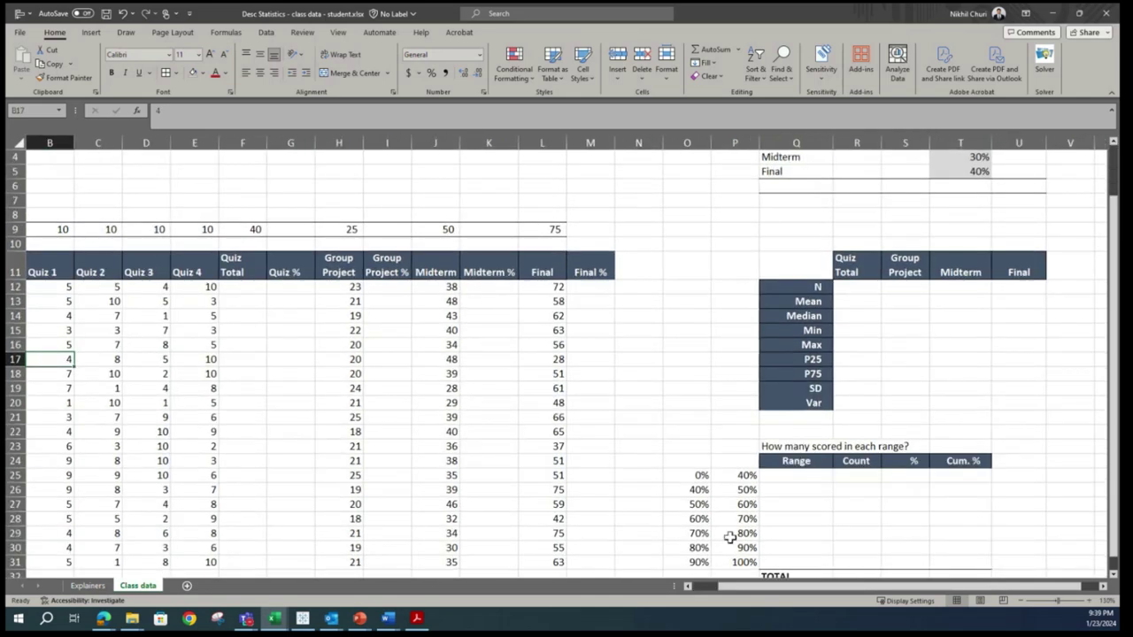
scroll(461, 450, "down", 1)
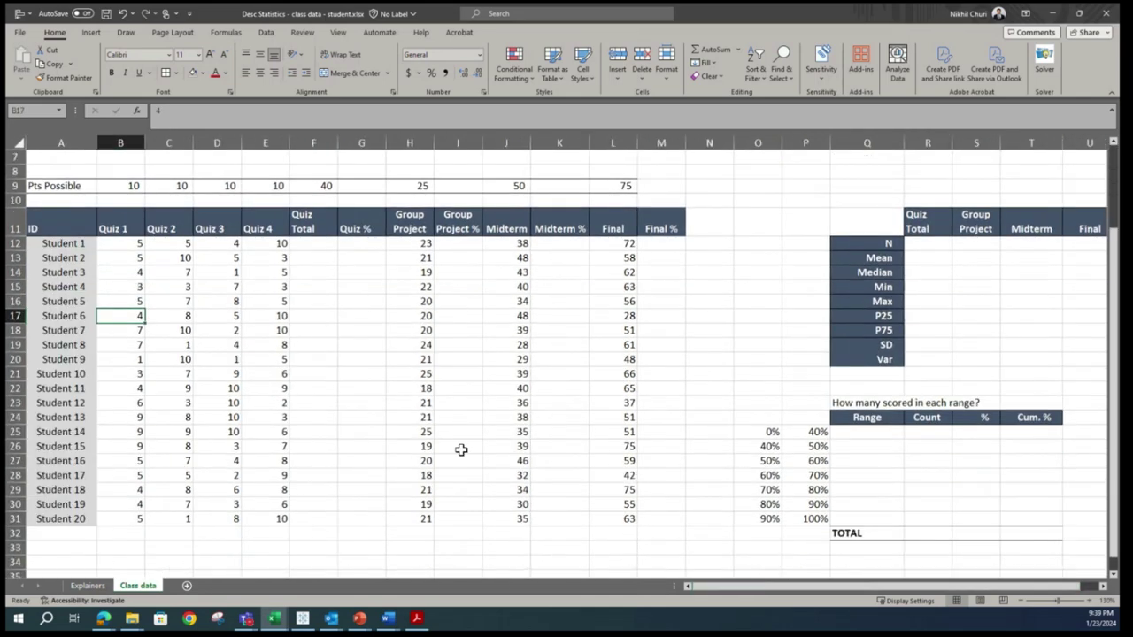
left_click(313, 243)
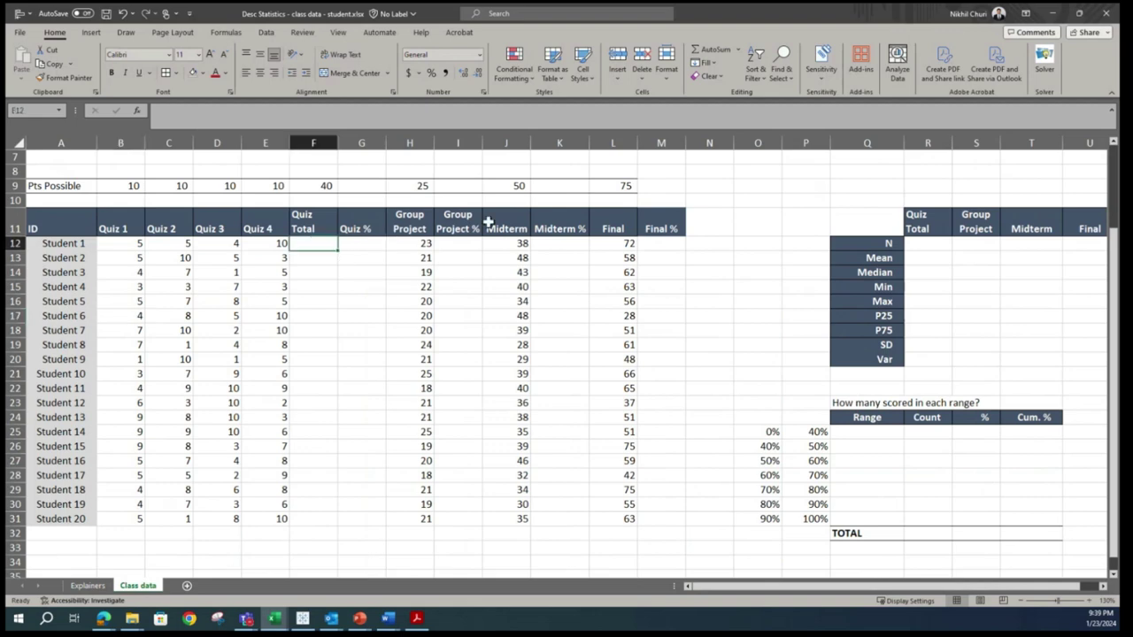
type("=sum")
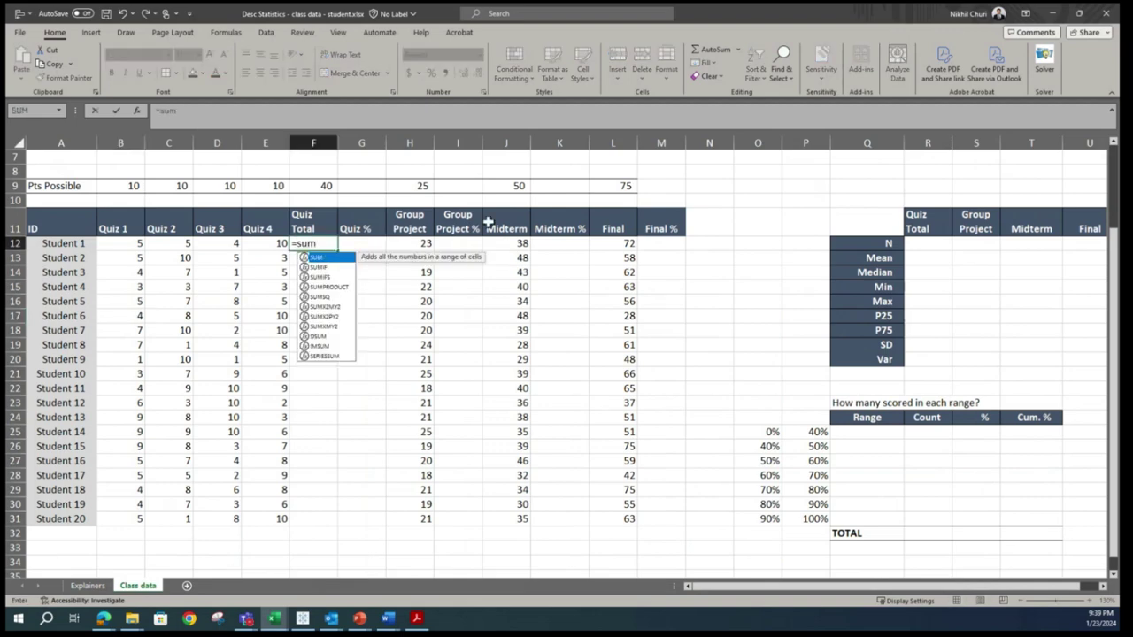
type("(")
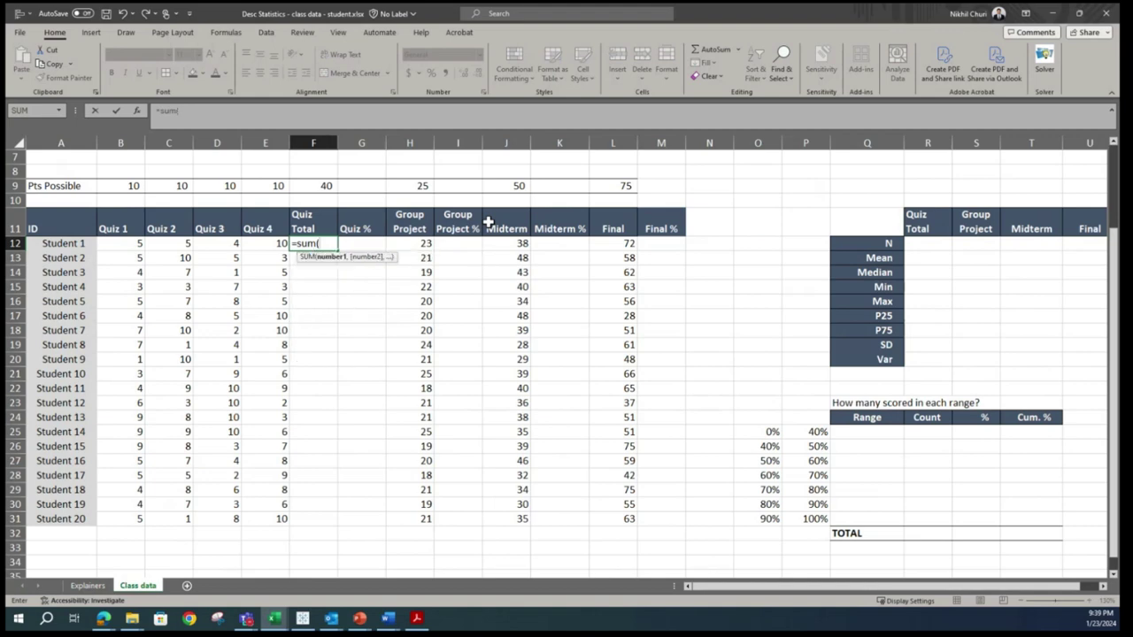
left_click(137, 243)
left_click_drag(137, 243, 266, 243)
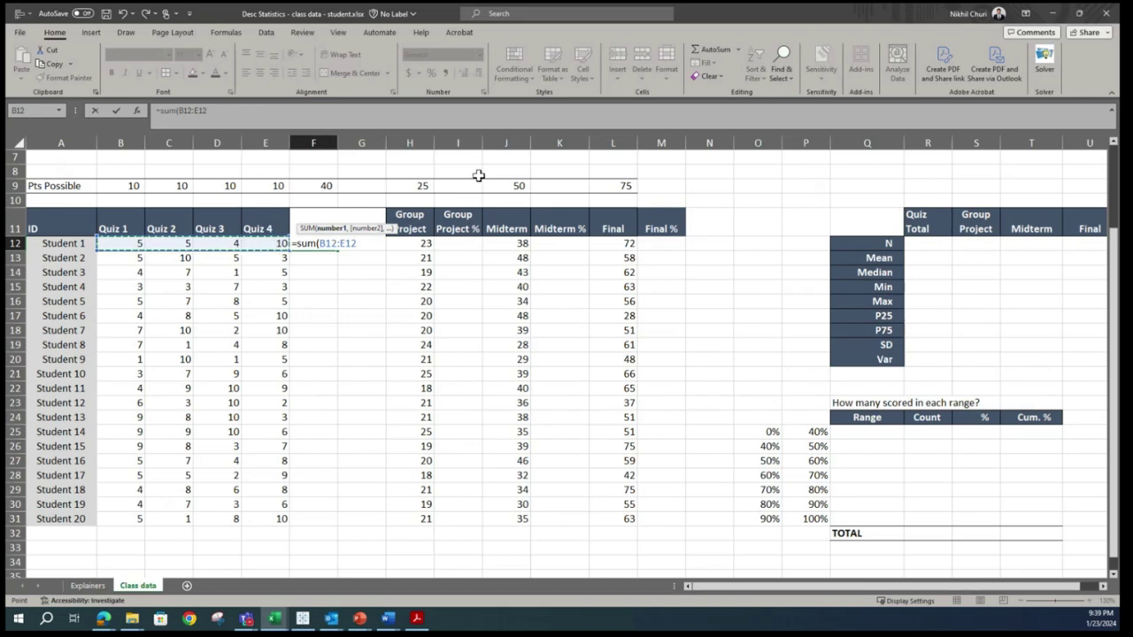
type(")")
key("Return")
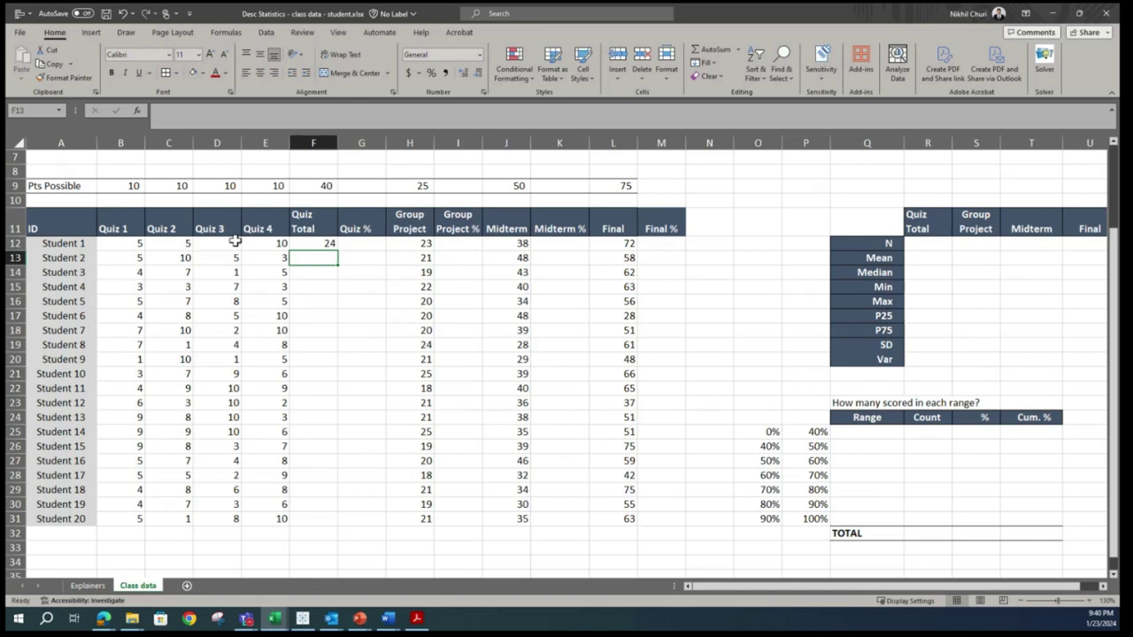
left_click(329, 244)
double_click(338, 251)
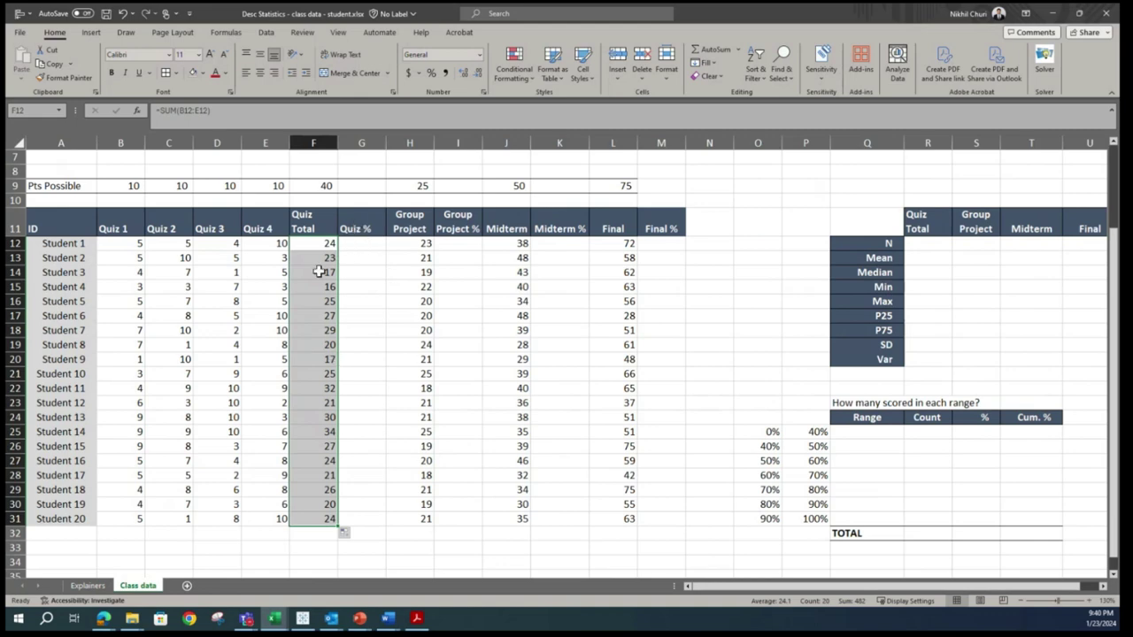
Step: Calculate Student 1's Quiz % in G12 by dividing the quiz total by the points possible with =F12/F9
left_click(370, 245)
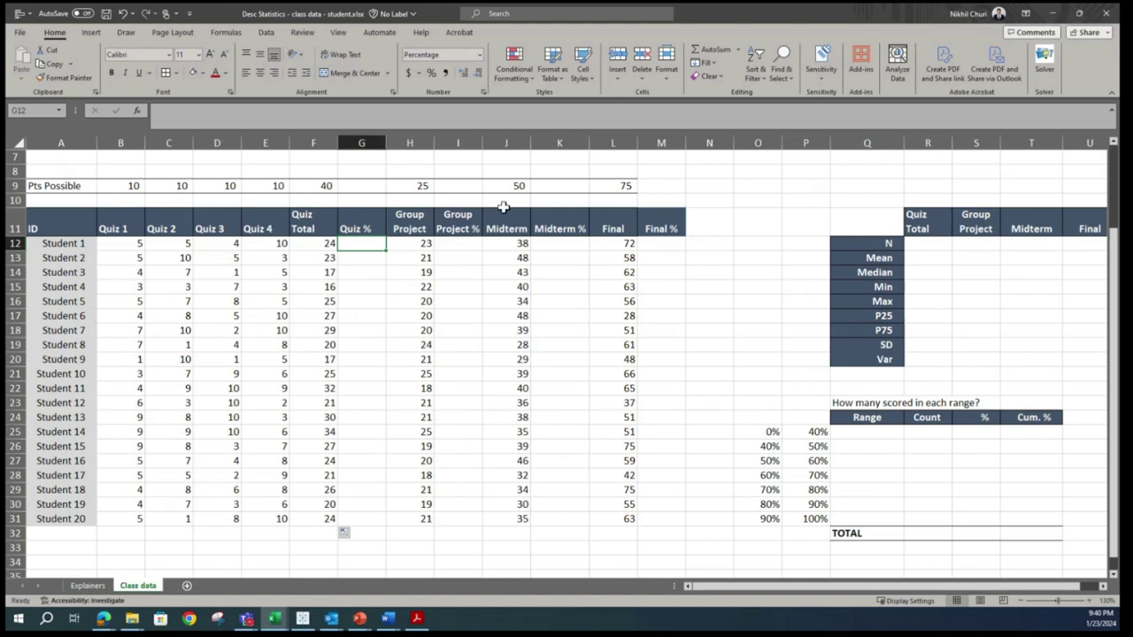
type("=")
left_click(309, 243)
type("/")
left_click(325, 185)
key("Return")
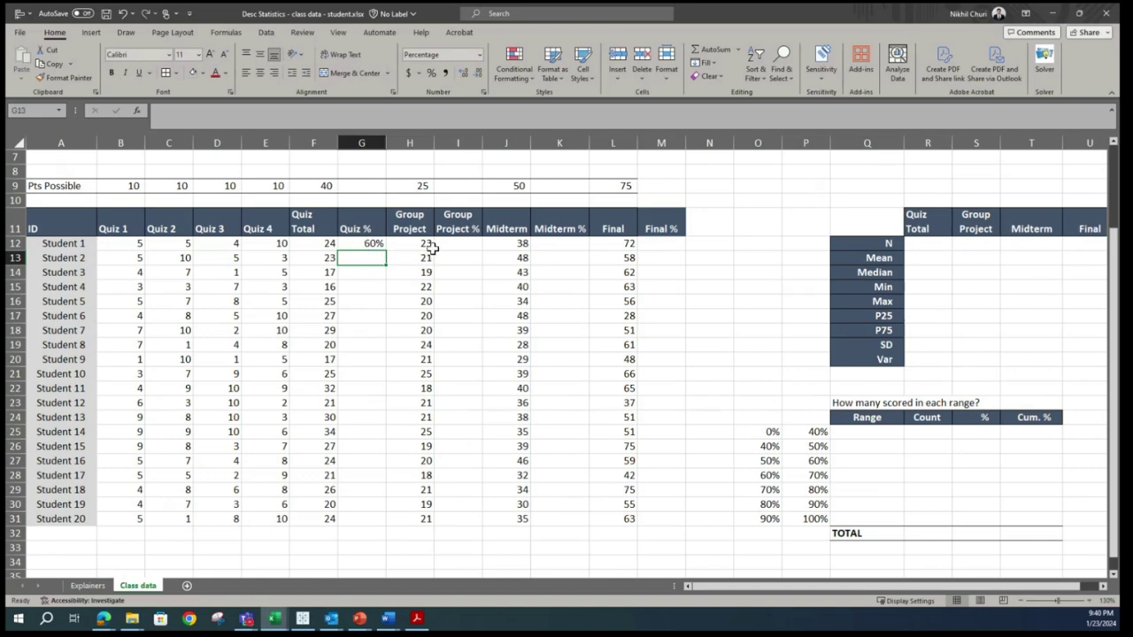
Step: Show Student 1's Quiz % with three decimal places, and return it to a whole percentage
left_click(364, 243)
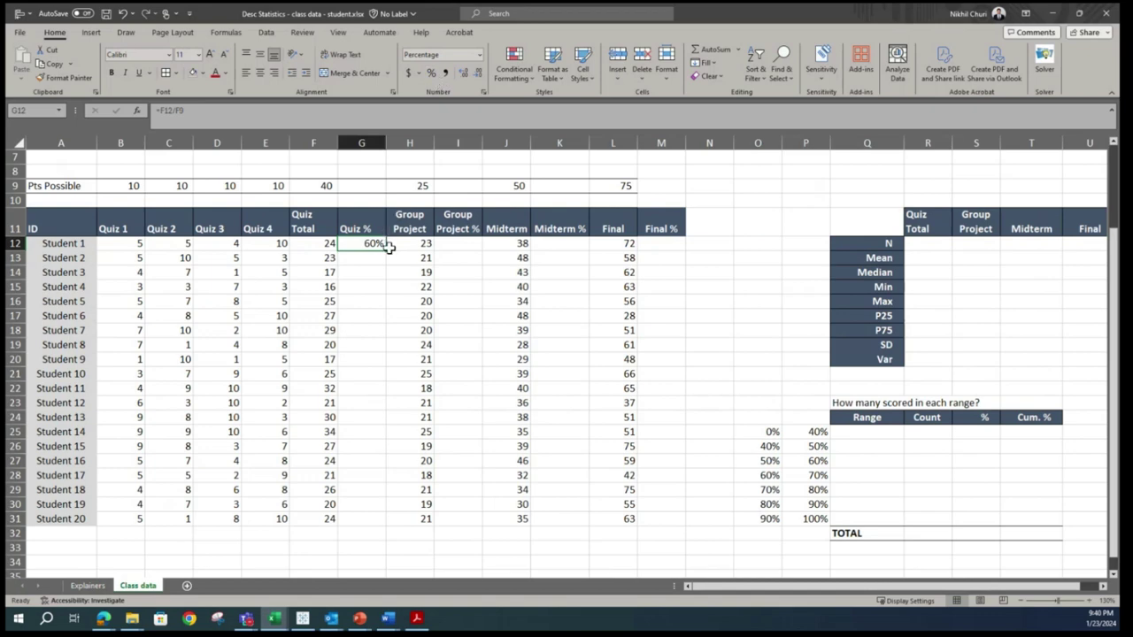
left_click(467, 77)
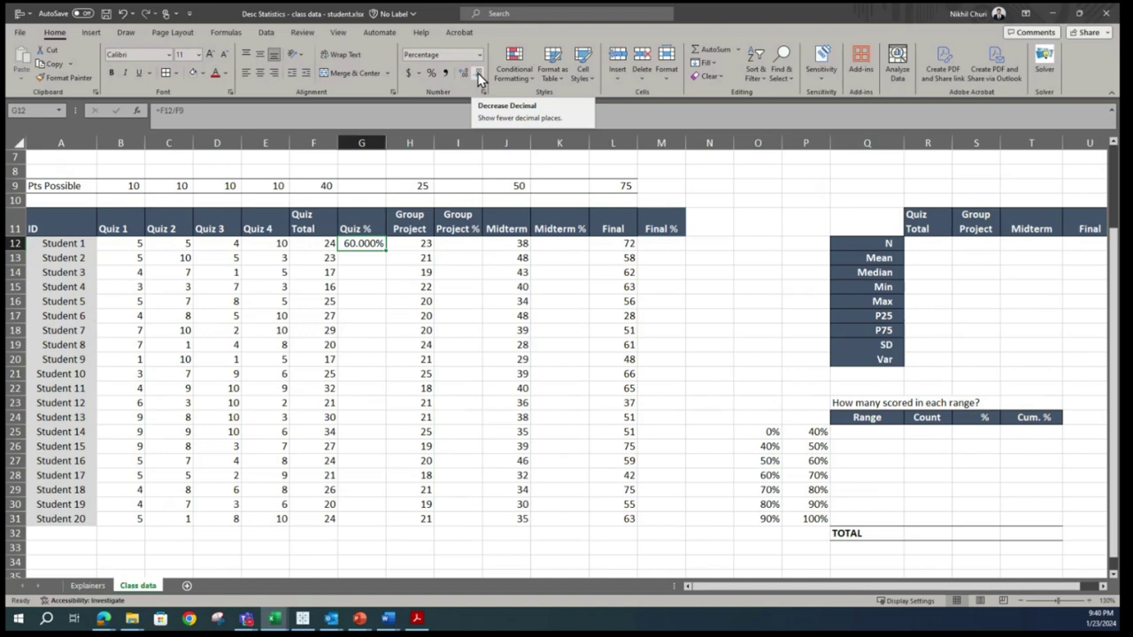
left_click(479, 76)
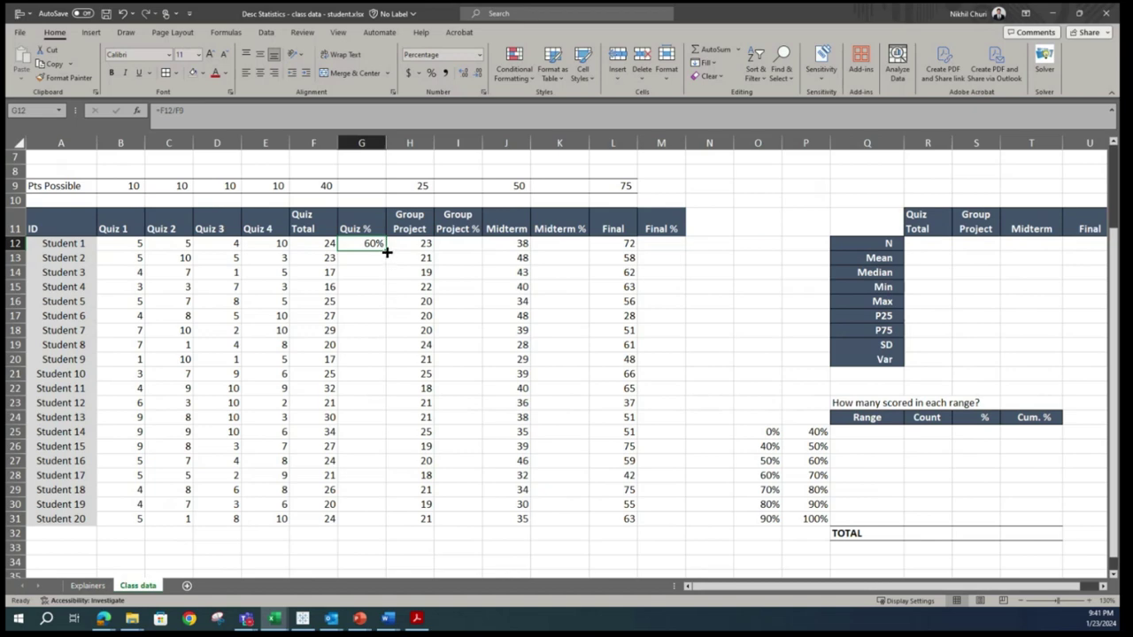
Step: Try to fill the Quiz % formula down to Student 2, inspect the copied cell references, and clear the copied formula
left_click(392, 284)
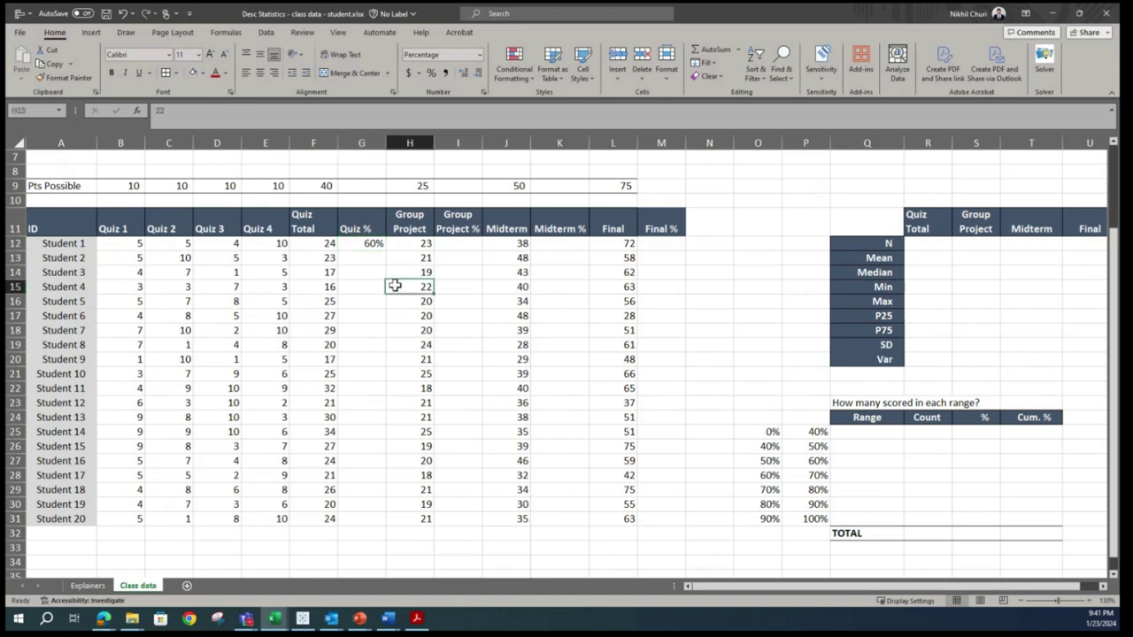
left_click(379, 249)
left_click_drag(385, 251, 369, 272)
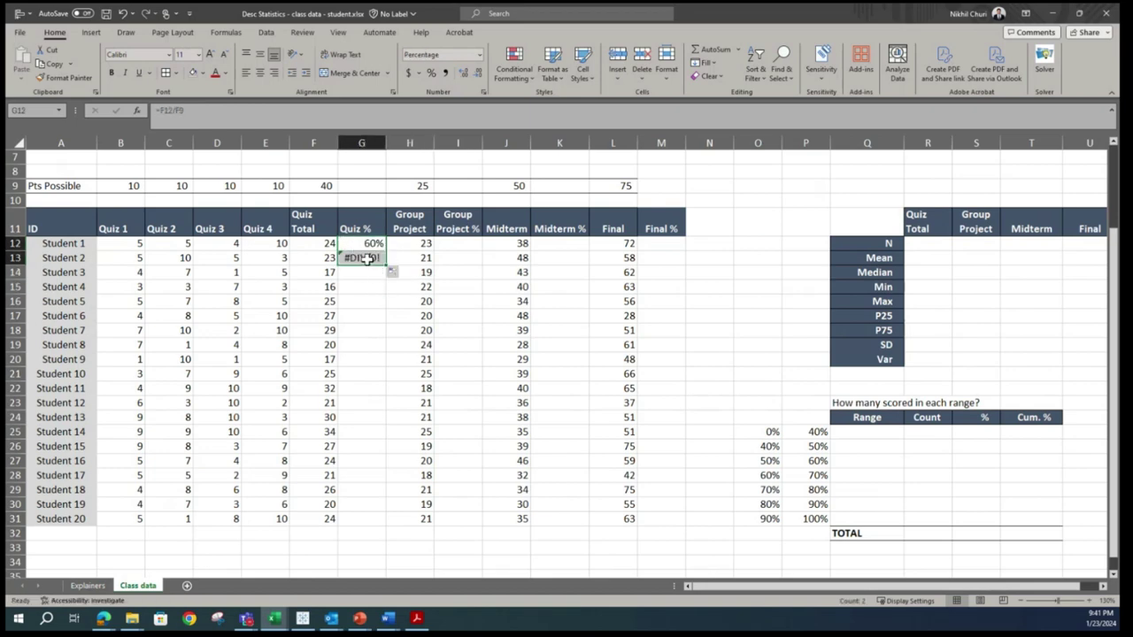
double_click(367, 258)
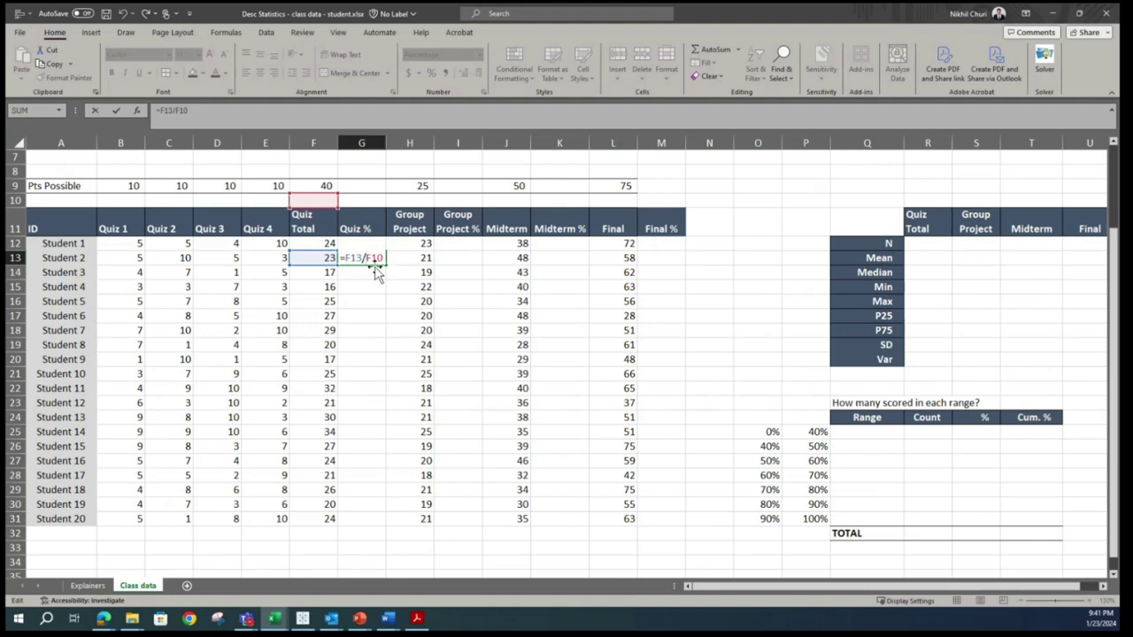
key("Return")
key("Up")
key("Up")
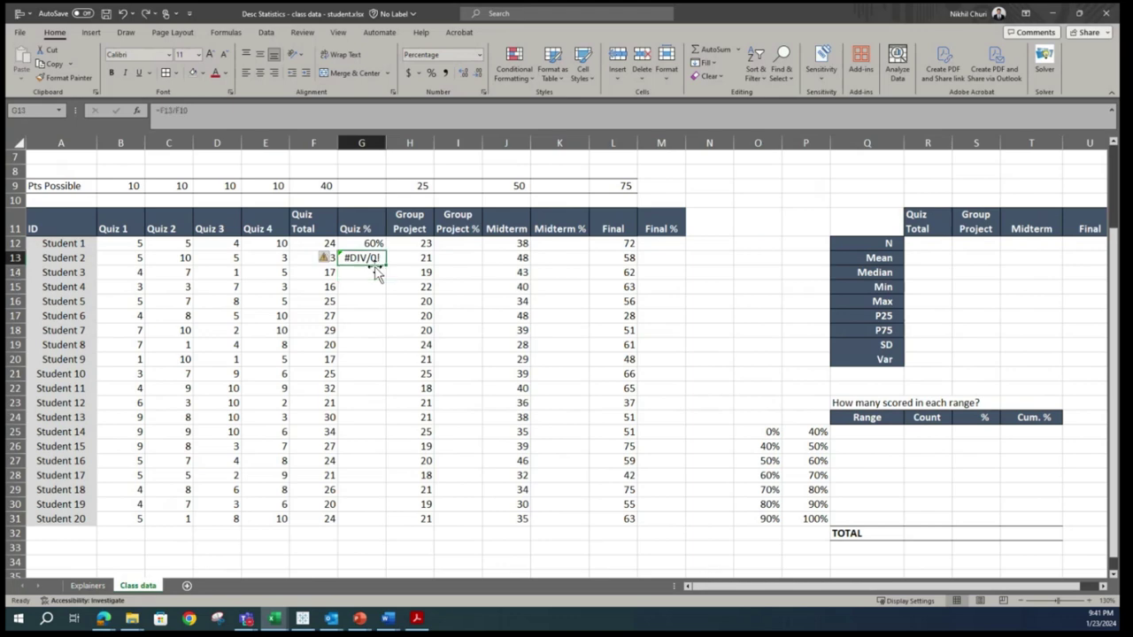
left_click(365, 286)
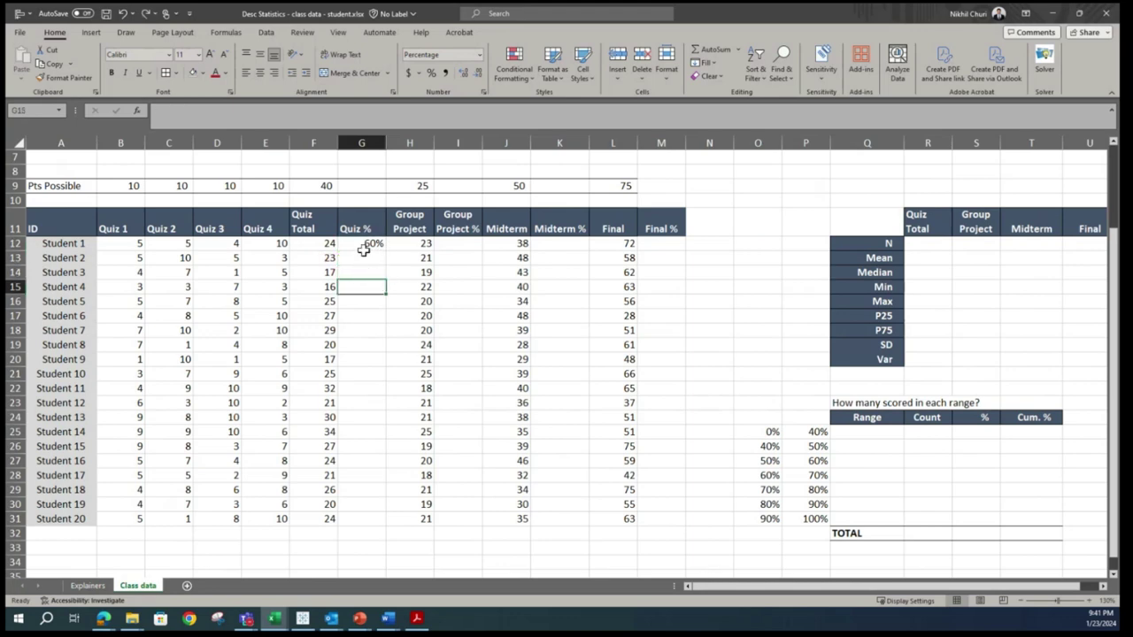
Step: Lock the points-possible reference in Student 1's Quiz % formula as =F12/$F$9 in G12, and fill it down through Student 20
left_click(364, 244)
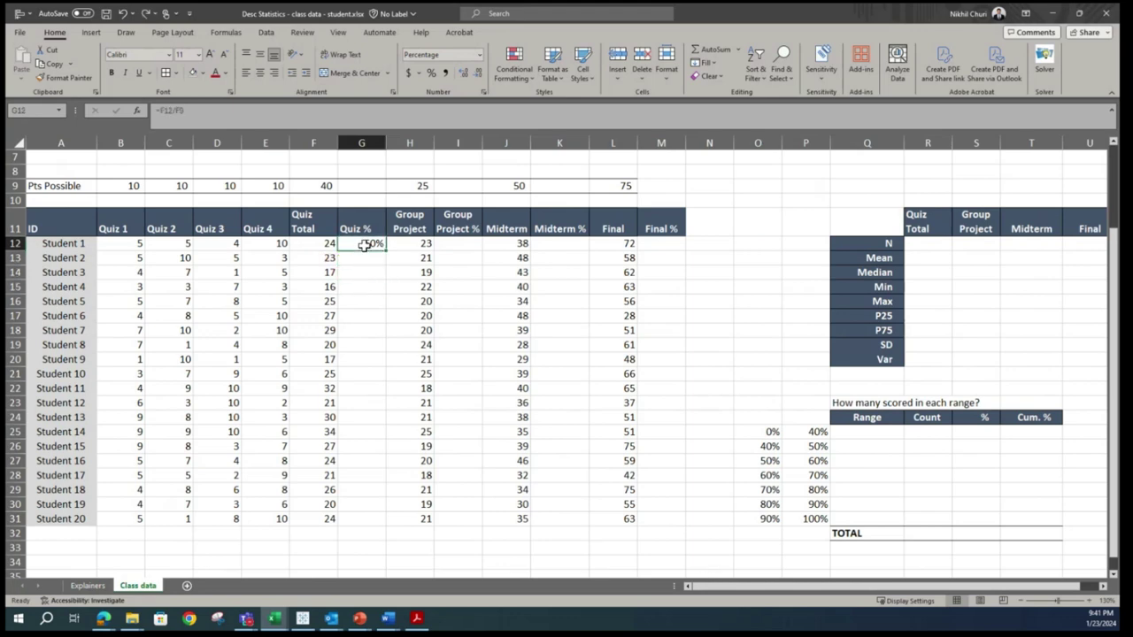
double_click(363, 243)
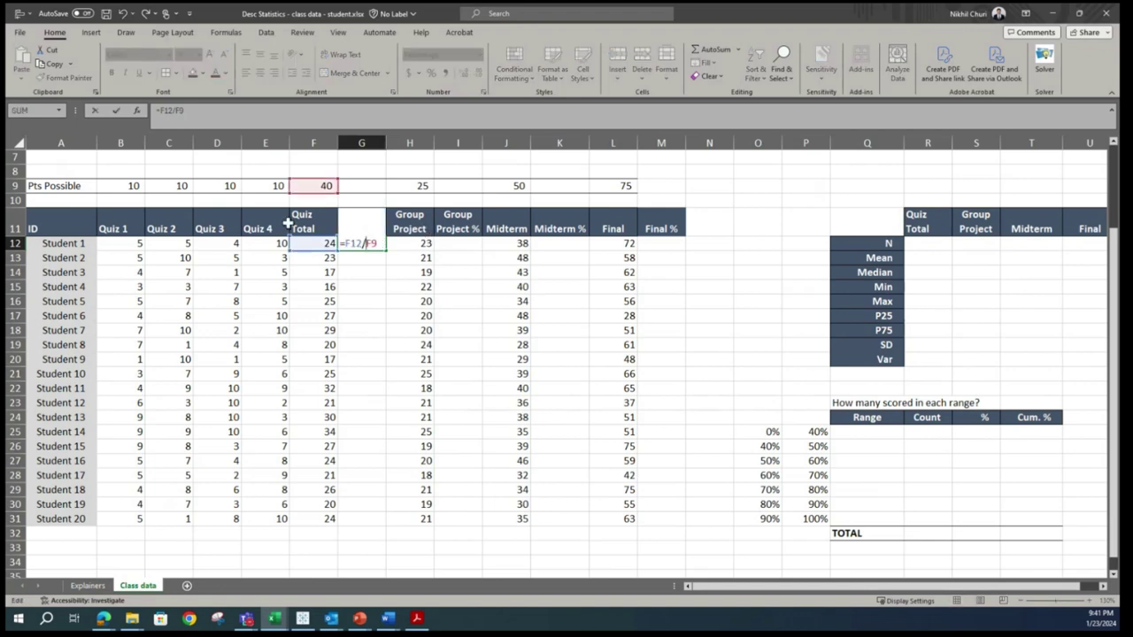
left_click(180, 110)
type("$F$")
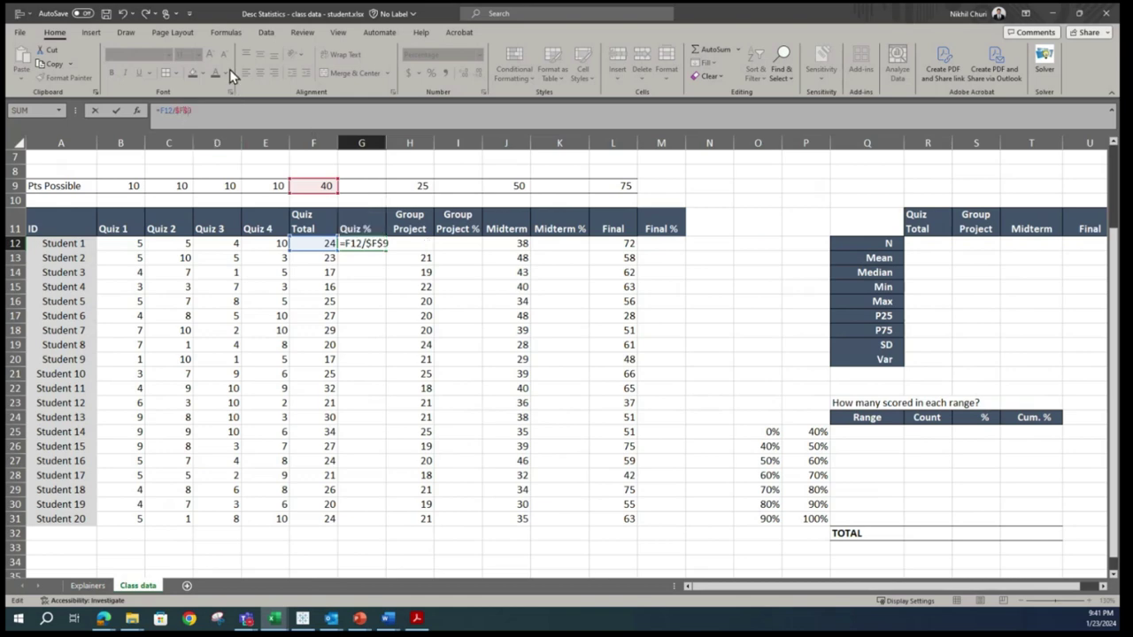
key("Return")
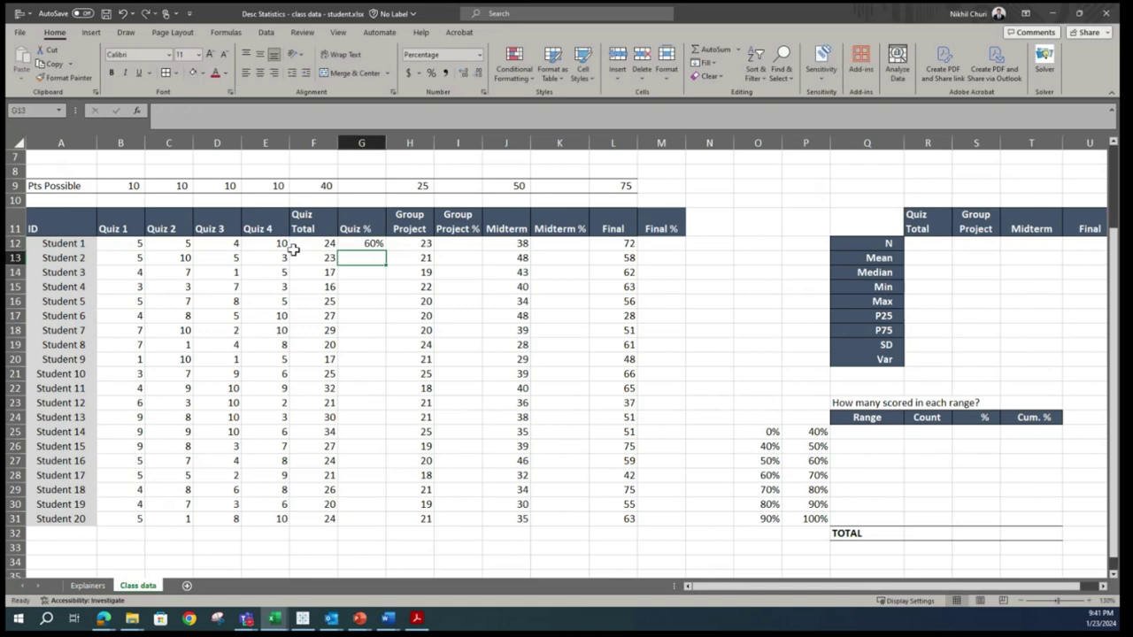
left_click(366, 244)
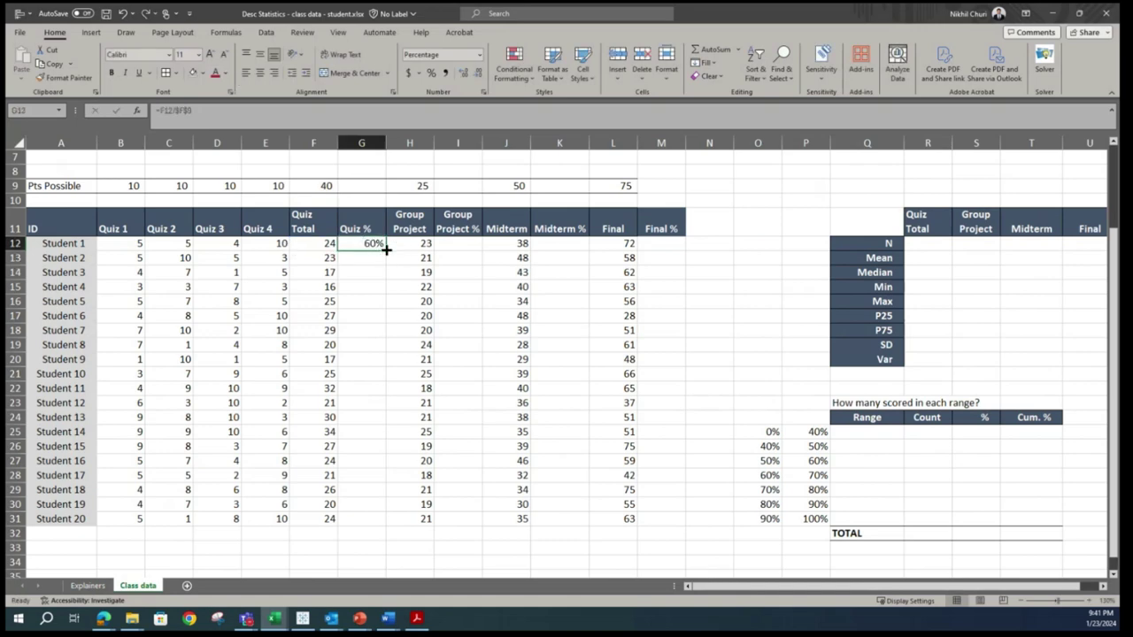
double_click(386, 251)
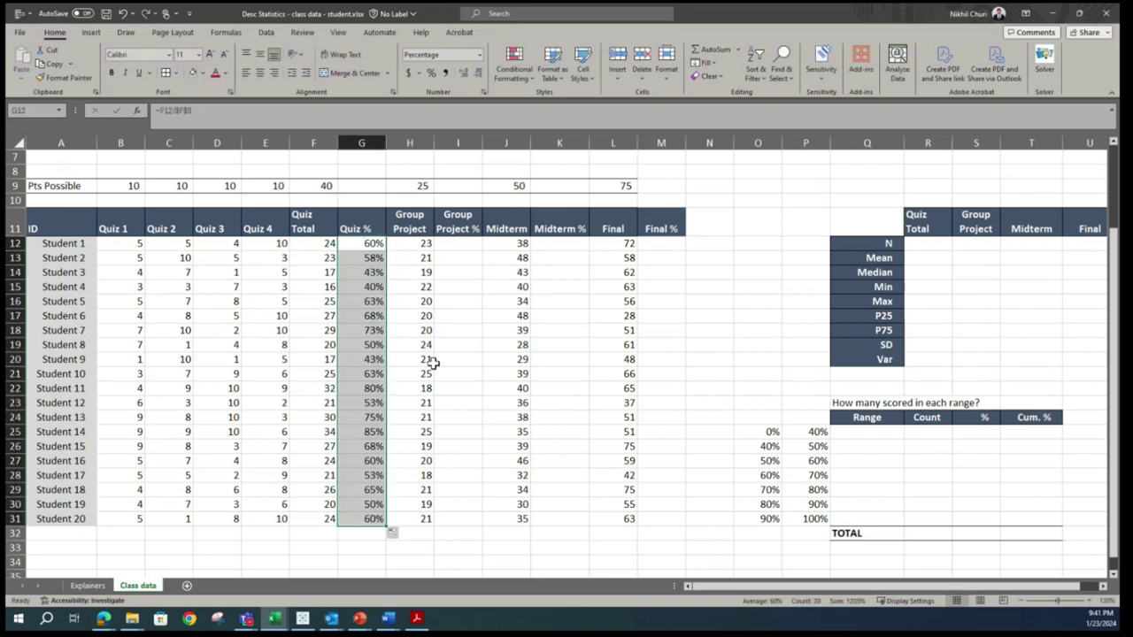
Step: Inspect the cell references in the copied Quiz % formulas for Student 7 and Student 14
double_click(370, 331)
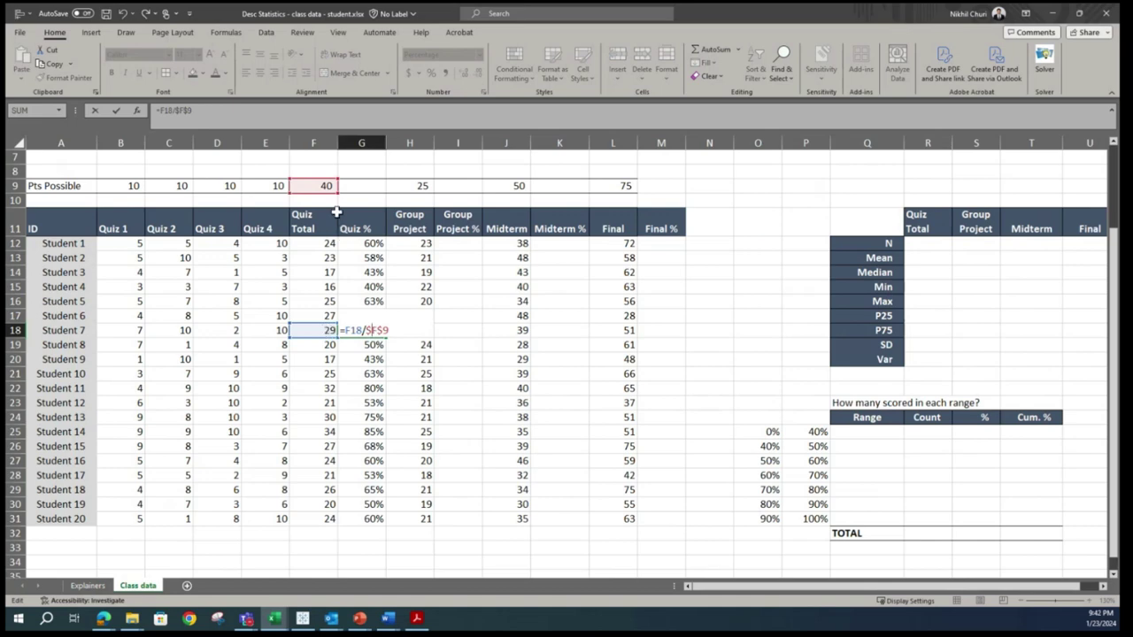
key("Return")
double_click(370, 432)
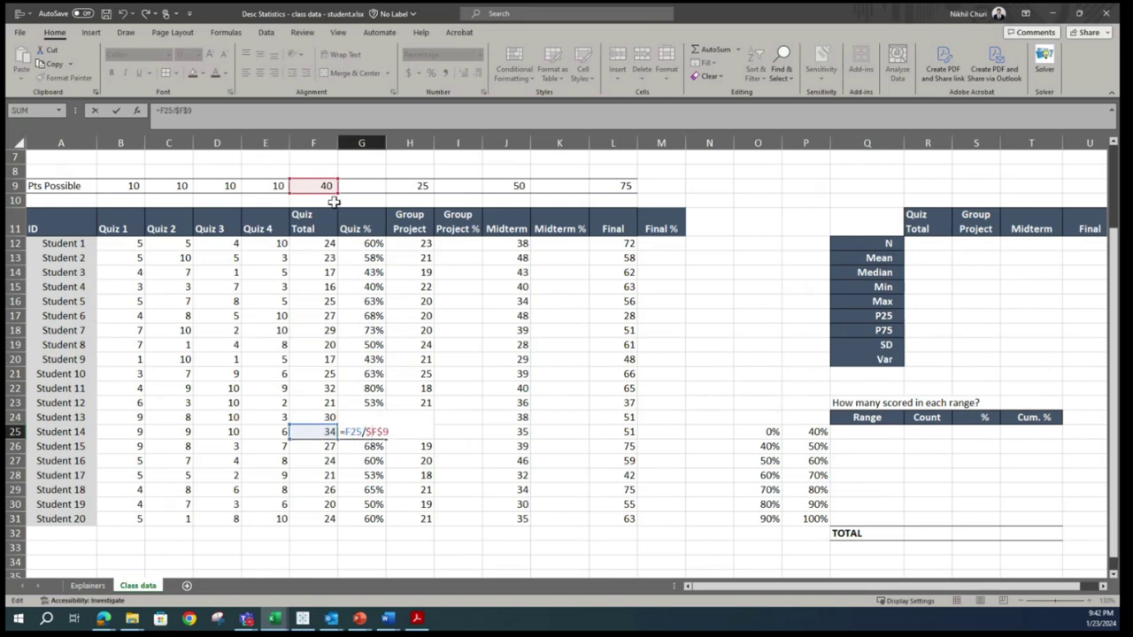
key("Return")
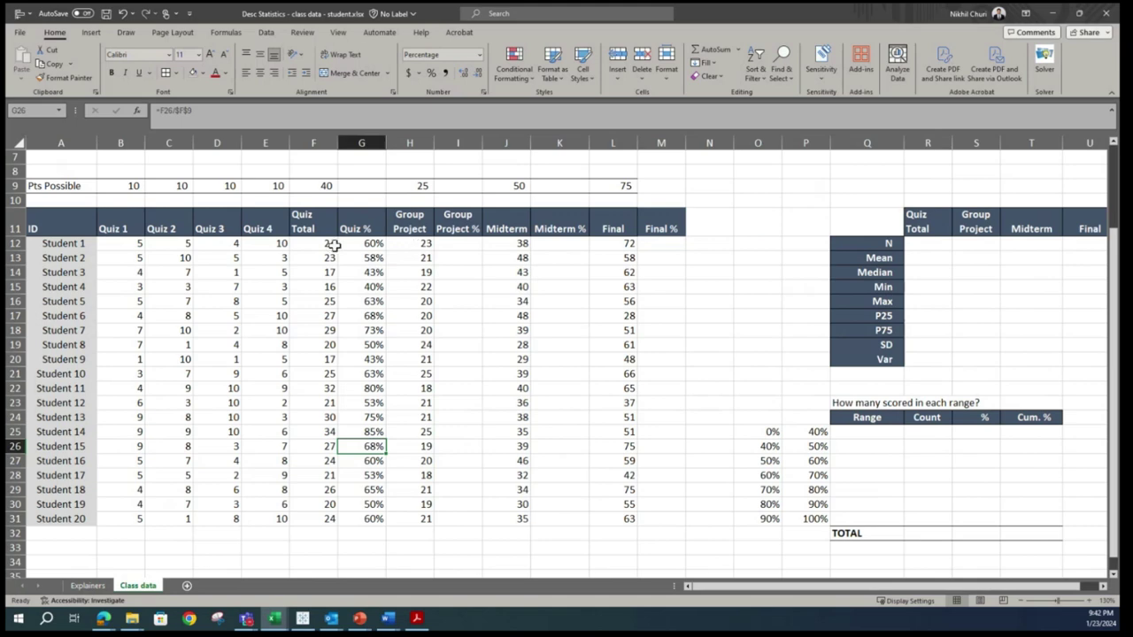
Step: Calculate Student 1's Group Project % in I12 with =H12/$H$9, keeping the points-possible reference absolute
left_click(465, 245)
left_click(413, 242)
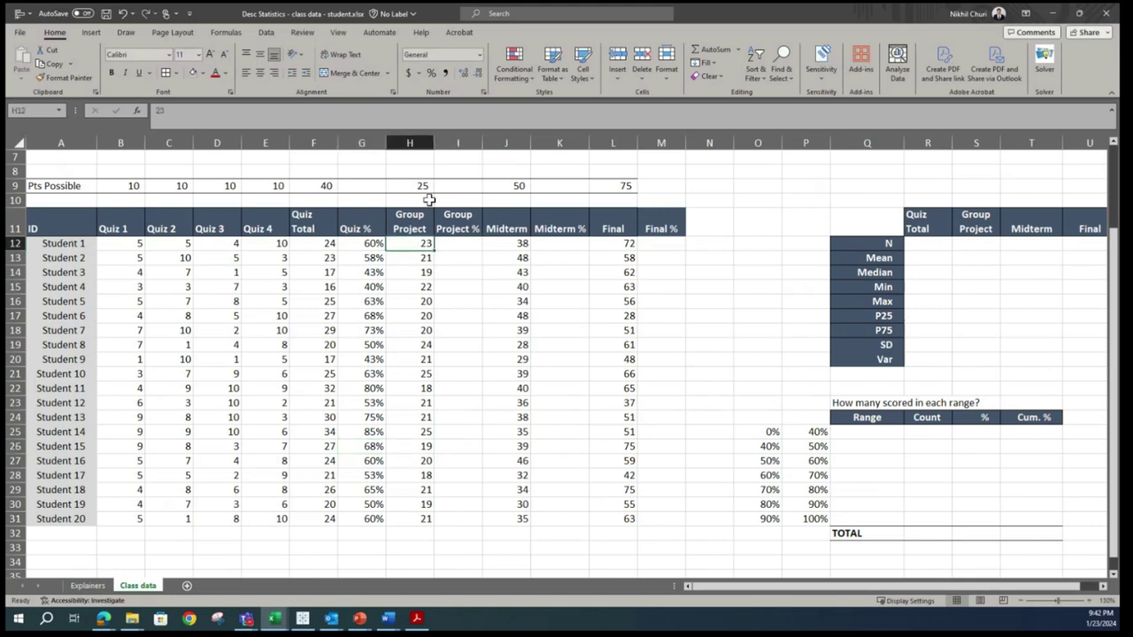
left_click(422, 185)
left_click(462, 245)
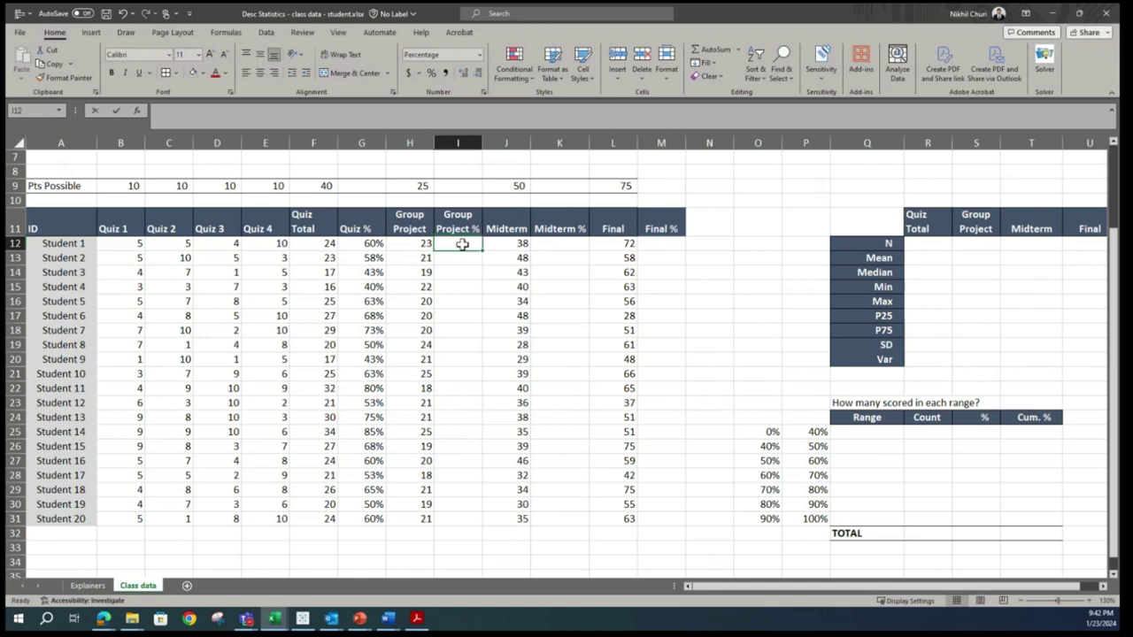
type("=")
left_click(422, 244)
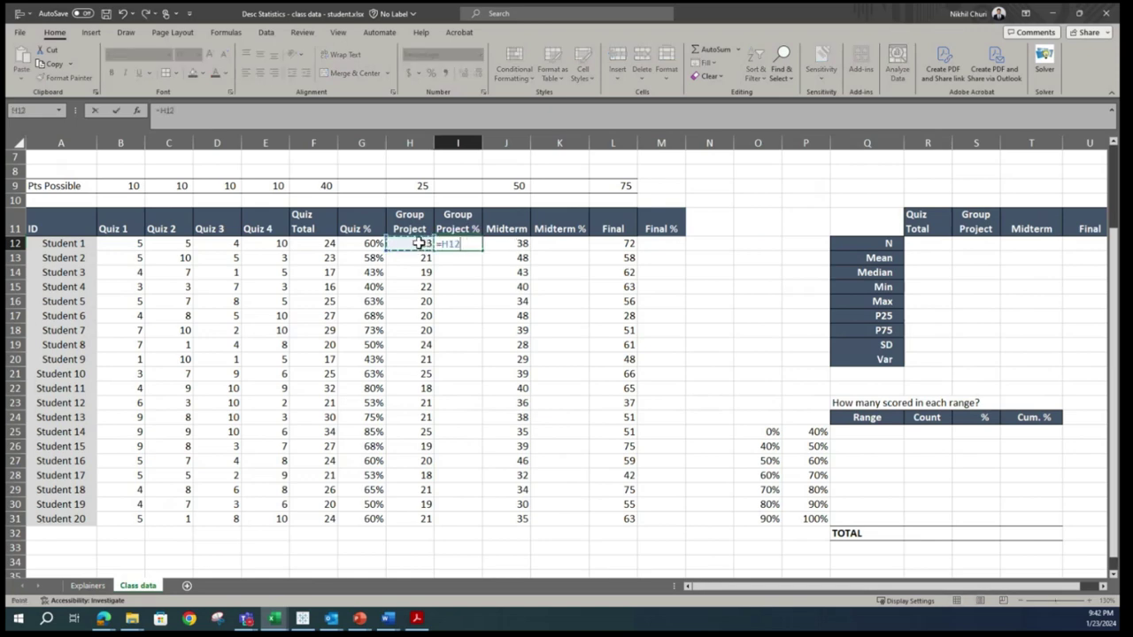
type("/")
left_click(419, 185)
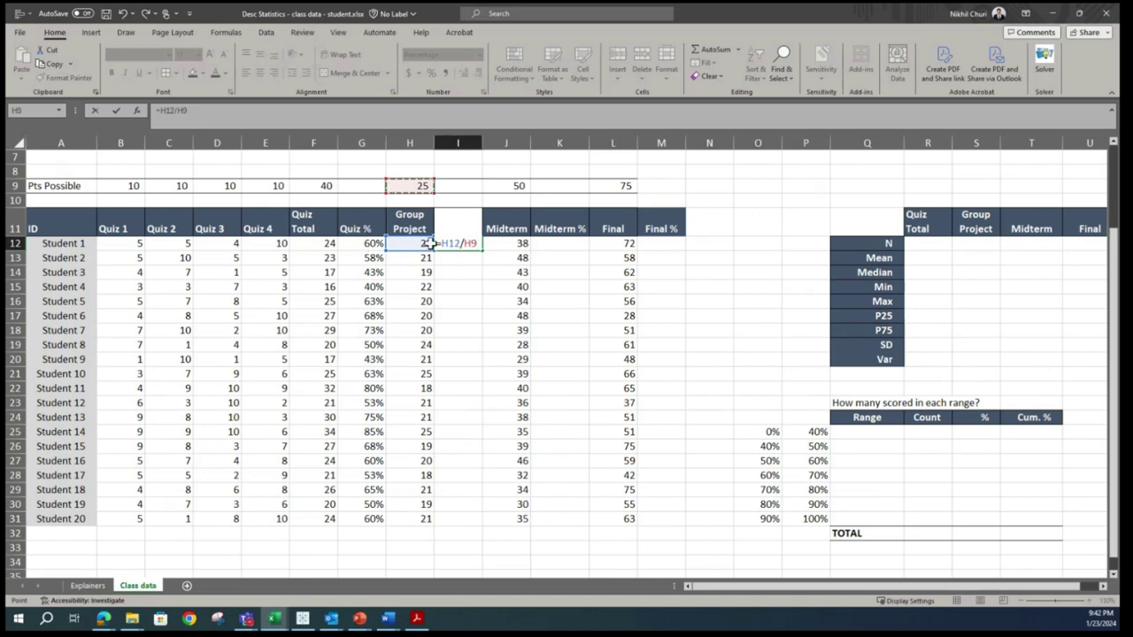
left_click(177, 110)
type("$")
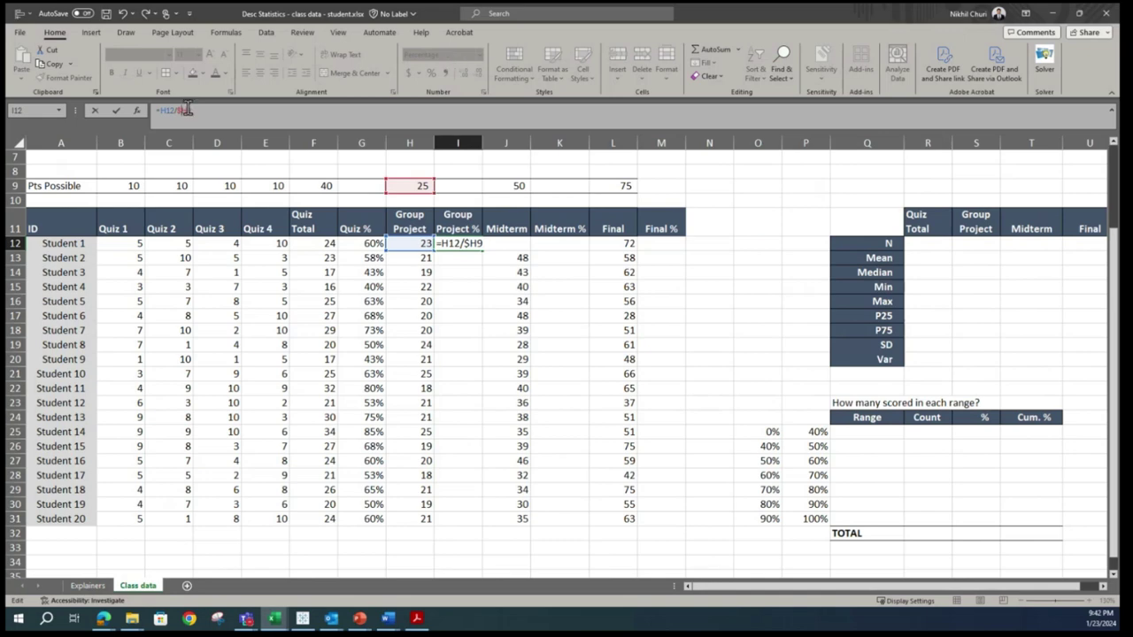
key("Return")
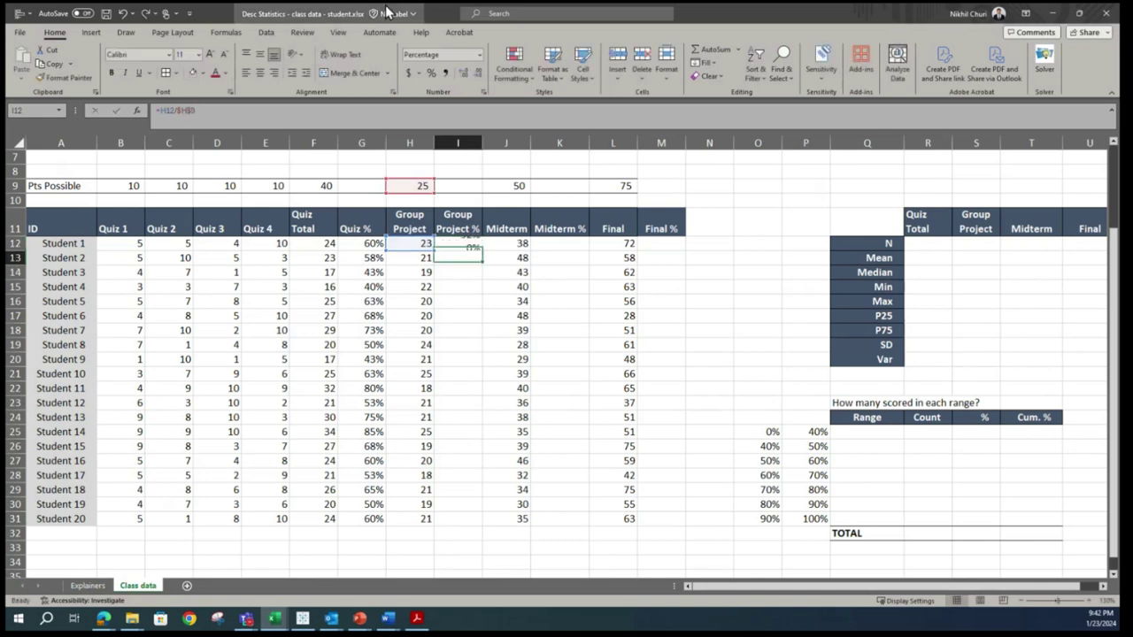
Step: Fill the Group Project % formula down through Student 20, and check the copied references for Student 8 and Student 14
left_click(472, 243)
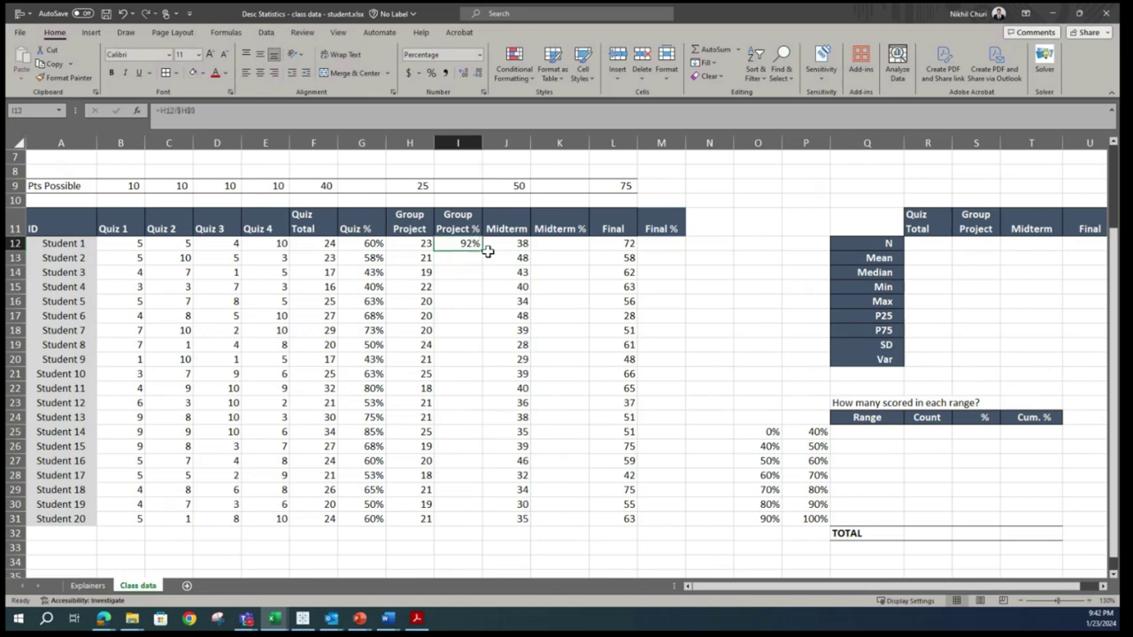
double_click(483, 250)
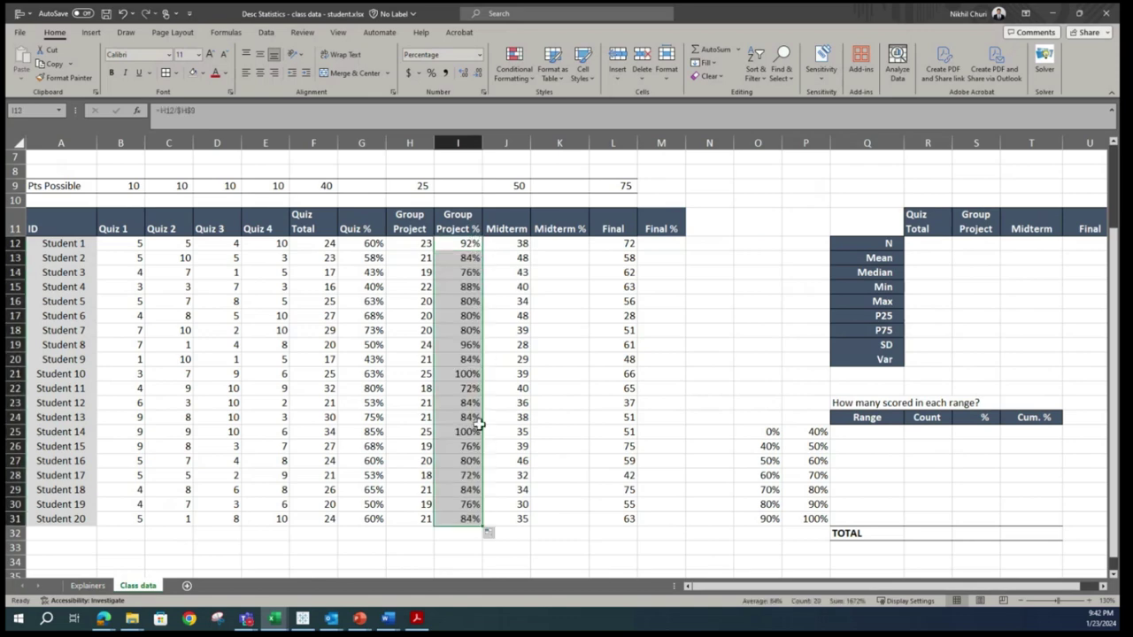
double_click(471, 346)
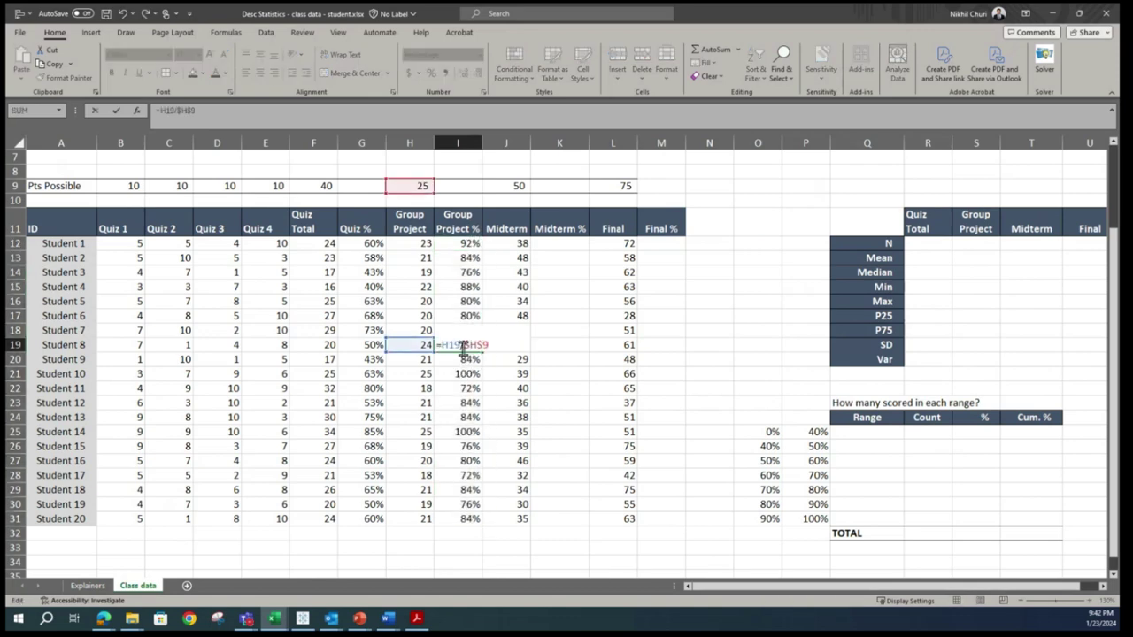
key("Return")
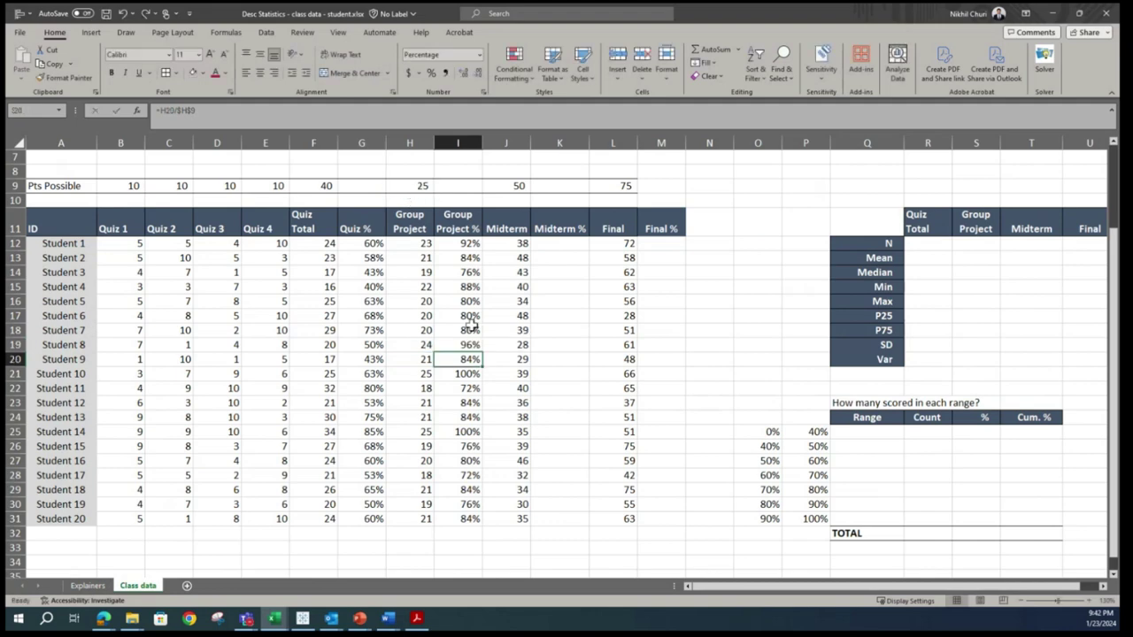
double_click(478, 432)
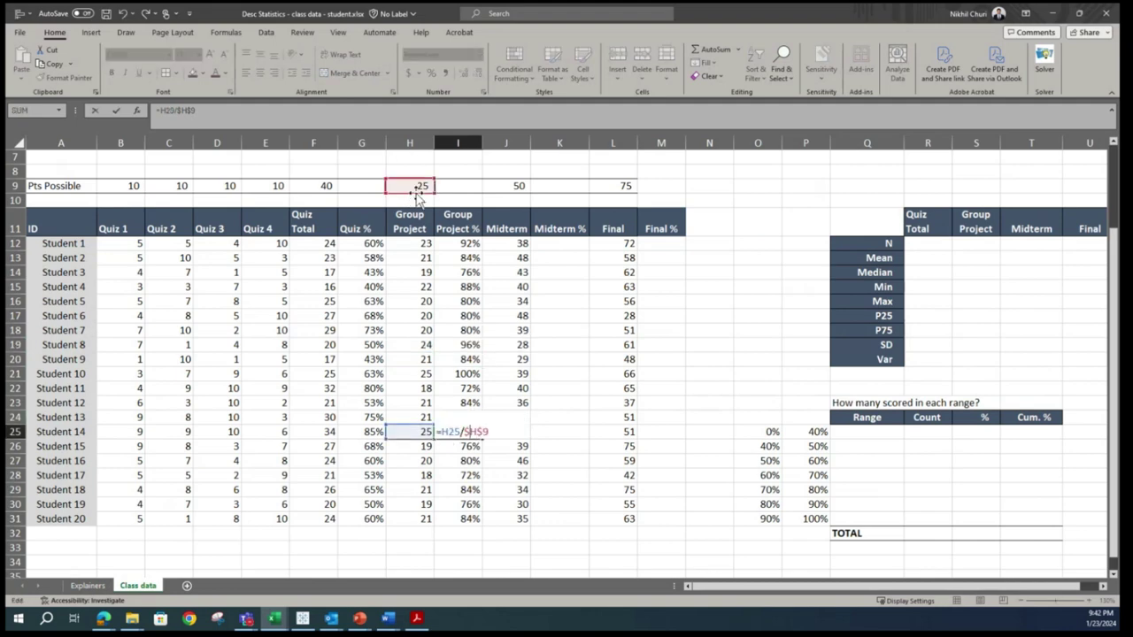
key("Return")
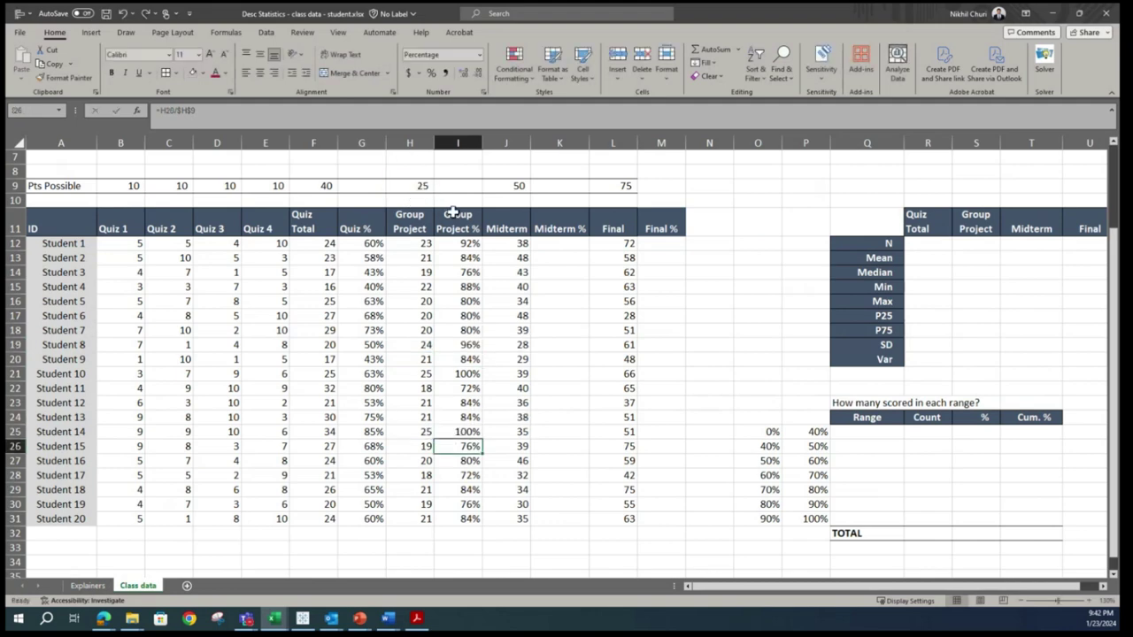
Step: Calculate Student 1's Midterm % in K12 with =J12/$J$9, keeping the points-possible reference absolute
left_click(553, 242)
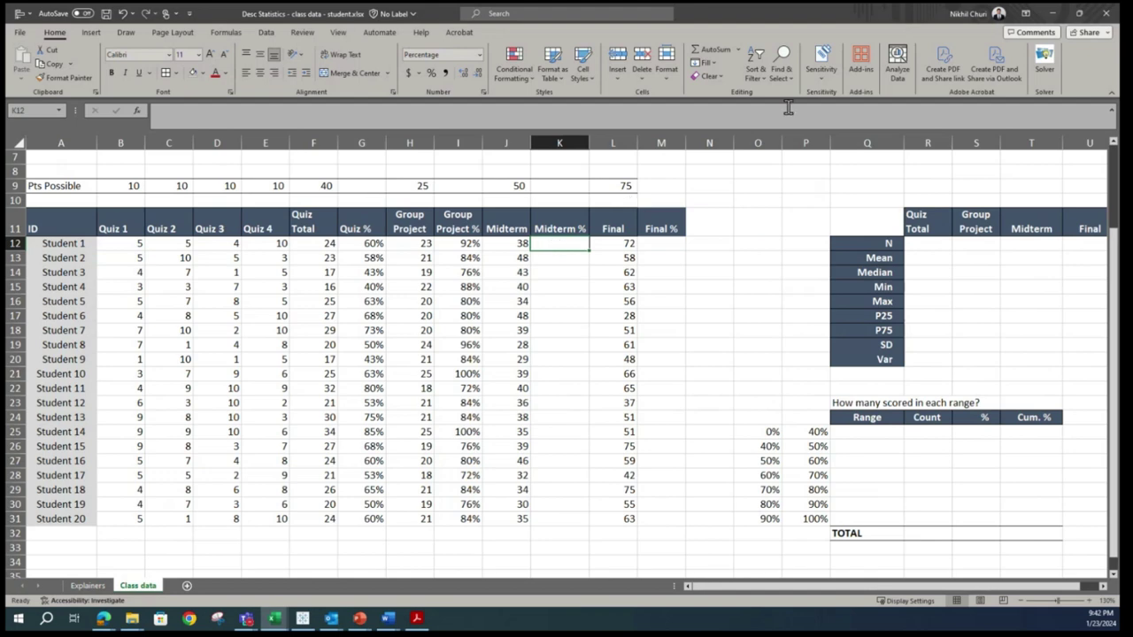
type("=")
left_click(504, 243)
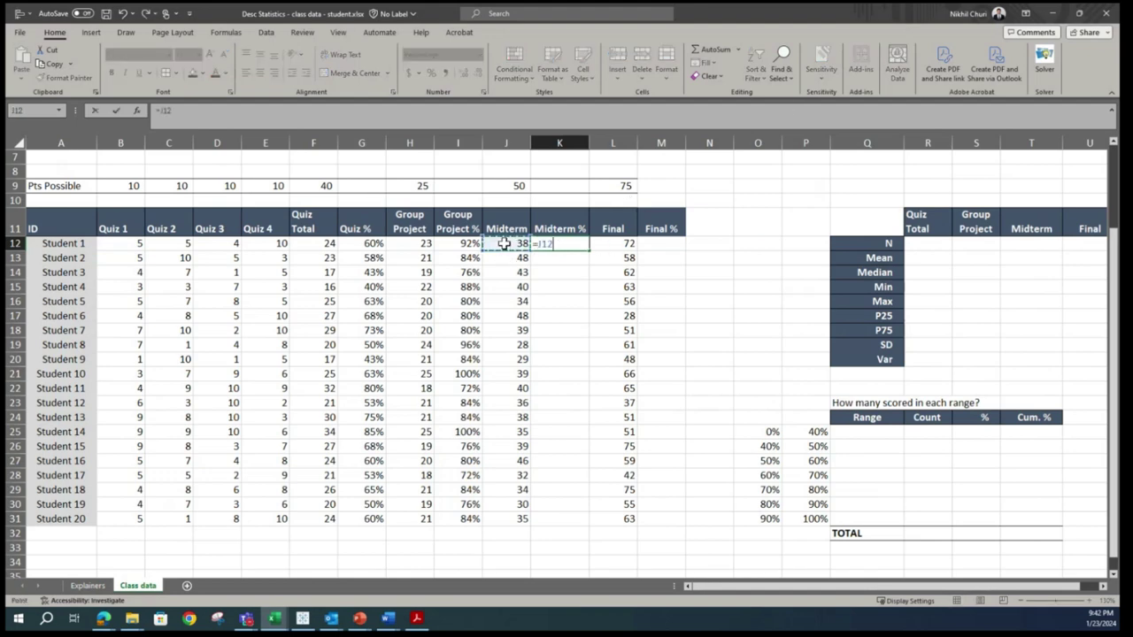
type("/")
left_click(511, 186)
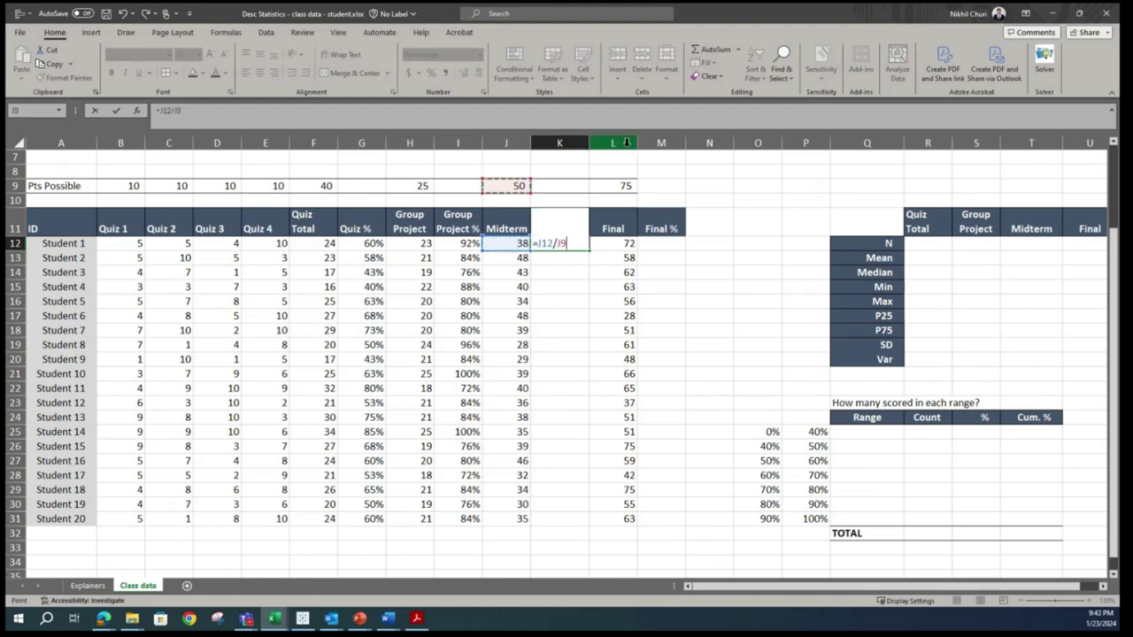
left_click(556, 243)
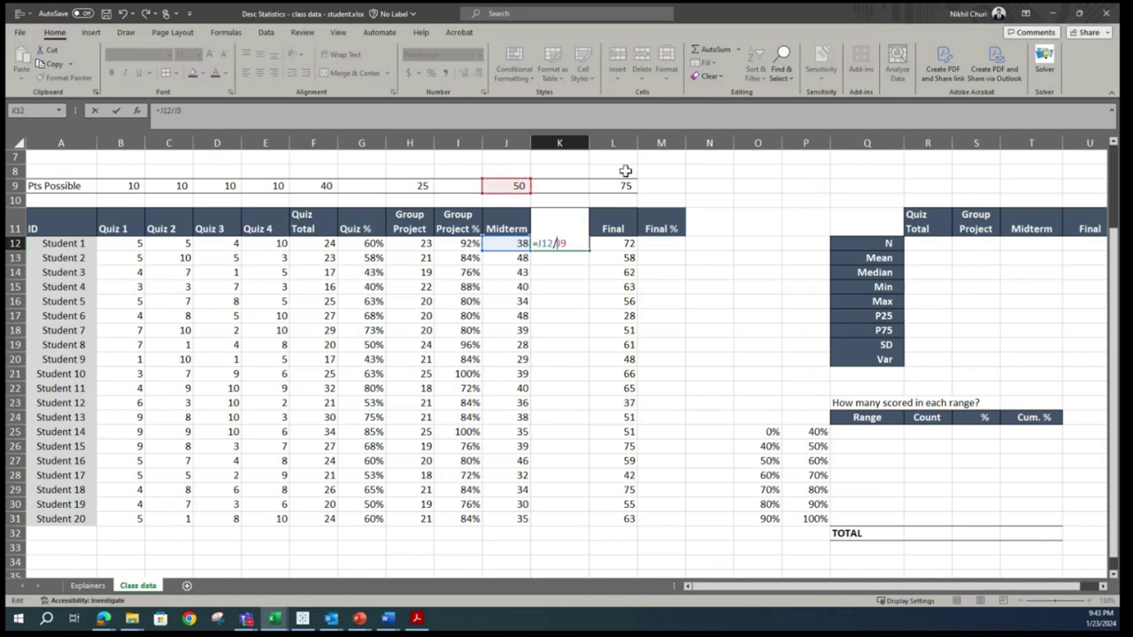
key("Return")
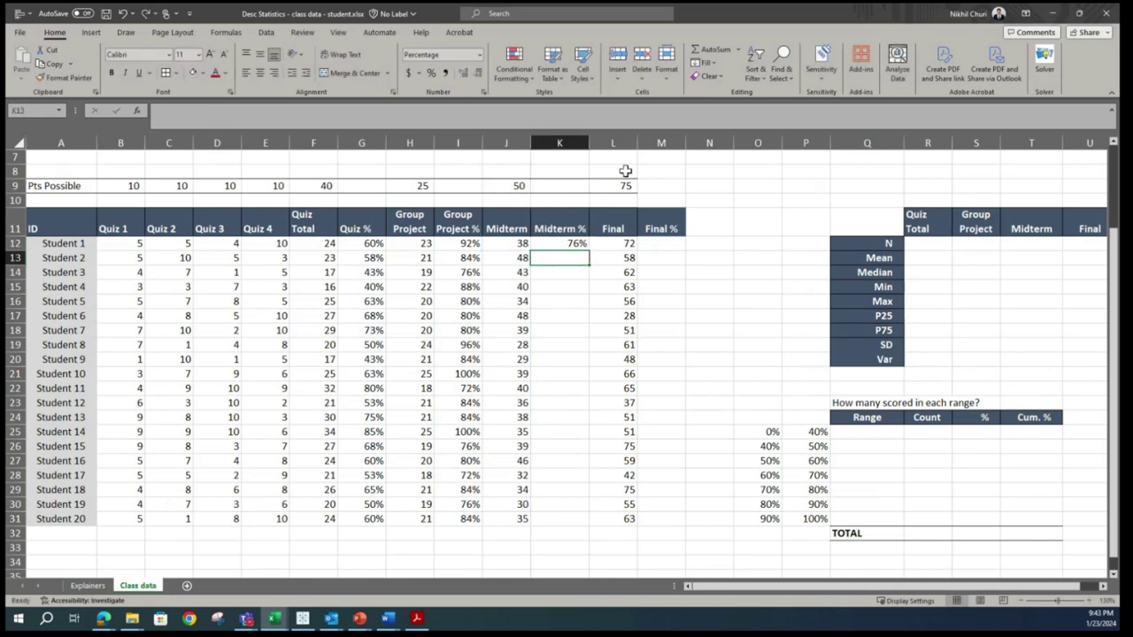
Step: Fill the Midterm % formula down through Student 20, and check the copied references for Student 14 and Student 19
left_click(559, 244)
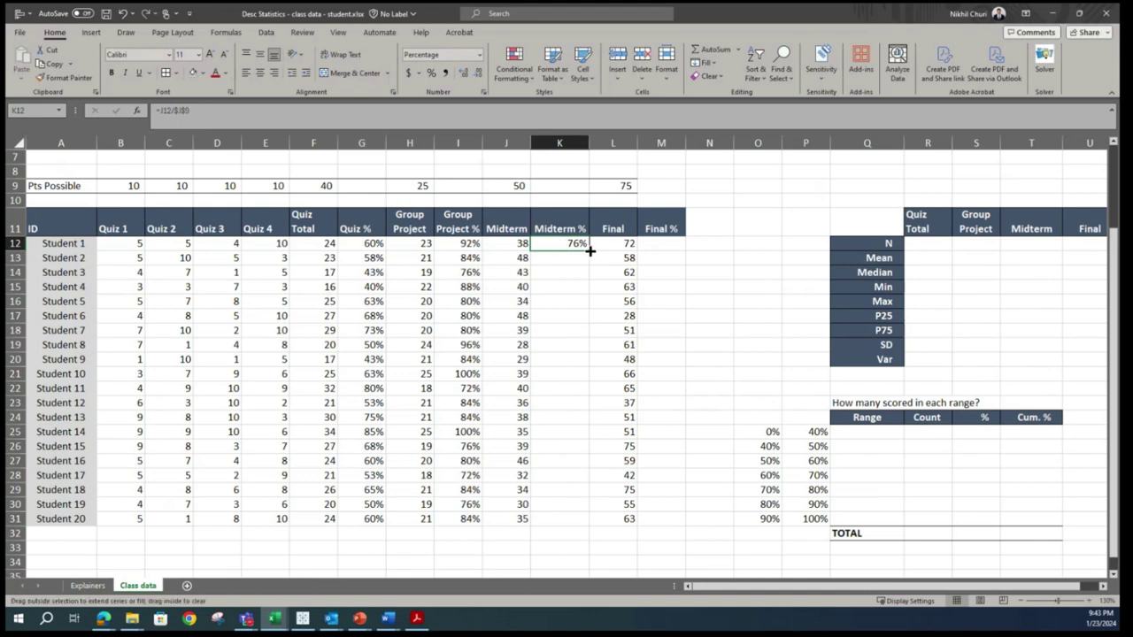
double_click(590, 249)
left_click(572, 431)
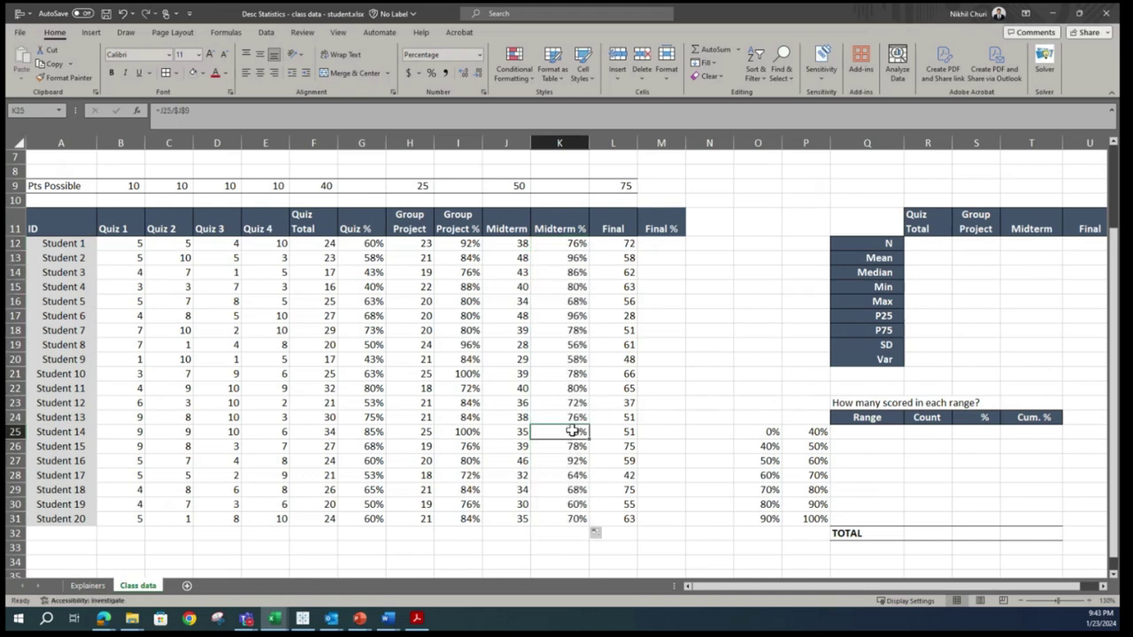
double_click(573, 432)
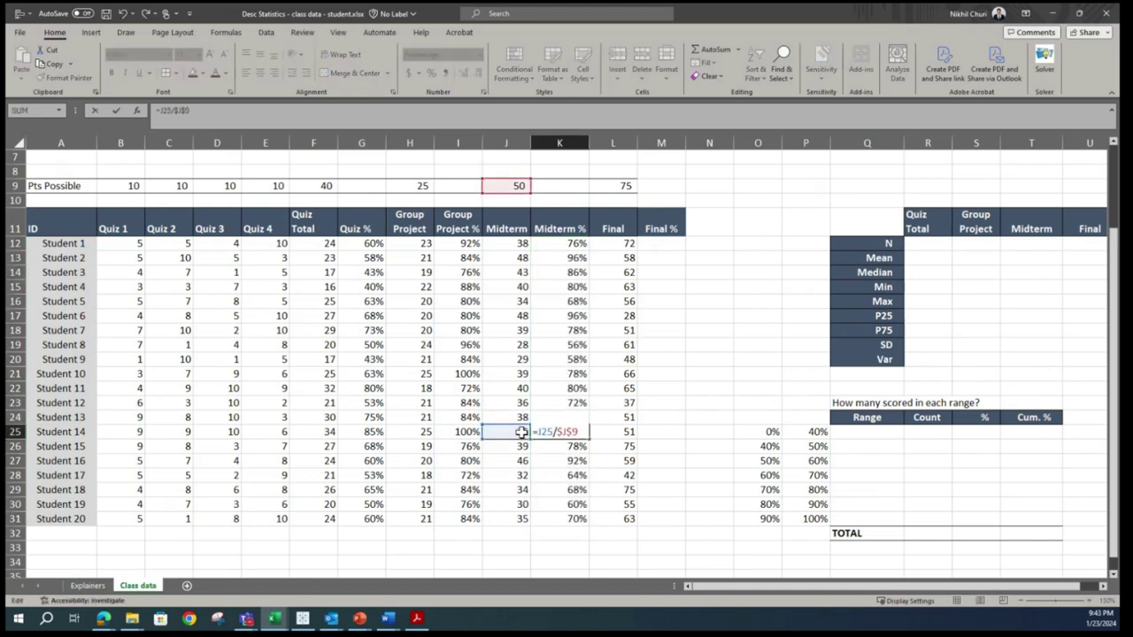
key("Return")
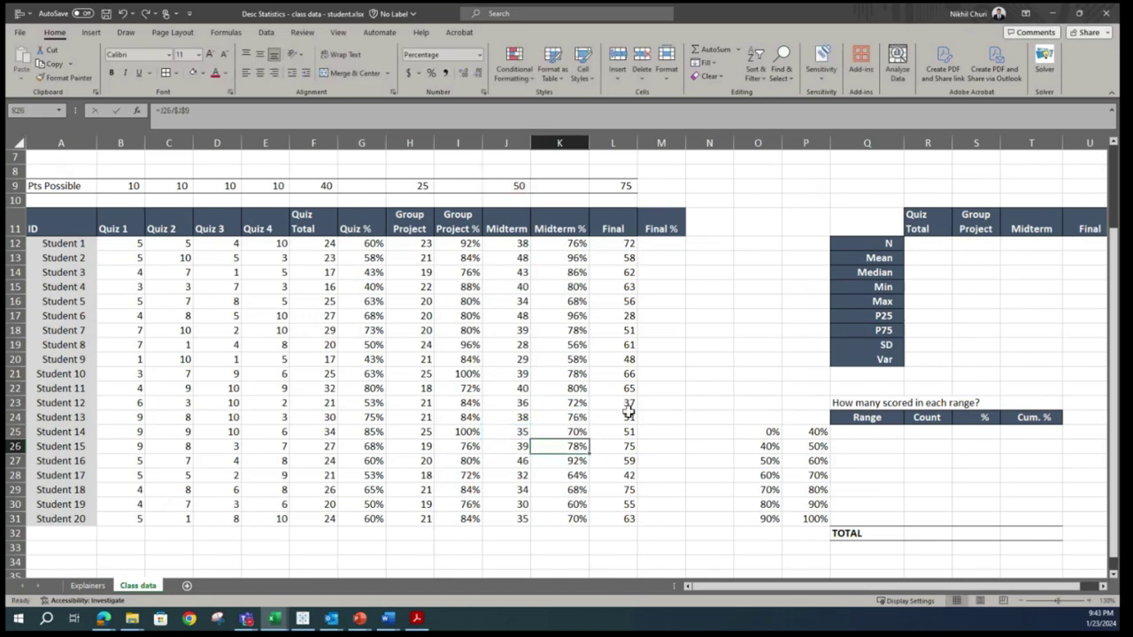
double_click(563, 506)
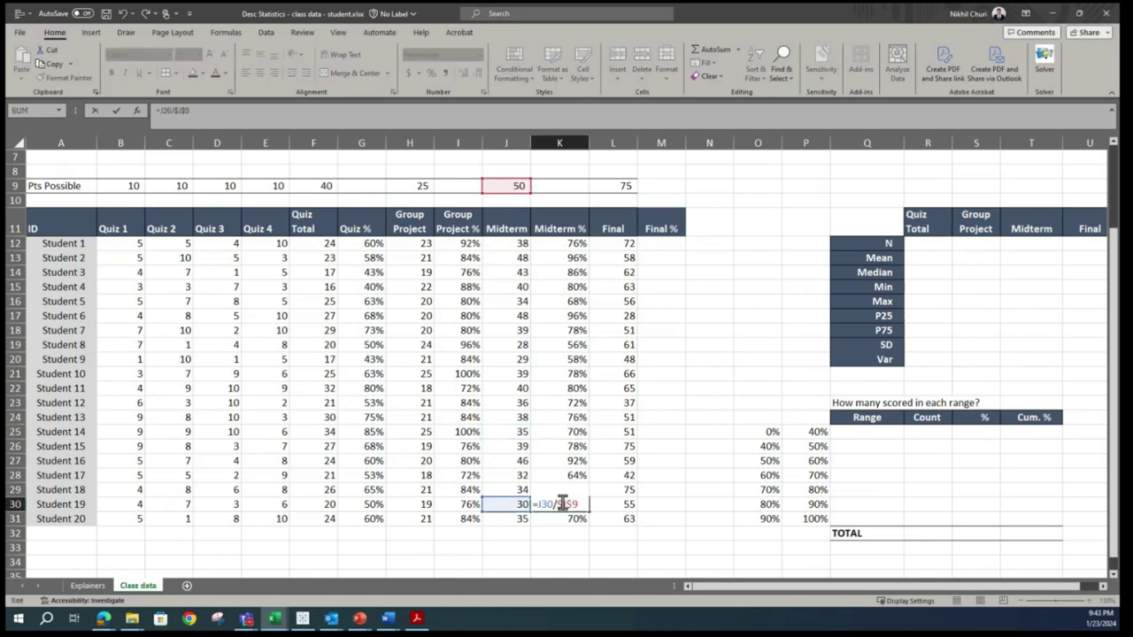
key("Return")
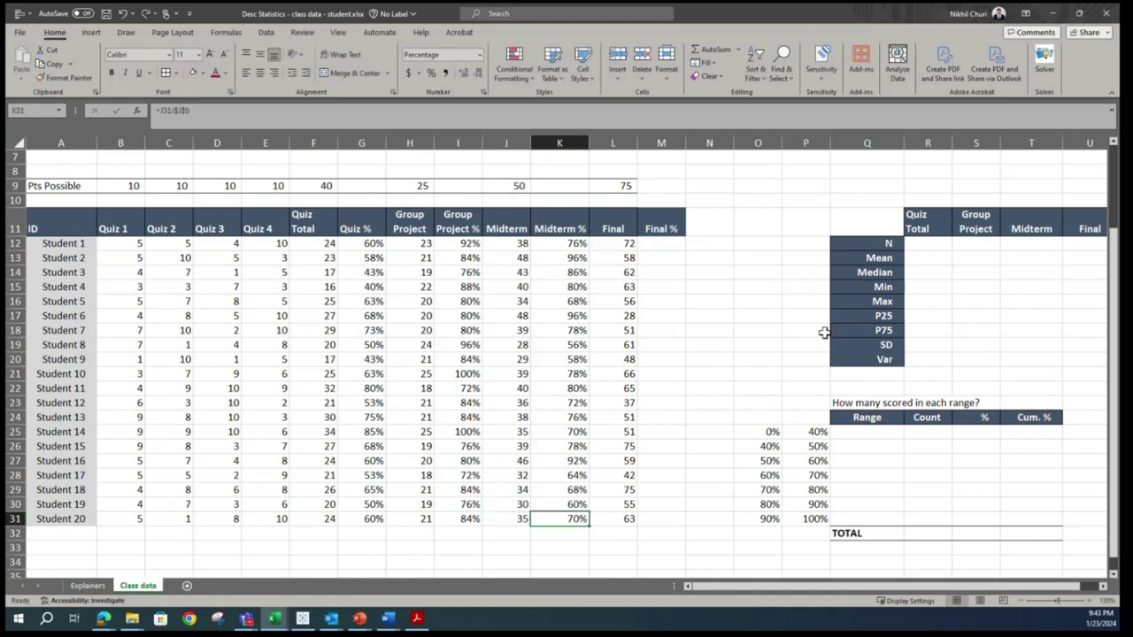
Step: Calculate Student 1's Final % in M12 by dividing the final score in L12 by a locked reference to the points possible in L9
left_click(670, 245)
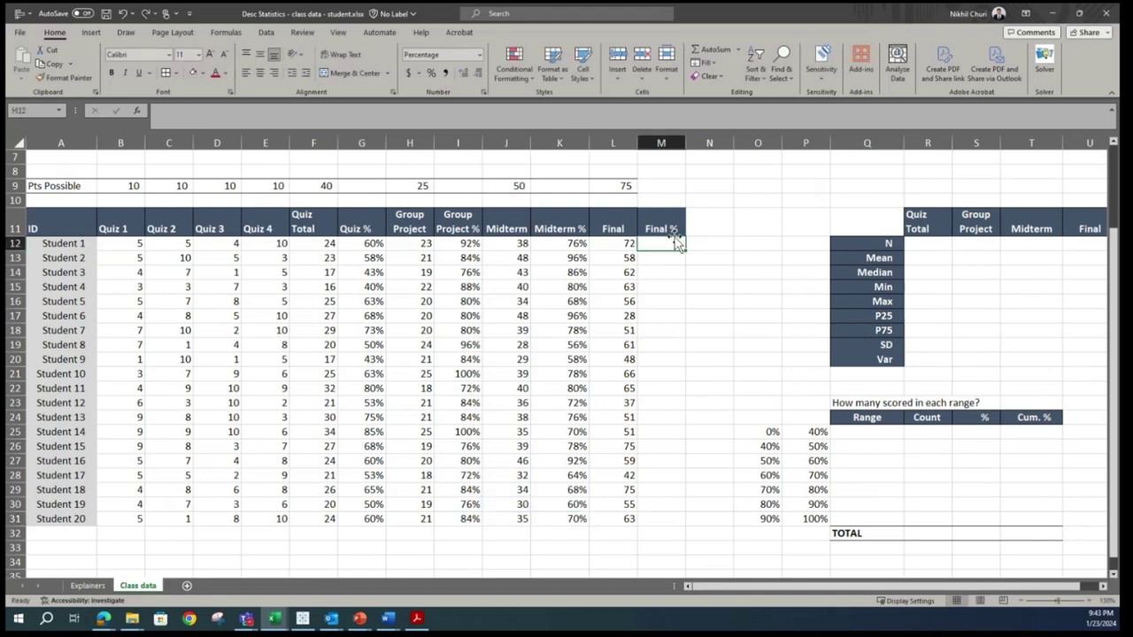
type("=")
left_click(600, 245)
type("/")
left_click(625, 185)
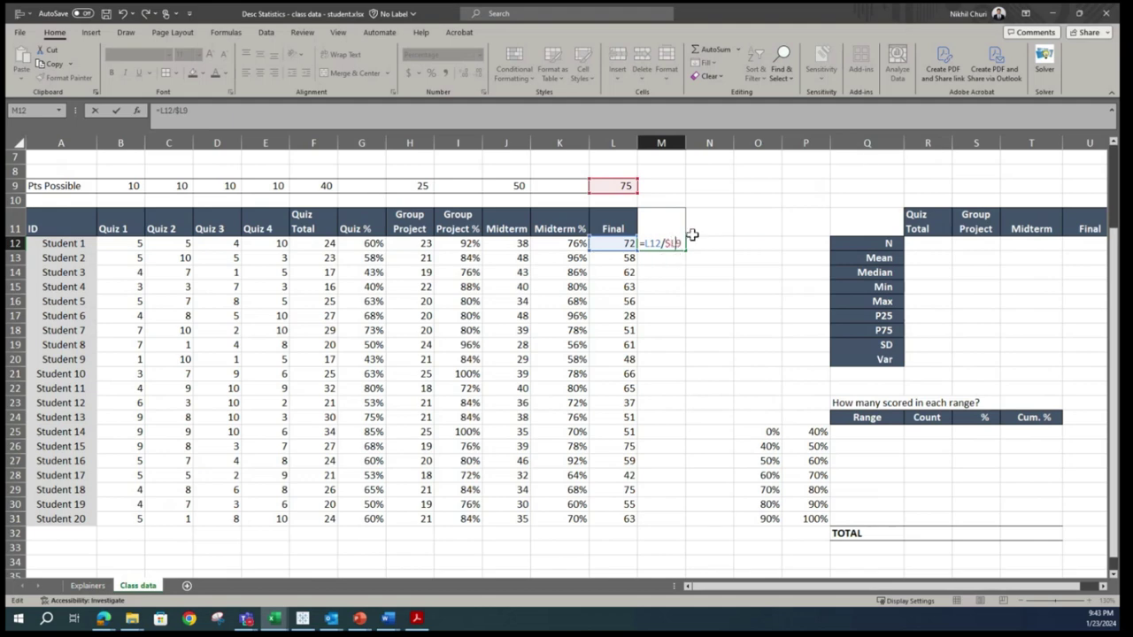
key("Return")
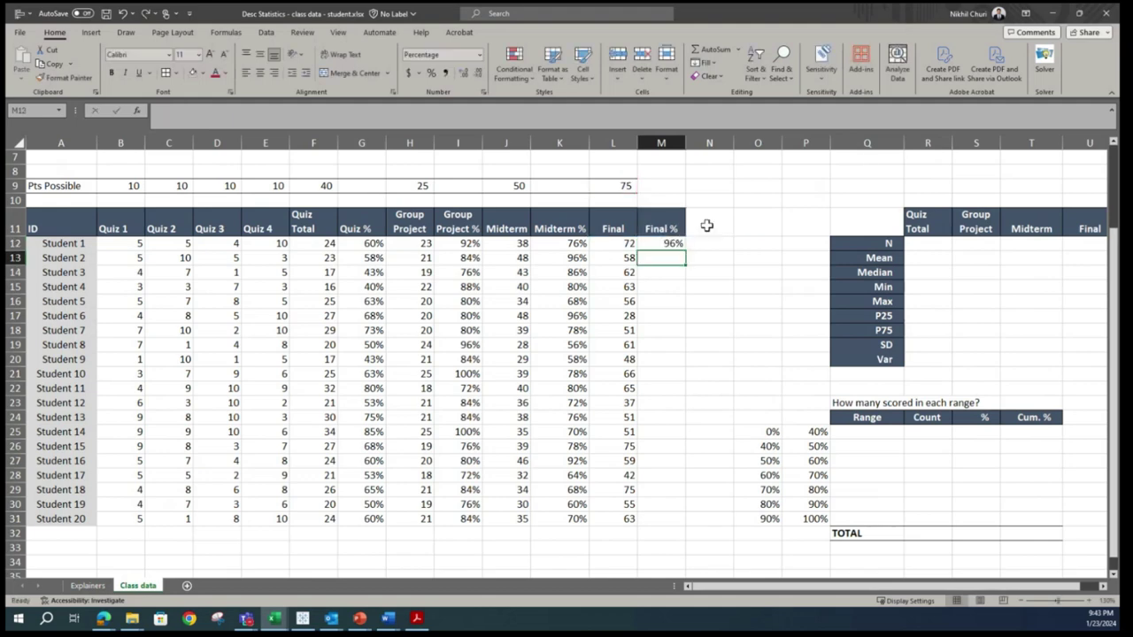
Step: Fill the Final % formula down through Student 20, and check the copied references for Student 8
left_click(670, 244)
double_click(685, 251)
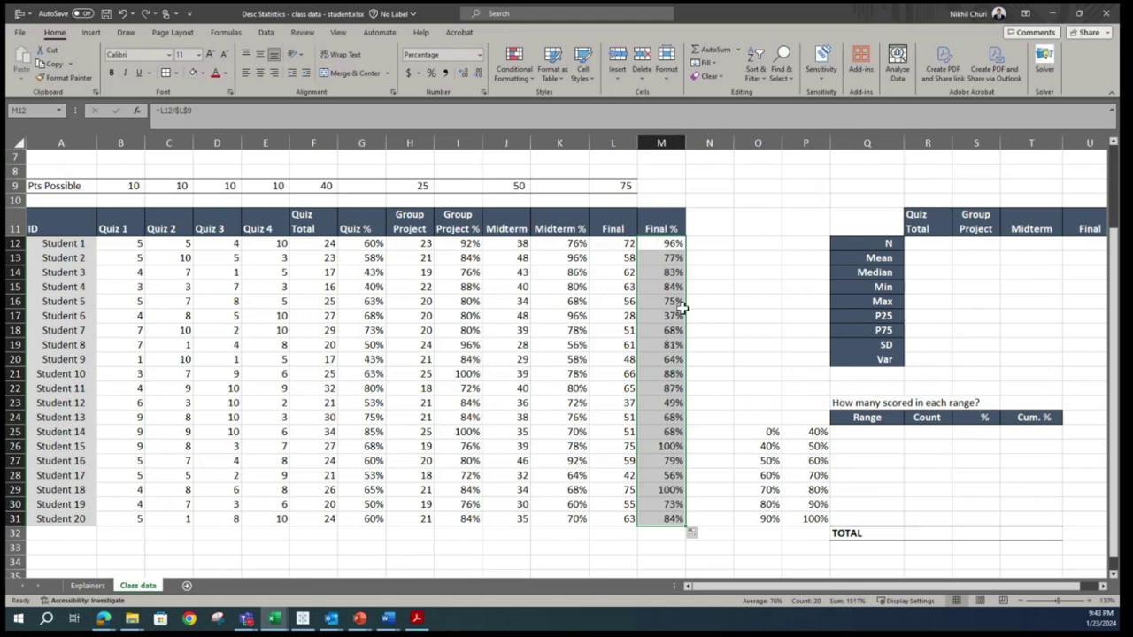
double_click(679, 344)
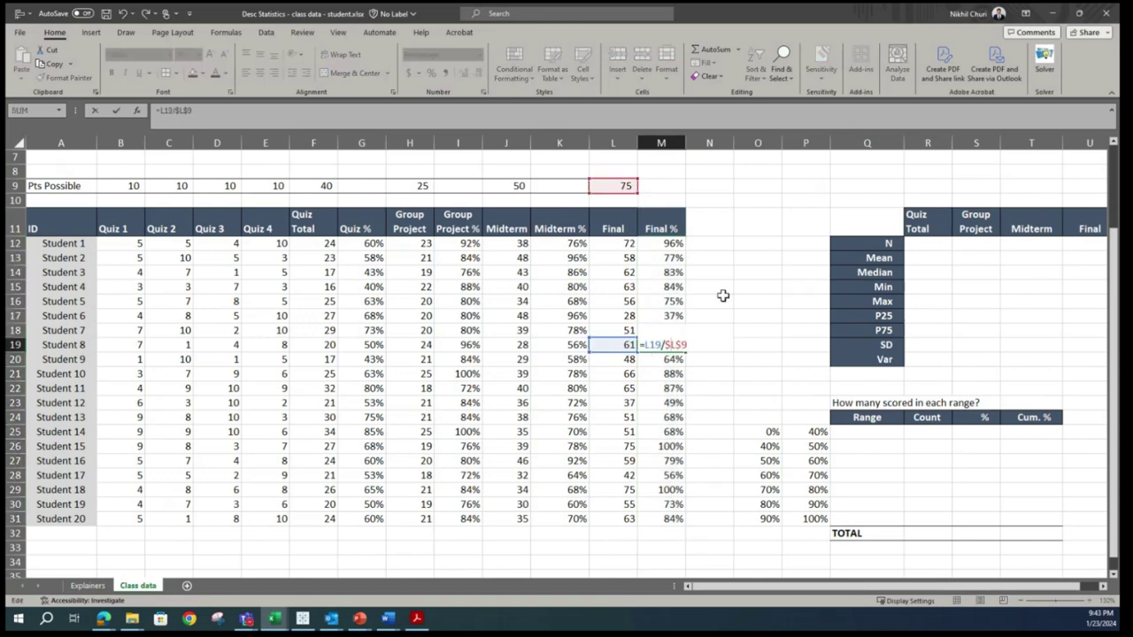
key("Return")
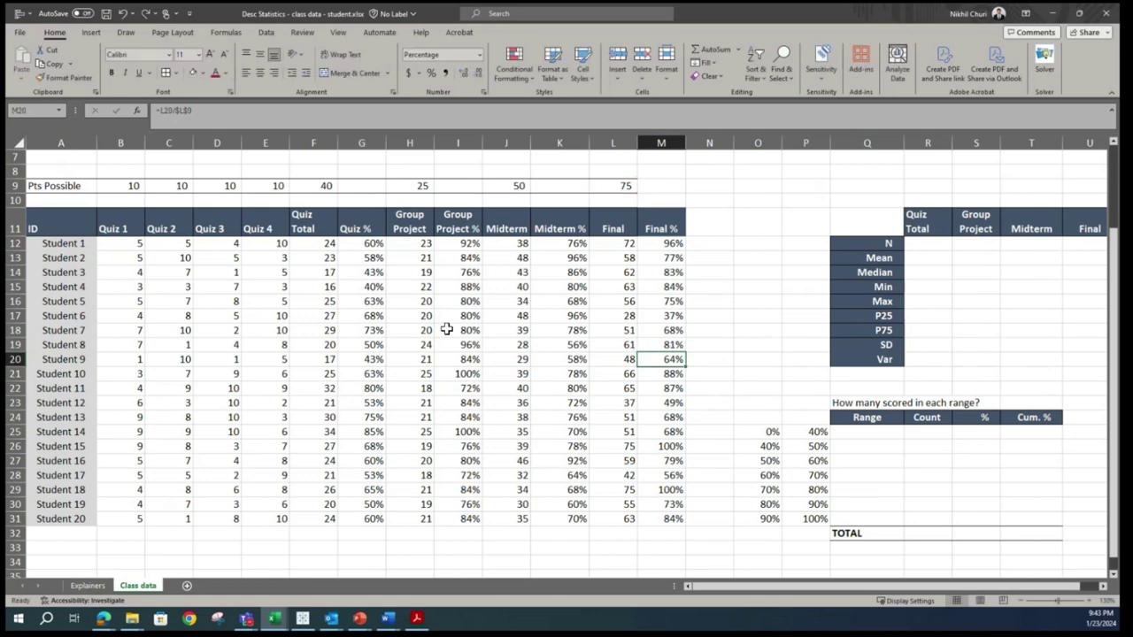
Step: Apply all borders to the student score table in A11:M31, including the header row
left_click(365, 286)
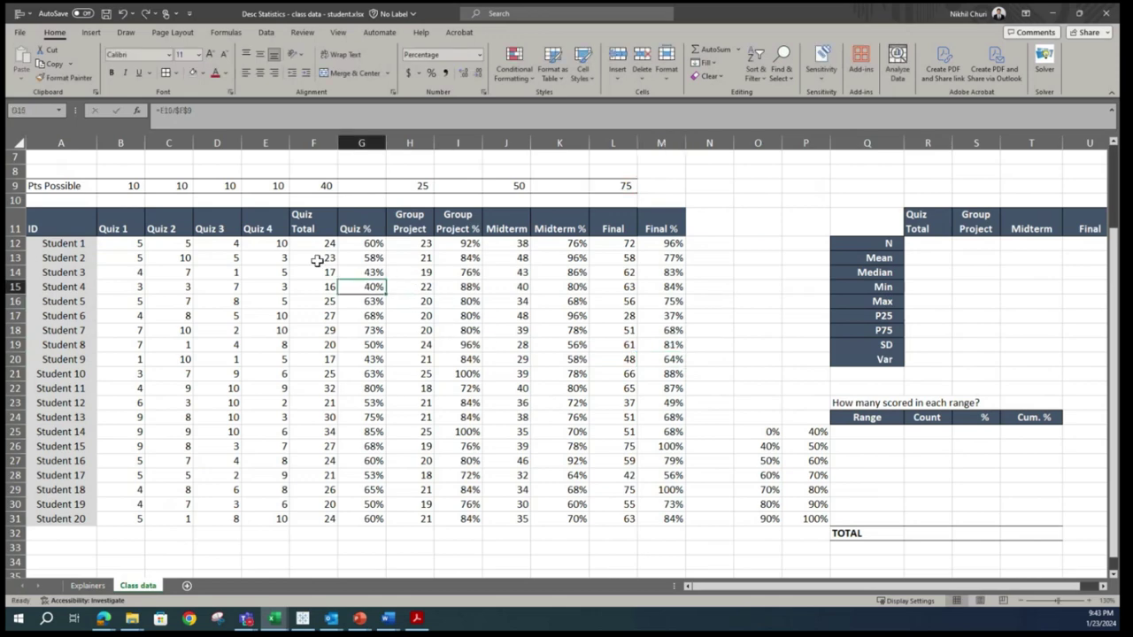
left_click_drag(59, 228, 675, 518)
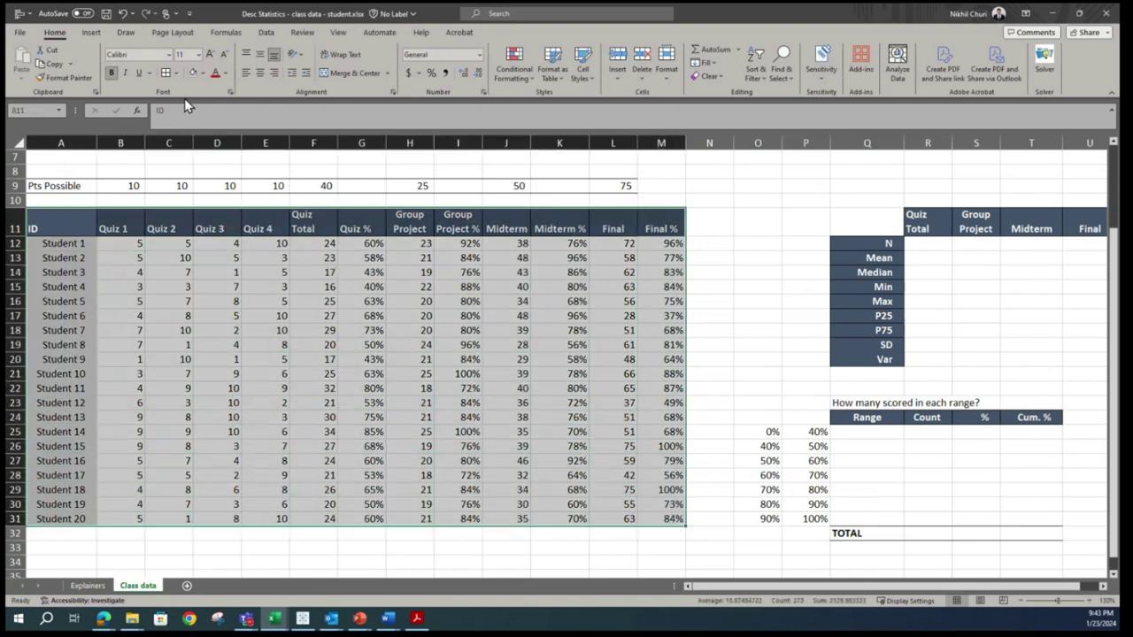
left_click(168, 72)
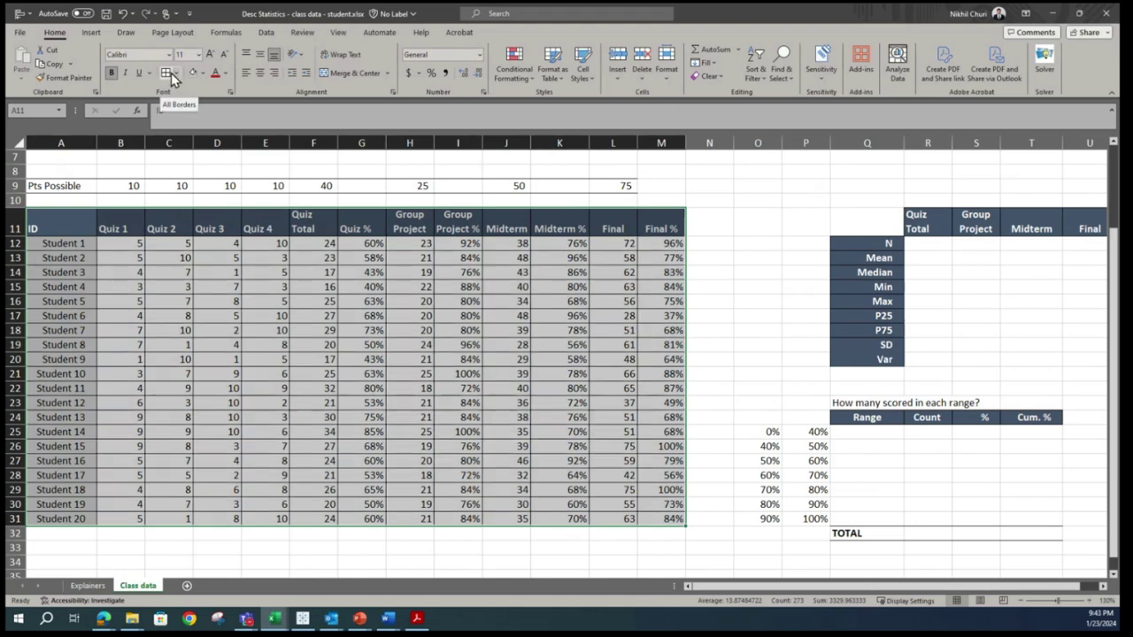
left_click(343, 315)
Step: Center the contents of the student score table A11:M31 both vertically and horizontally
left_click_drag(62, 222, 678, 520)
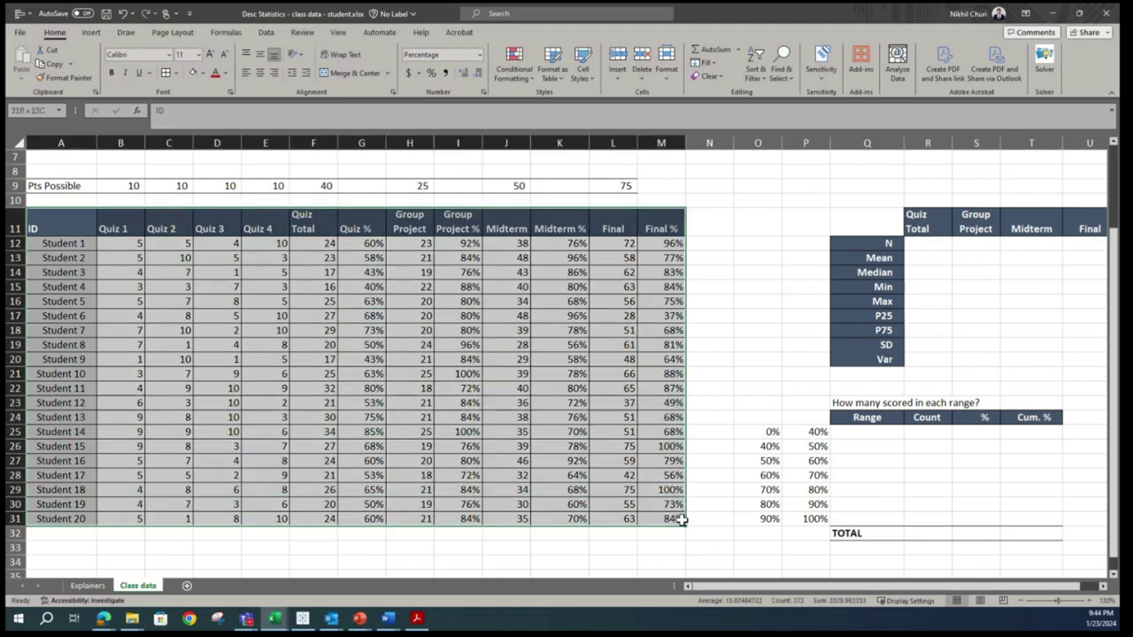
left_click(260, 55)
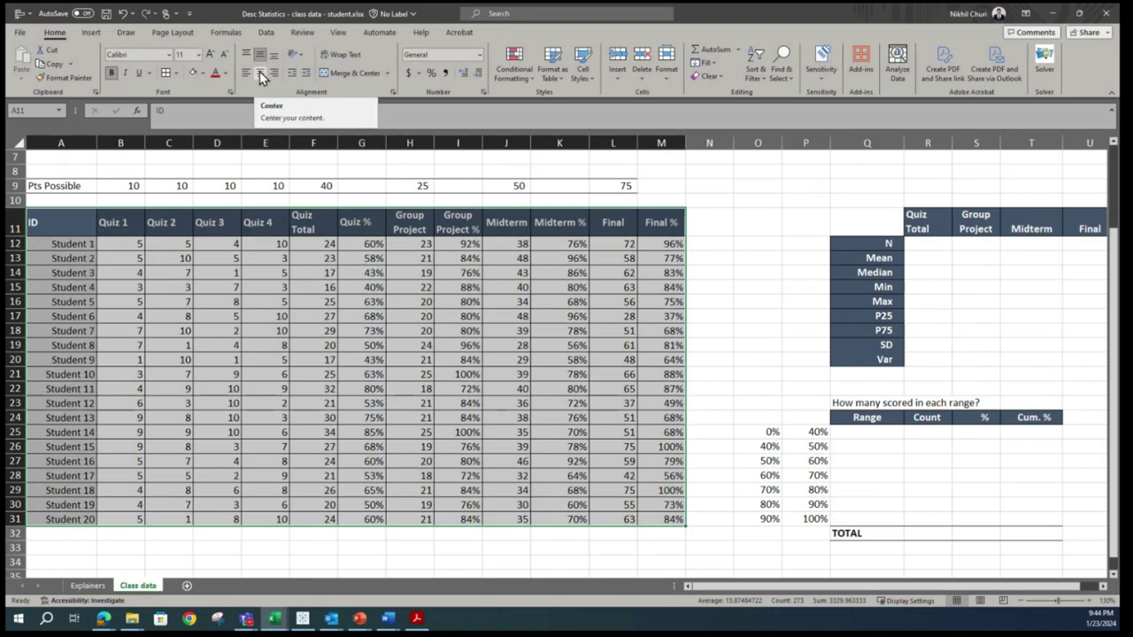
left_click(259, 72)
left_click(303, 260)
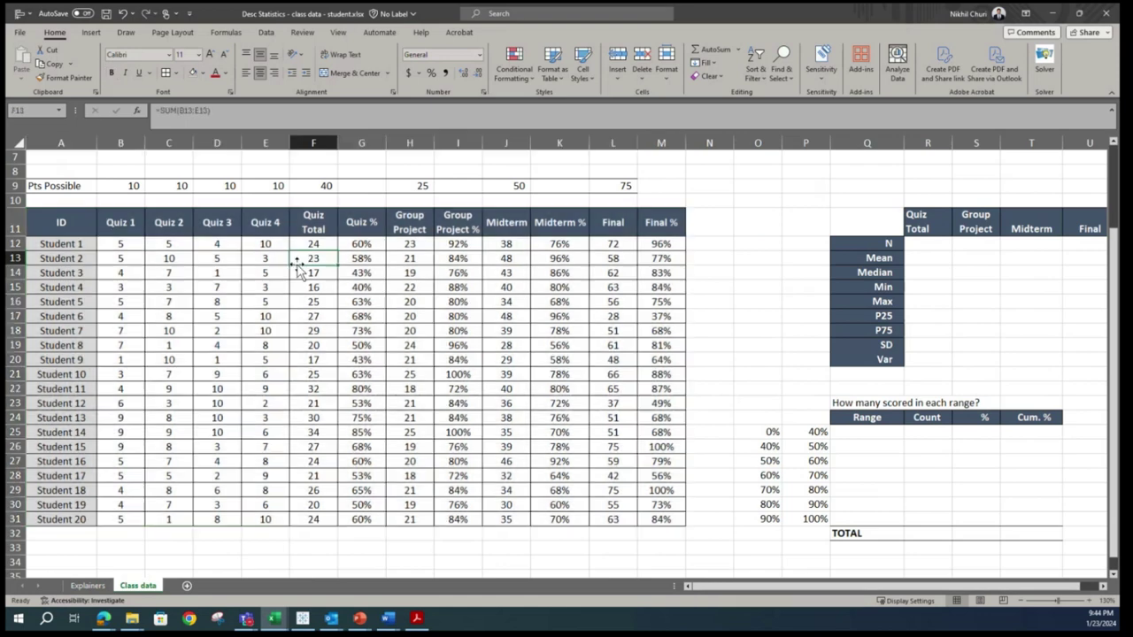
Step: Fill the Quiz %, Group Project %, Midterm % and Final % values for all students with yellow
left_click(372, 242)
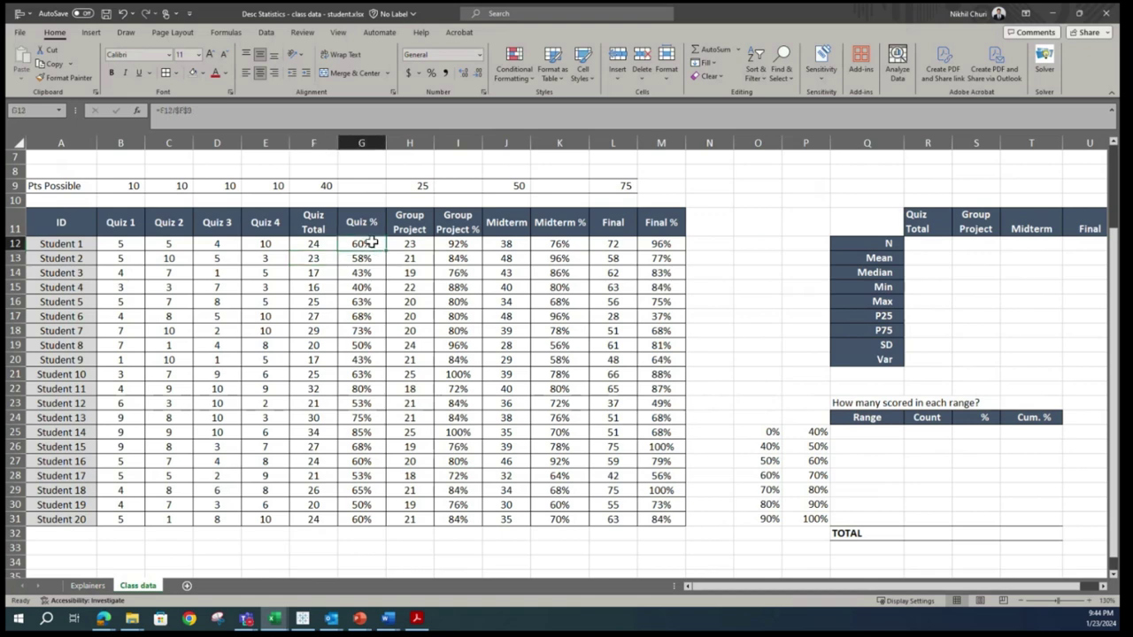
left_click_drag(372, 241, 374, 519)
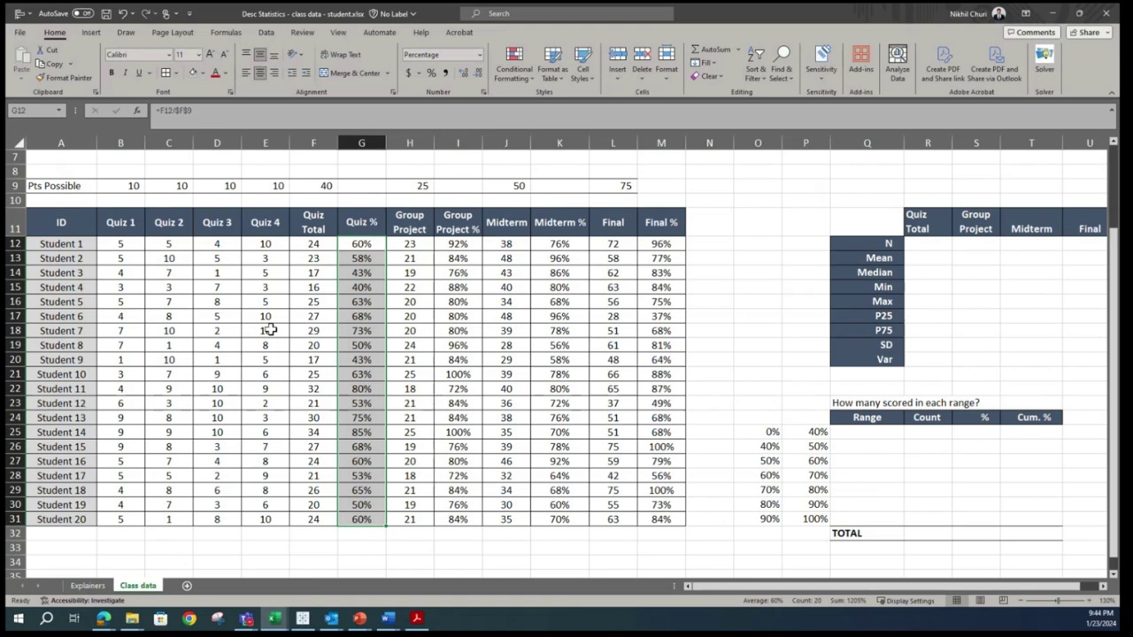
left_click(201, 73)
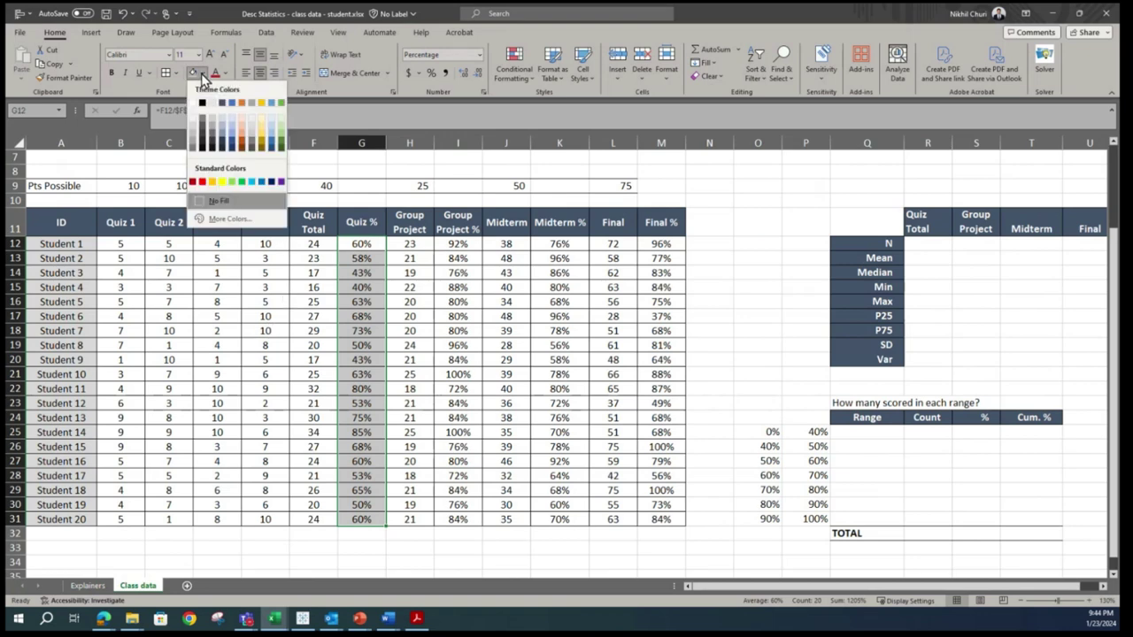
left_click(221, 182)
left_click_drag(460, 244, 469, 518)
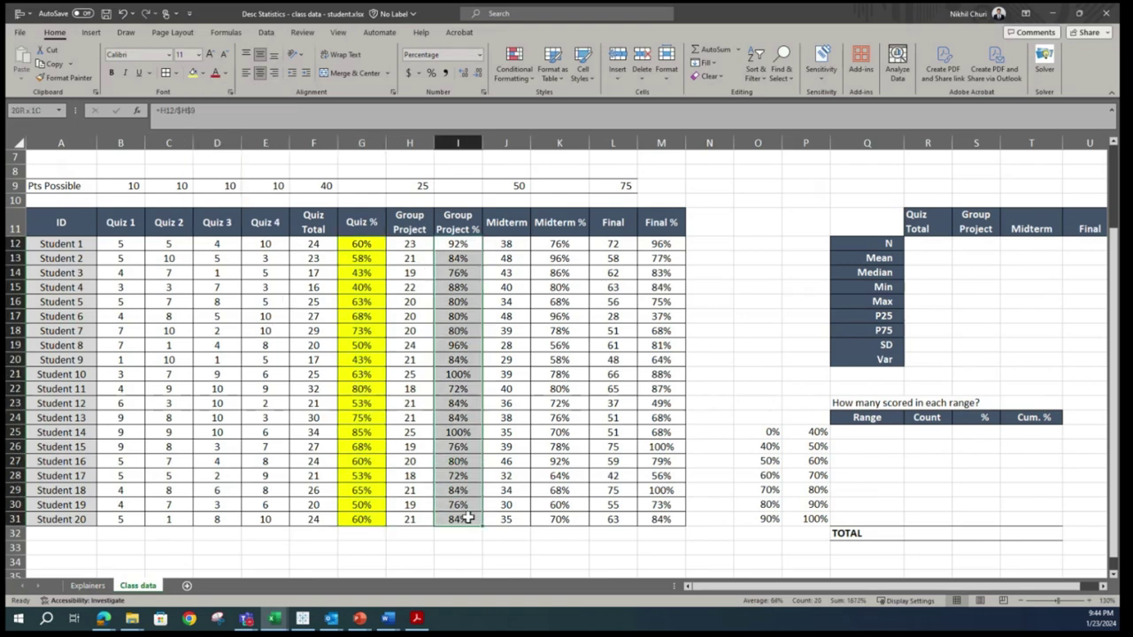
left_click(195, 75)
left_click_drag(562, 243, 559, 519)
left_click(196, 75)
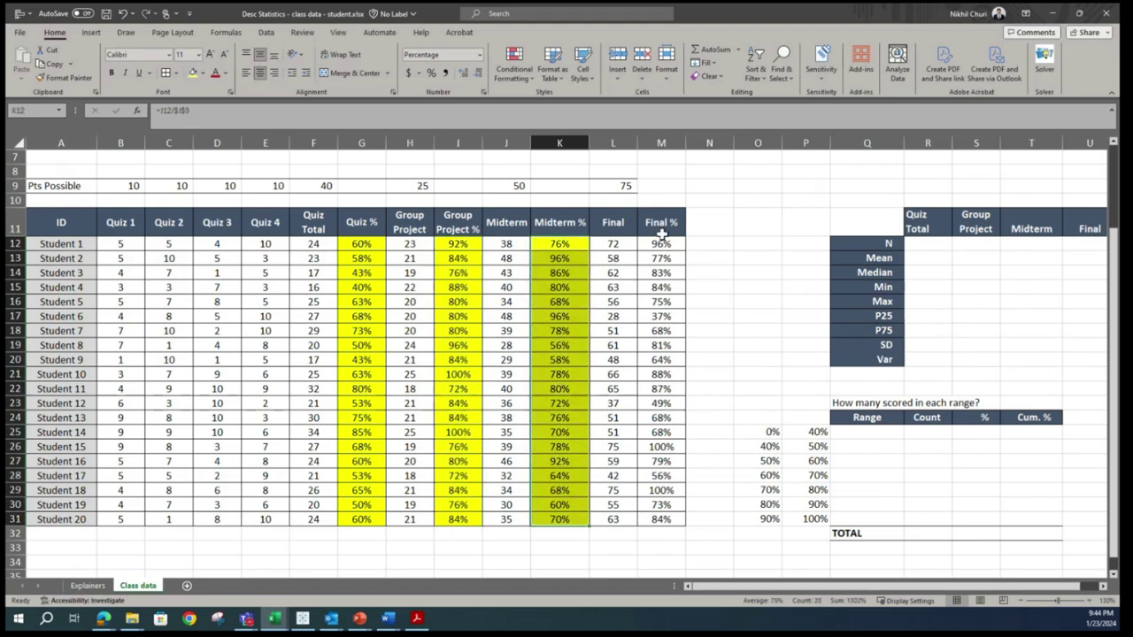
left_click_drag(661, 243, 666, 519)
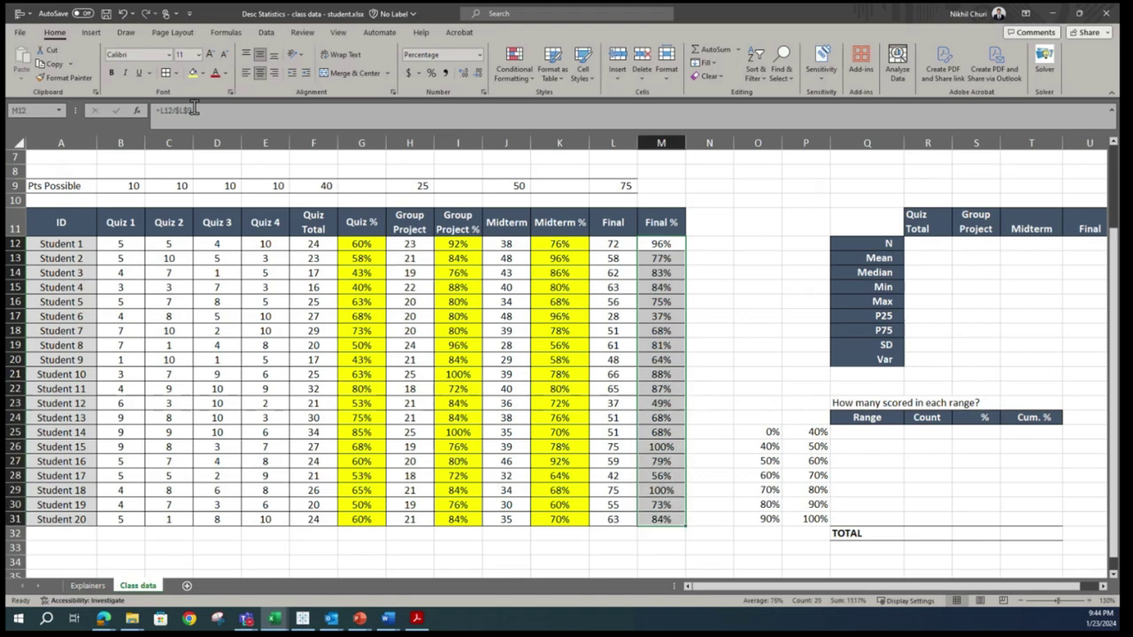
left_click(195, 75)
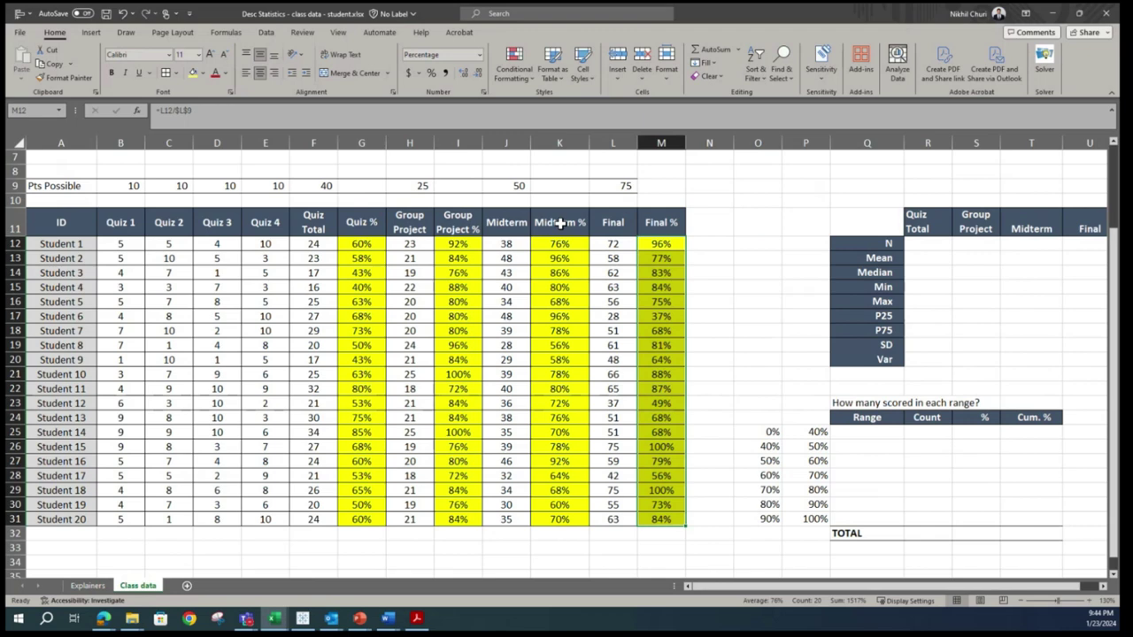
left_click(655, 320)
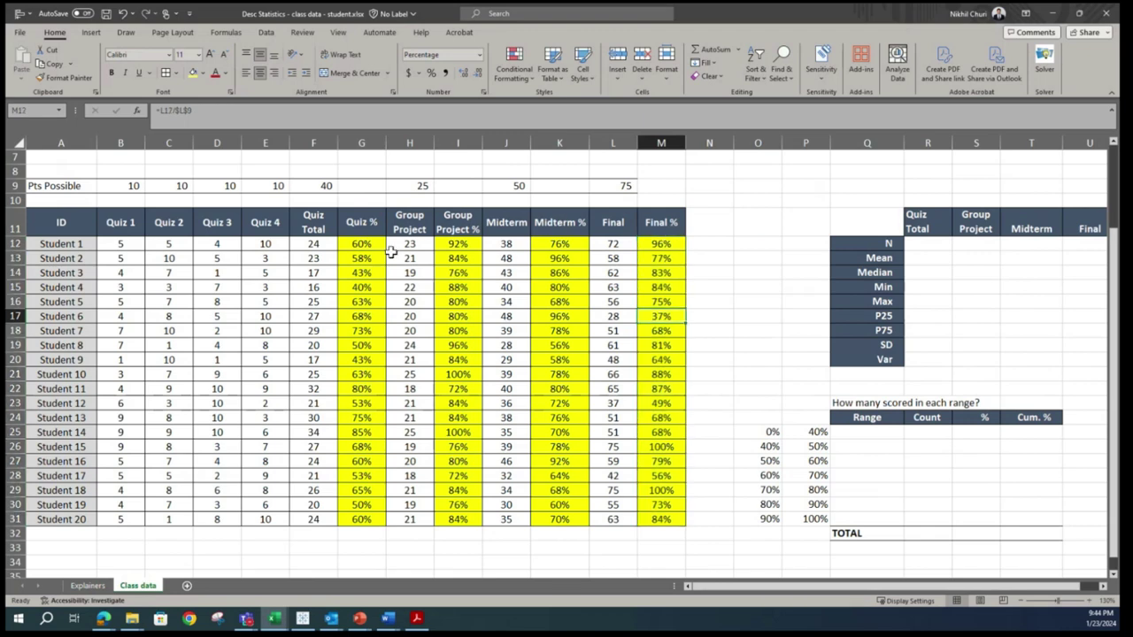
Step: Name the Quiz % values in G12:G31 as the range Quiz_pct
left_click_drag(369, 245, 370, 518)
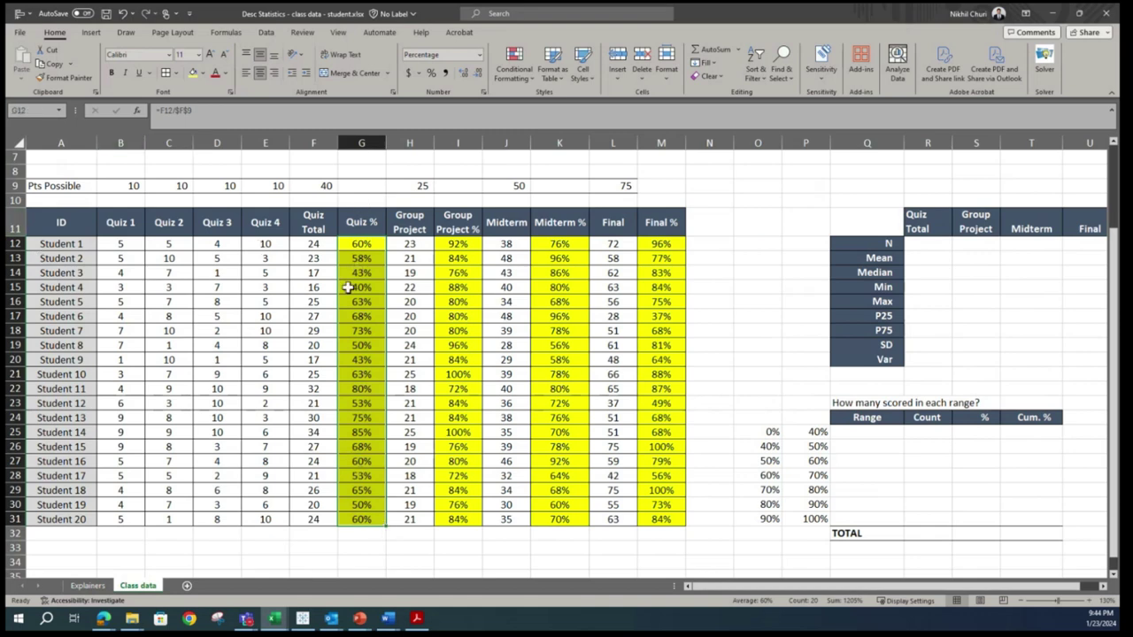
left_click(31, 108)
type("Quiz")
type("pct")
key("Return")
Step: Define a named range for the Group Project % values in I12:I31
left_click(459, 303)
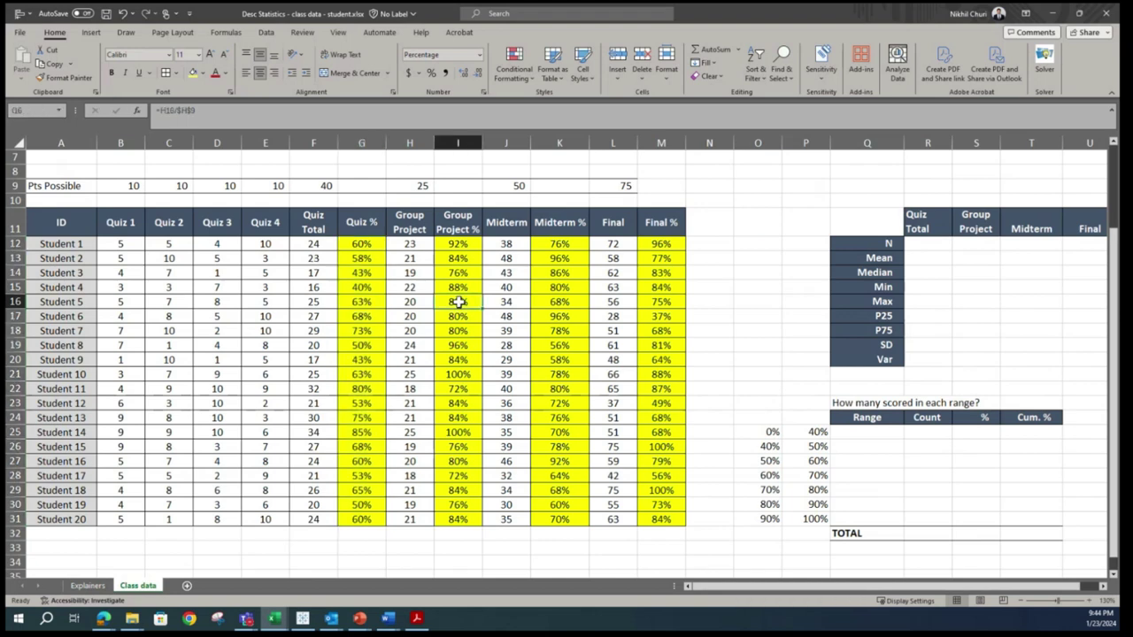
left_click_drag(456, 244, 457, 517)
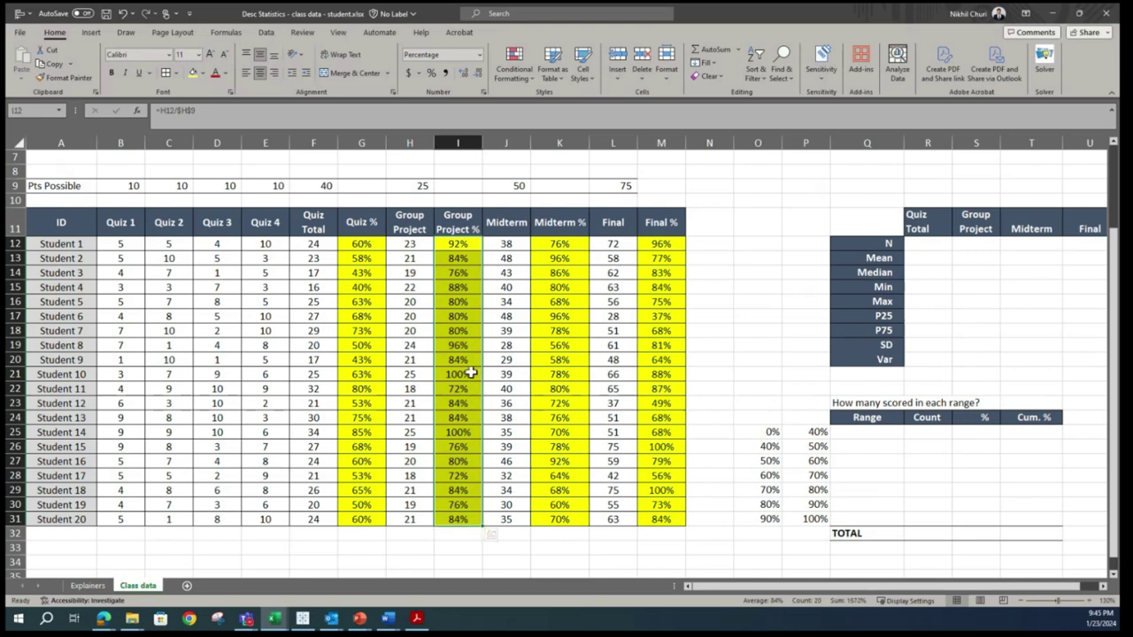
left_click(50, 110)
type("Group")
type("P_pr")
key("BackSpace")
key("BackSpace")
key("BackSpace")
Step: Define a Midterm named range over the Midterm % values in K12:K31
left_click_drag(569, 245, 571, 518)
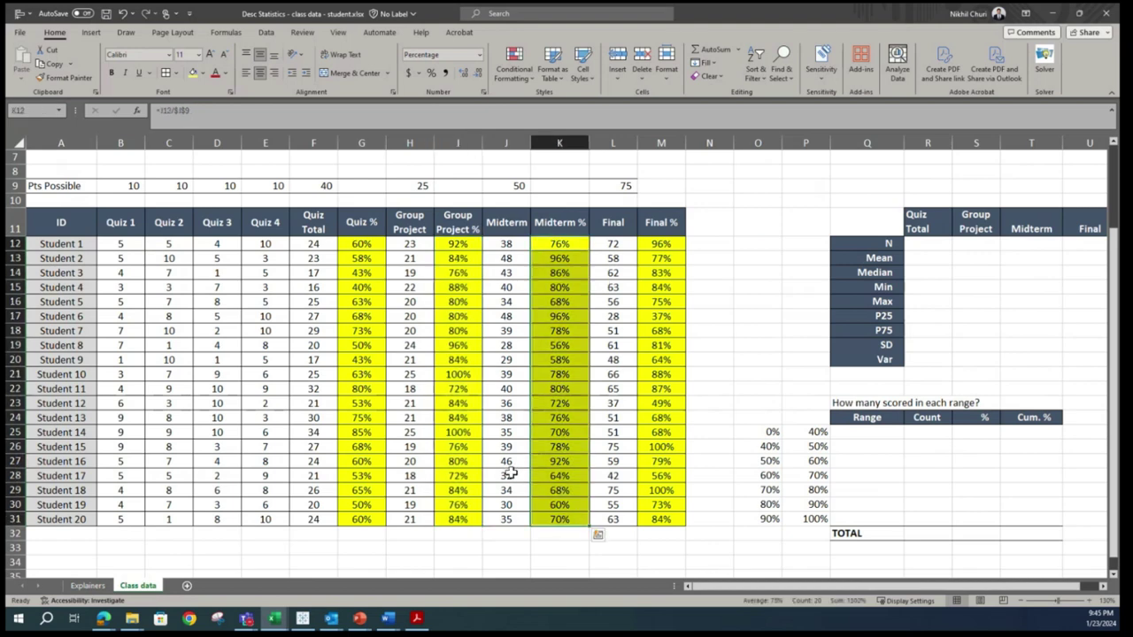
left_click(41, 110)
type("Midterm")
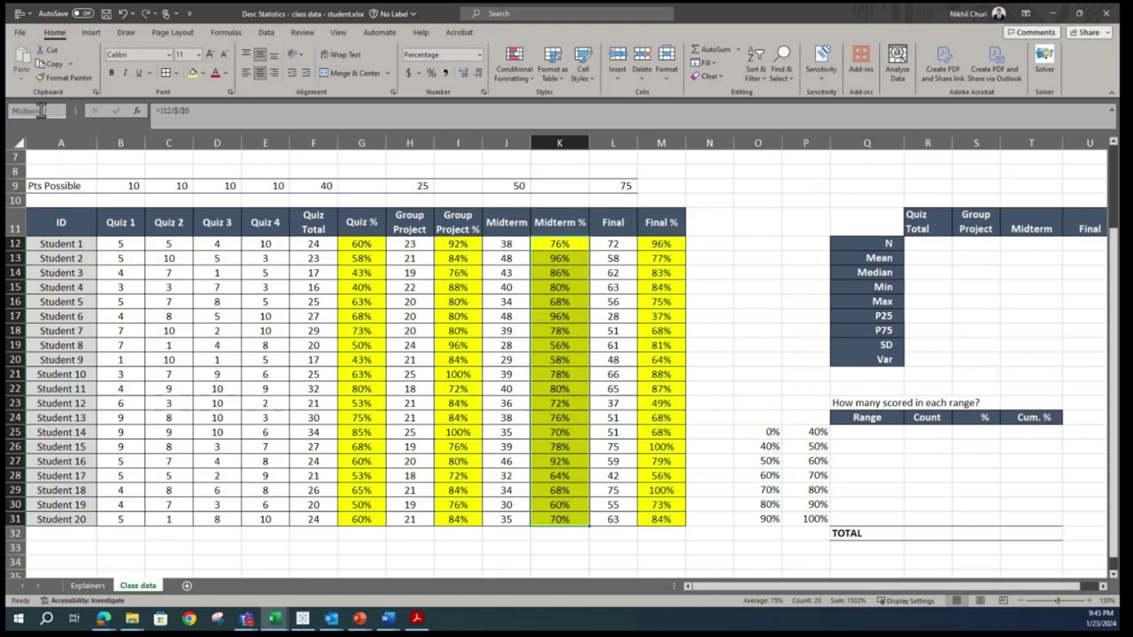
key("Return")
Step: Name the Final % values in M12:M31 as the range Final_pct
left_click_drag(666, 244, 670, 517)
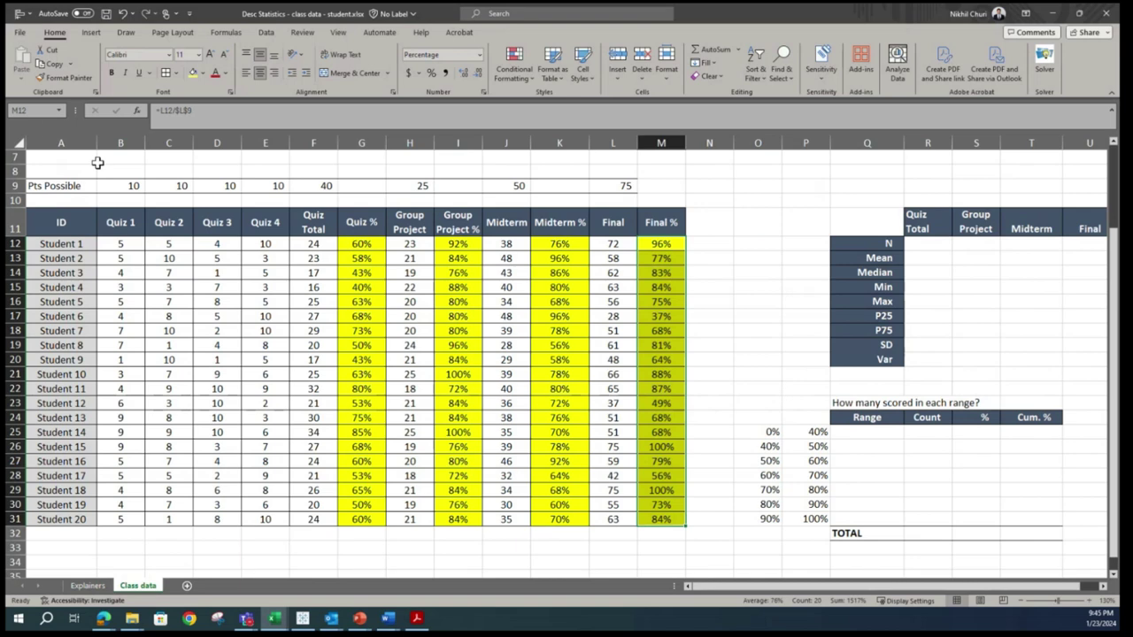
left_click(34, 109)
type("Final_pct")
key("Return")
left_click(473, 315)
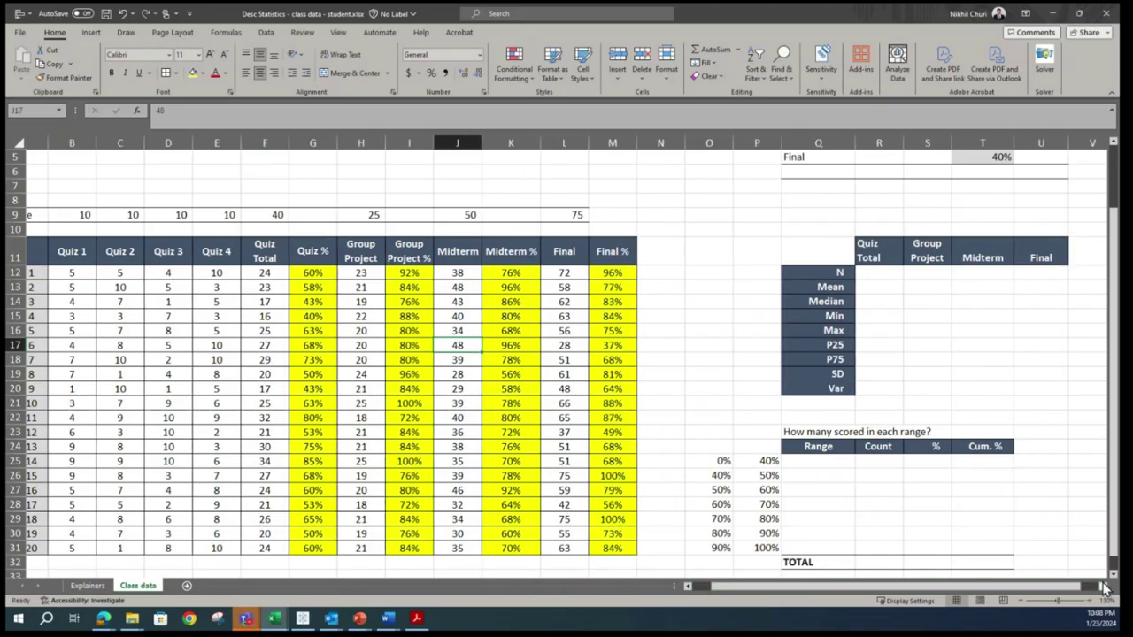
Step: Examine the descriptive statistics table's score columns and its statistic rows from N to Var at close range
scroll(1104, 586, "right", 7)
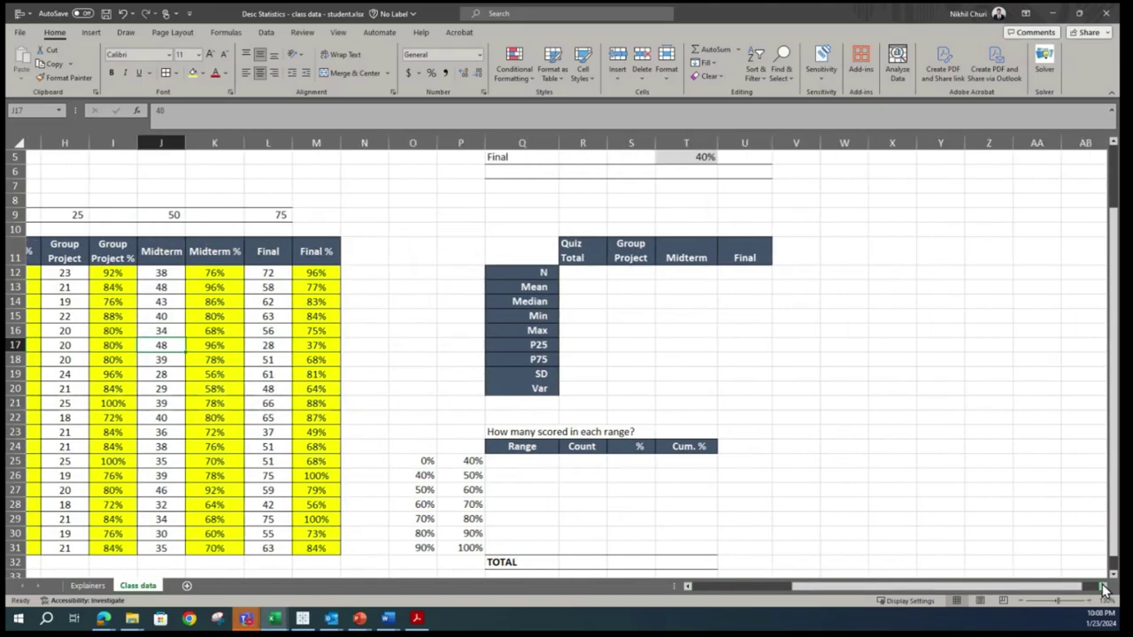
scroll(1104, 586, "right", 2)
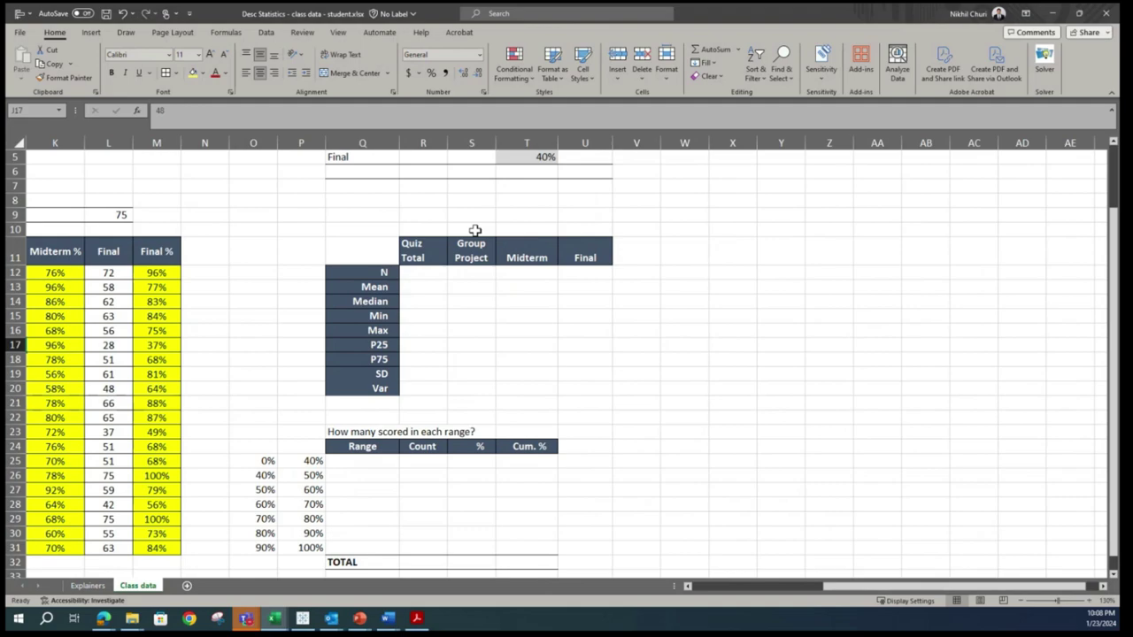
left_click(513, 275)
scroll(508, 276, "up", 2)
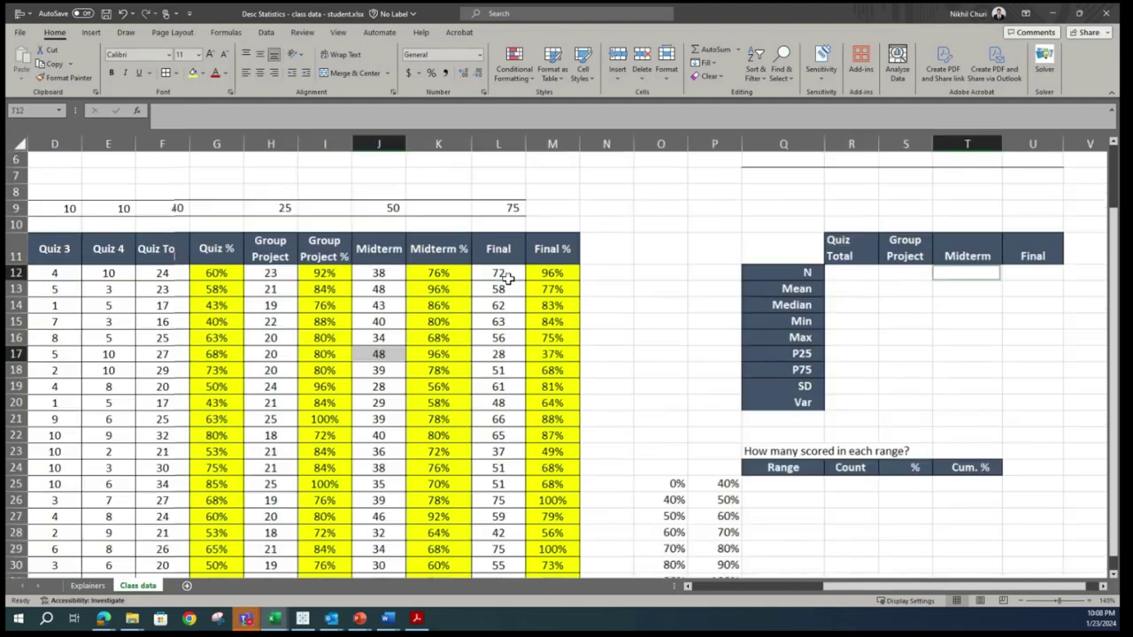
scroll(691, 315, "up", 4)
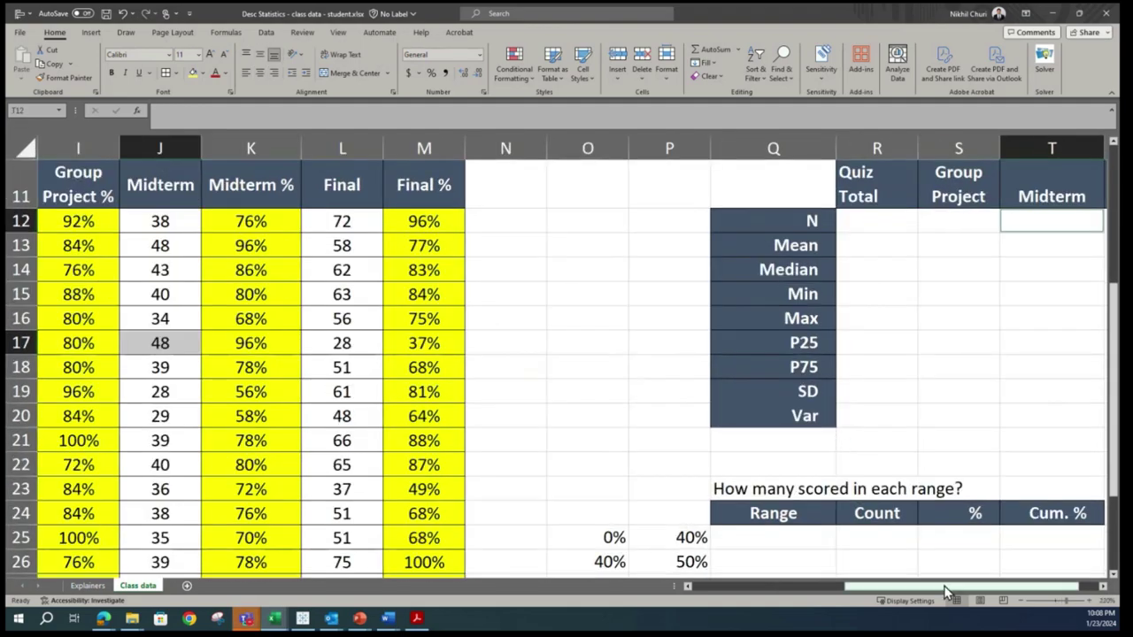
scroll(1072, 584, "right", 1)
scroll(1104, 586, "right", 5)
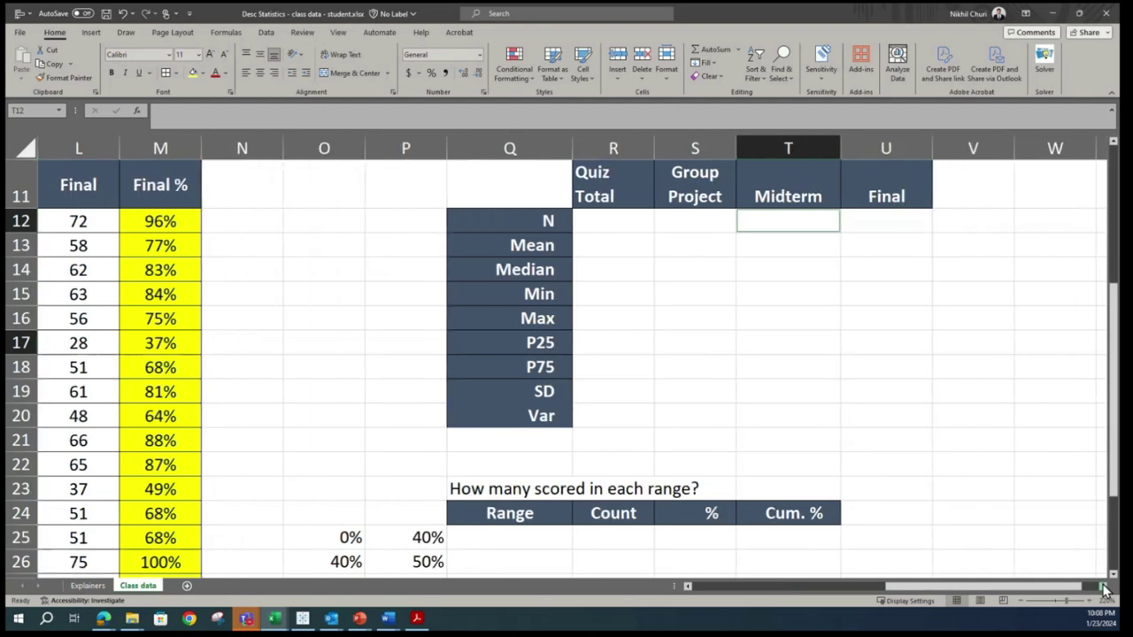
scroll(696, 328, "up", 1)
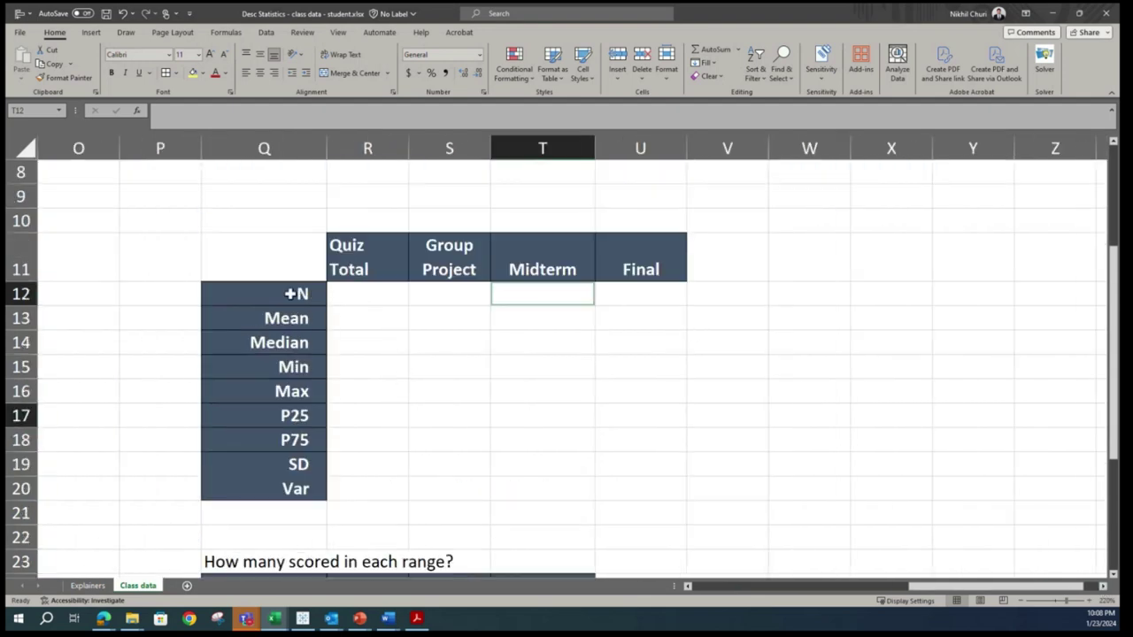
left_click(295, 298)
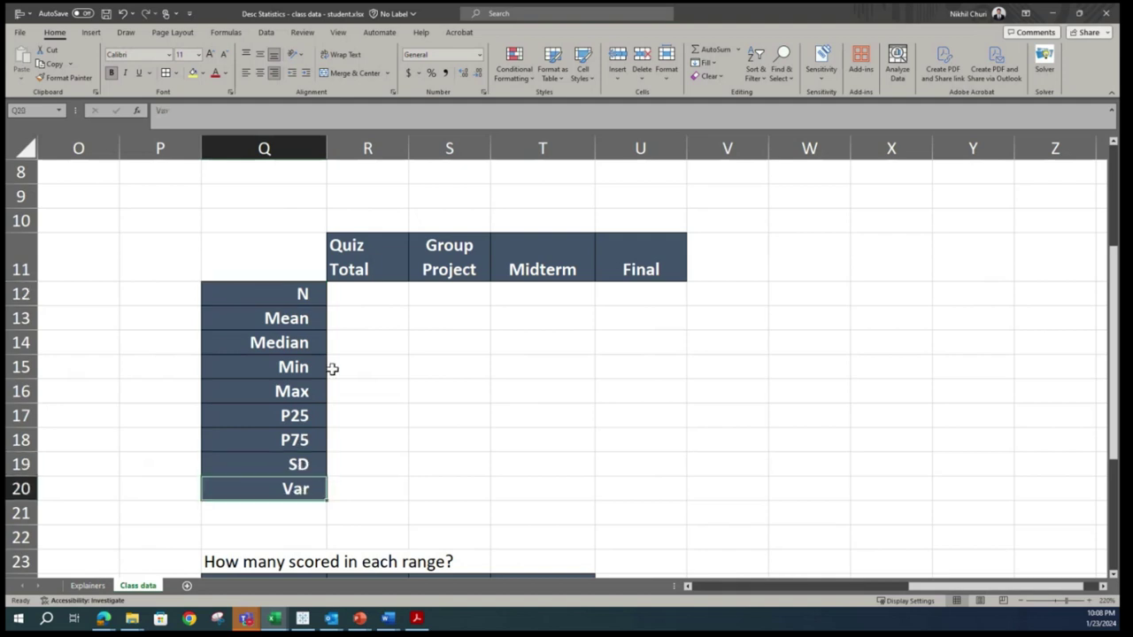
Step: Calculate N for Quiz Total in R12 with the formula =COUNT(Quiz_pct)
left_click(357, 295)
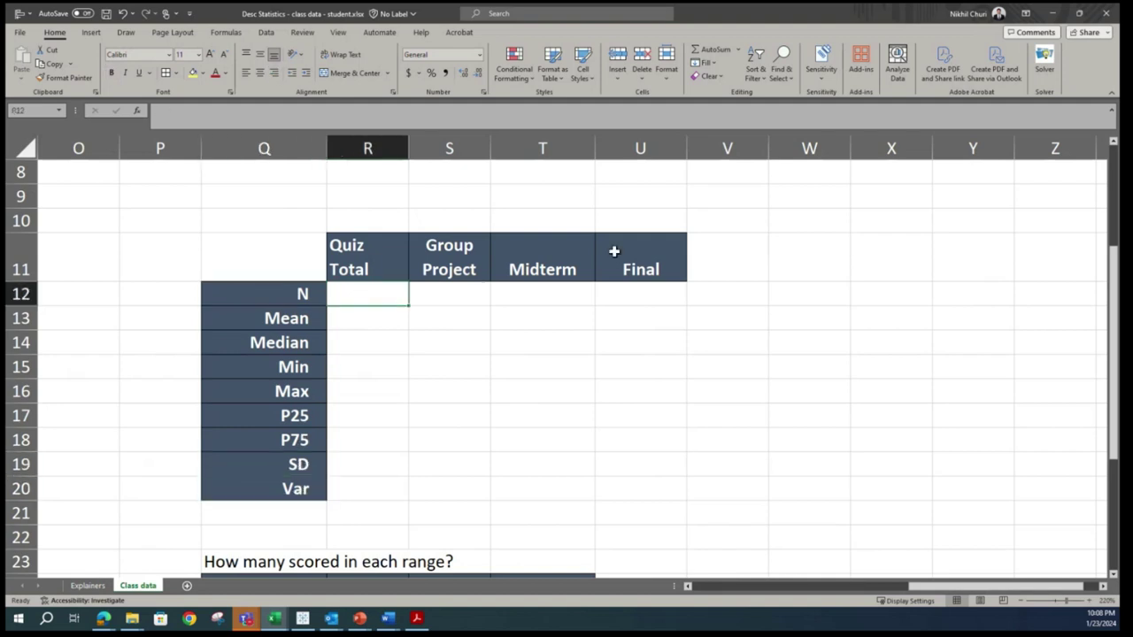
type("=count(")
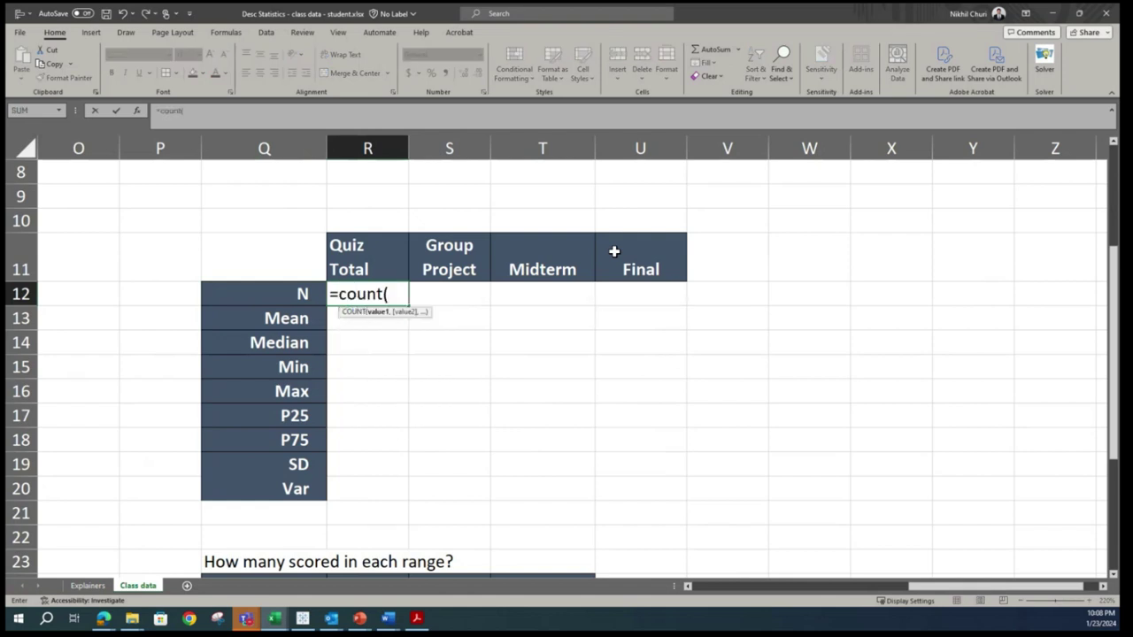
type("qui")
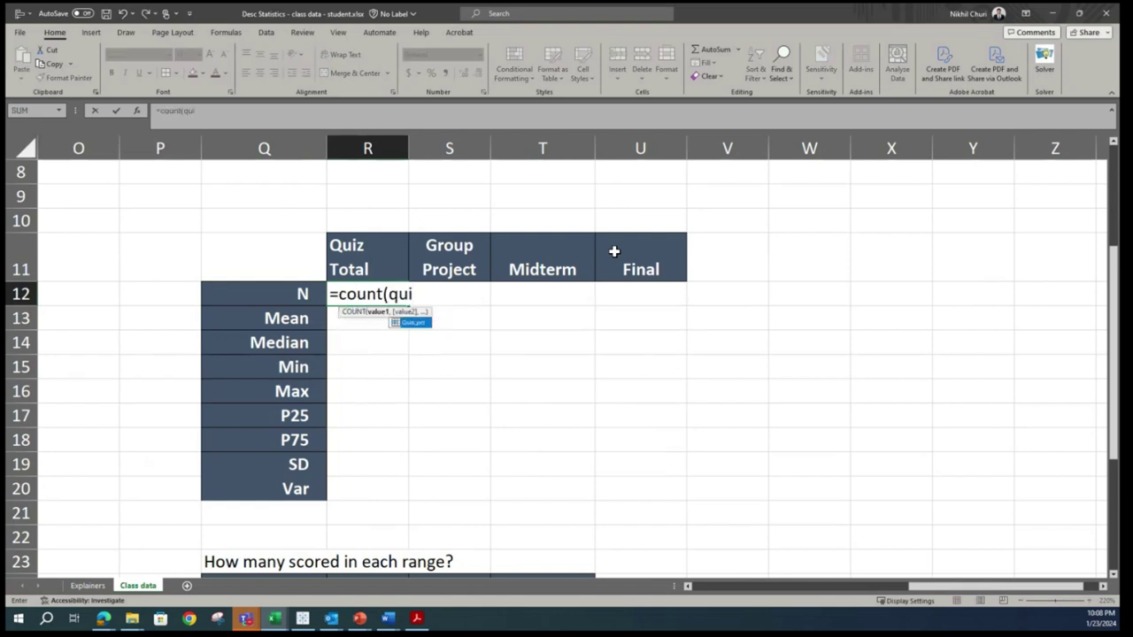
double_click(412, 322)
type(")")
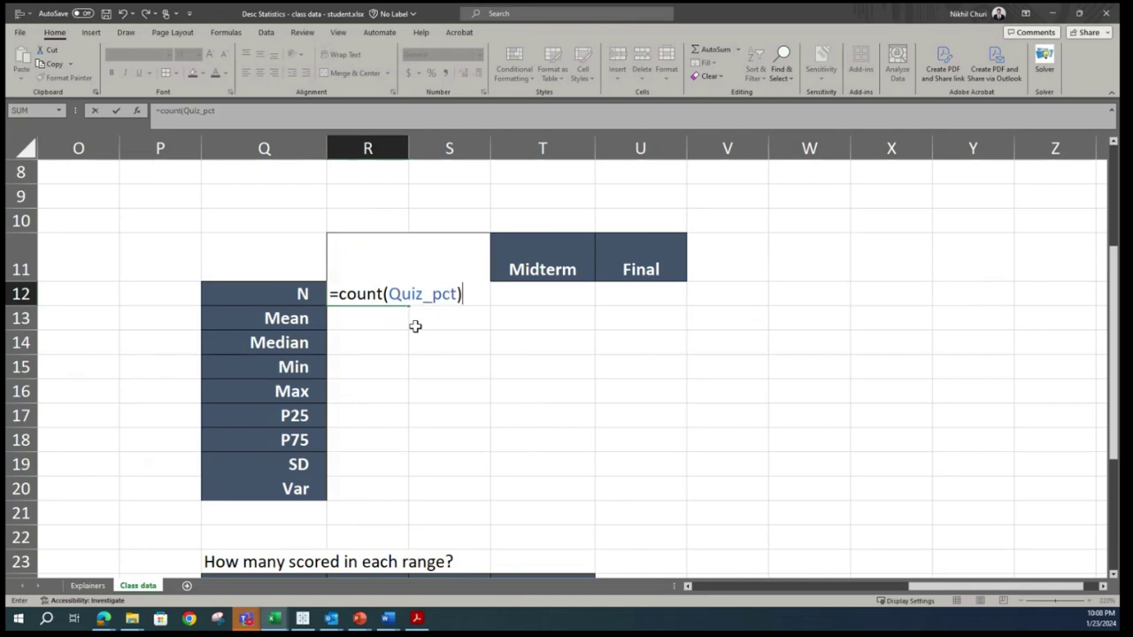
key("Return")
Step: Count the Group Project values in S12 of the N row using the formula =COUNT(GroupP_pct)
left_click(450, 289)
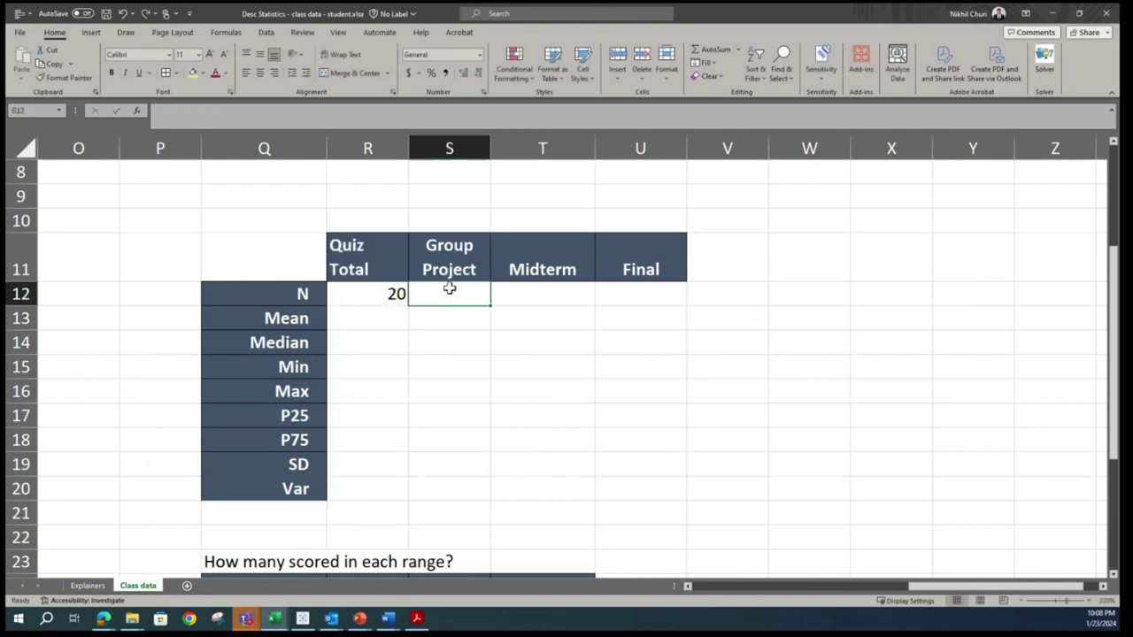
type("=count(")
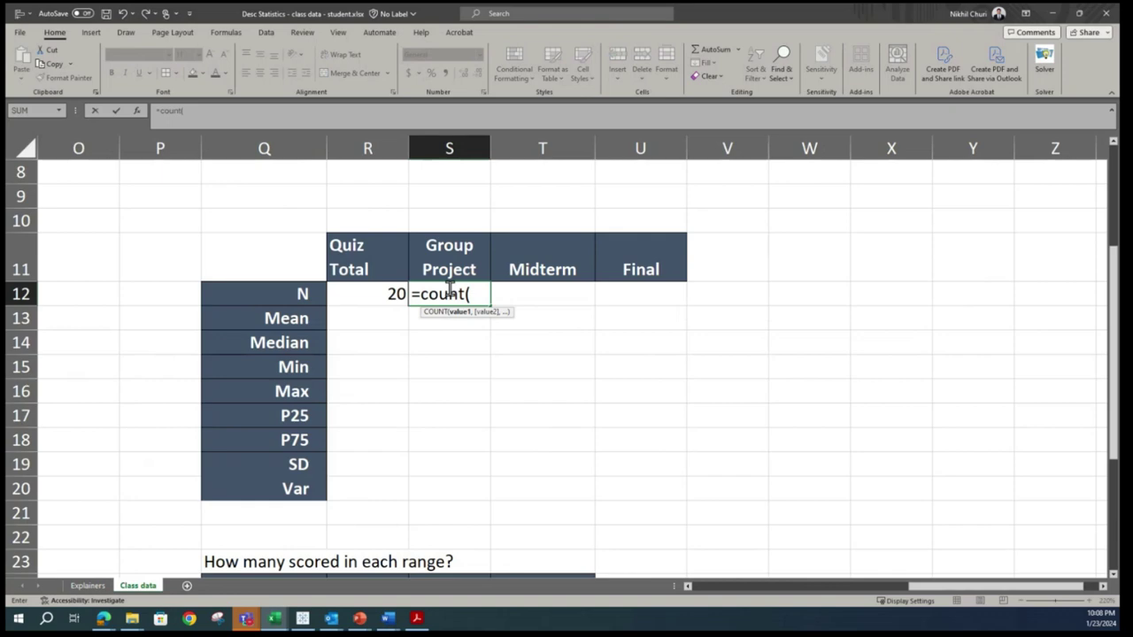
type("group")
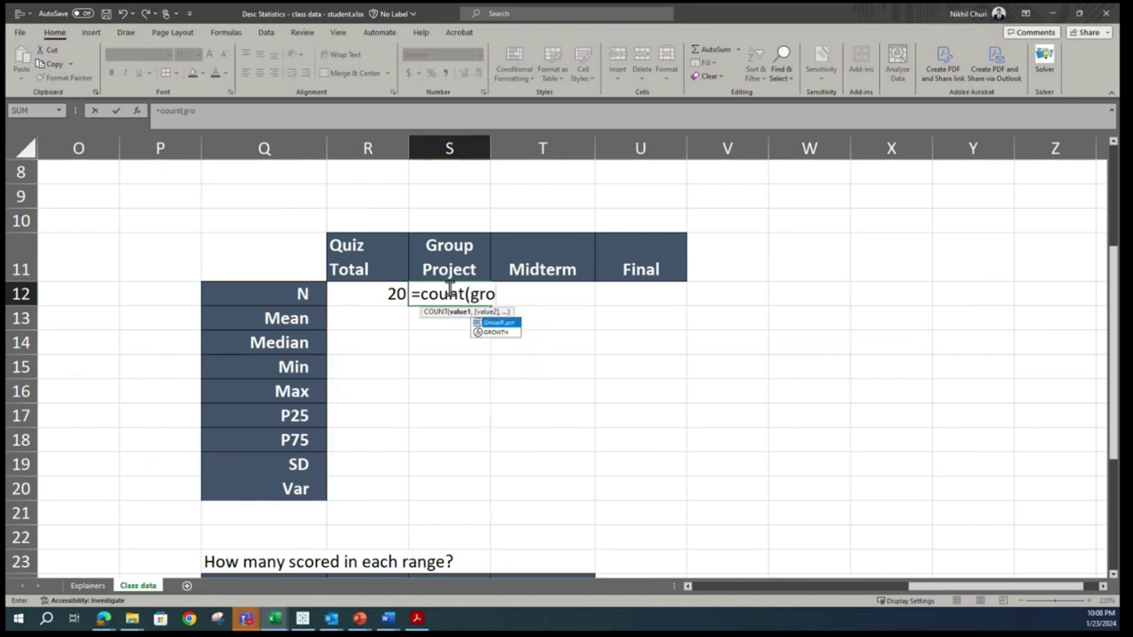
double_click(506, 323)
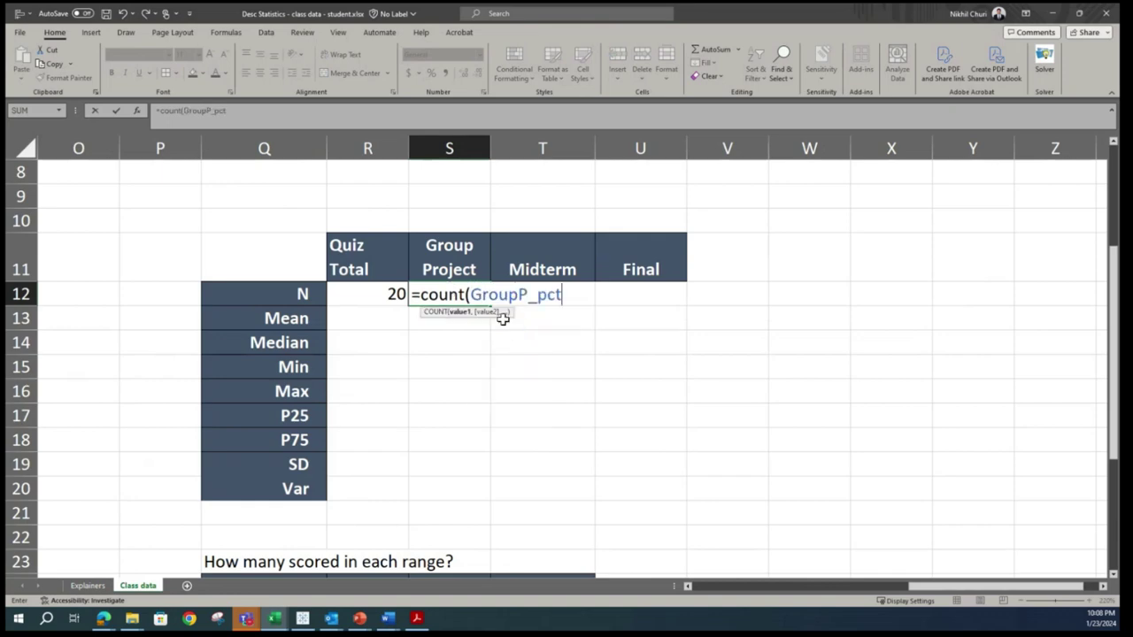
key("Return")
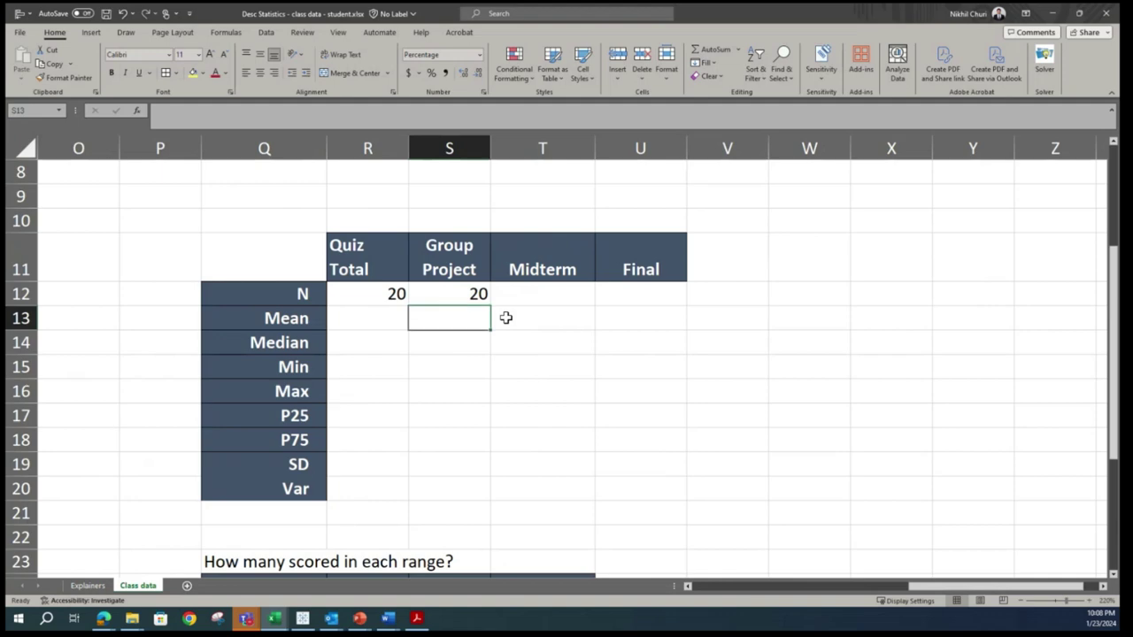
type("=cou")
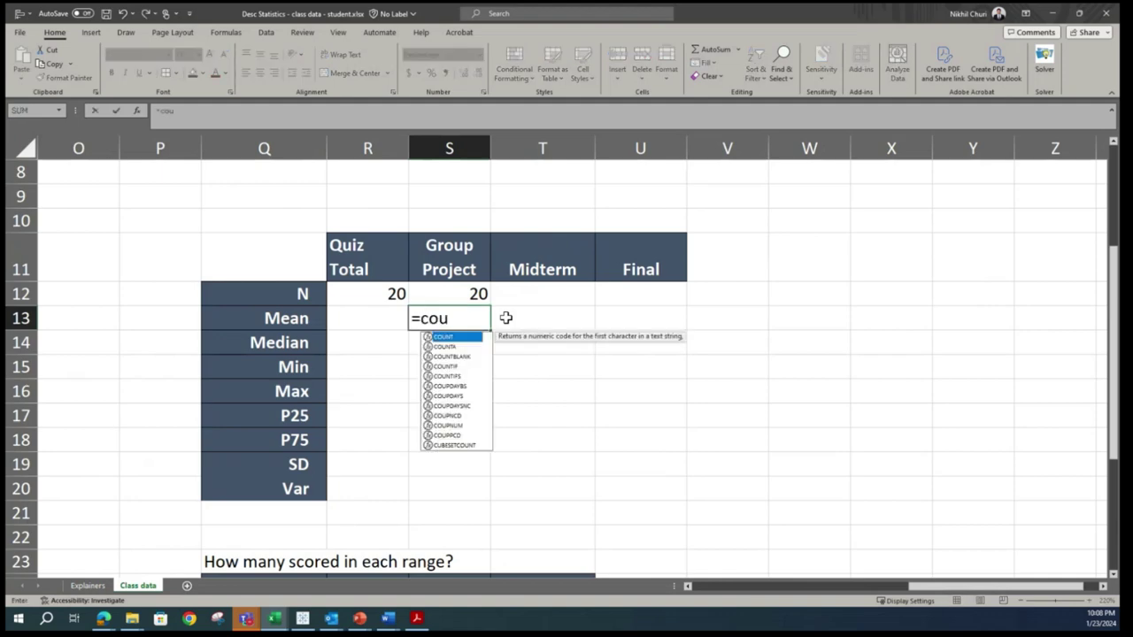
type("nt(")
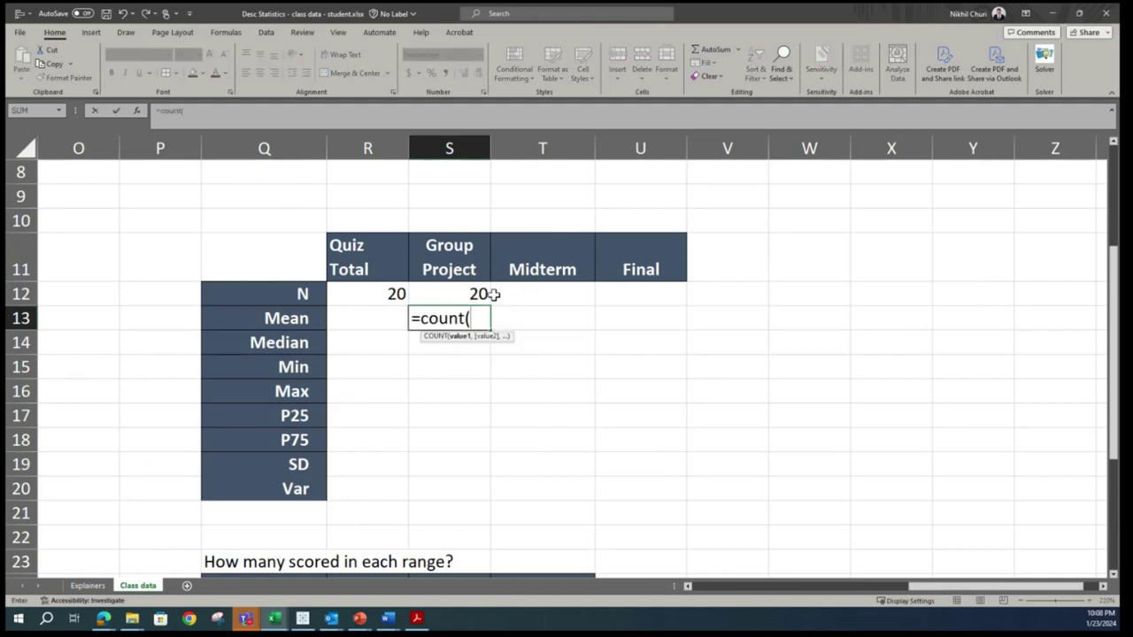
type("mid")
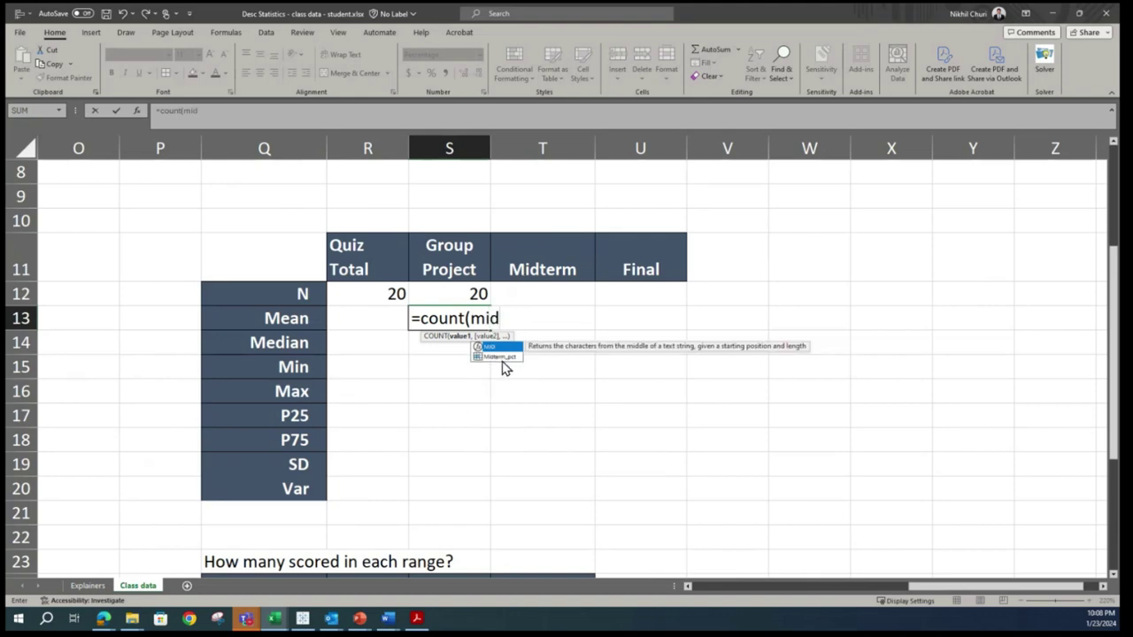
double_click(497, 357)
type(")")
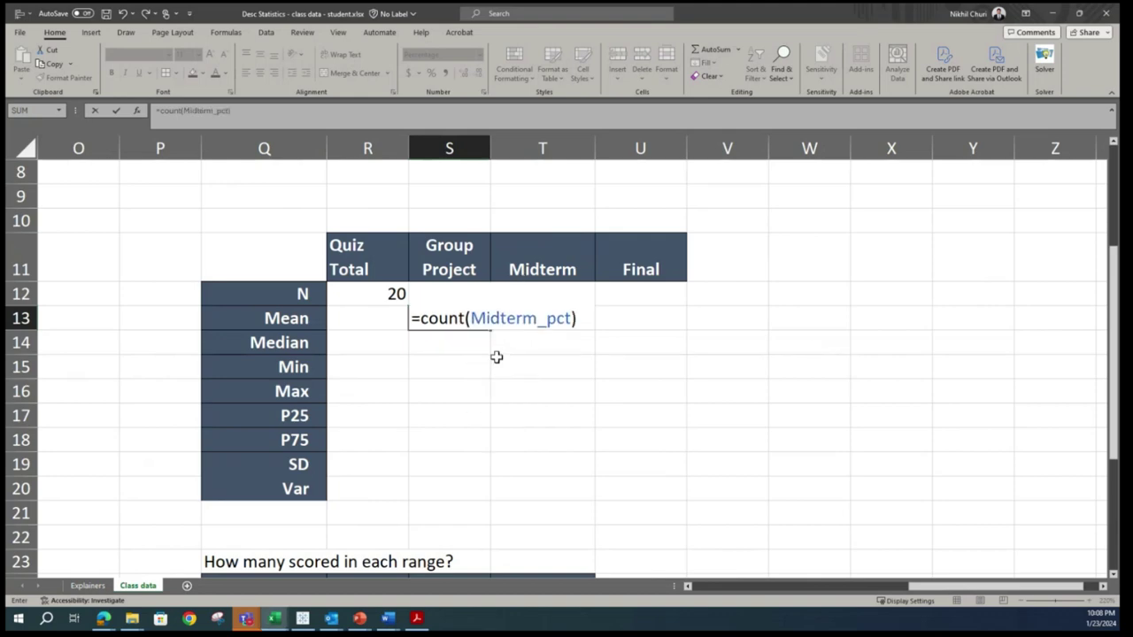
key("Return")
key("ctrl+z")
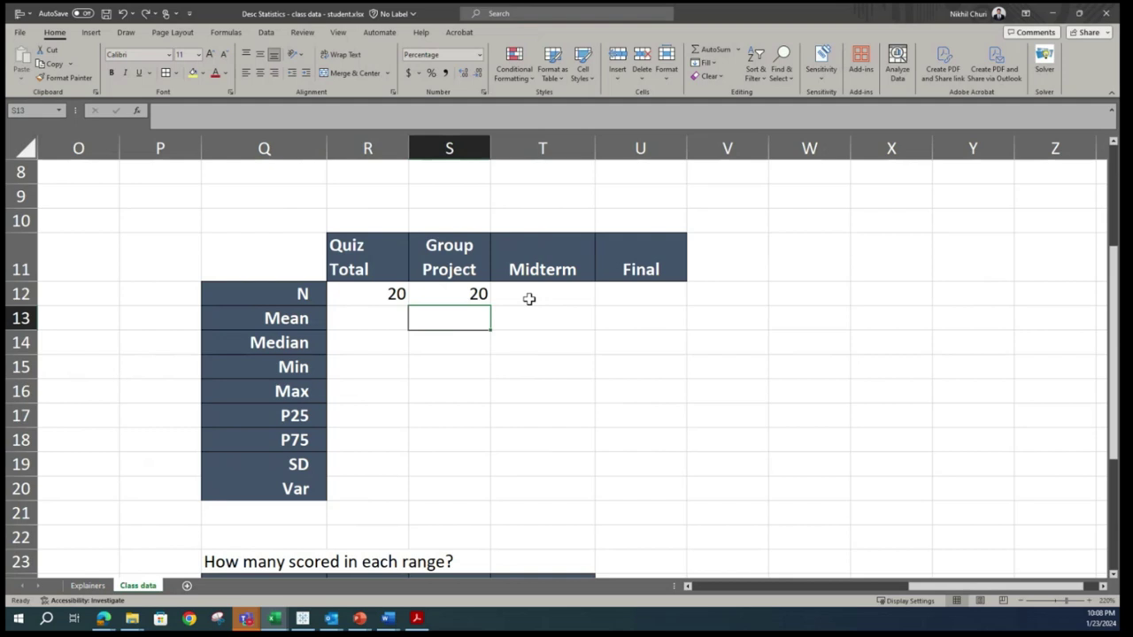
Step: Fill the Midterm N cell, T12, with a COUNT of the Midterm_pct range
left_click(528, 294)
type("=")
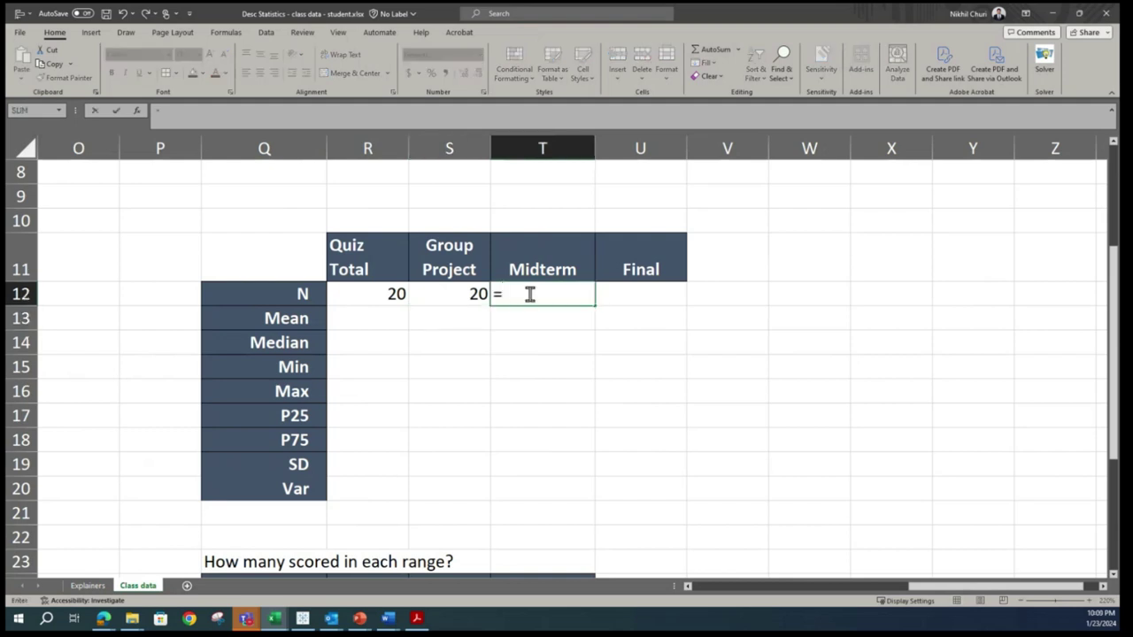
type("count(")
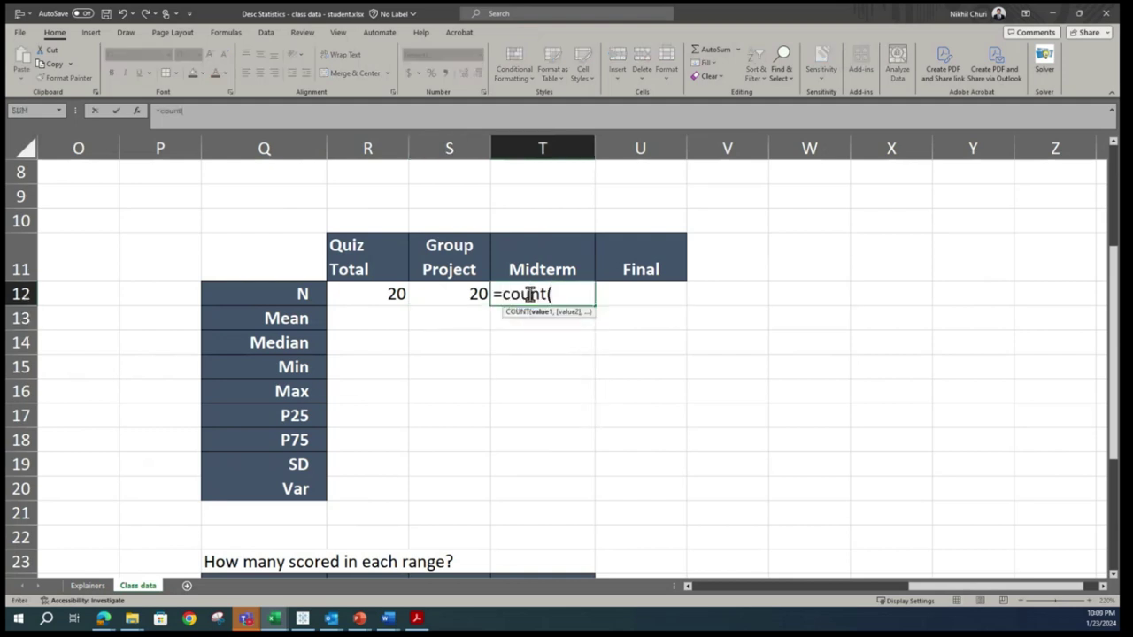
type("mid")
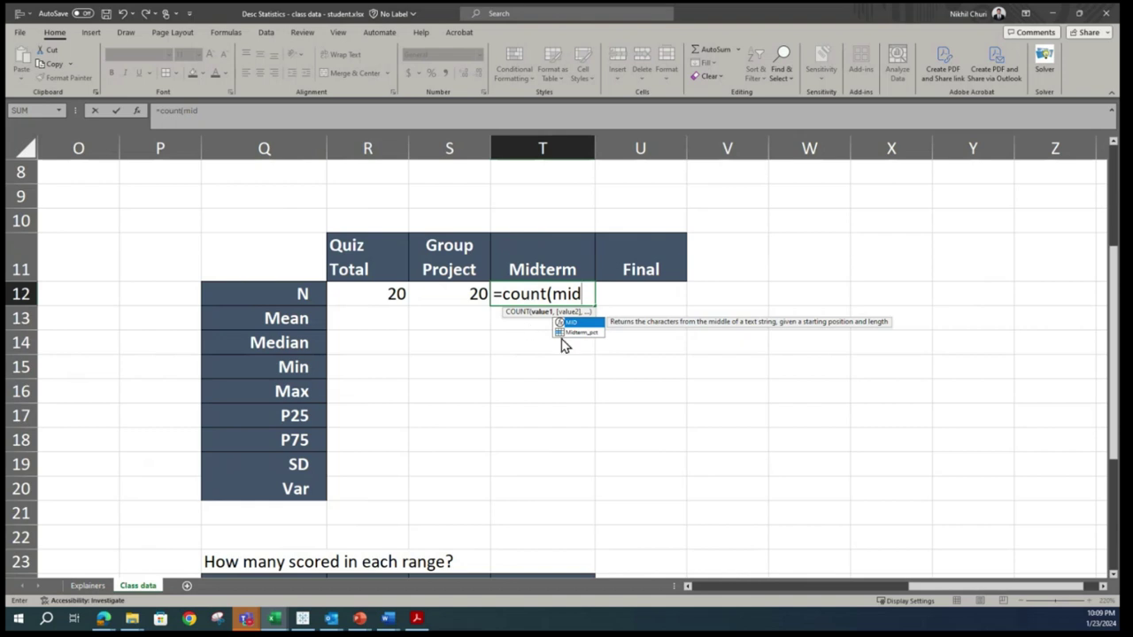
double_click(570, 334)
key("Return")
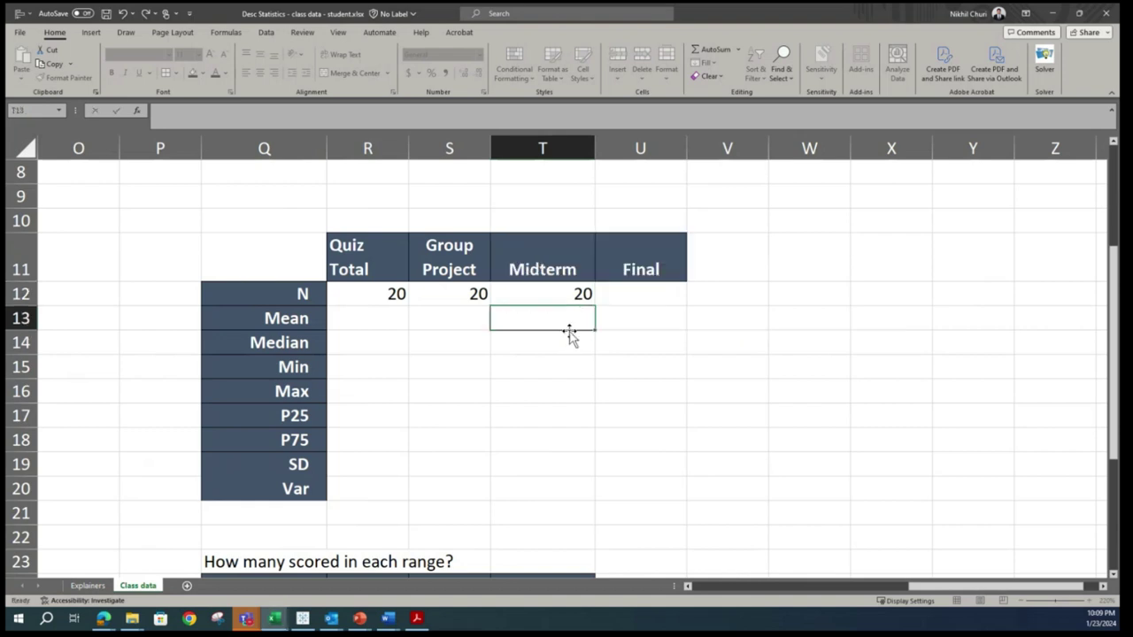
Step: Enter =COUNT(Final_pct) in U12 to give the N for the Final column
left_click(635, 290)
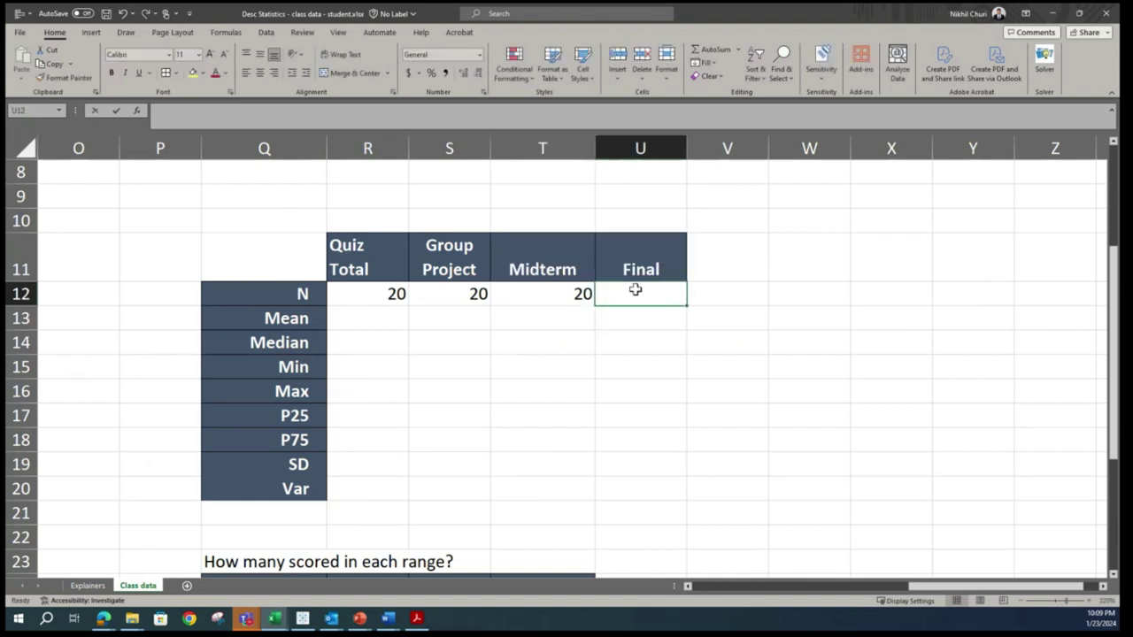
type("=count(")
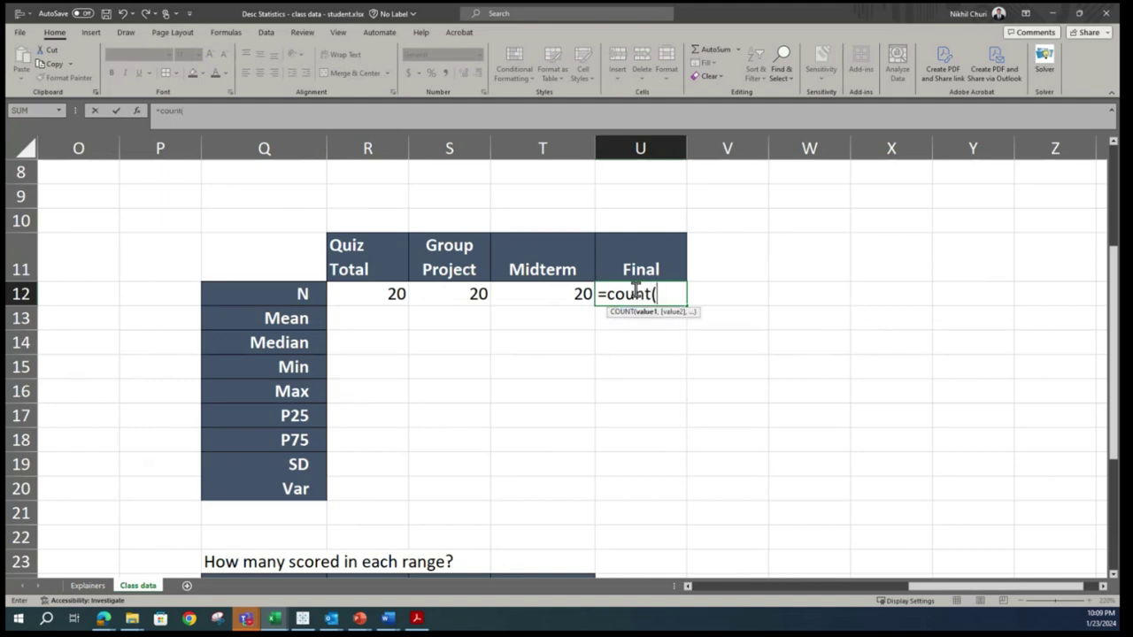
type("fin")
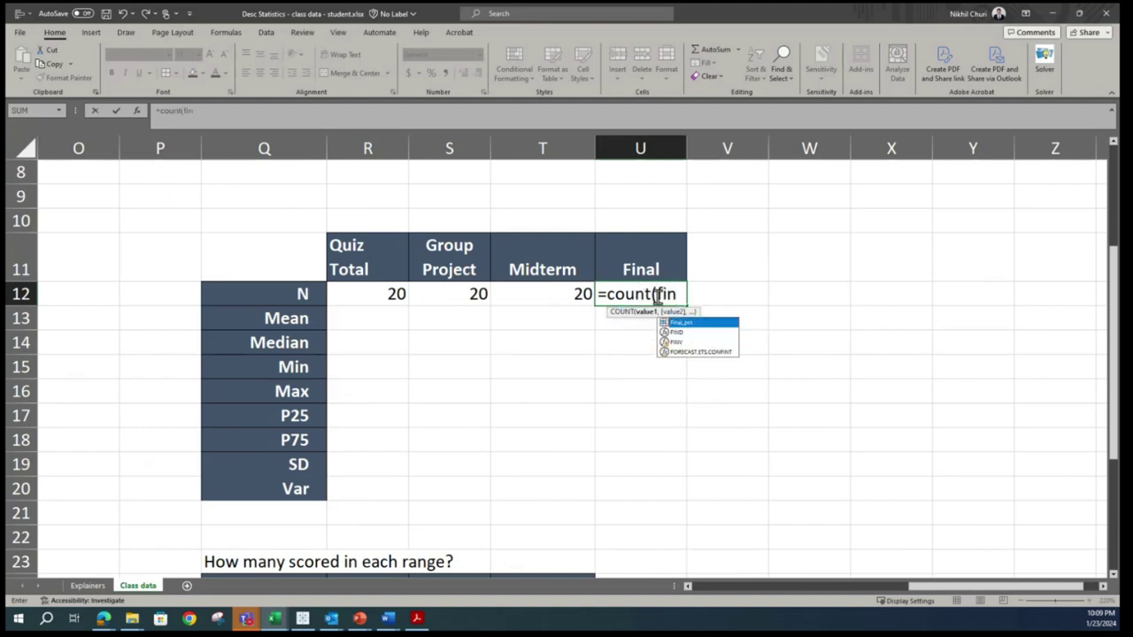
double_click(675, 322)
type(")")
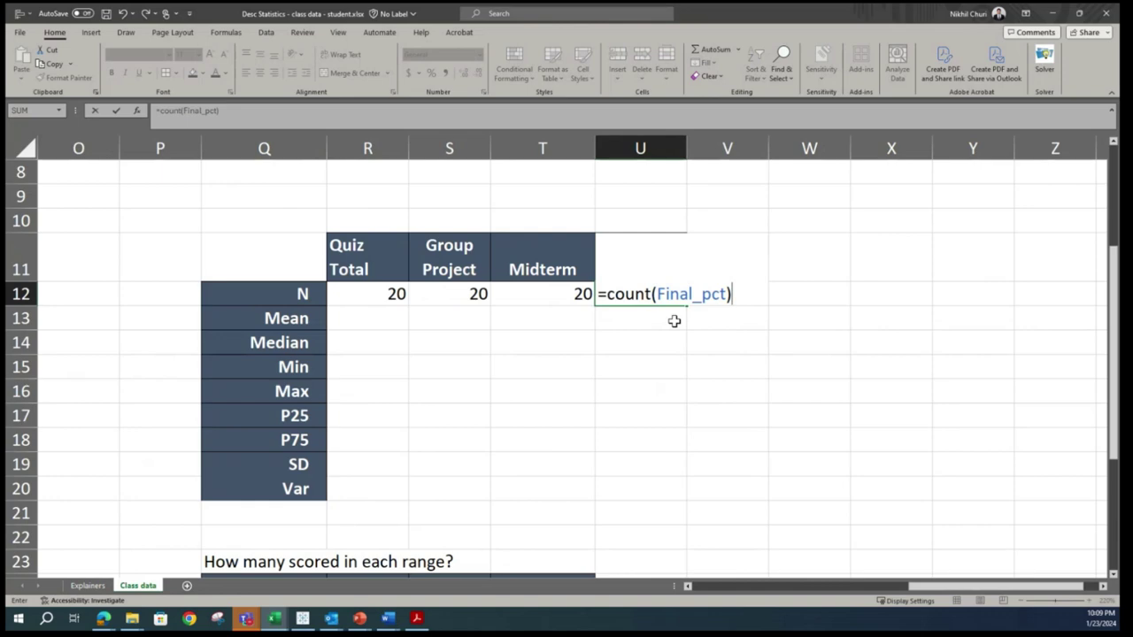
key("Return")
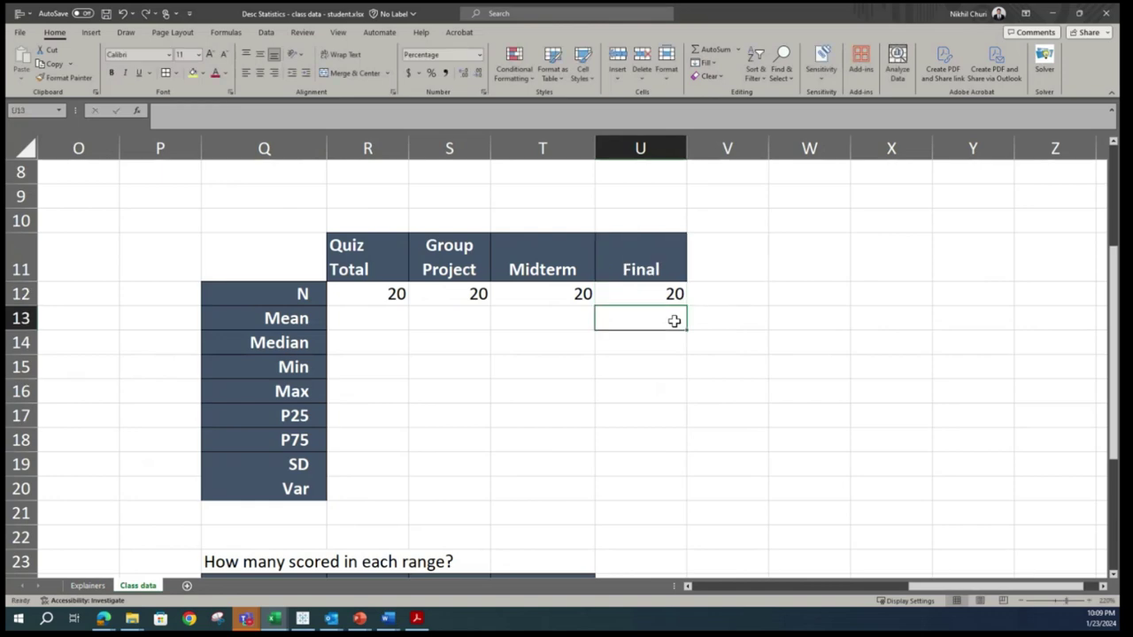
Step: Calculate the Quiz Total mean in R13 with the formula =AVERAGE(Quiz_pct)
left_click(369, 320)
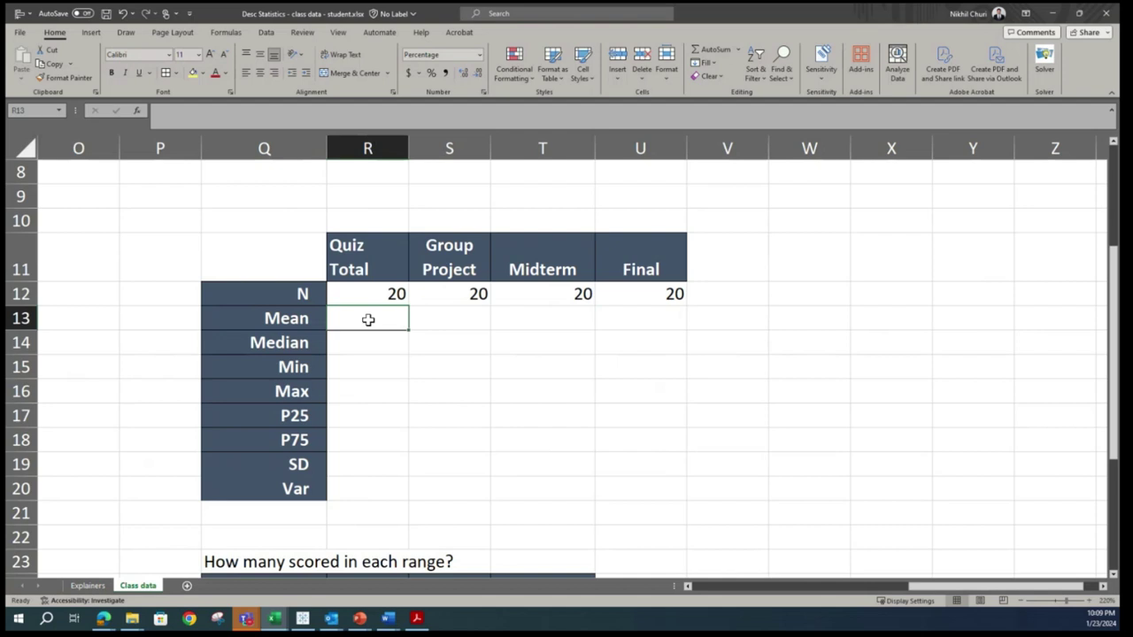
type("=avera")
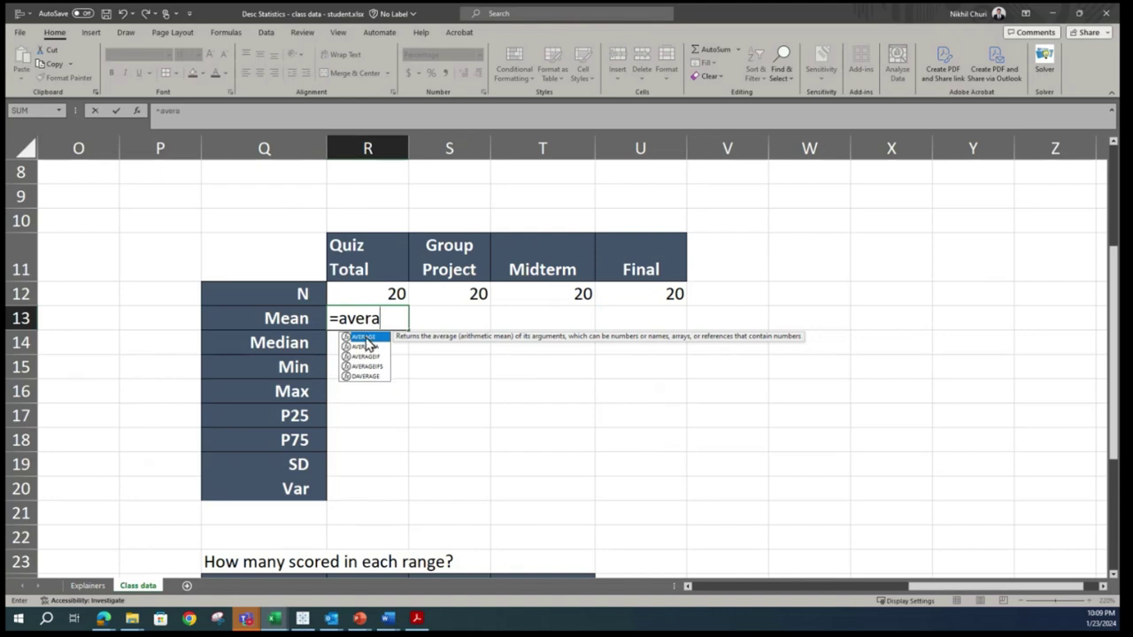
double_click(365, 337)
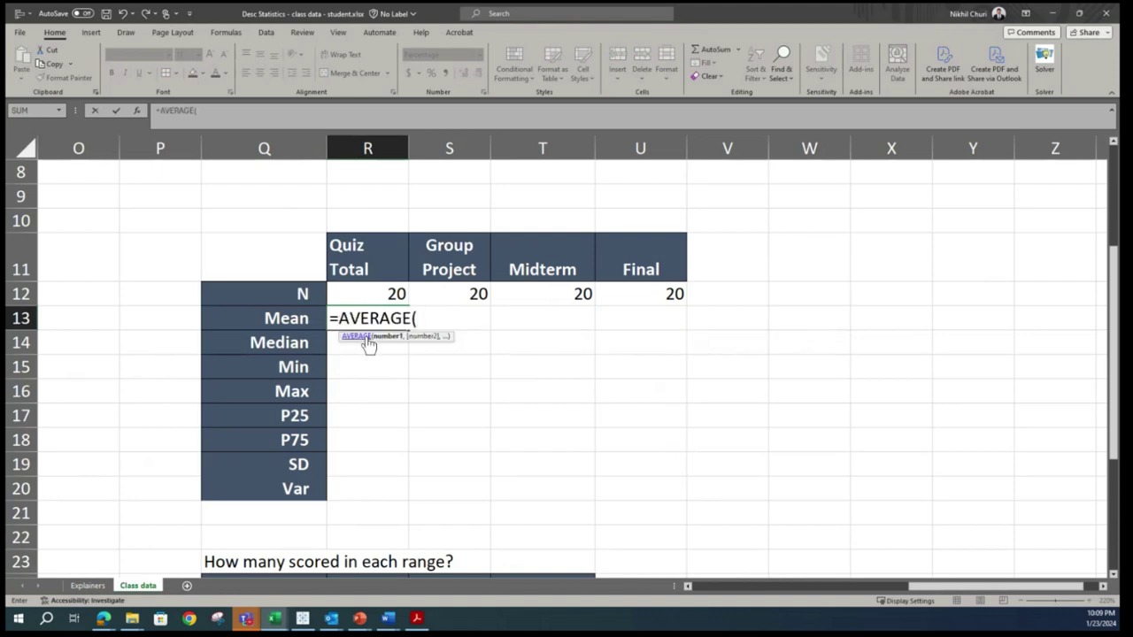
type("quiz")
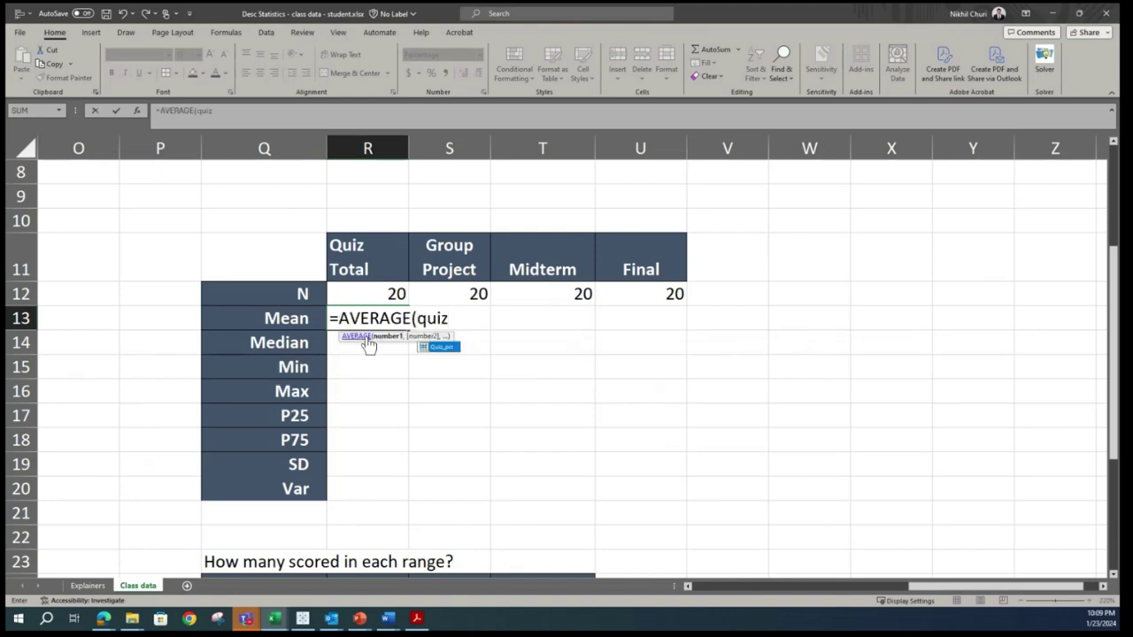
double_click(448, 347)
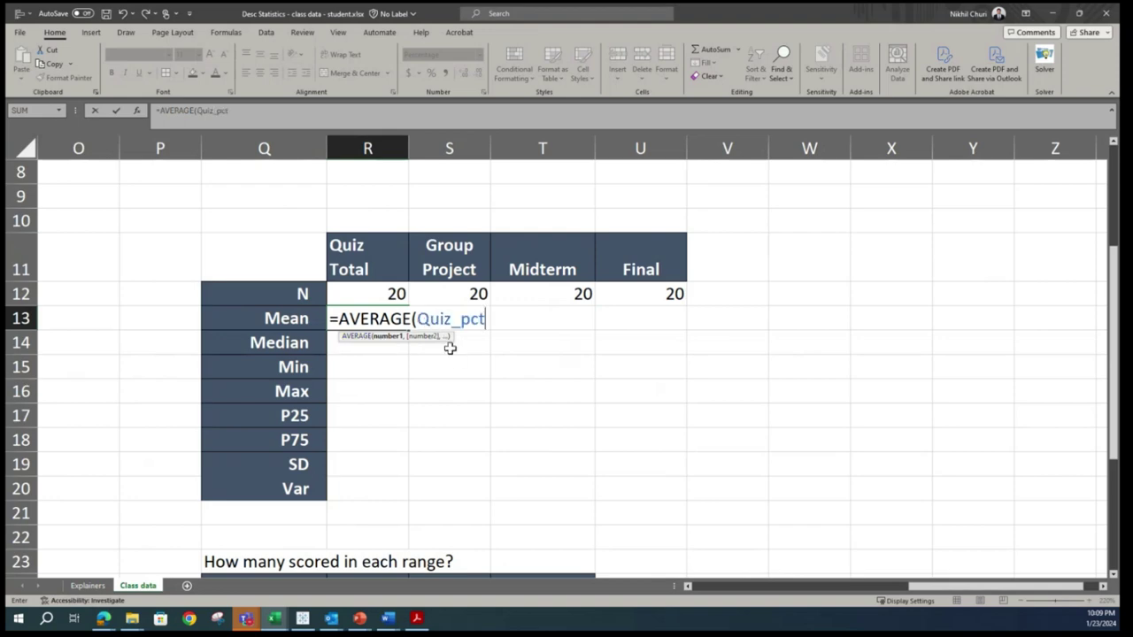
type(")")
key("Return")
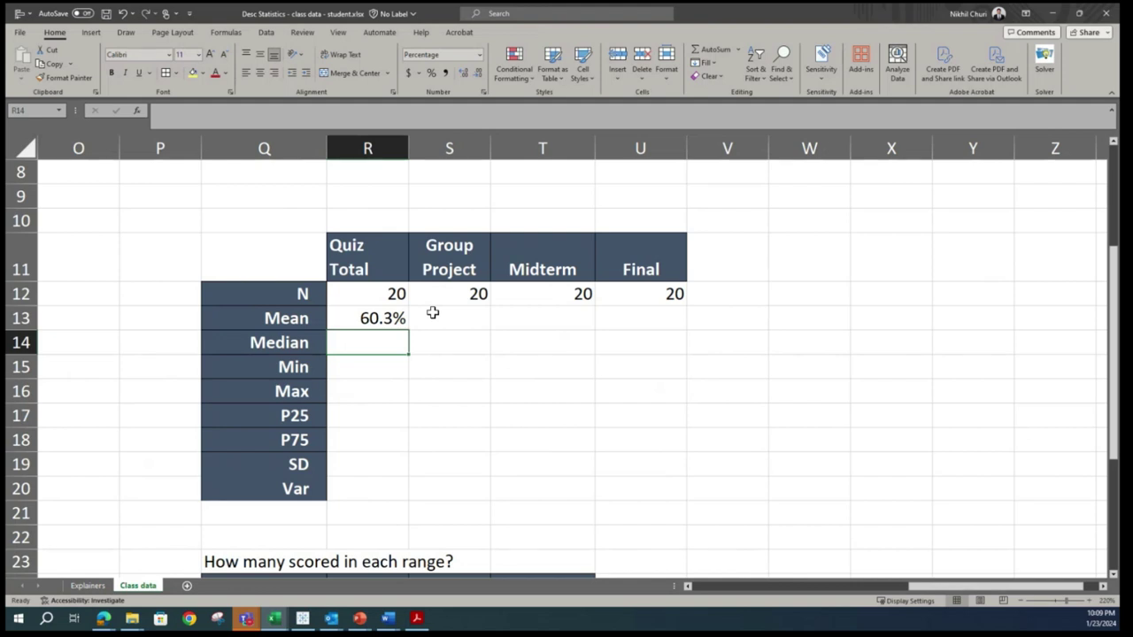
Step: Compute the Quiz Total median in R14 with the formula =MEDIAN(Quiz_pct)
type("=med")
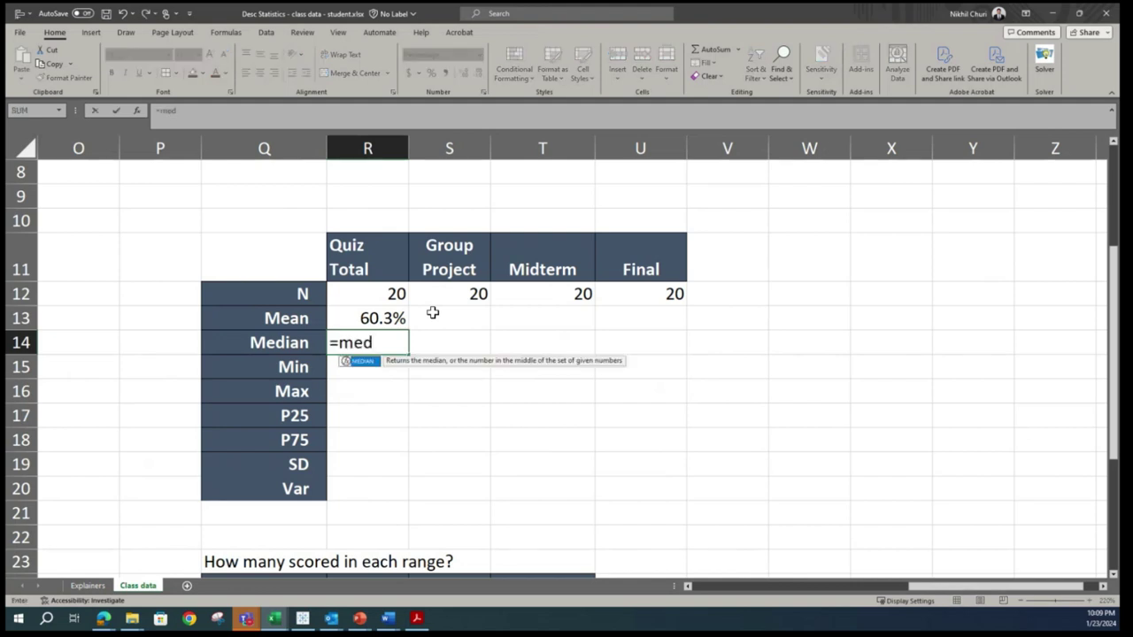
type("ian(quiz")
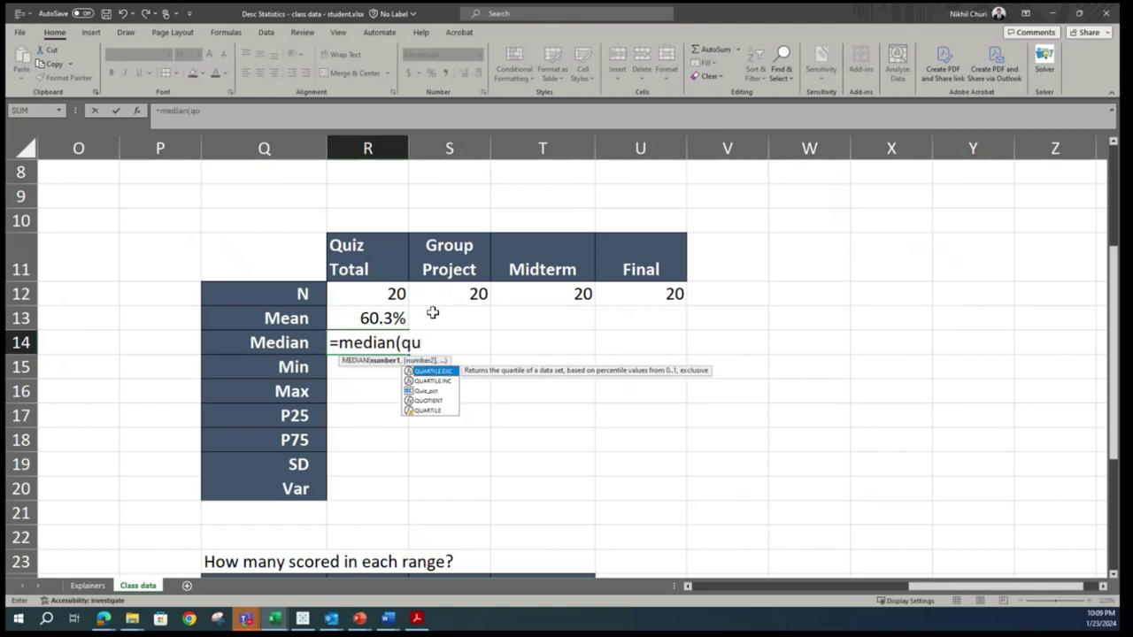
double_click(430, 372)
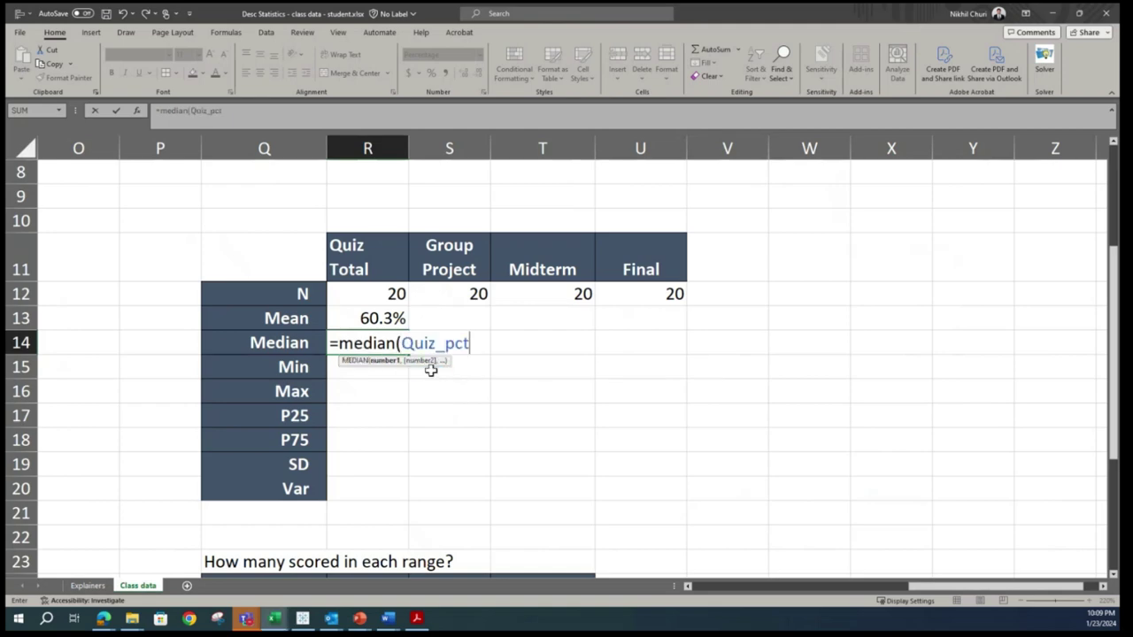
type(")")
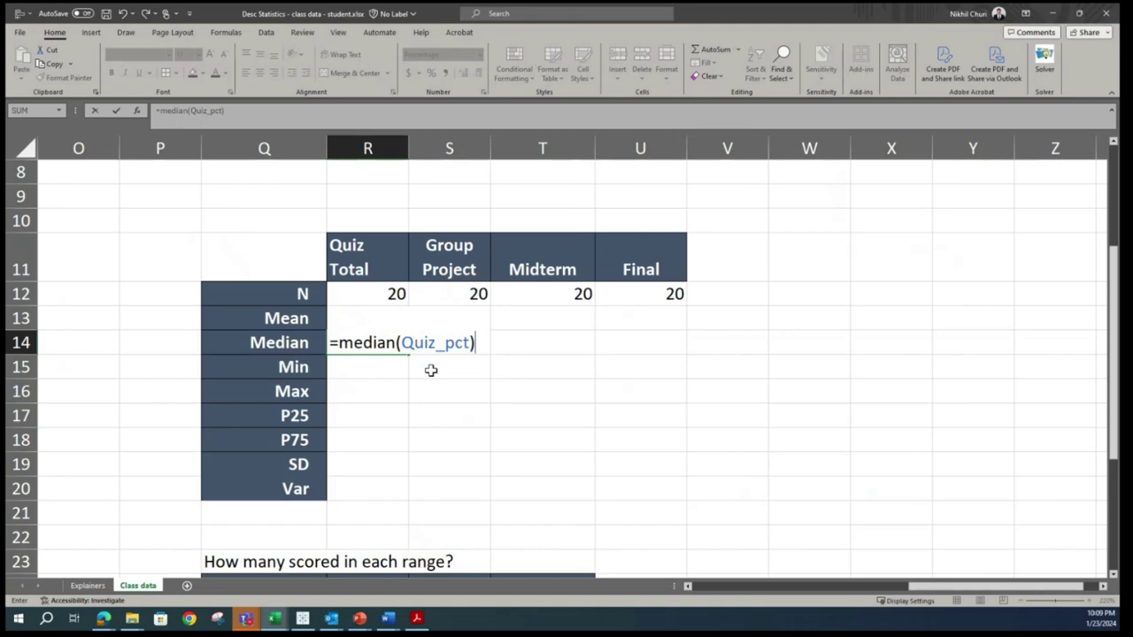
key("Return")
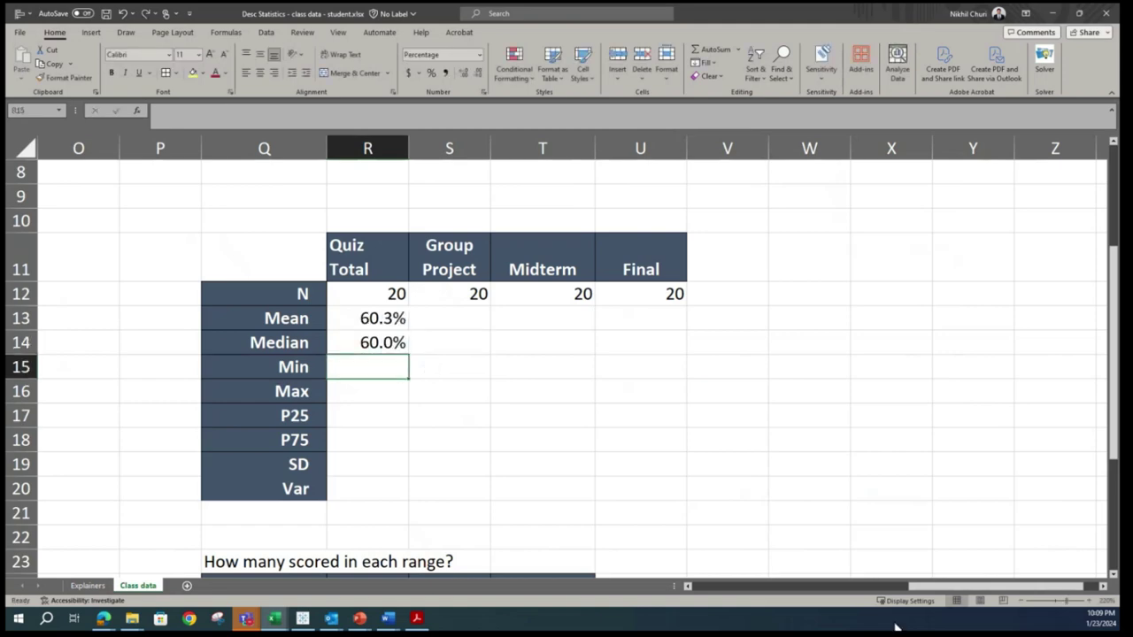
Step: Examine the students' quiz scores and percentages in the class data alongside the Quiz Total statistics
left_click_drag(945, 587, 695, 586)
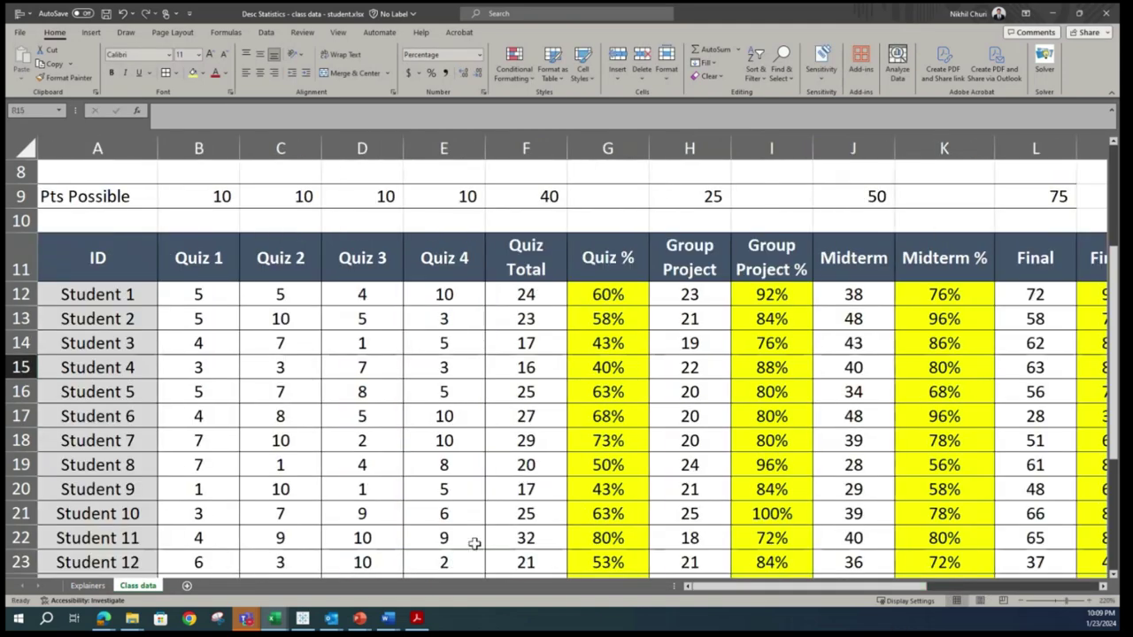
scroll(345, 487, "down", 1)
scroll(337, 470, "up", 1)
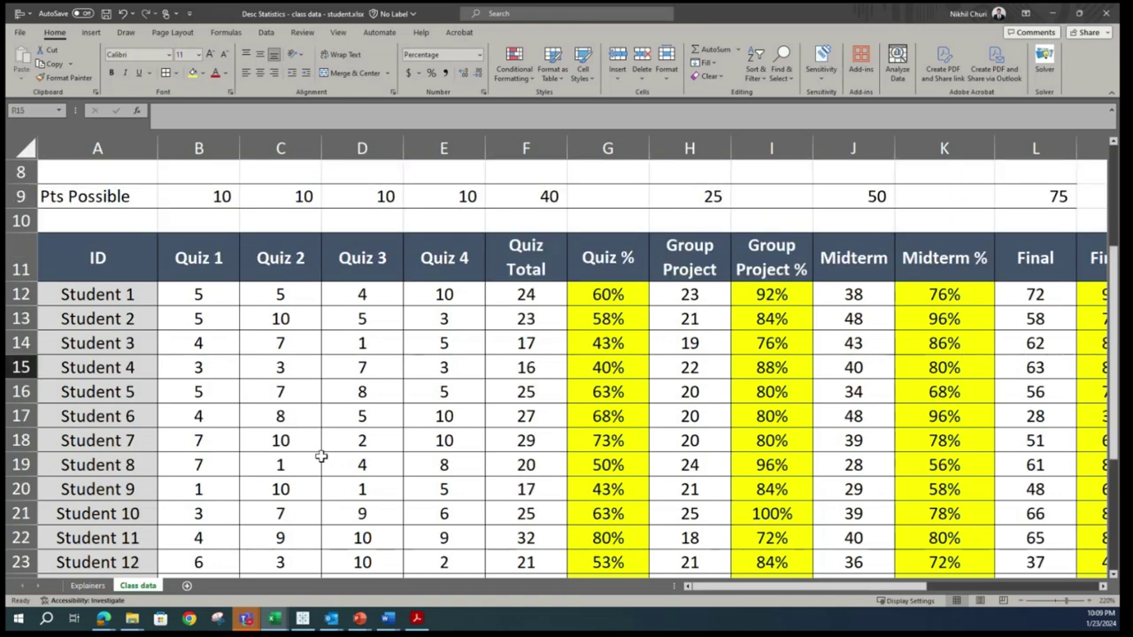
scroll(324, 458, "down", 2)
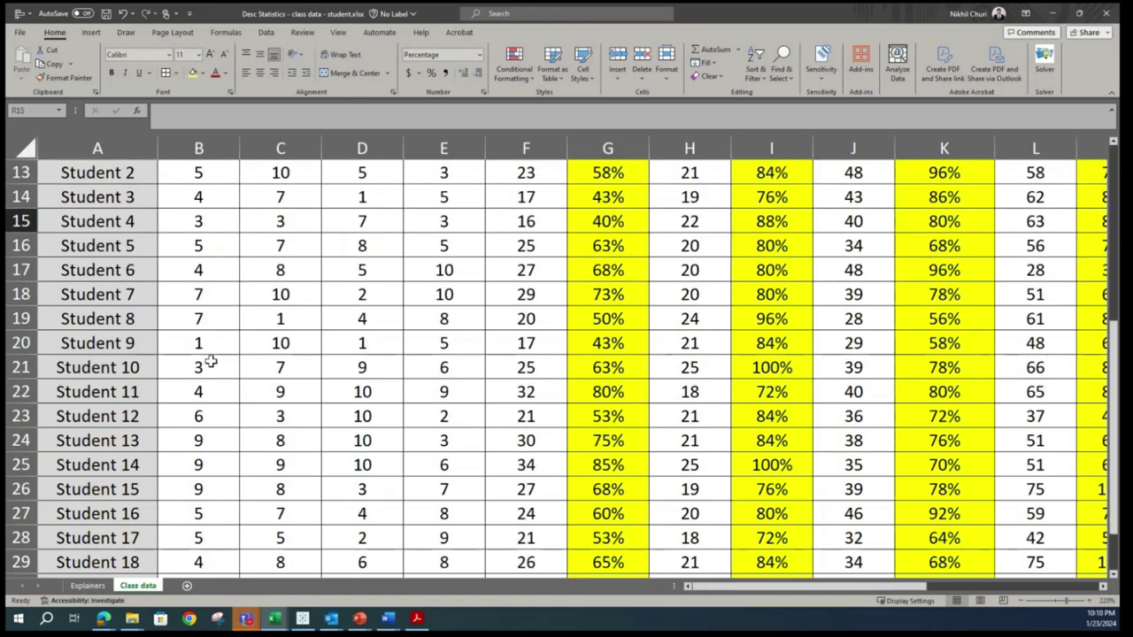
scroll(620, 495, "up", 2)
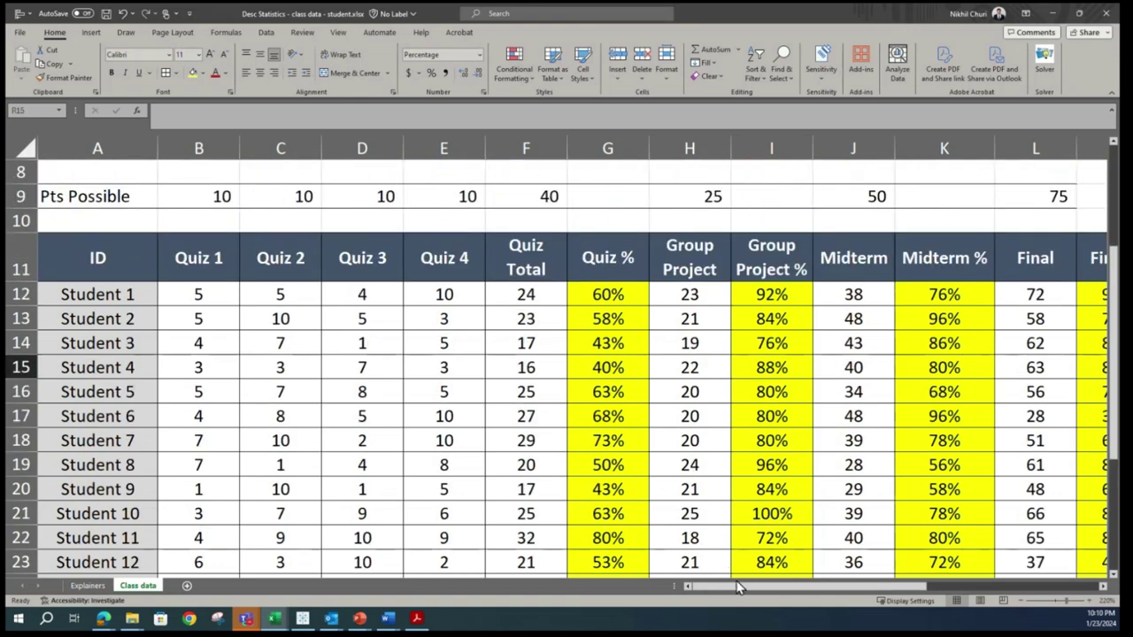
left_click_drag(743, 594, 920, 586)
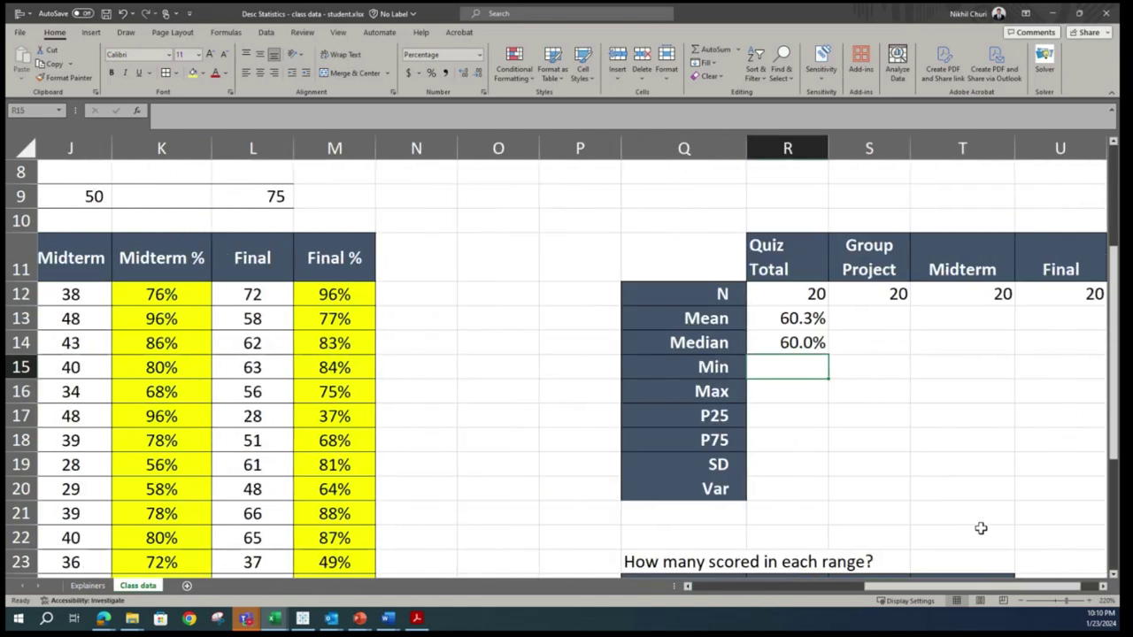
left_click(1095, 587)
left_click_drag(1014, 585, 908, 598)
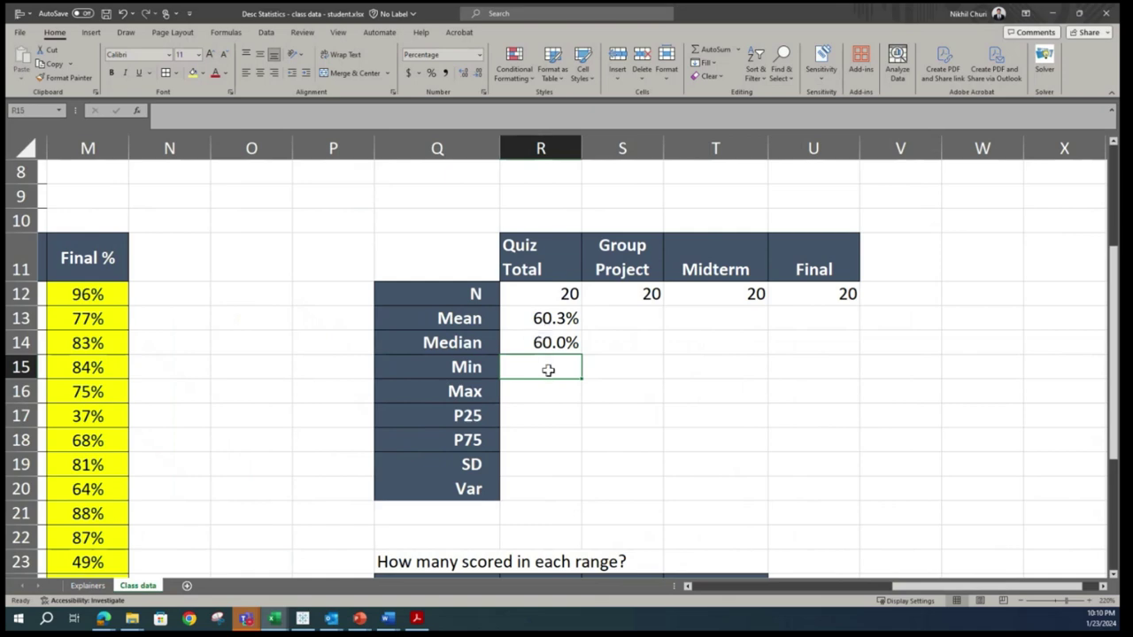
Step: Calculate the Quiz Total minimum in R15 with the formula =MIN(Quiz_pct)
type("=m")
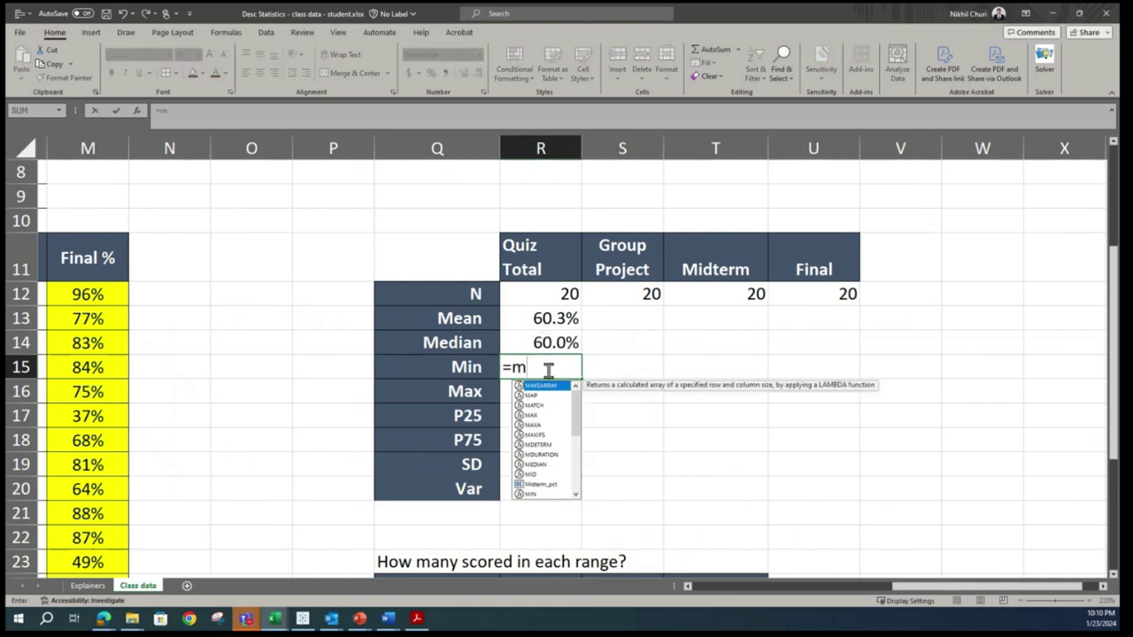
type("in(quiz")
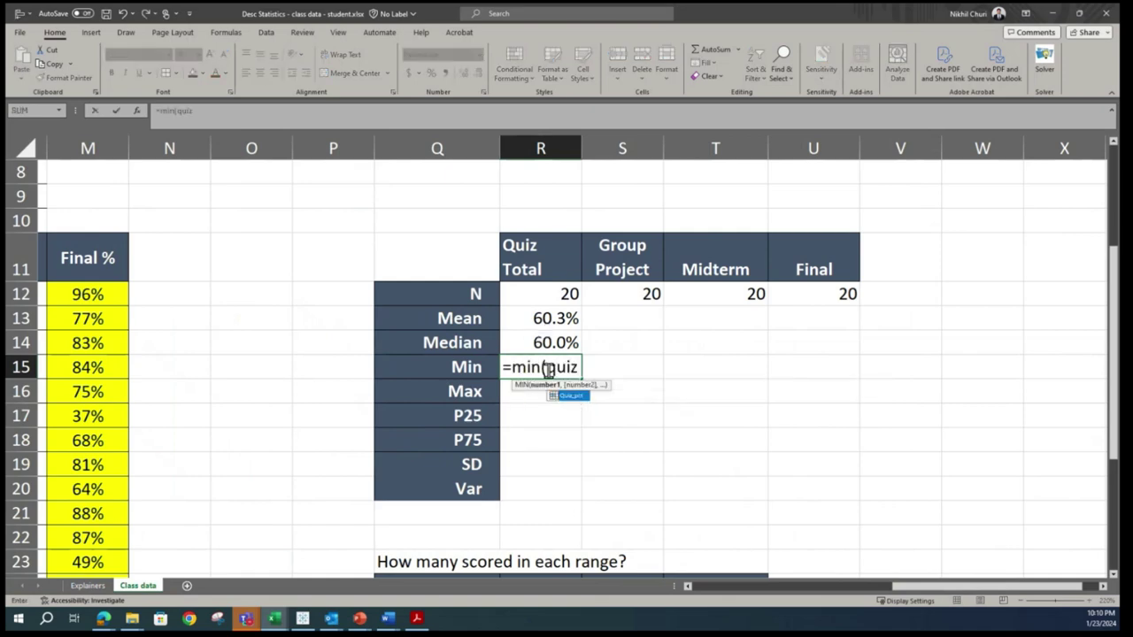
type("_")
double_click(567, 395)
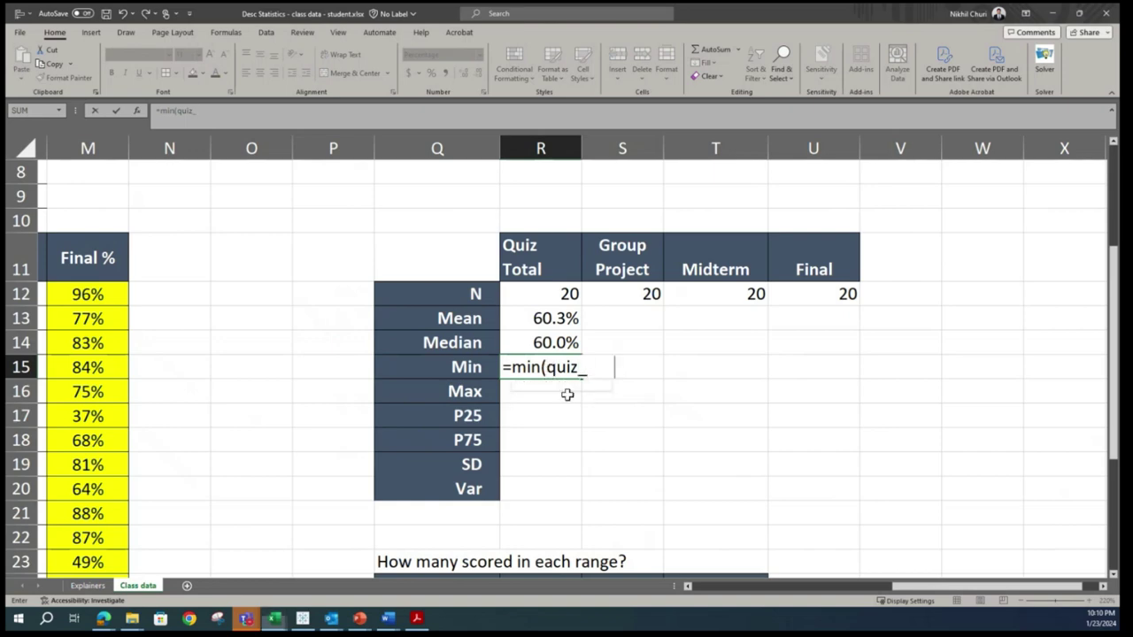
type(")")
key("Return")
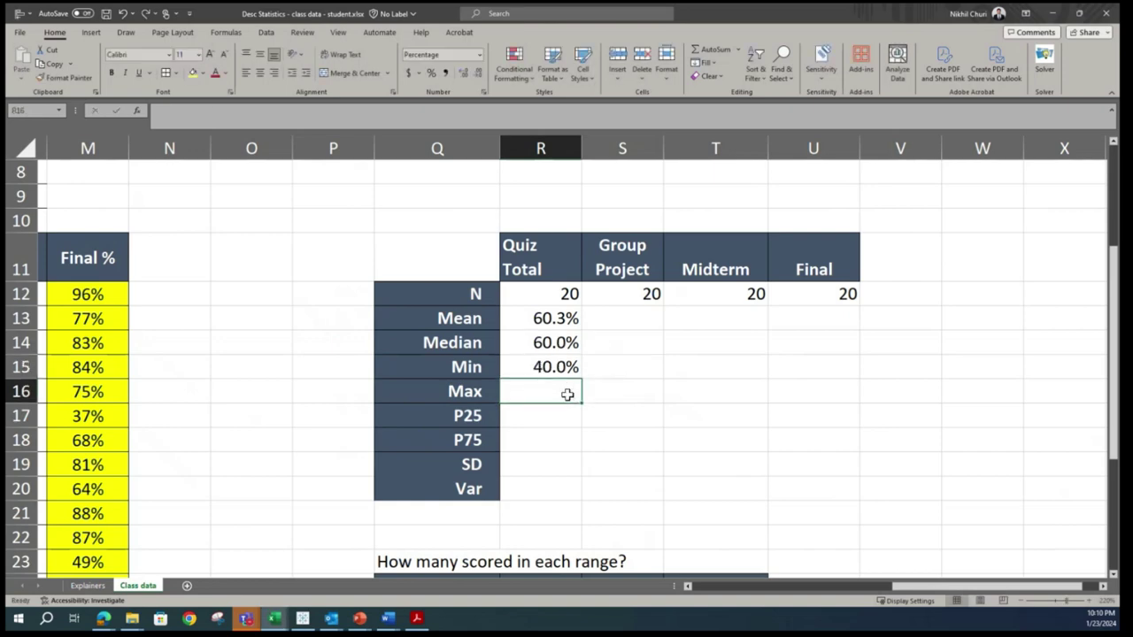
Step: Fill the Quiz Total Max cell, R16, with the formula =MAX(Quiz_pct)
type("=max")
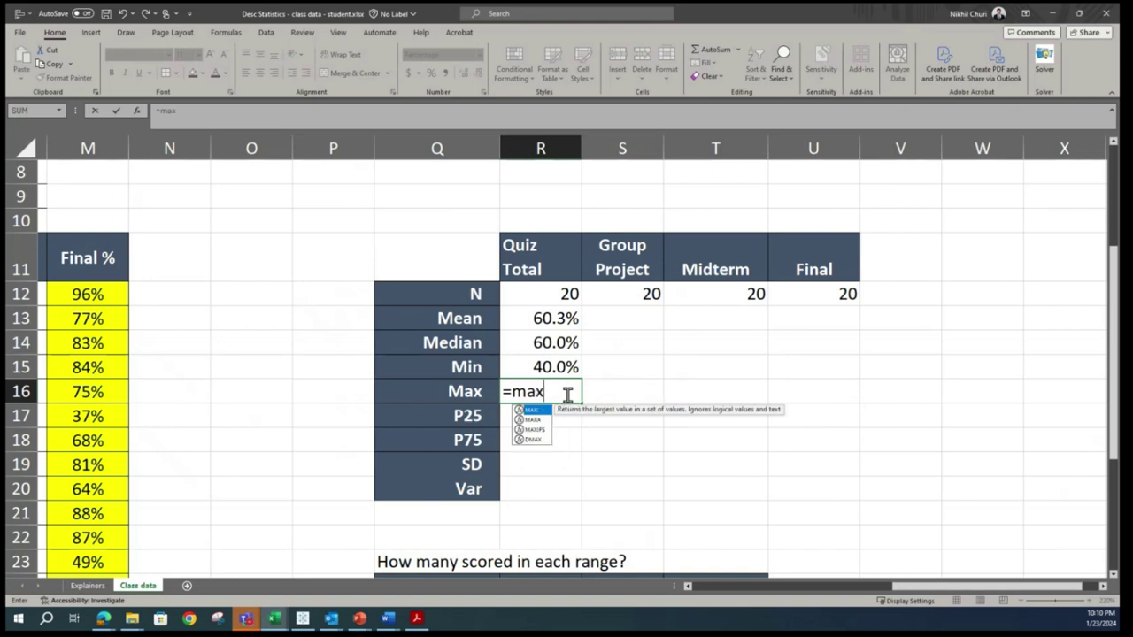
type("(qui")
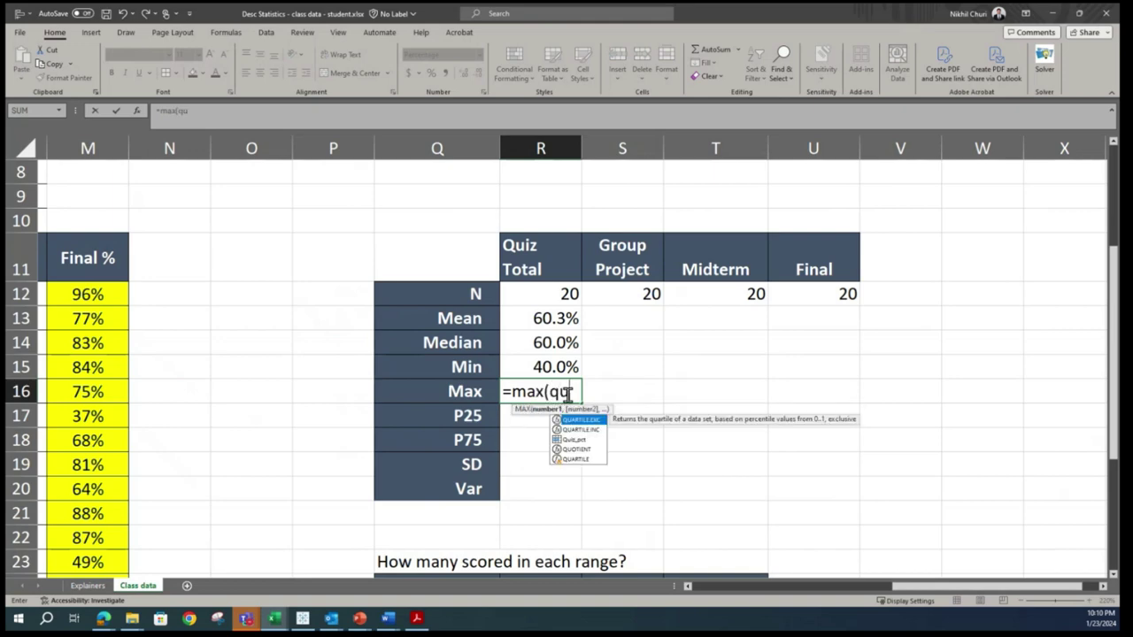
double_click(564, 419)
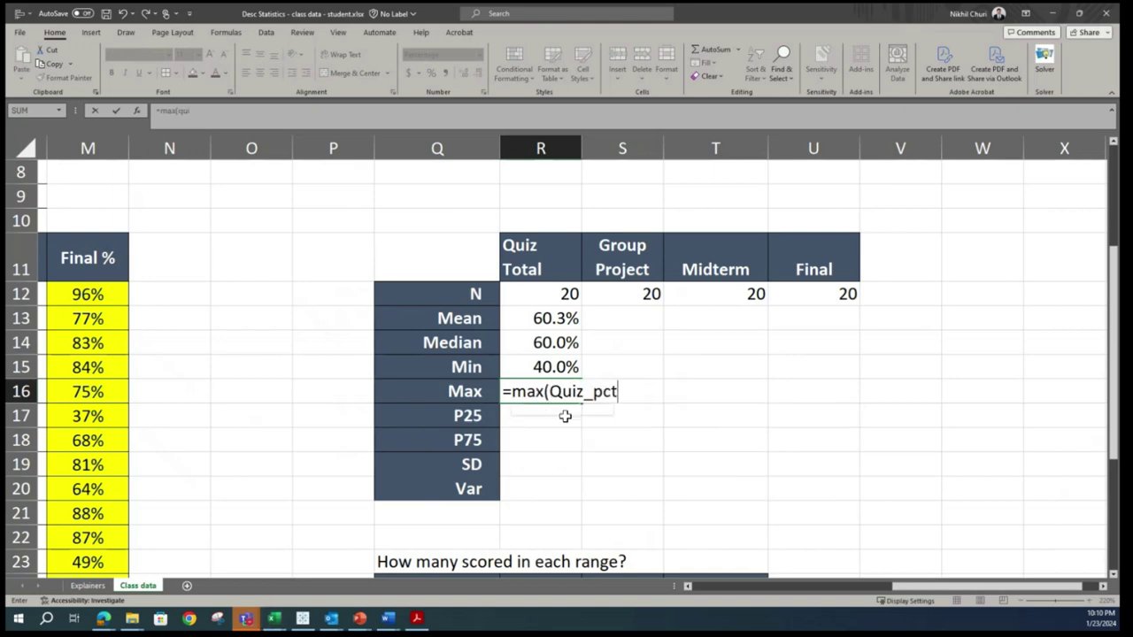
type(")")
key("Return")
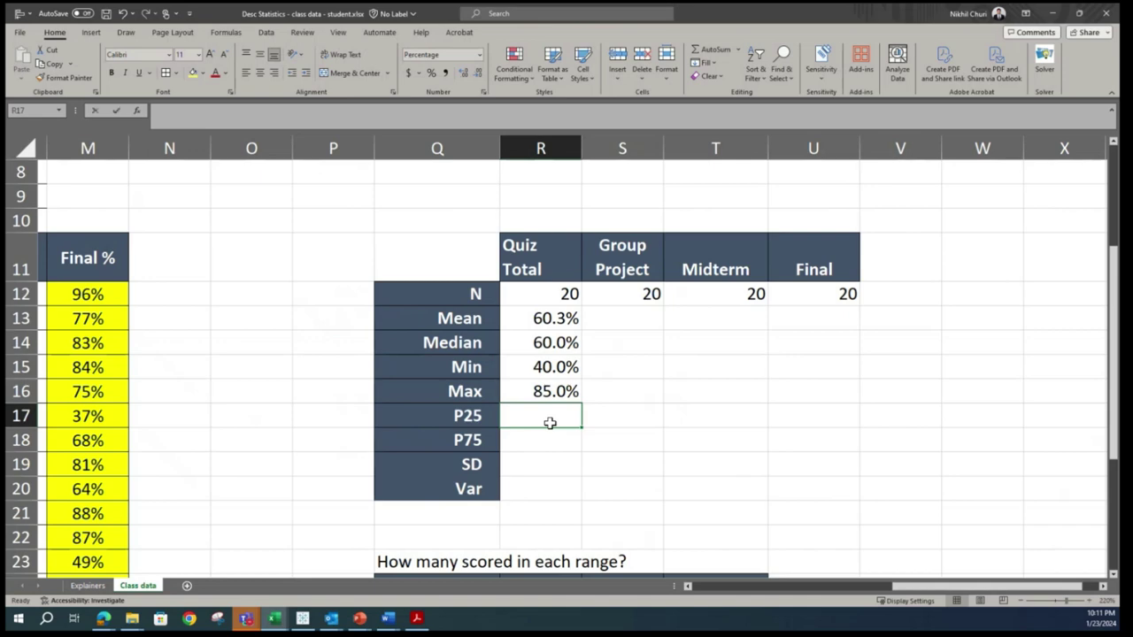
type("=perc")
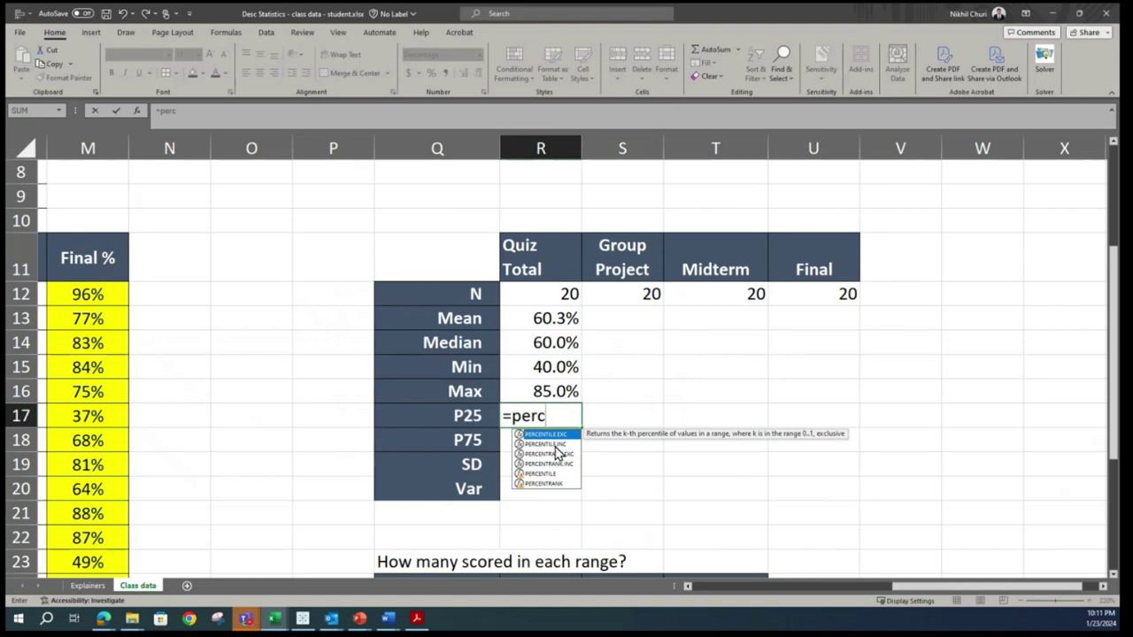
double_click(560, 437)
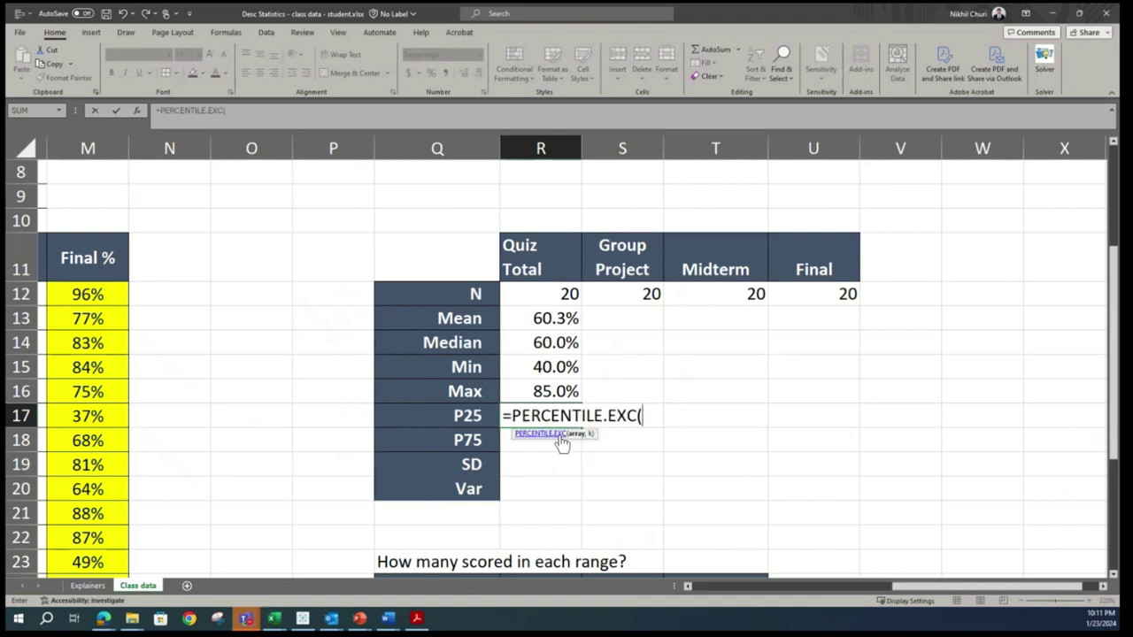
type("quiz")
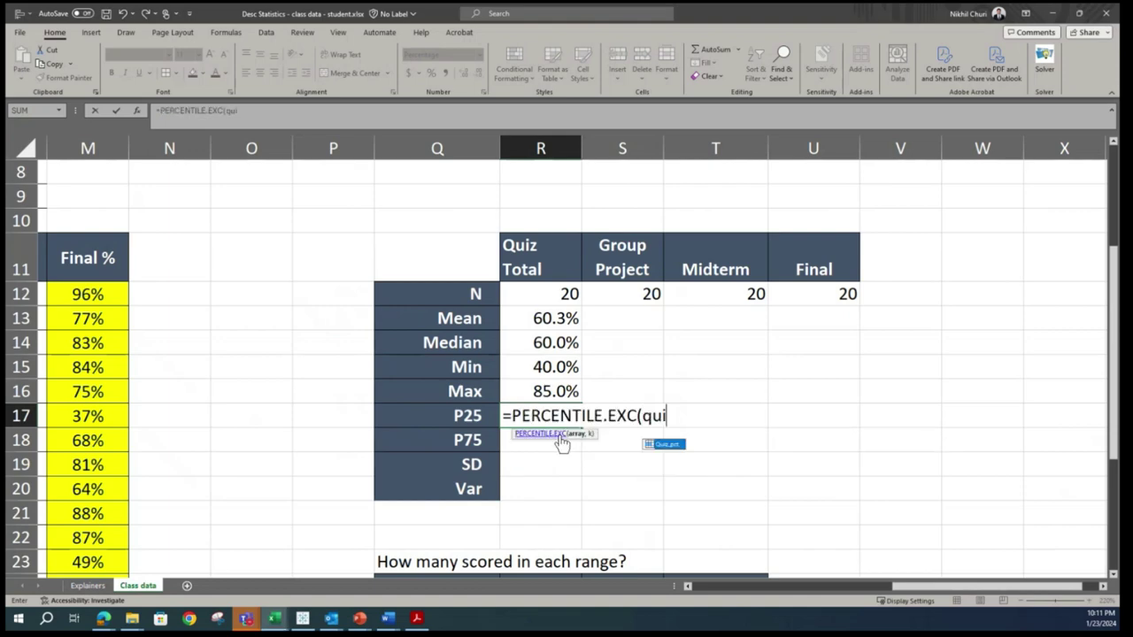
double_click(668, 444)
type(")")
key("Return")
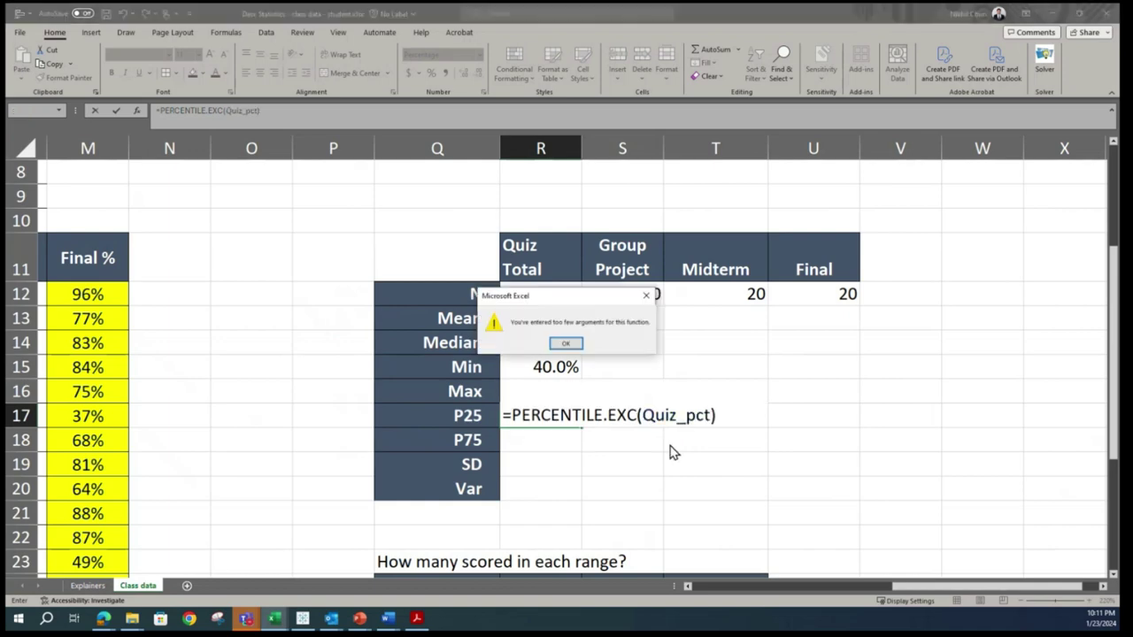
left_click(565, 343)
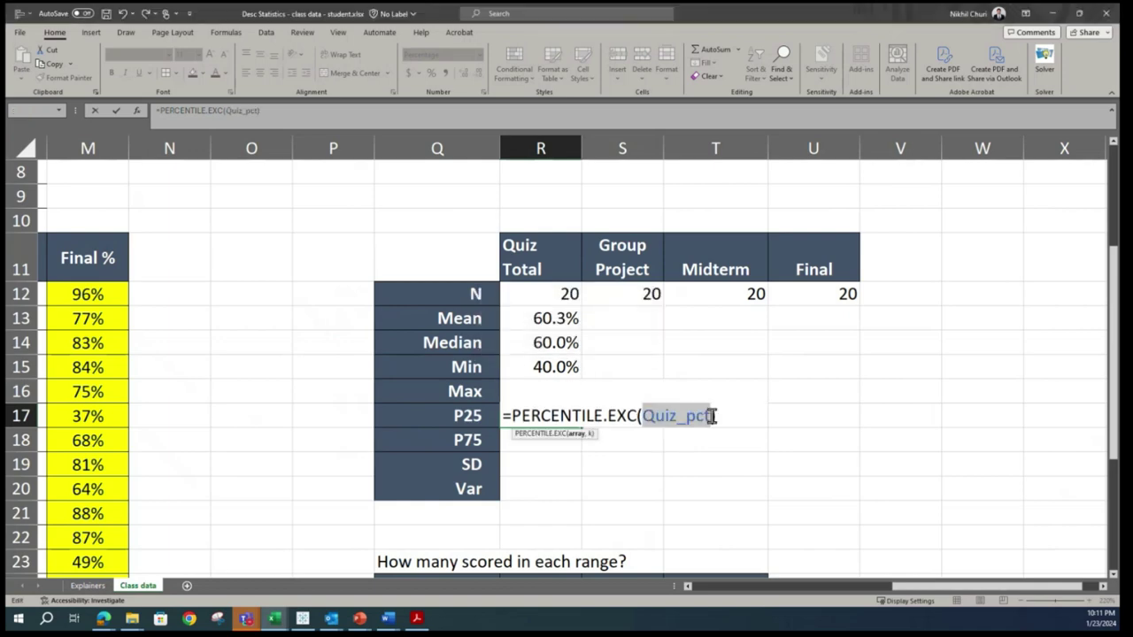
left_click(713, 416)
type(",")
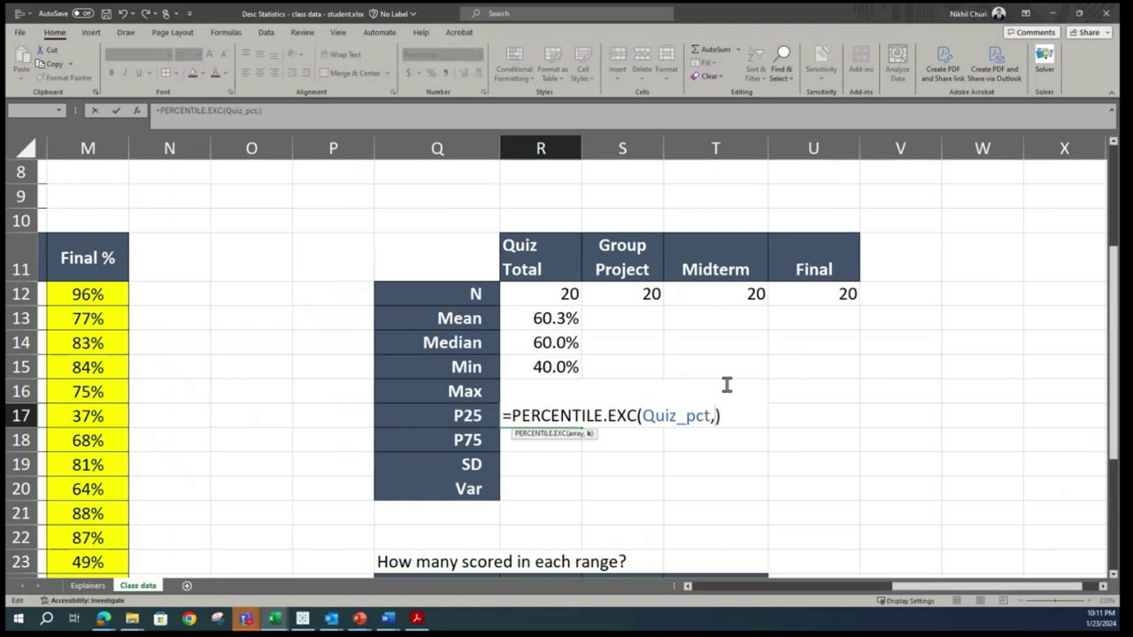
key("Escape")
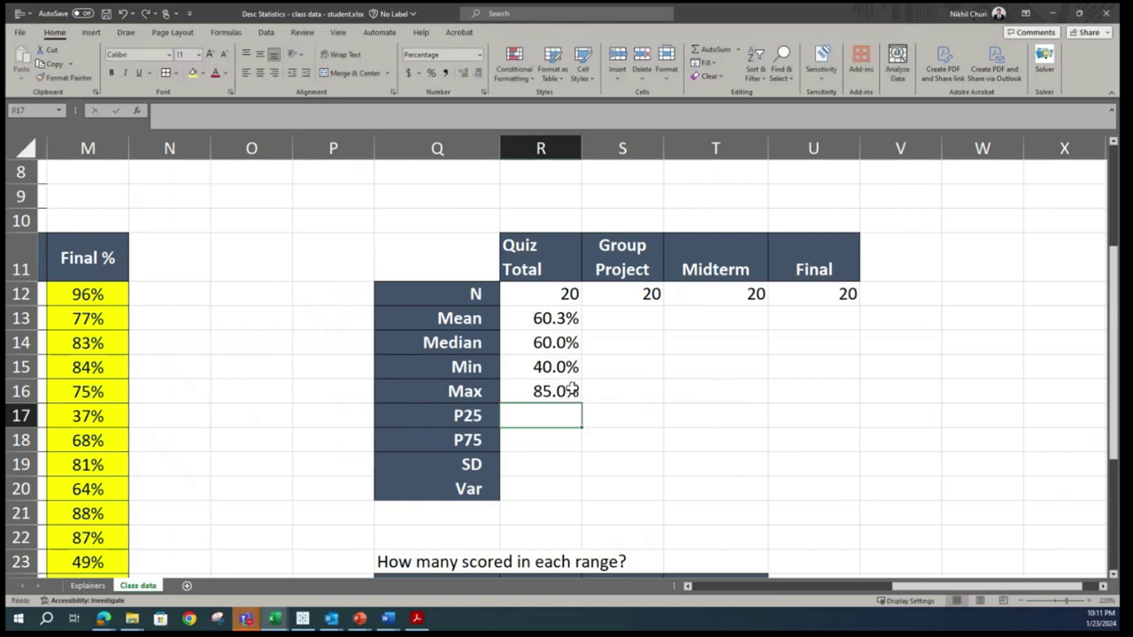
Step: Compute the Quiz Total 25th percentile in R17 with the formula =PERCENTILE.EXC(Quiz_pct,0.25)
type("=perce")
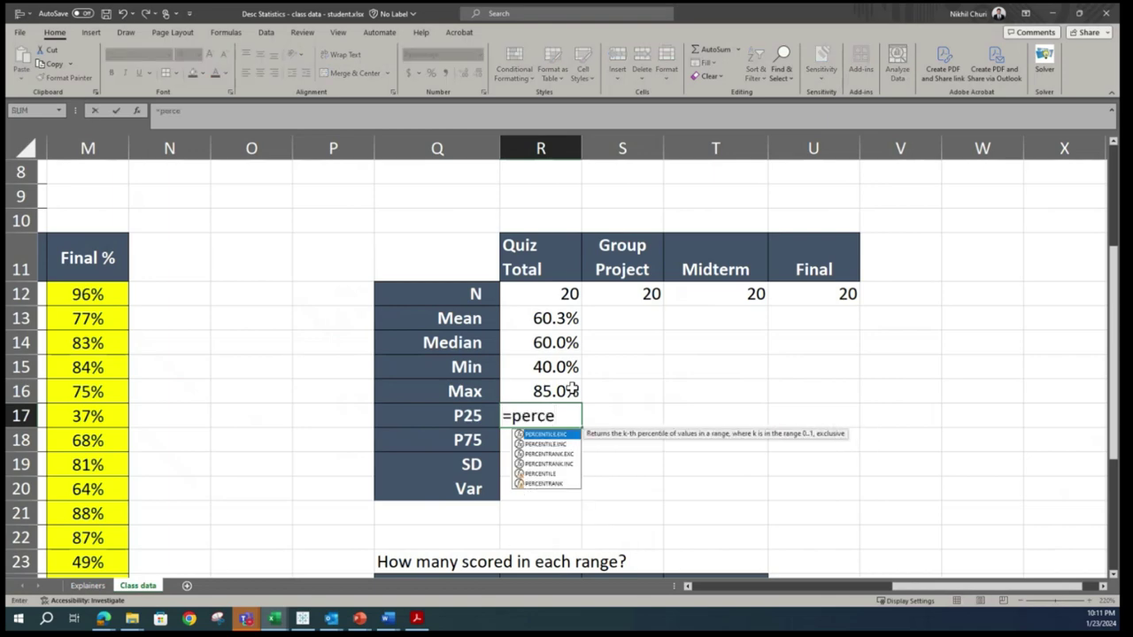
key("Tab")
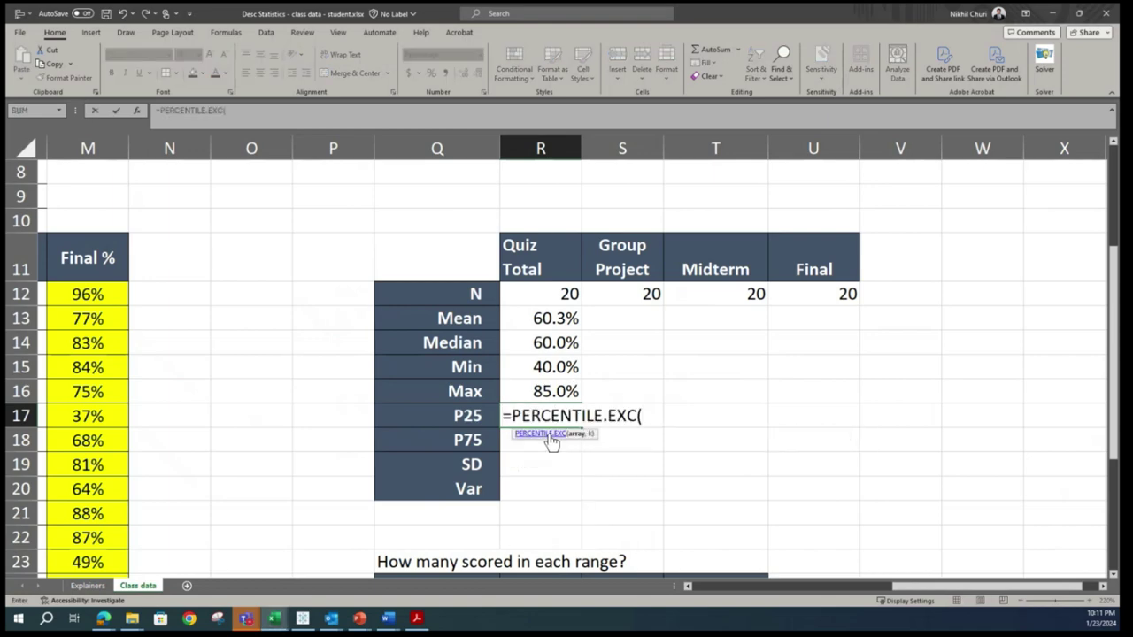
type("quiz")
double_click(666, 444)
type(",")
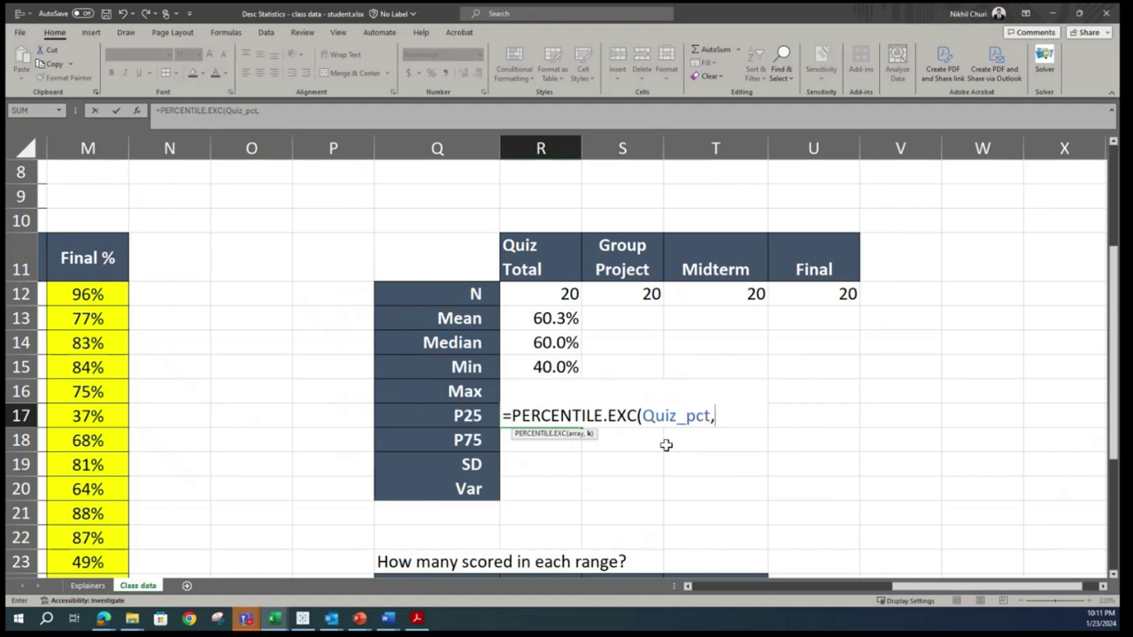
type("0.25)")
key("Return")
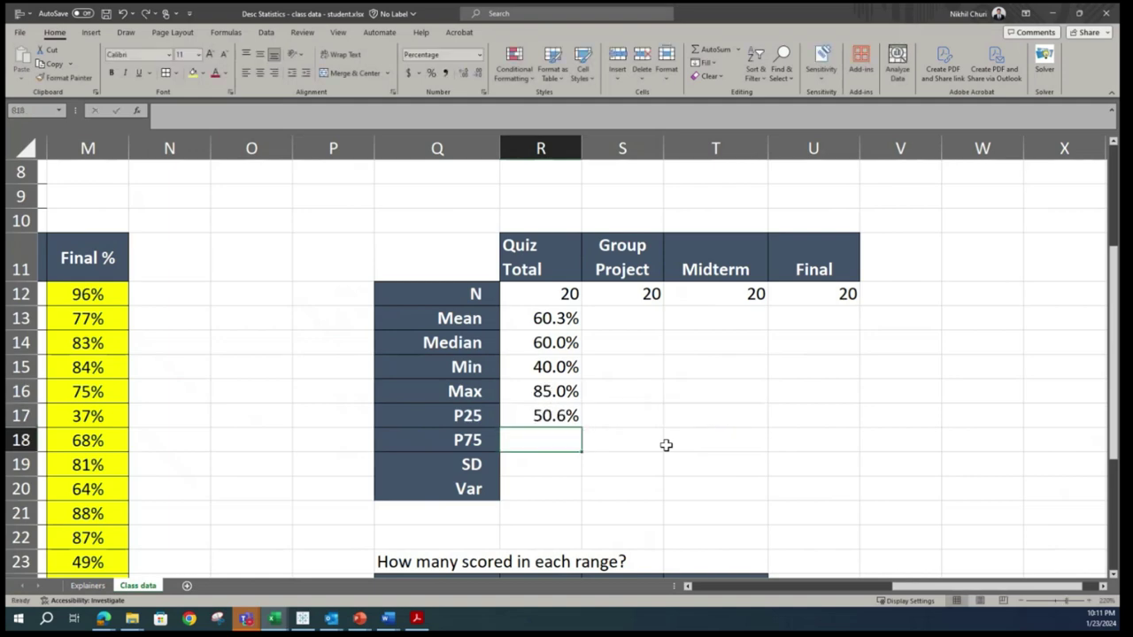
Step: Copy the P25 formula from R17 into R18 and change its percentile argument to 0.75 for the Quiz Total P75
left_click(552, 412)
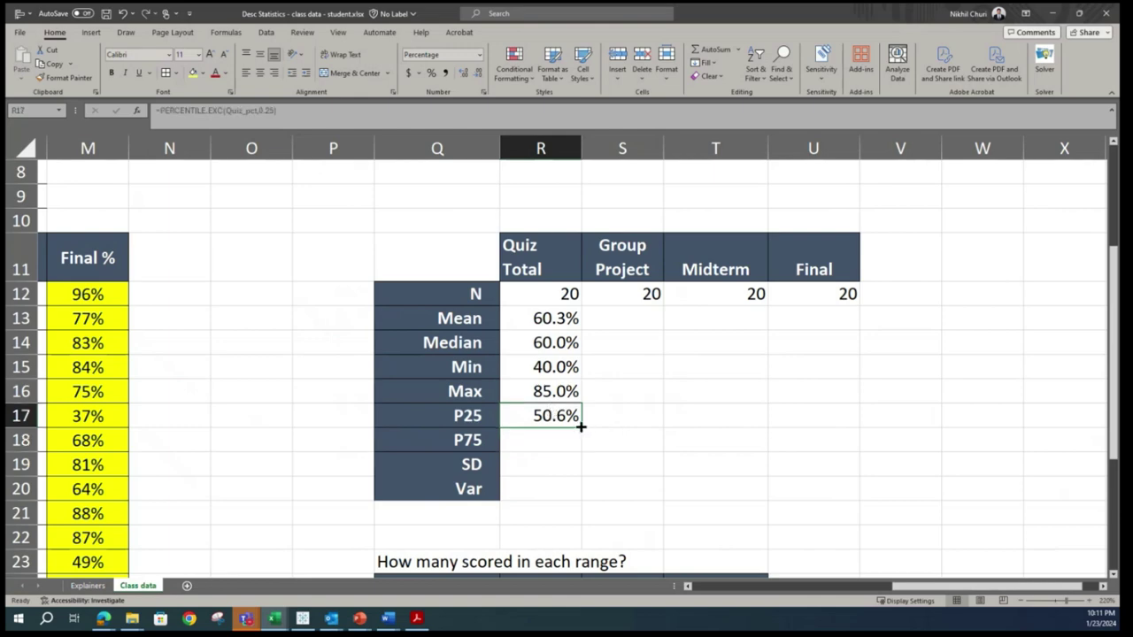
key("ctrl+c")
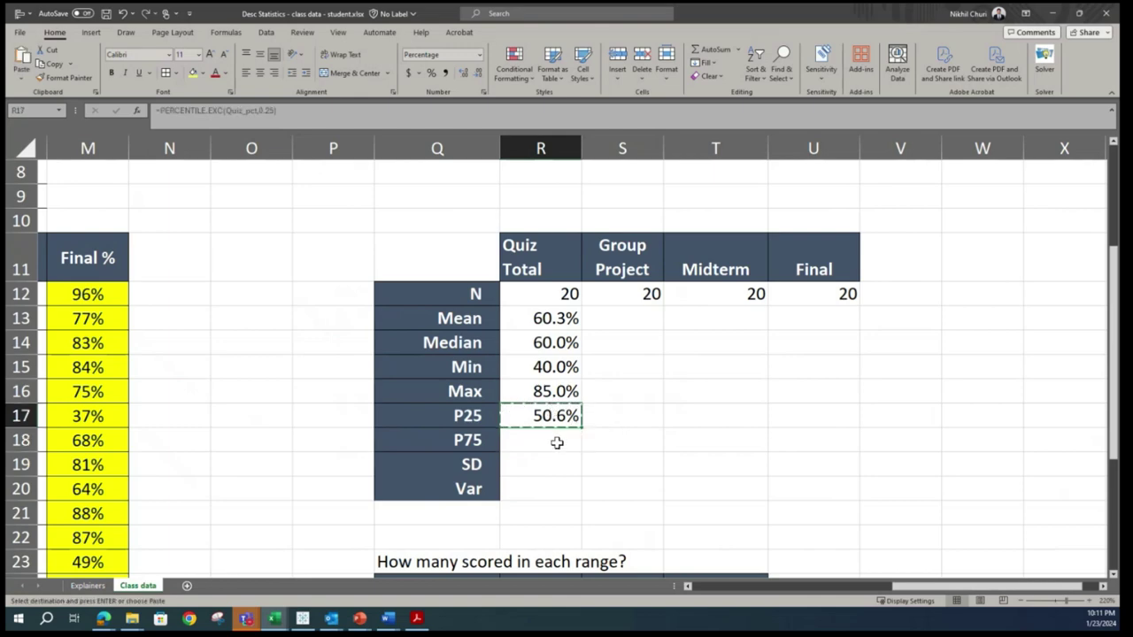
left_click(557, 443)
key("ctrl+v")
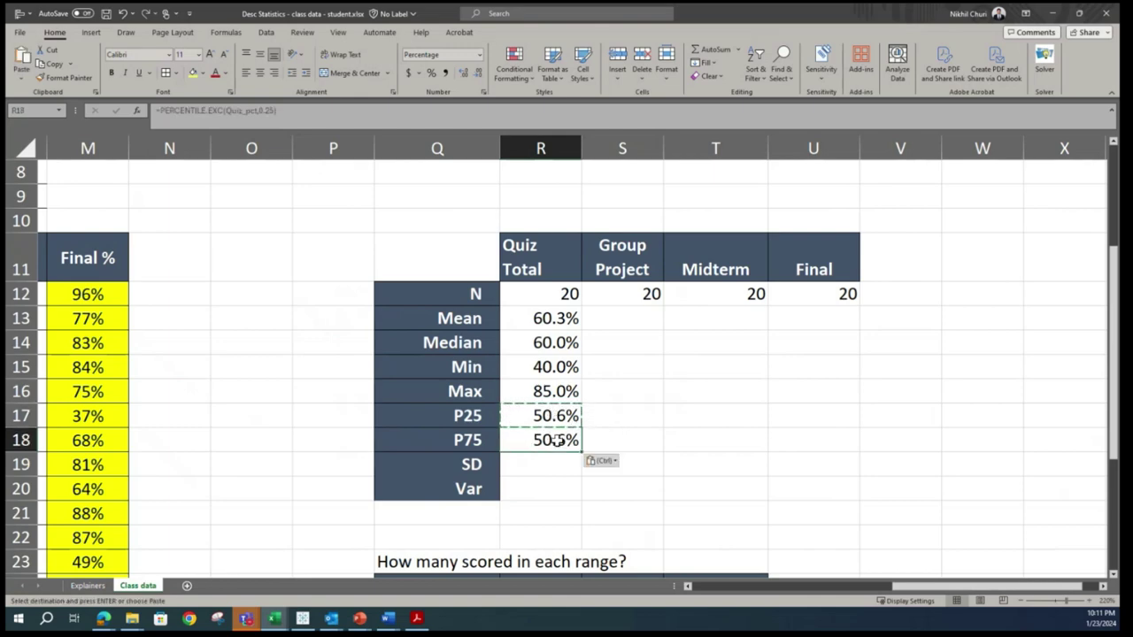
left_click(271, 110)
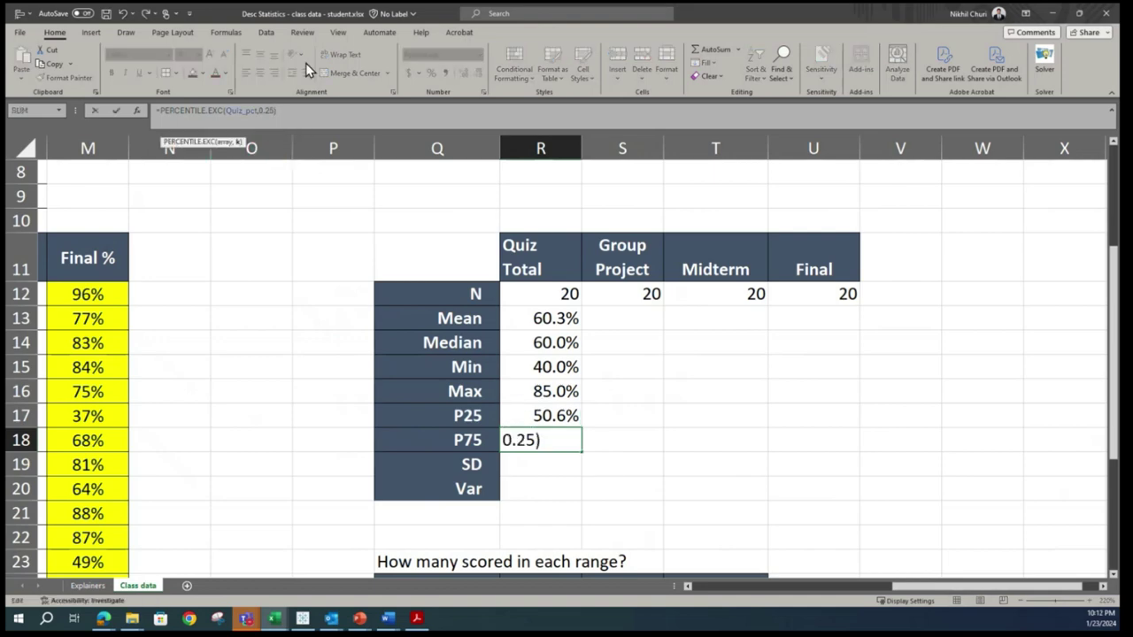
key("BackSpace")
type("7")
key("Return")
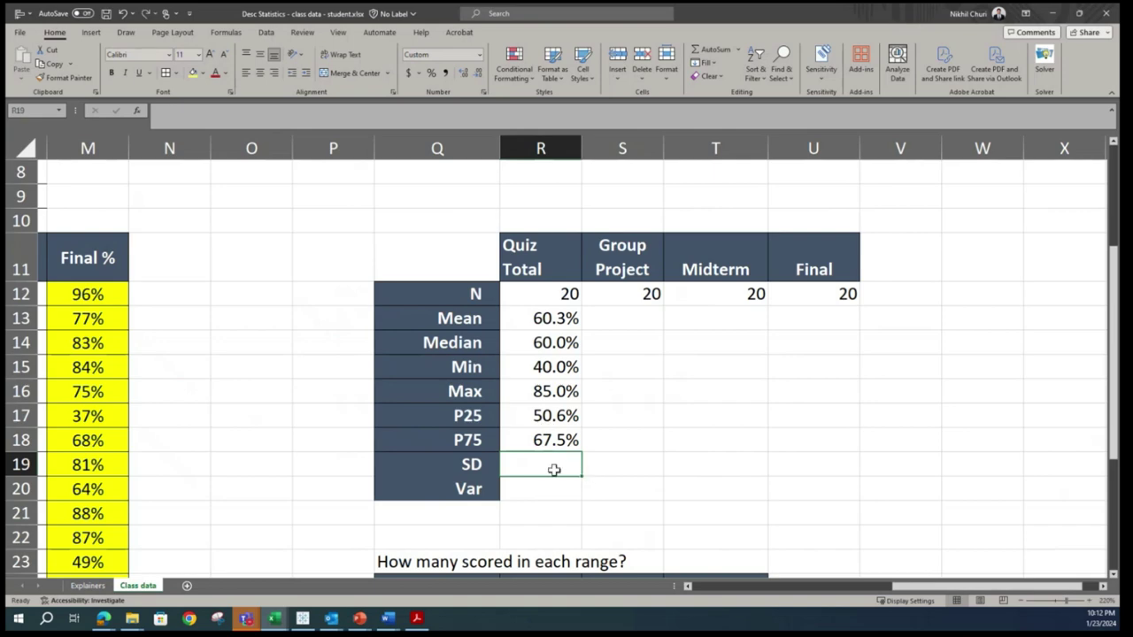
type("stdev")
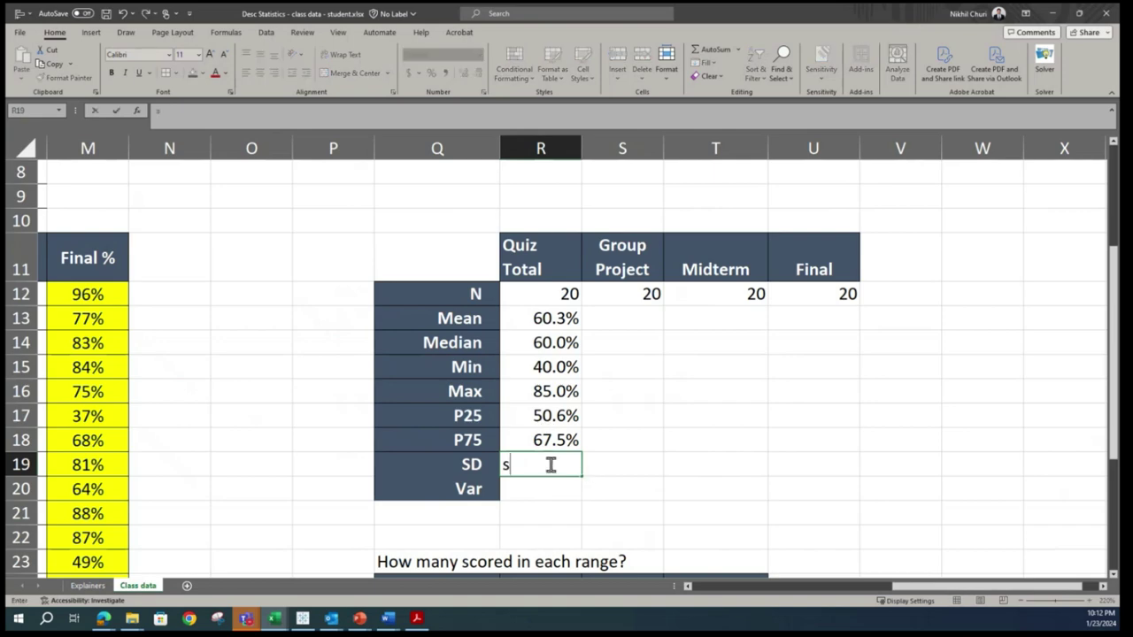
key("BackSpace")
key("BackSpace")
key("BackSpace")
key("BackSpace")
key("BackSpace")
Step: Calculate the Quiz Total standard deviation in R19 with the formula =STDEV.S(Quiz_pct)
type("=stdev")
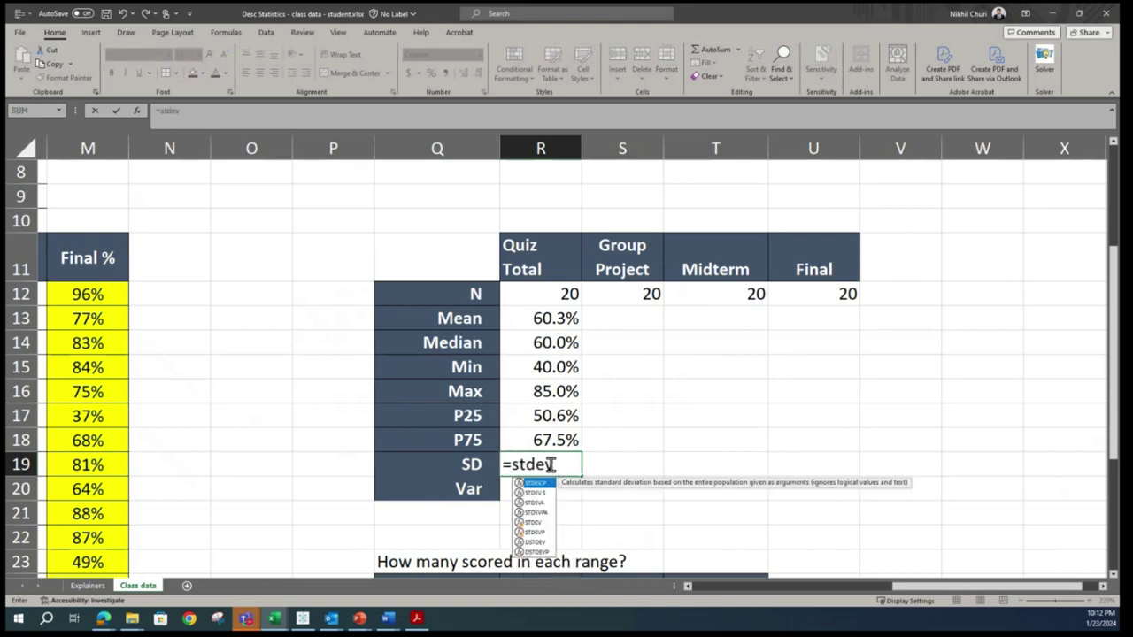
double_click(540, 493)
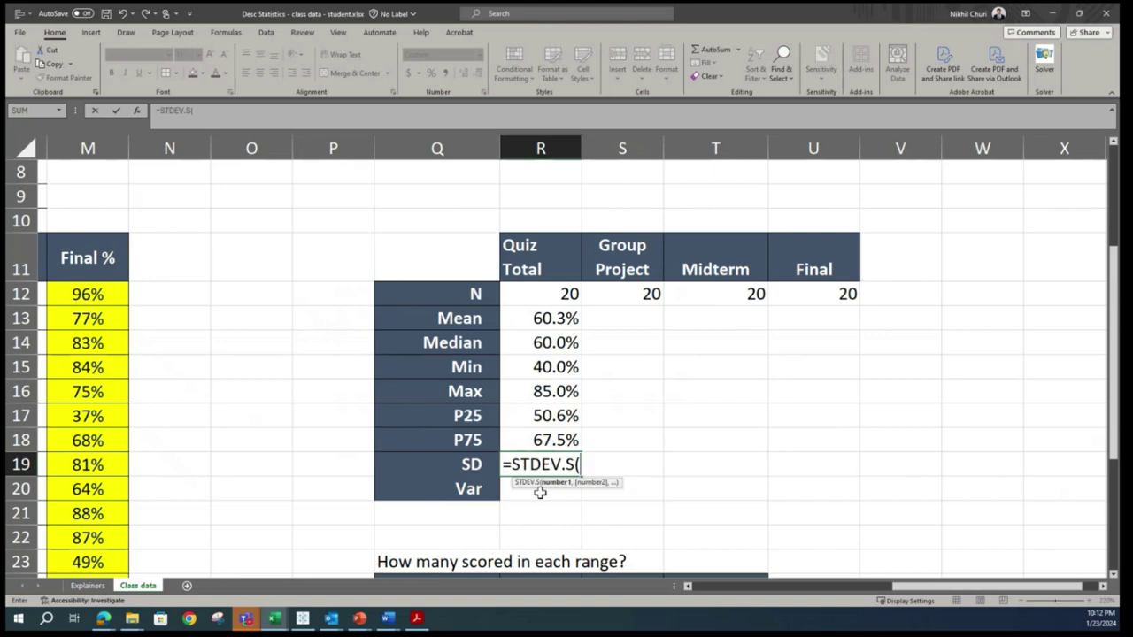
type("quiz)")
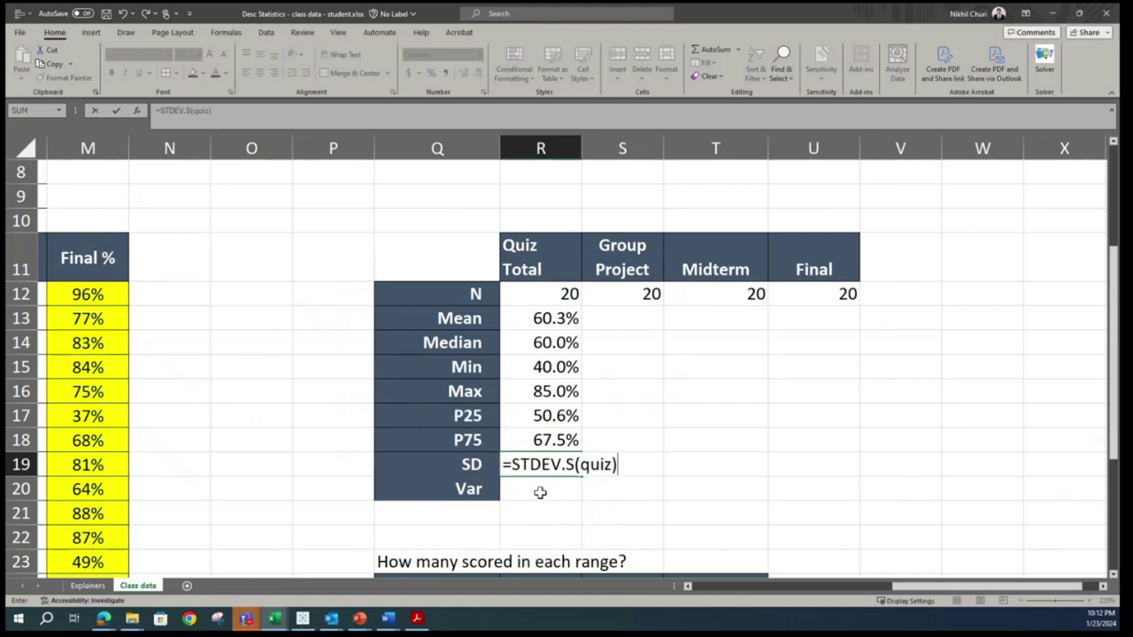
key("BackSpace")
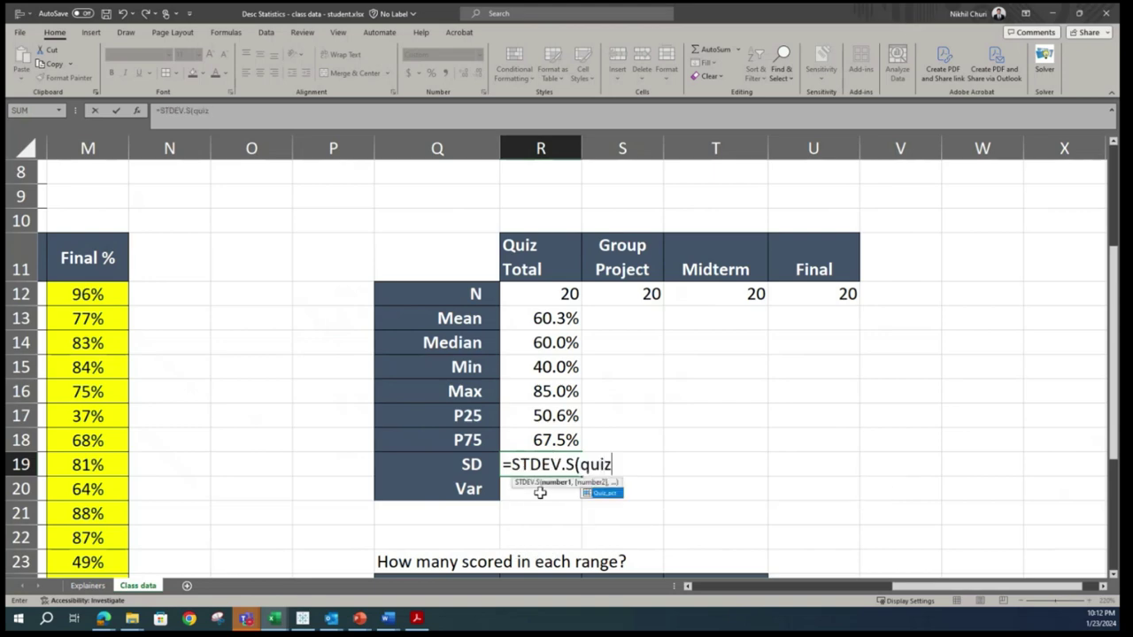
double_click(602, 493)
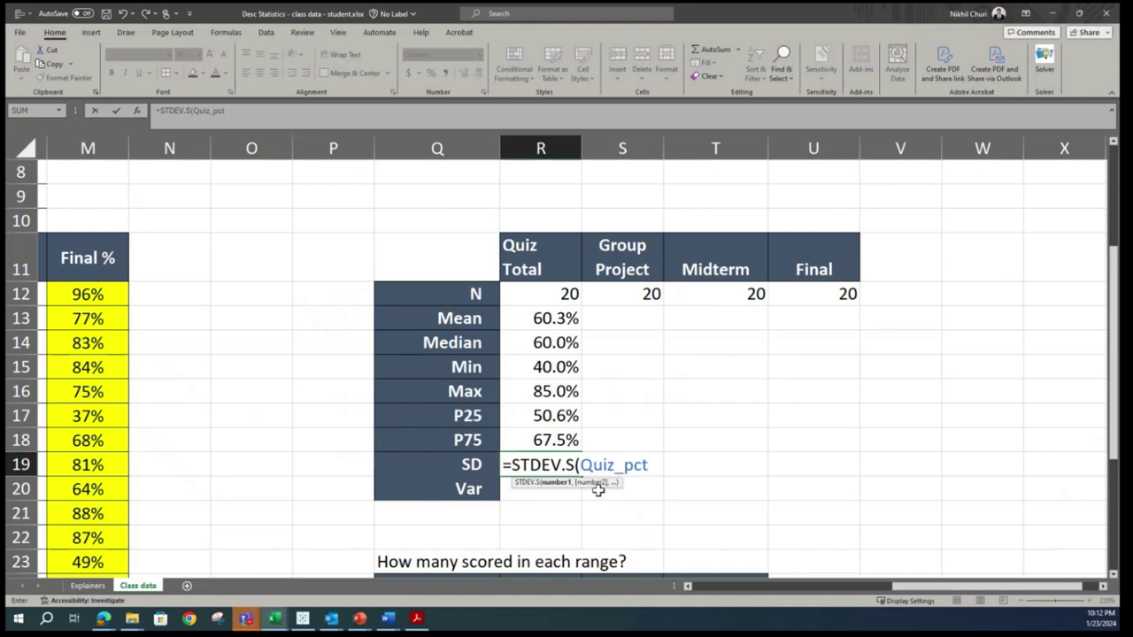
key("Return")
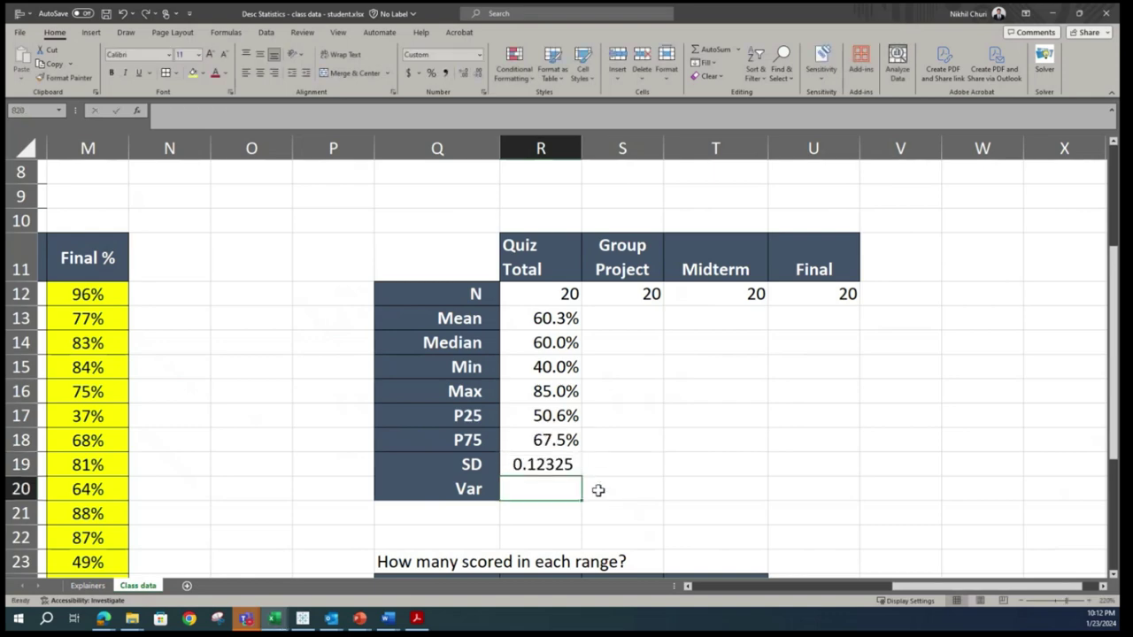
Step: Compute the Quiz Total variance in R20 with the formula =VAR.S(Quiz_pct)
type("=var")
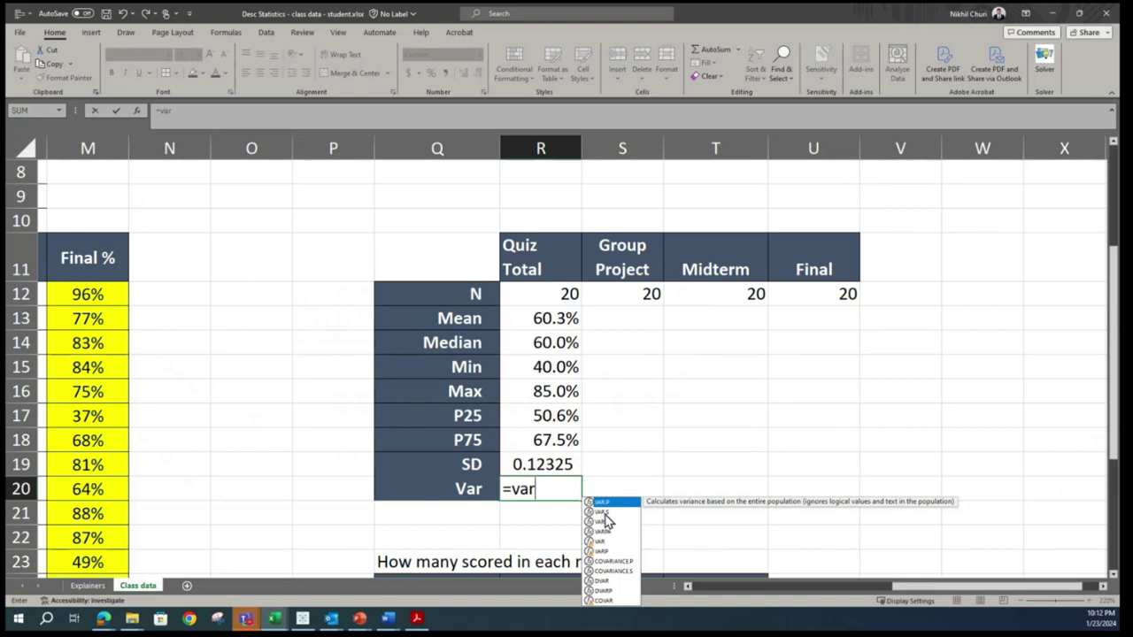
double_click(606, 517)
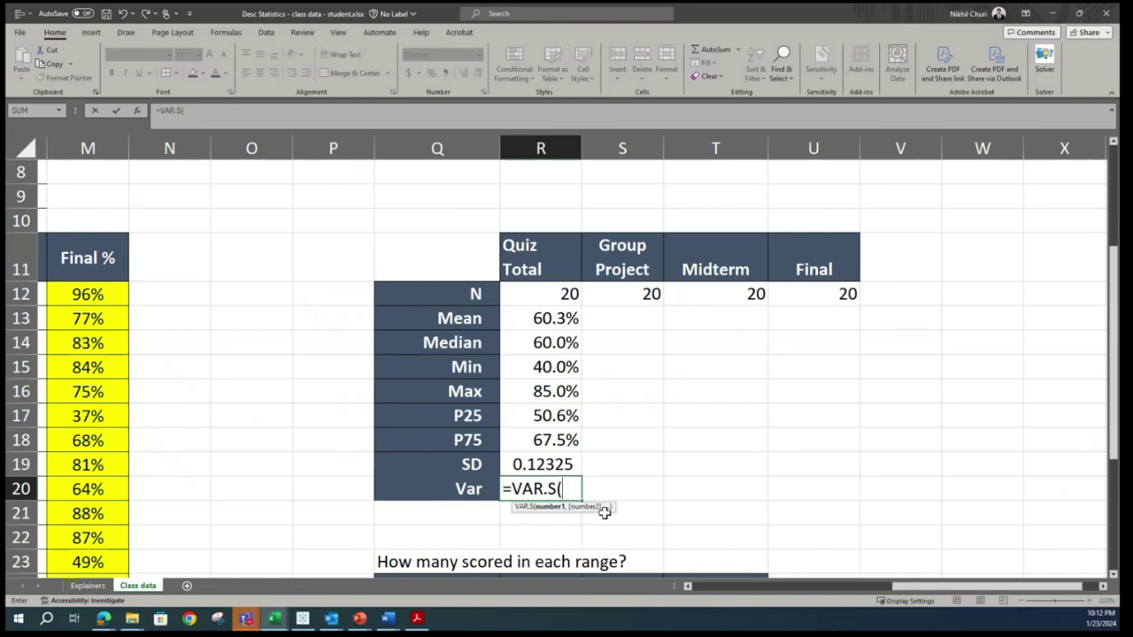
type("quiz")
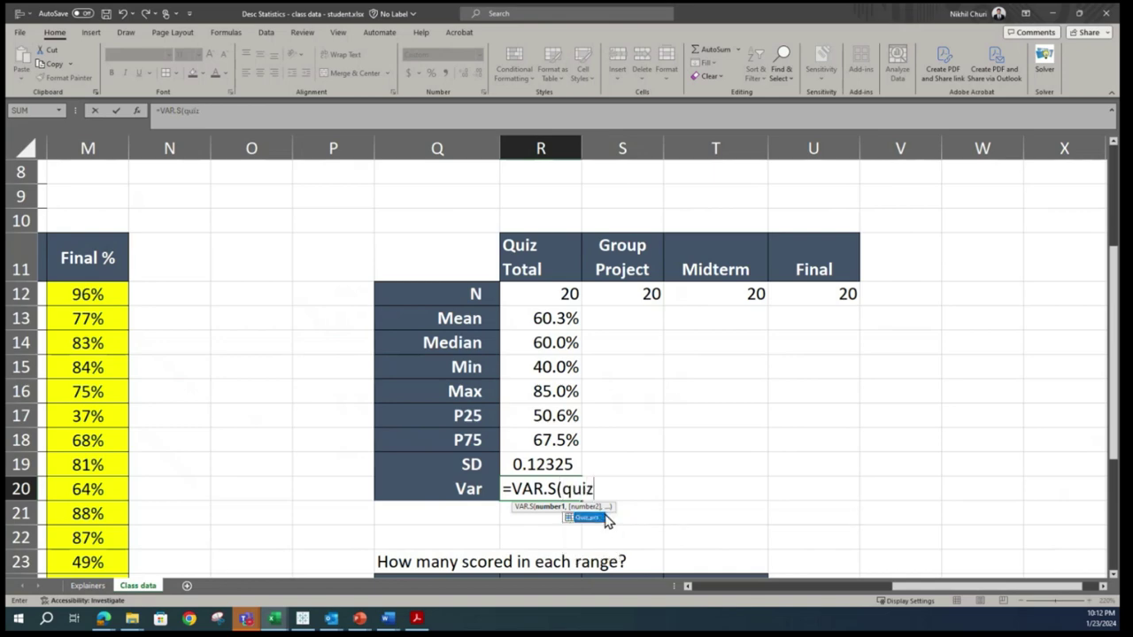
double_click(585, 516)
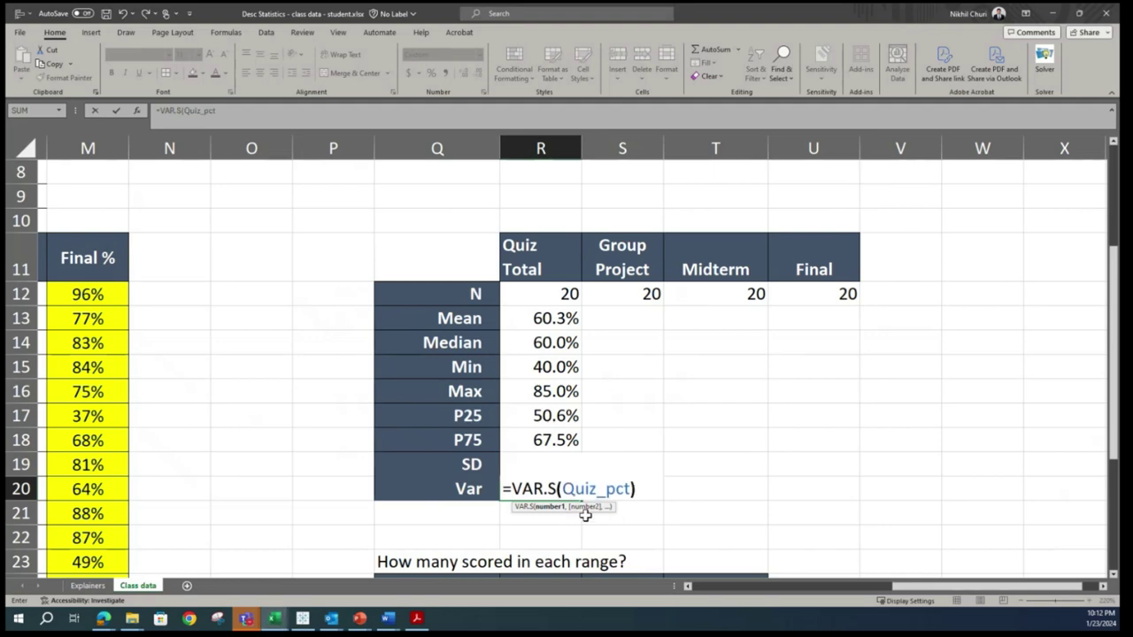
key("Return")
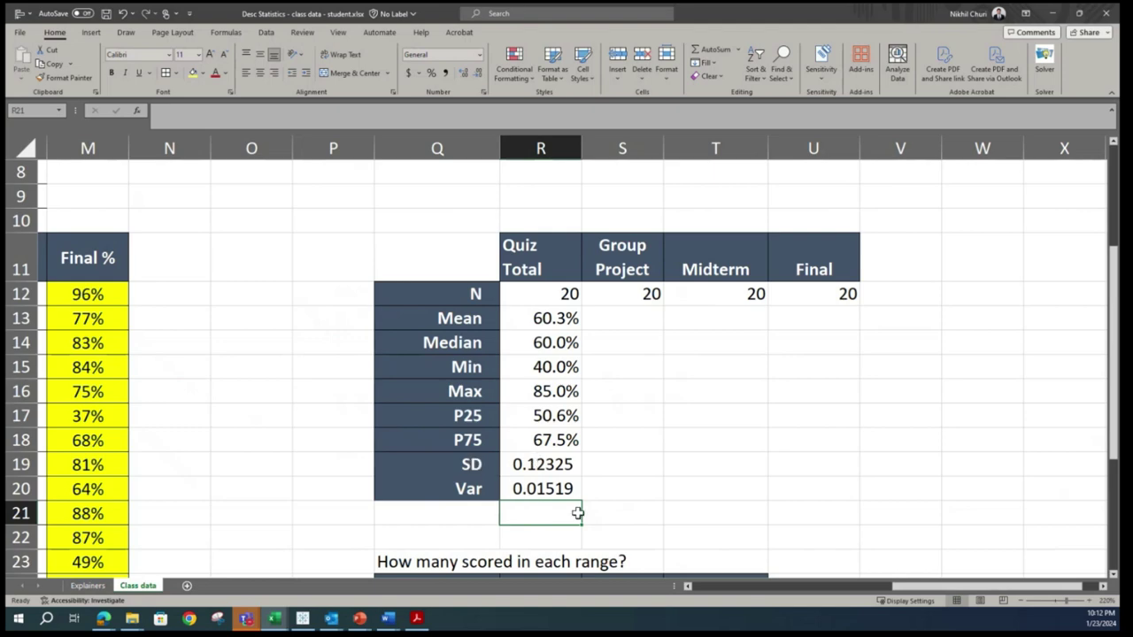
Step: Square the Quiz Total SD in the blank cell R21 with =R19^2 as a check on the variance
type("=")
left_click(546, 465)
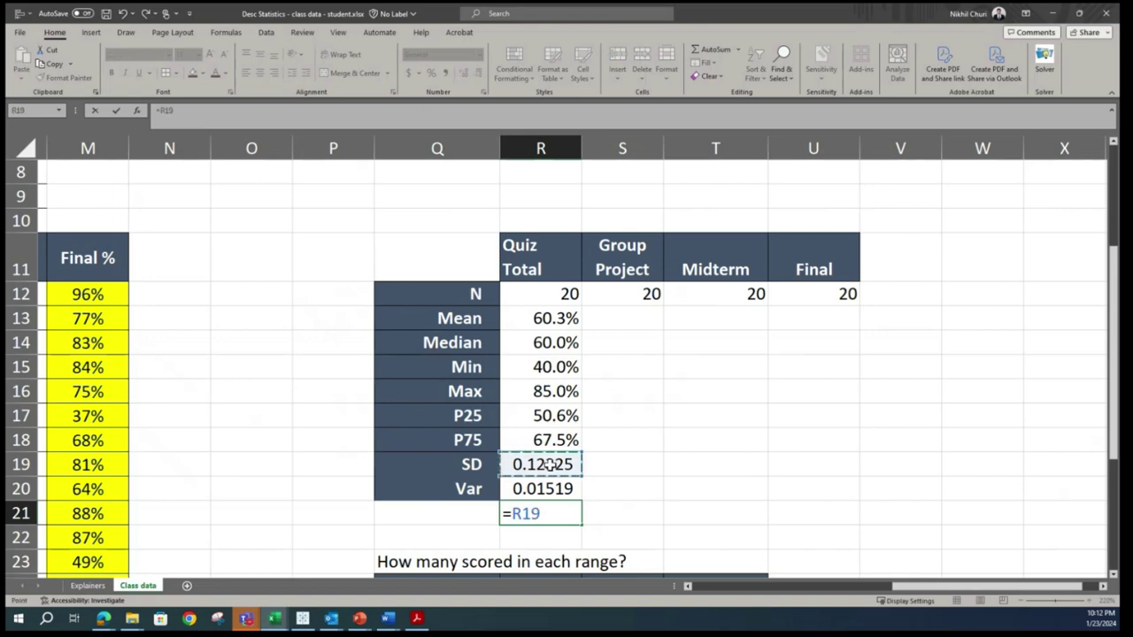
type("^2")
key("Return")
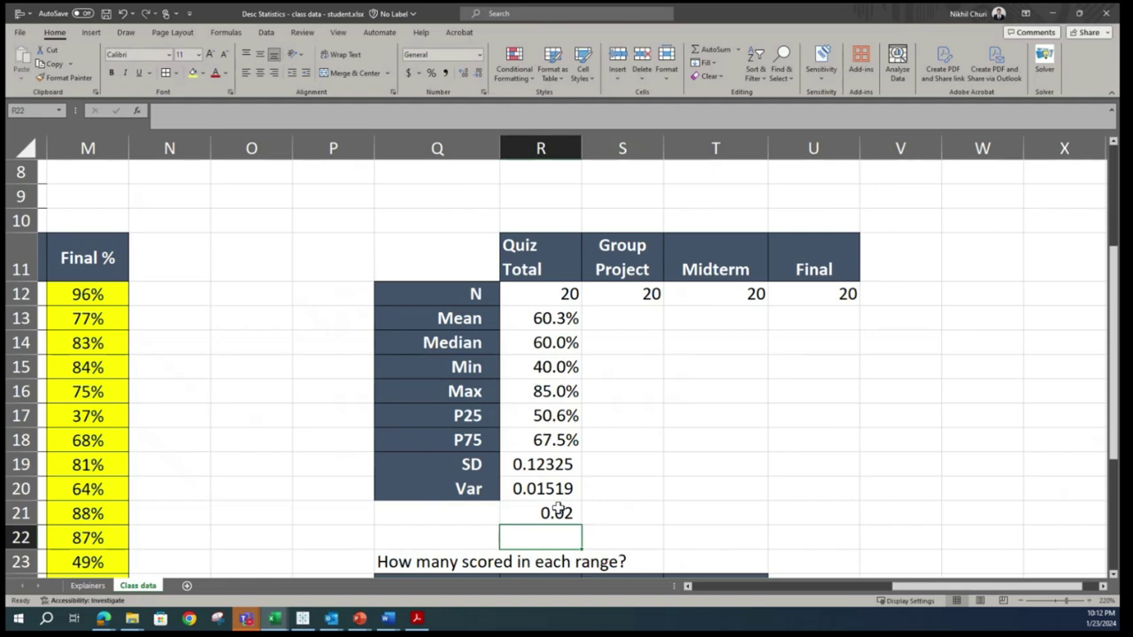
Step: Show the R21 check value with five decimal places to compare it with the variance, and clear the cell
left_click(556, 512)
left_click(479, 76)
left_click(480, 75)
left_click(468, 75)
left_click(466, 75)
left_click(466, 75)
left_click(465, 75)
left_click(465, 75)
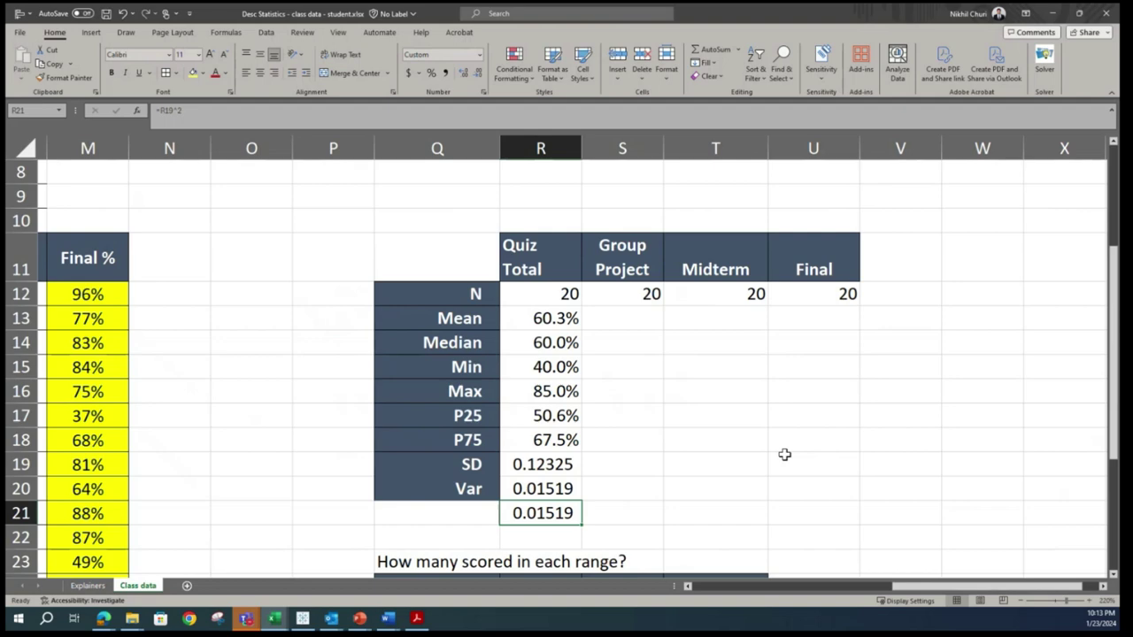
key("Delete")
left_click(616, 496)
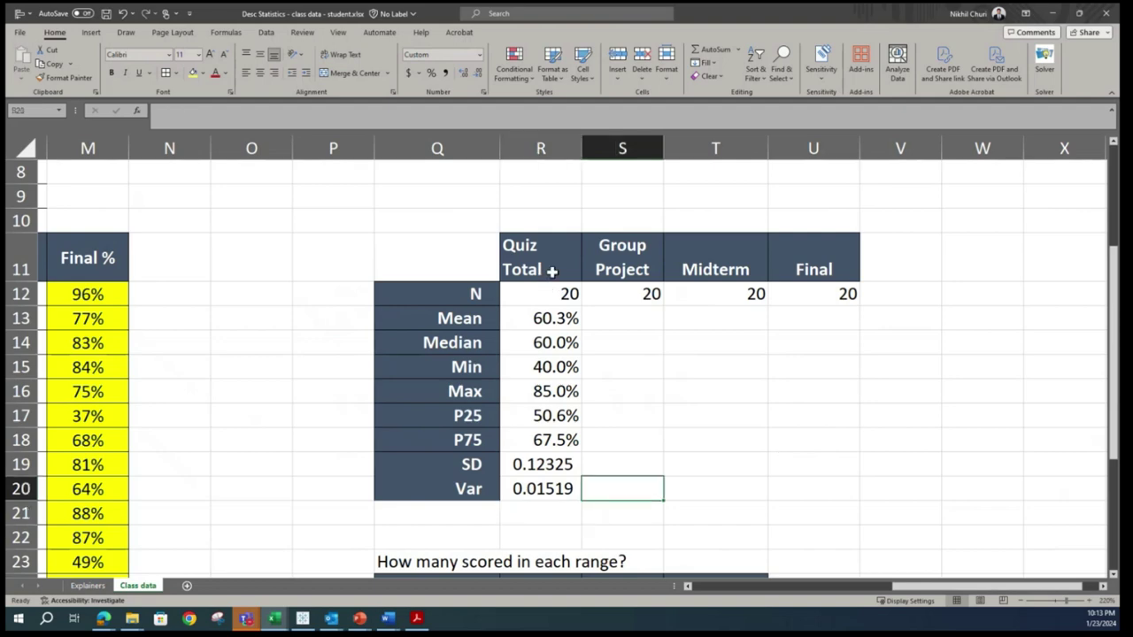
Step: Copy the Quiz Total statistics from Mean through Var, R13:R20, into the Group Project column starting at S13
left_click_drag(547, 312, 532, 479)
key("ctrl+c")
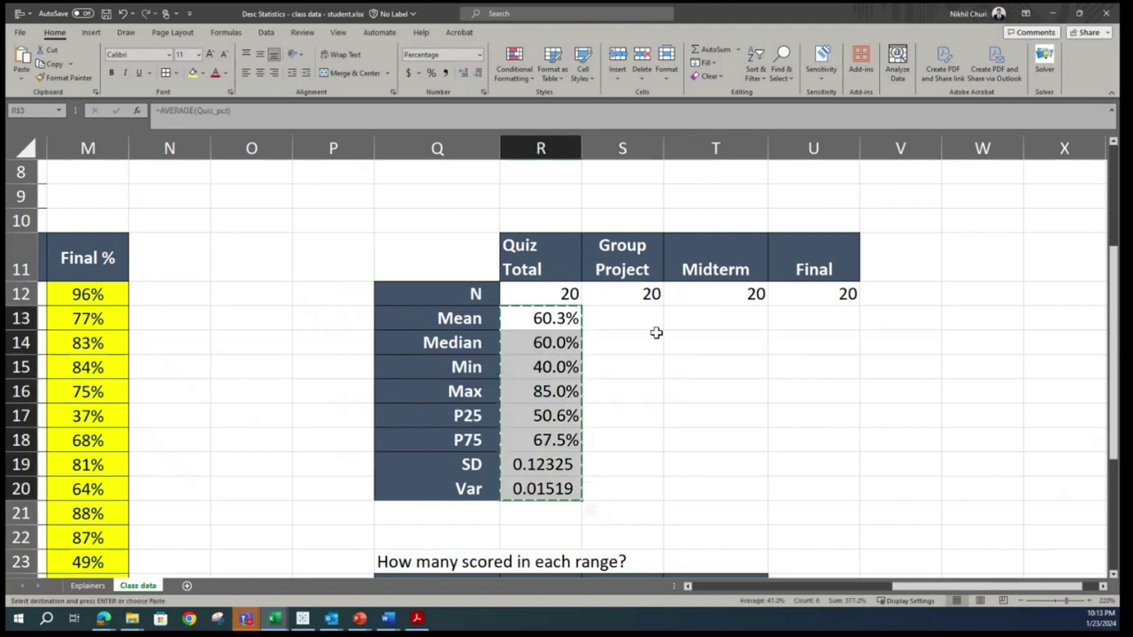
left_click(625, 317)
key("ctrl+v")
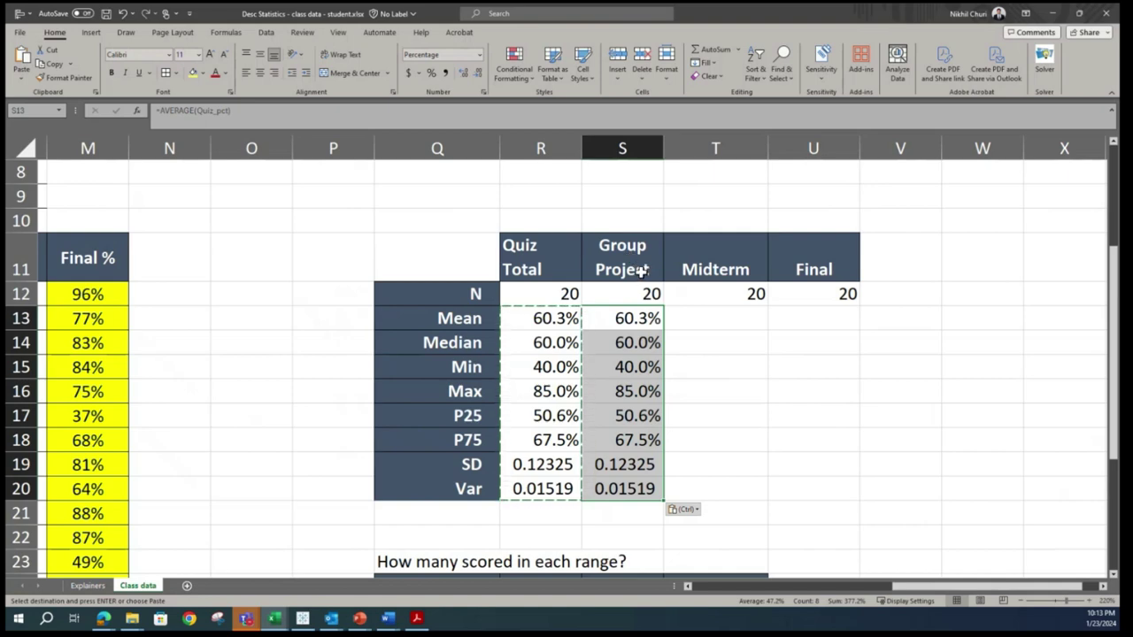
Step: Change the Group Project mean formula in S13 to =AVERAGE(GroupP_pct)
double_click(634, 319)
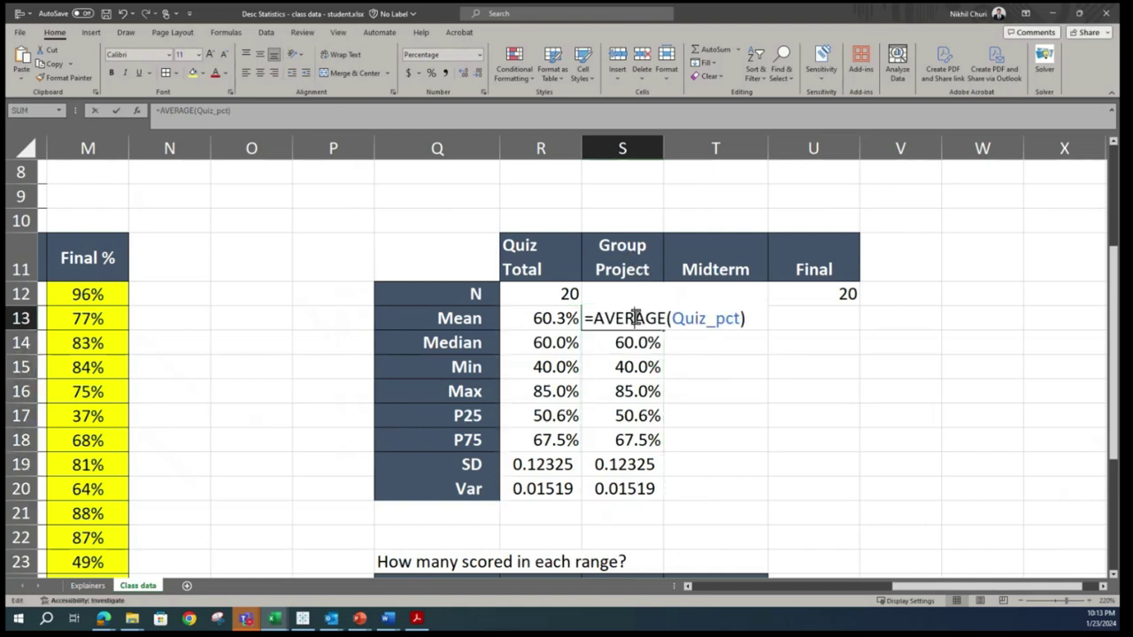
left_click(740, 319)
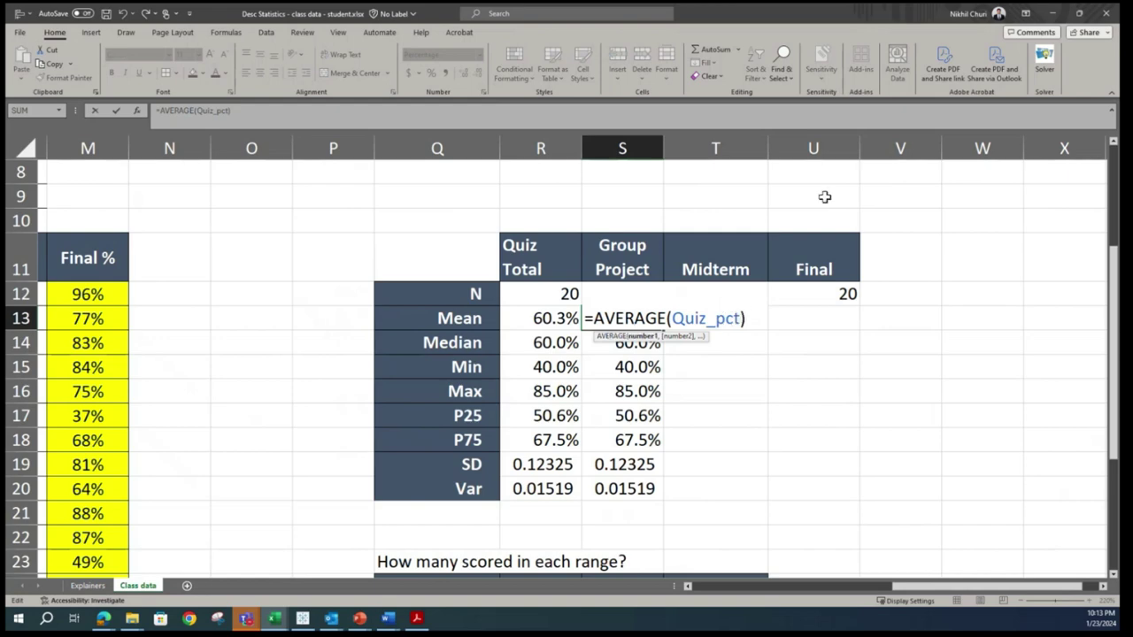
key("BackSpace")
key("BackSpace")
key("BackSpace")
key("BackSpace")
key("BackSpace")
key("BackSpace")
key("BackSpace")
key("BackSpace")
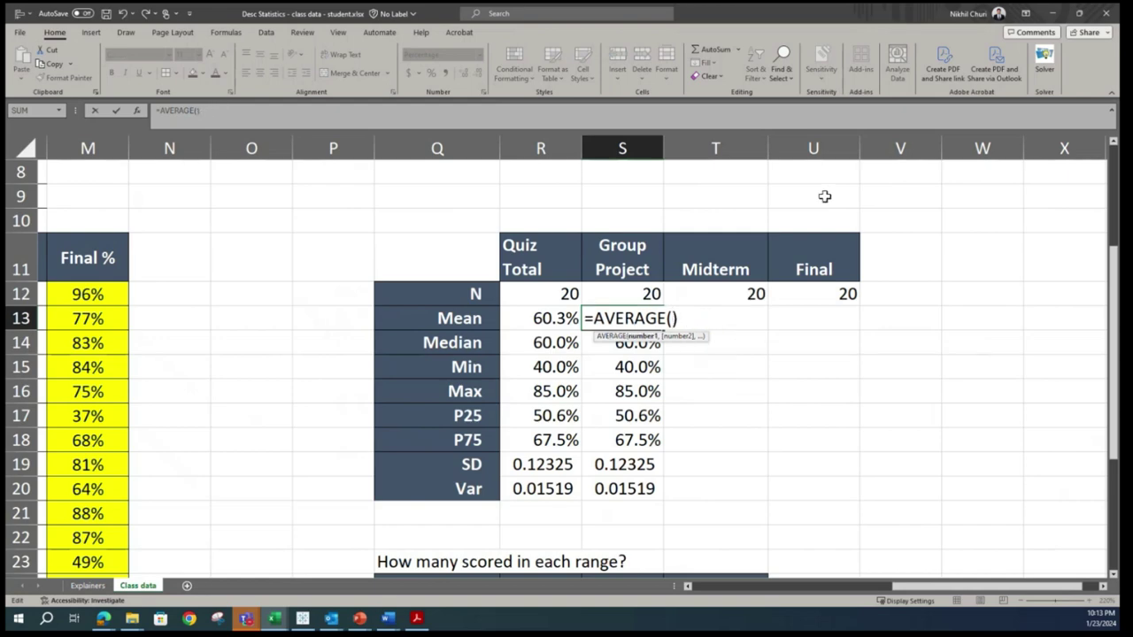
type("gr")
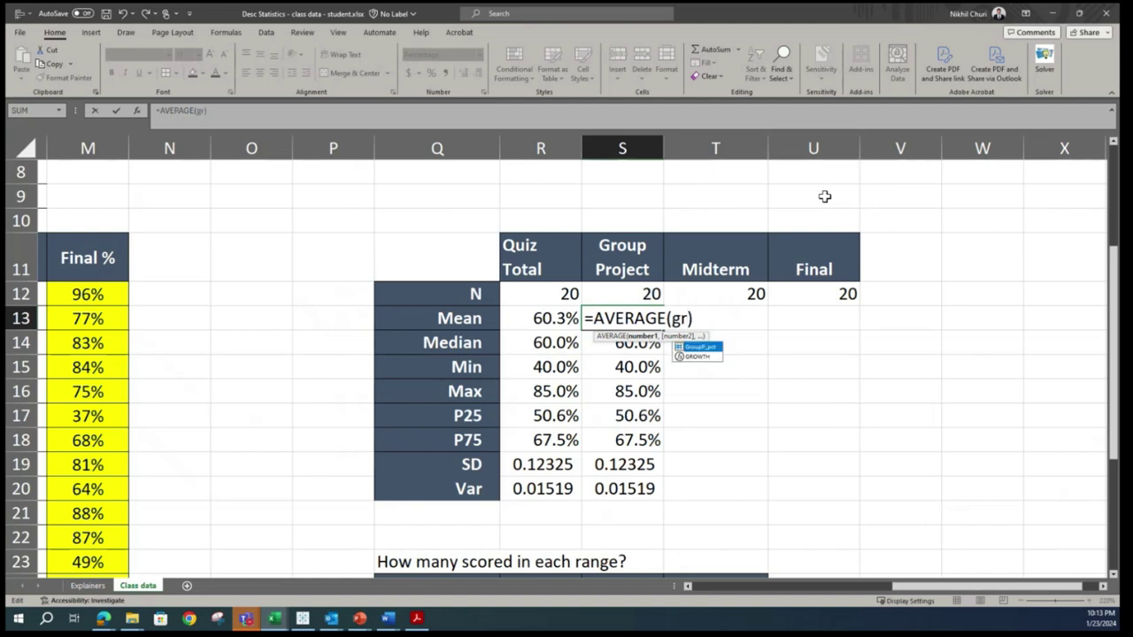
double_click(700, 347)
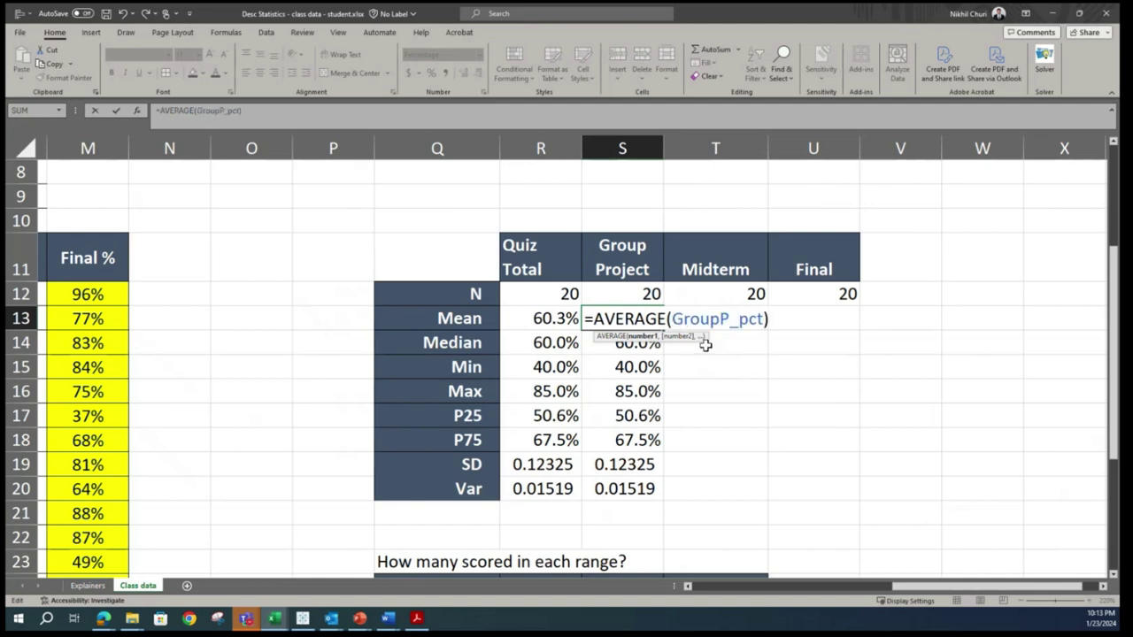
key("Return")
left_click(629, 316)
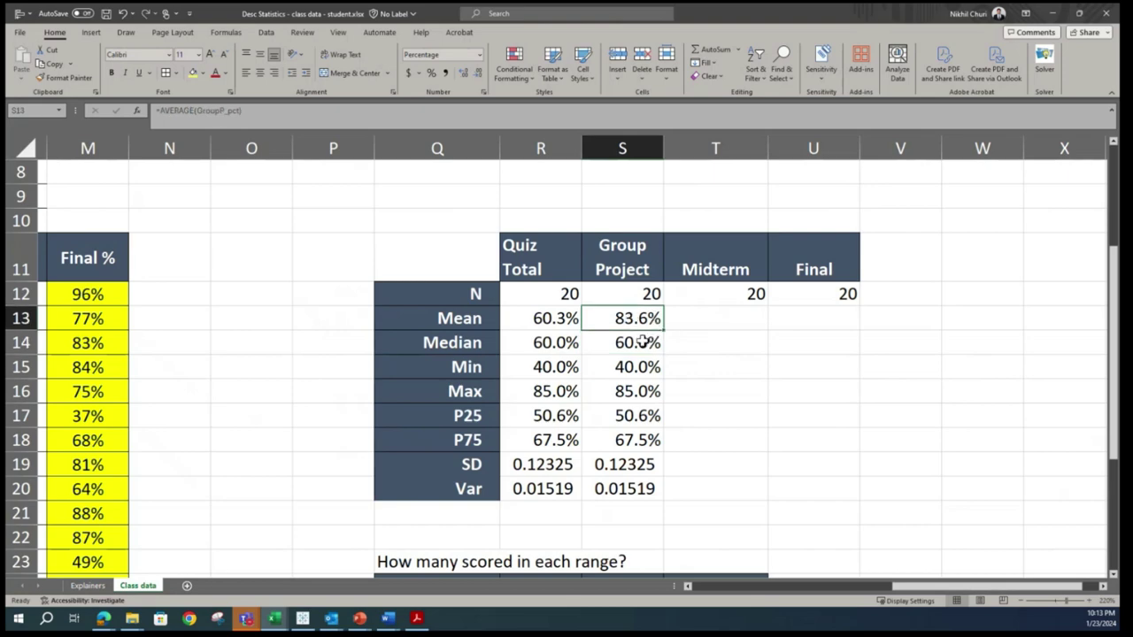
Step: Replace every Quiz_pct with GroupP_pct in the Group Project formulas in S14:S20
left_click_drag(627, 342, 626, 483)
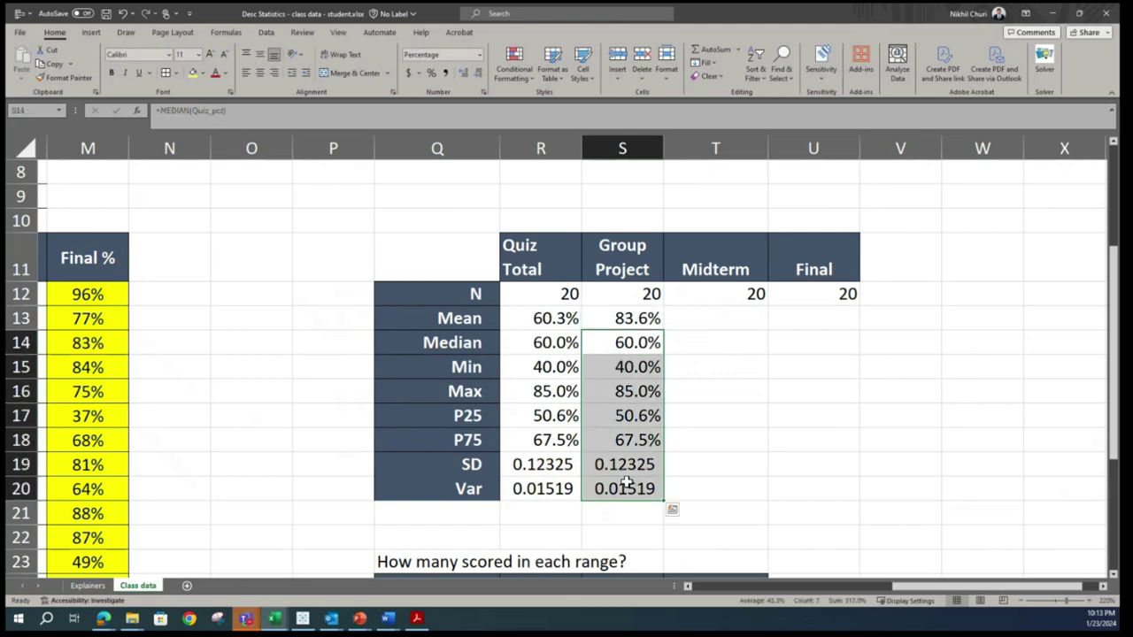
key("ctrl+f")
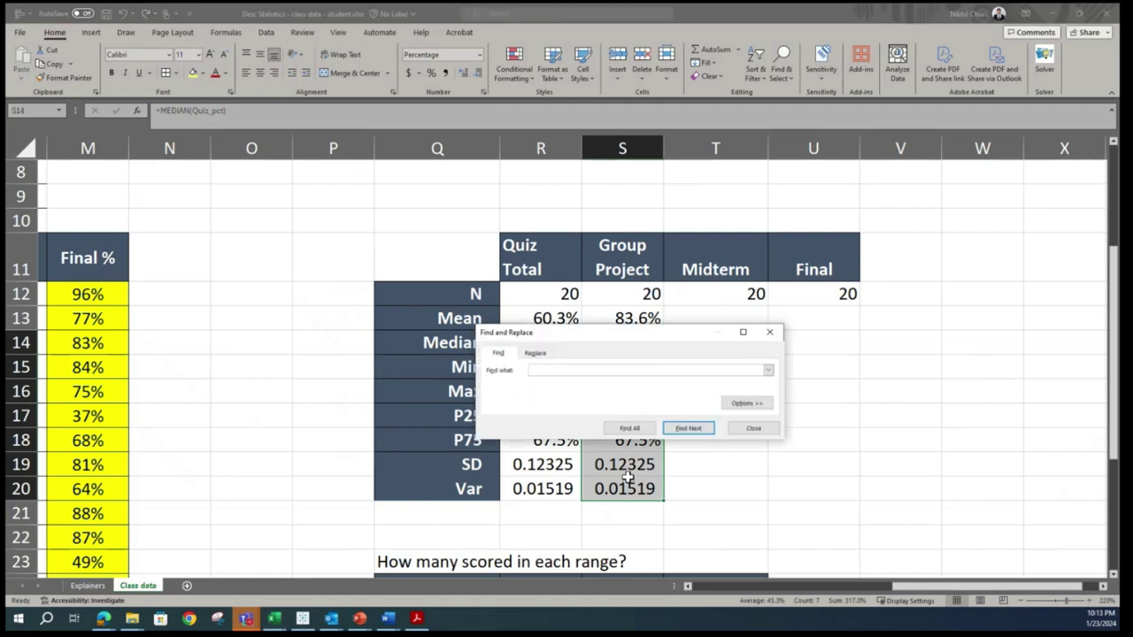
left_click(536, 354)
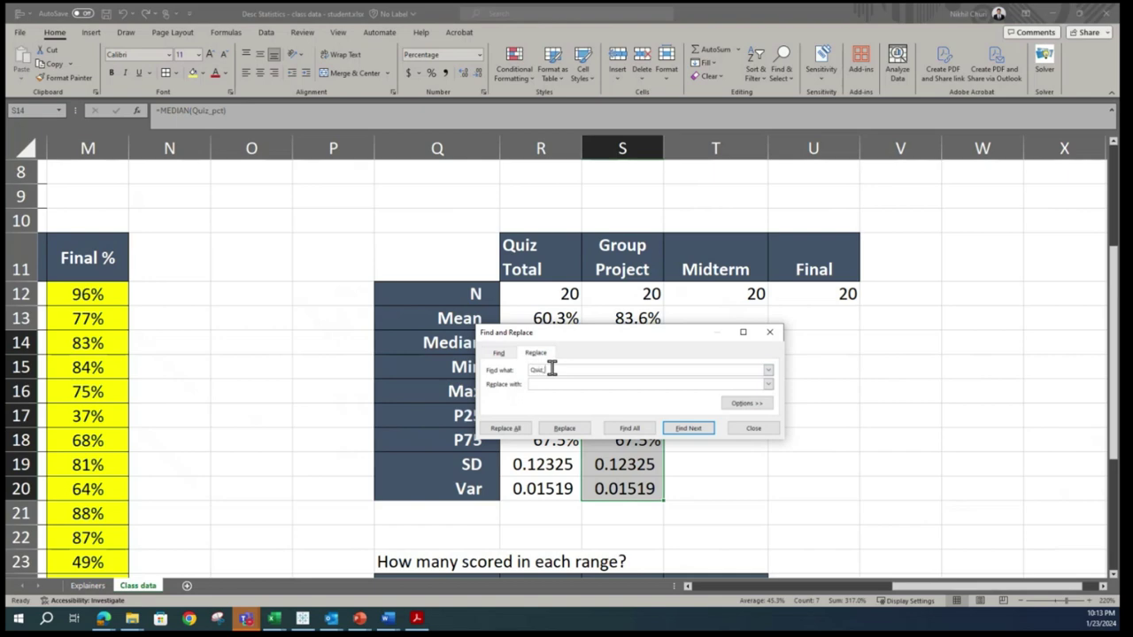
left_click(575, 383)
left_click(507, 430)
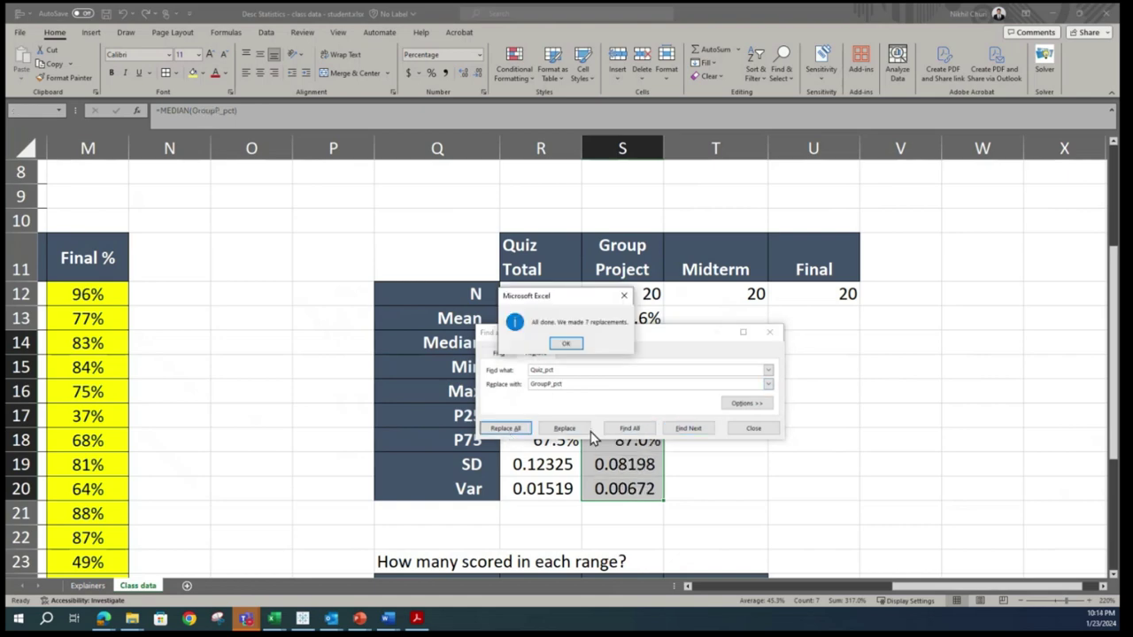
left_click(567, 346)
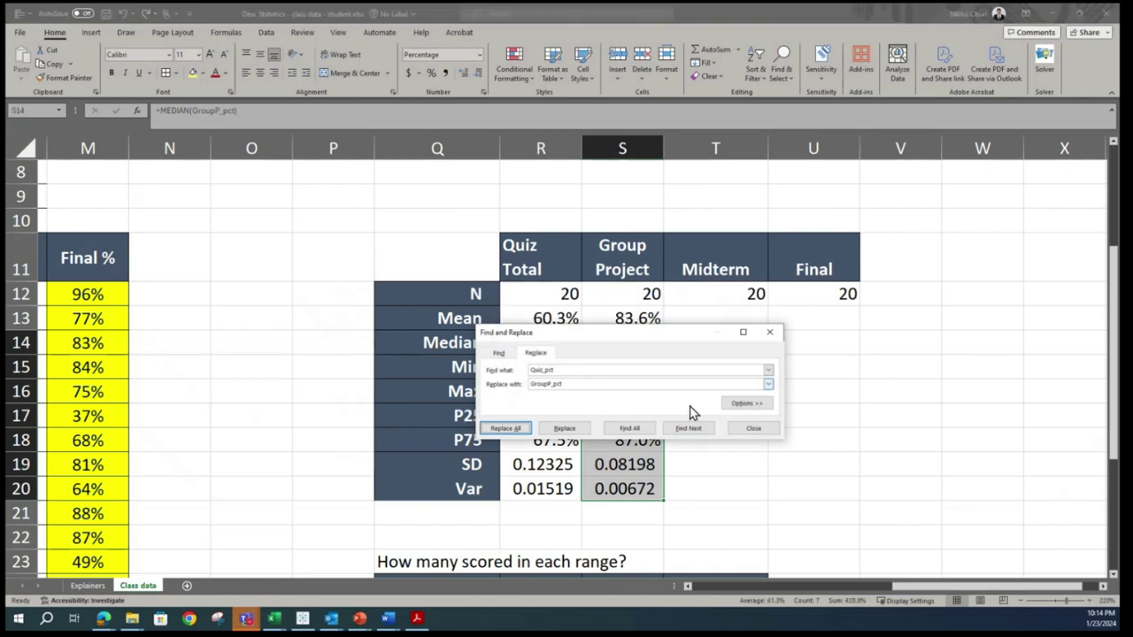
left_click(754, 430)
Step: Check that the Group Project formulas for Min, P25, SD, Var and Mean refer to GroupP_pct
double_click(644, 366)
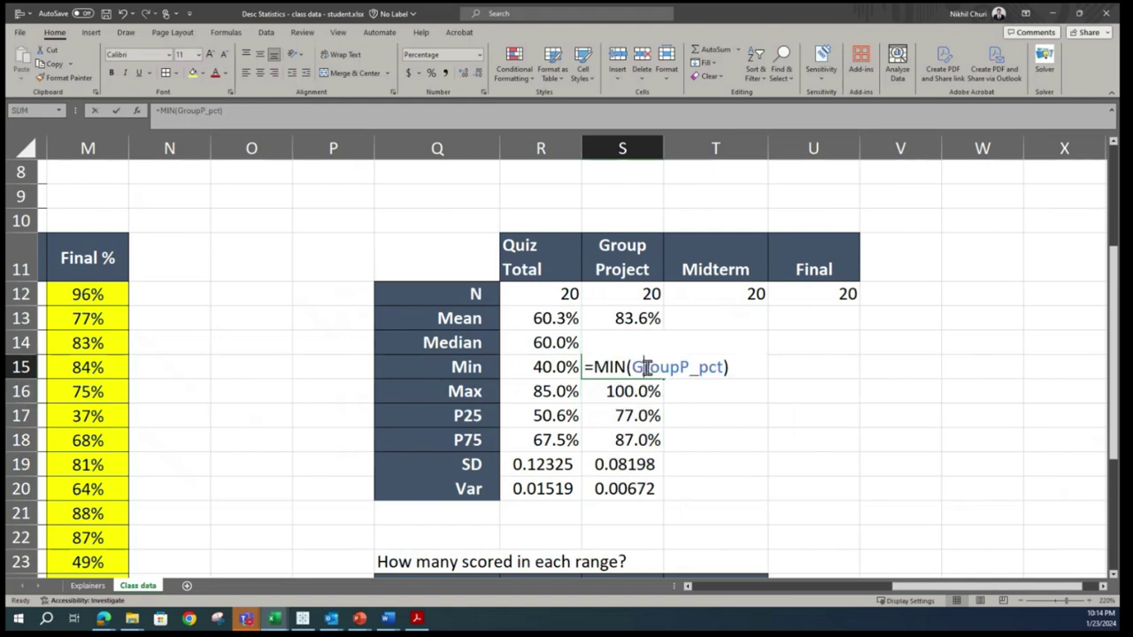
key("Return")
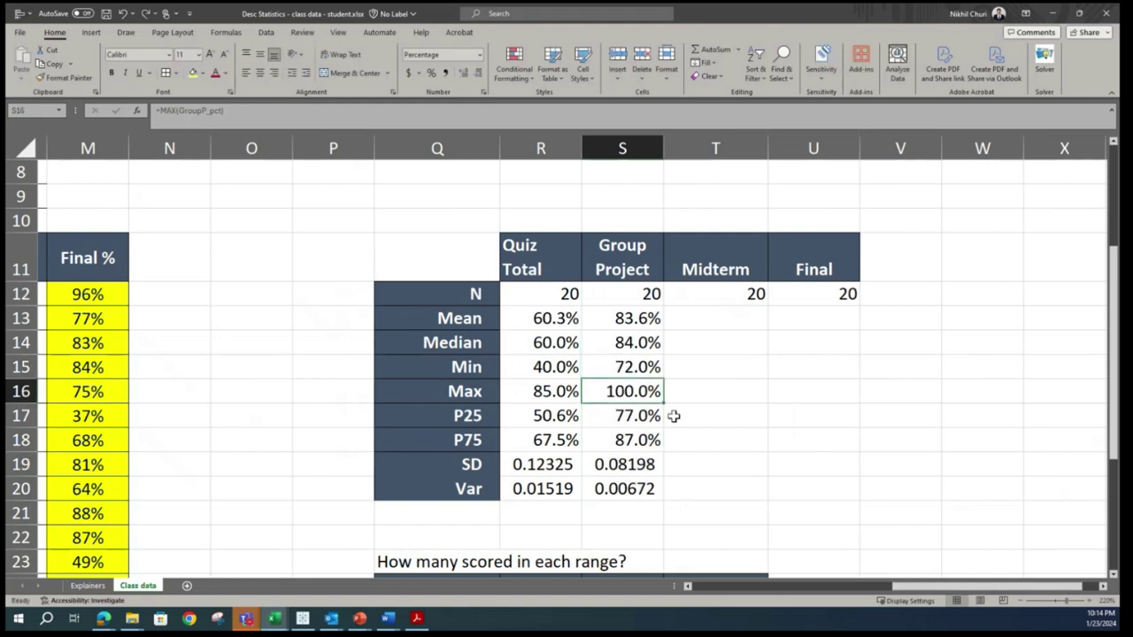
double_click(639, 416)
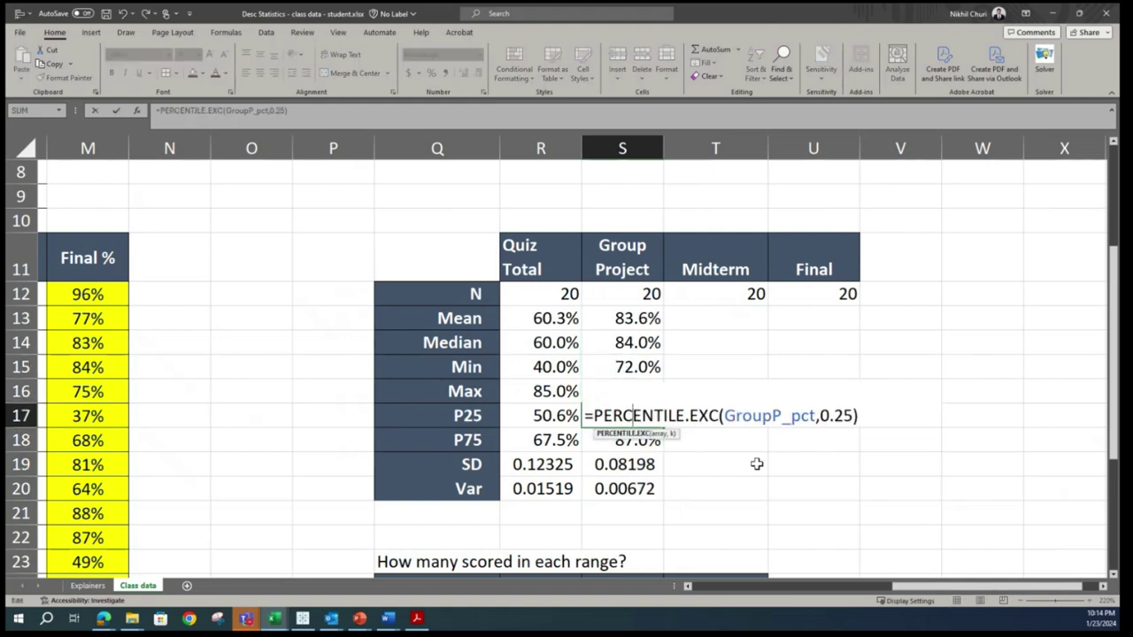
key("Return")
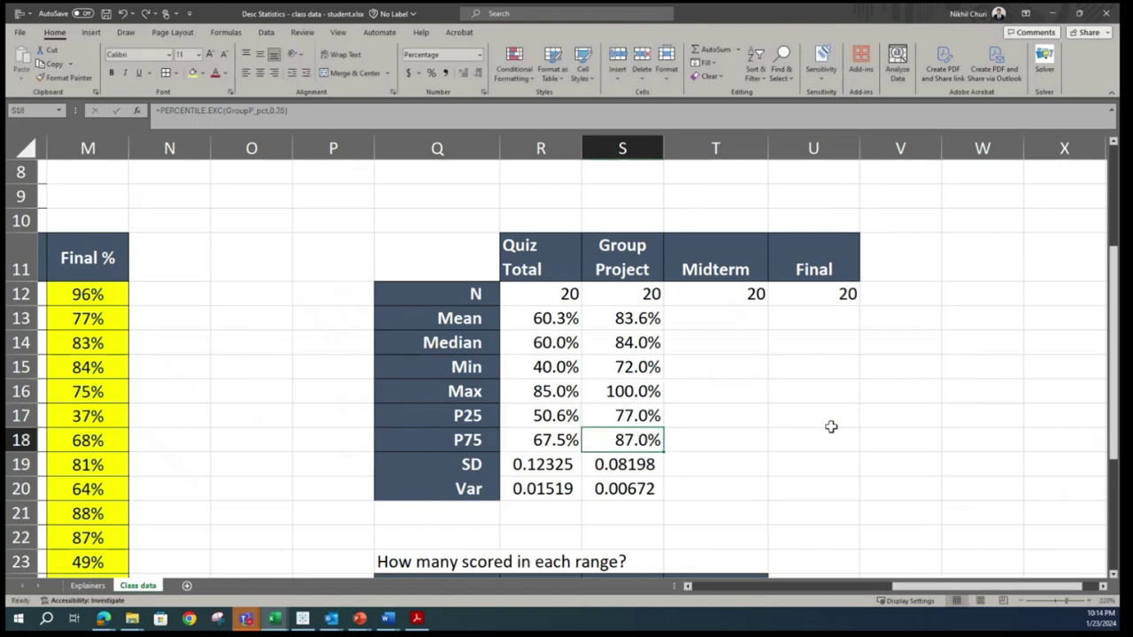
double_click(625, 464)
key("Return")
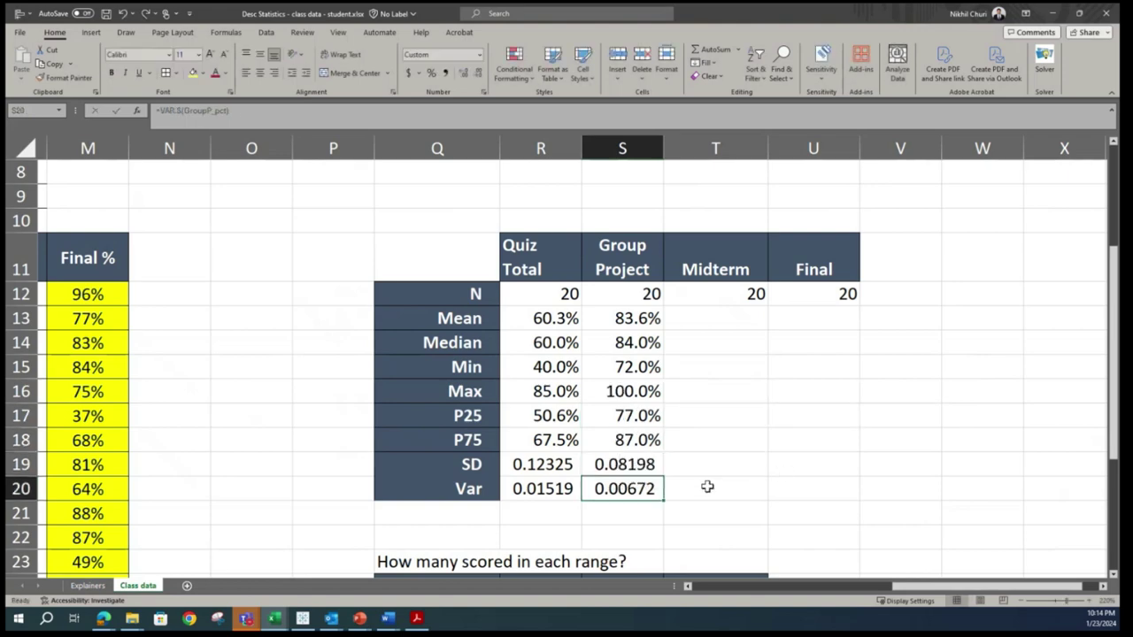
double_click(641, 488)
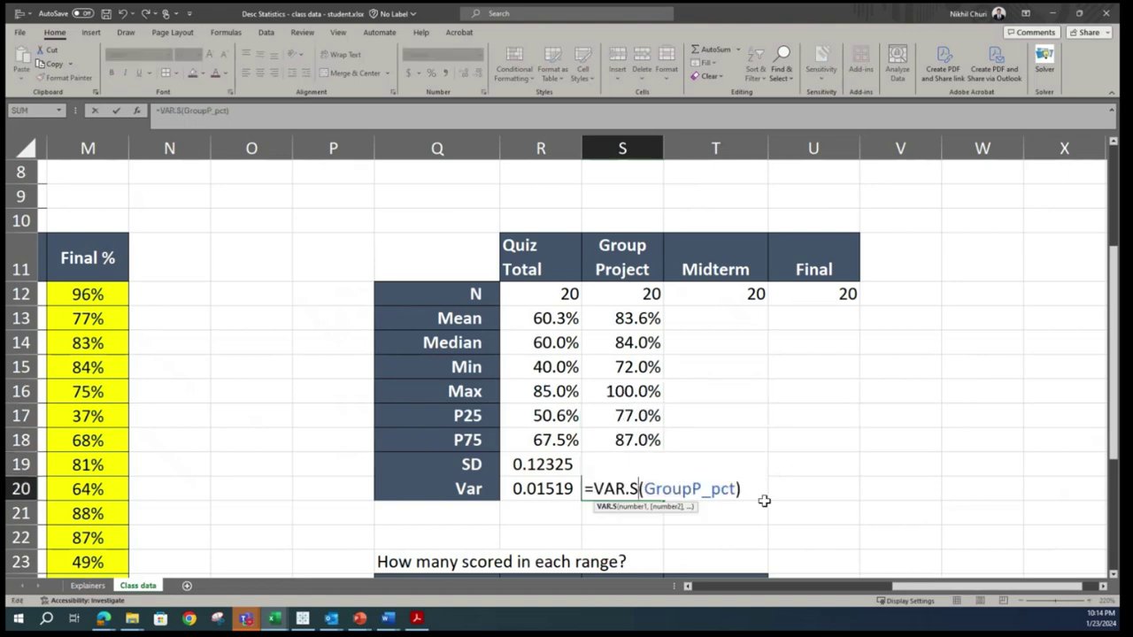
key("Return")
left_click(653, 318)
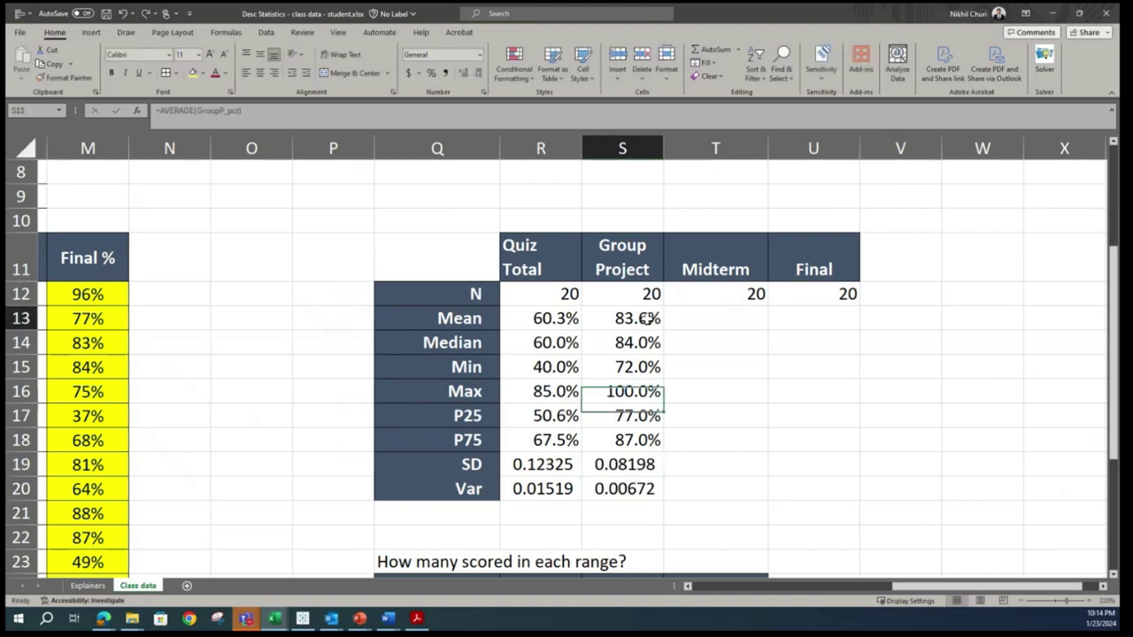
Step: Copy the Group Project statistics from Mean through Var, S13:S20, into the Midterm column starting at T13
left_click_drag(653, 317, 641, 488)
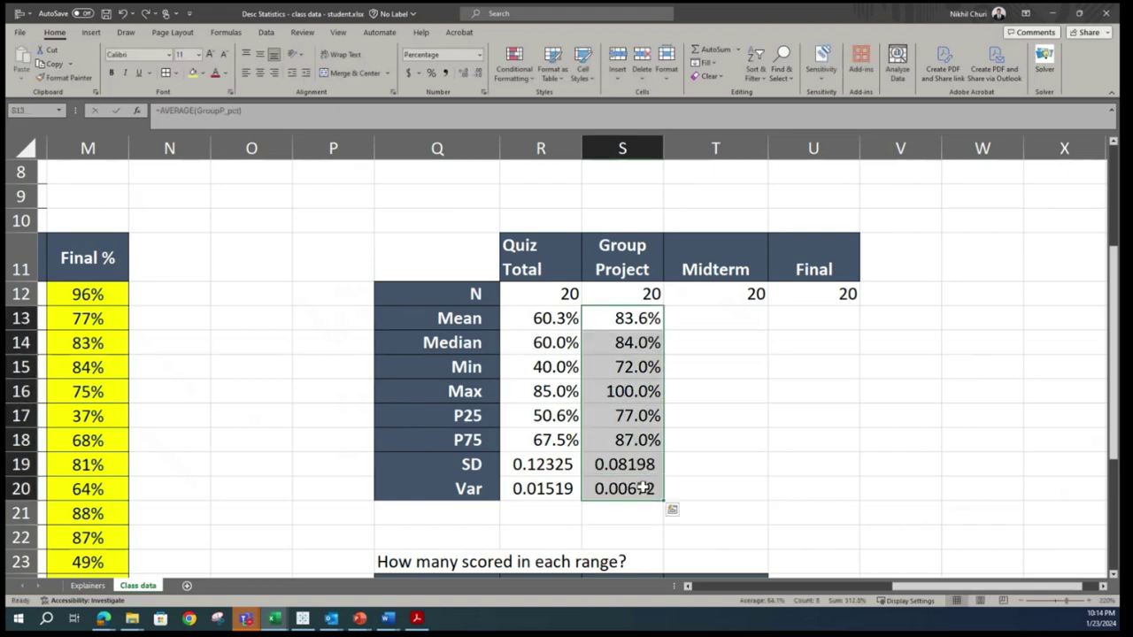
key("ctrl+c")
left_click(725, 318)
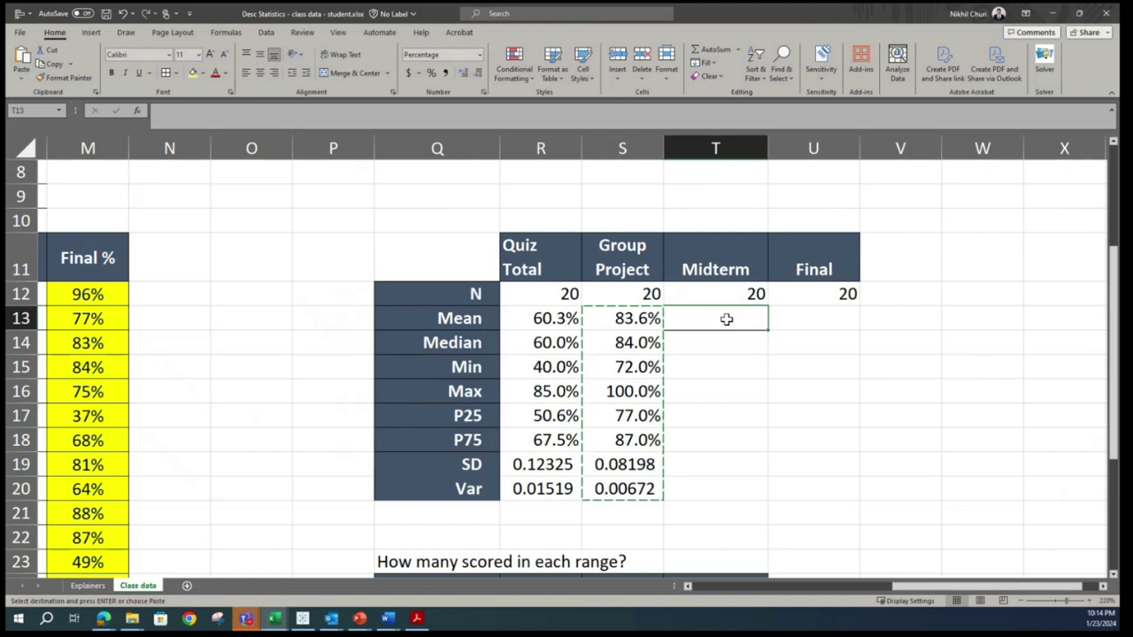
key("ctrl+v")
double_click(743, 318)
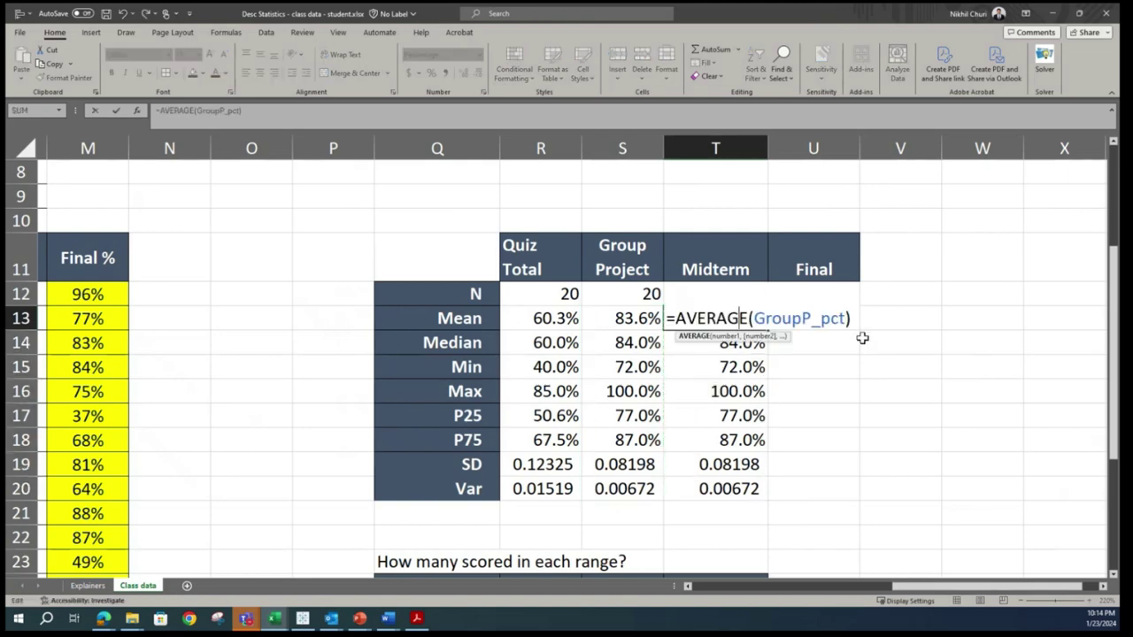
key("Escape")
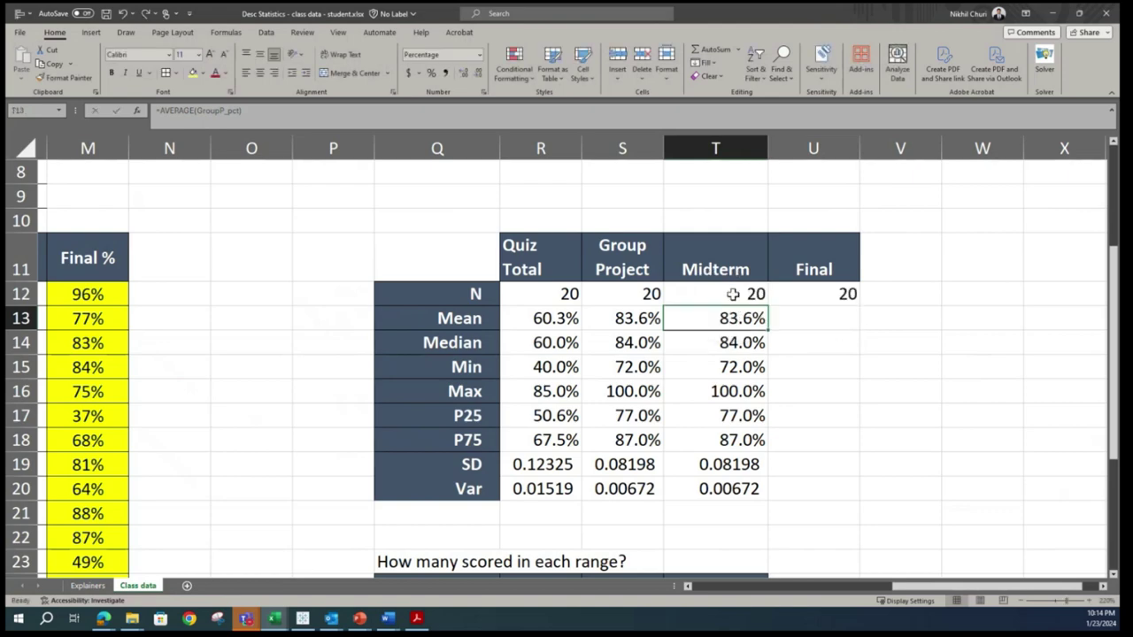
Step: Copy the range name Midterm_pct from the Midterm count formula in T12
left_click(731, 294)
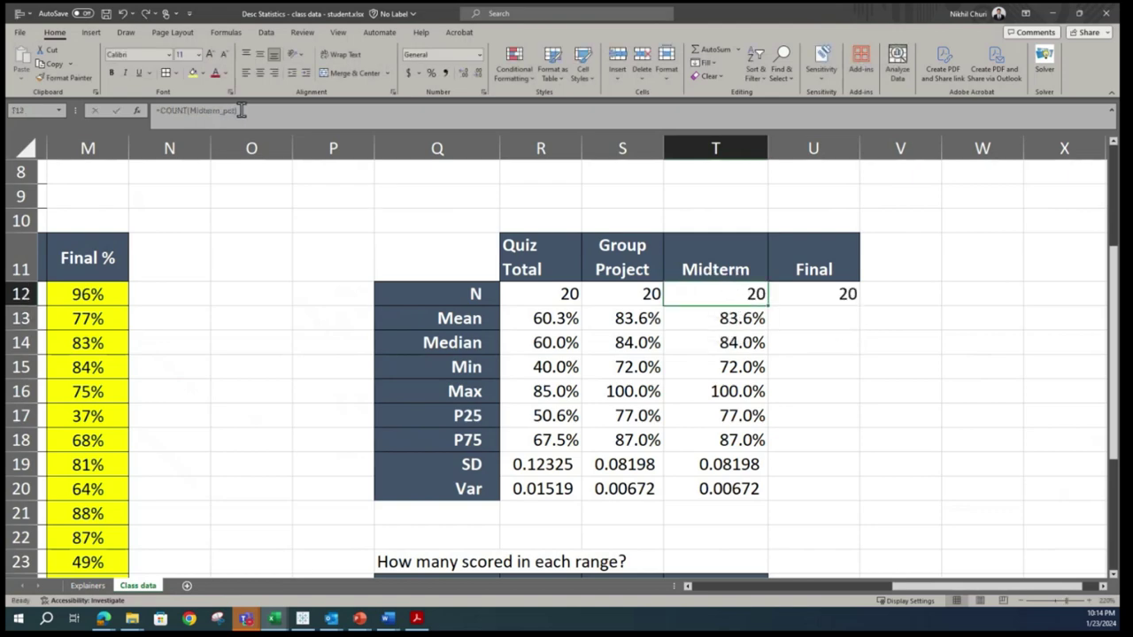
left_click_drag(237, 110, 203, 110)
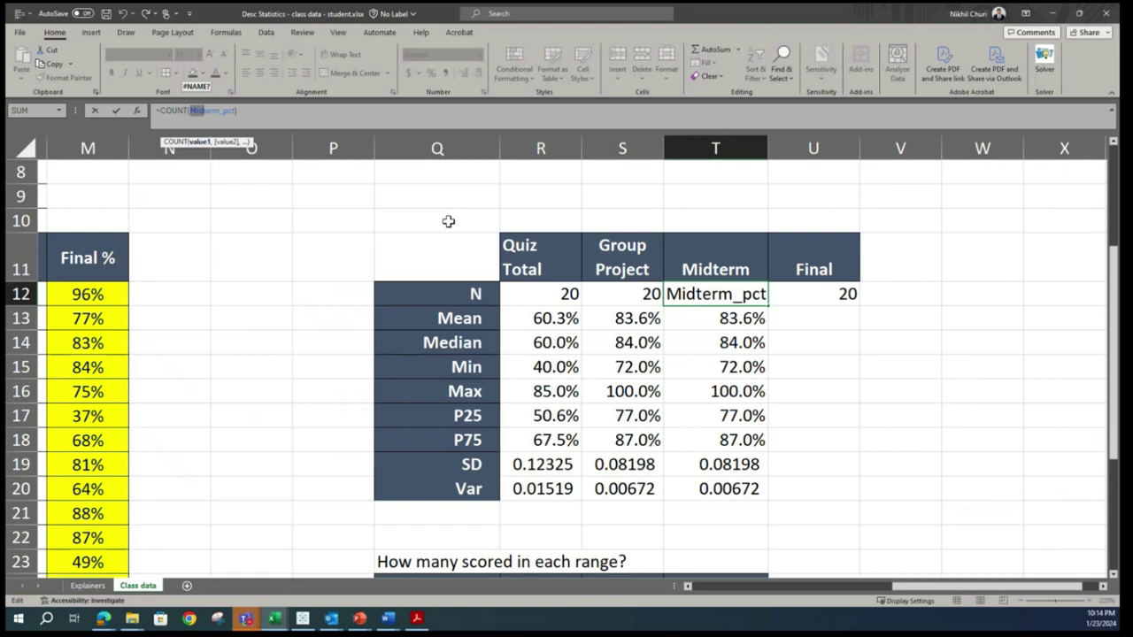
left_click(195, 113)
left_click_drag(191, 111, 237, 110)
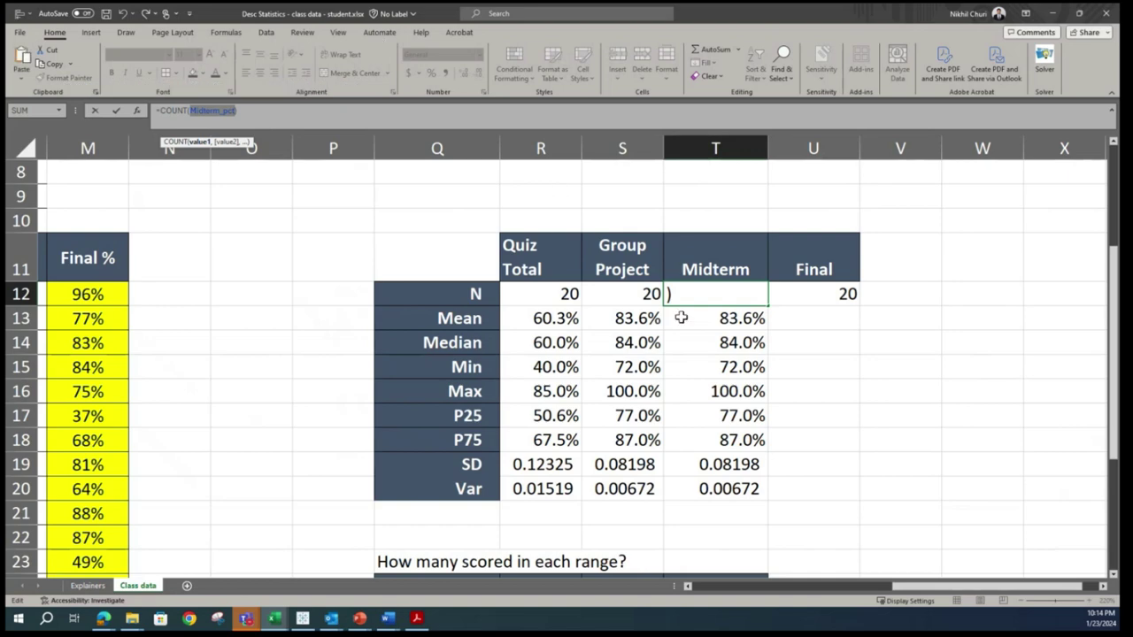
key("Return")
Step: Replace every GroupP_pct with Midterm_pct in the Midterm formulas in T13:T20
left_click_drag(692, 315, 705, 486)
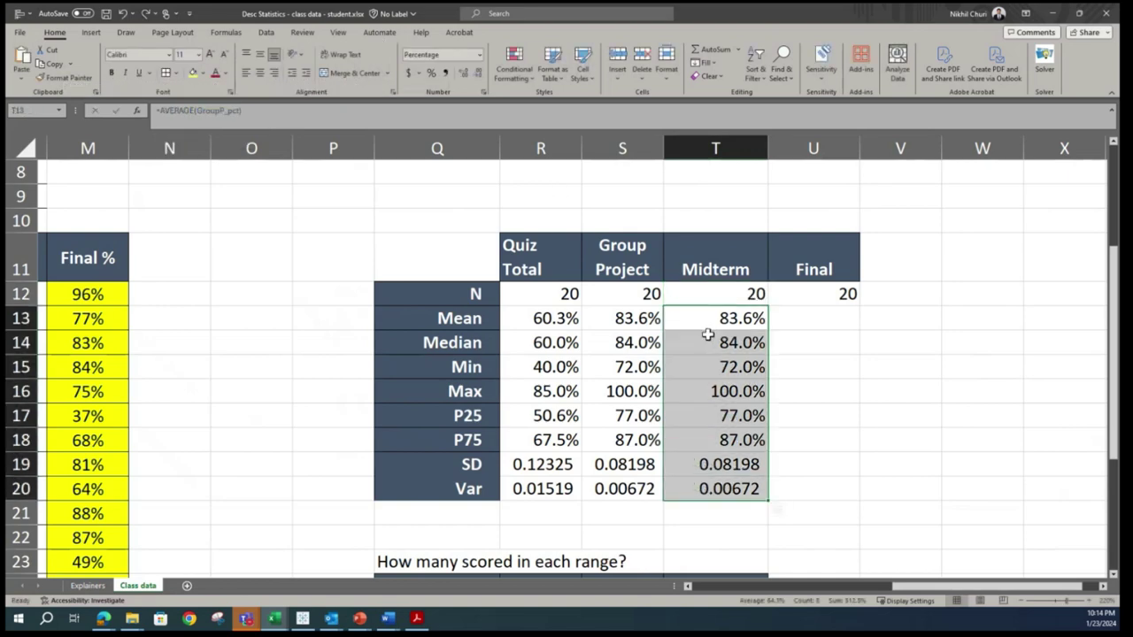
key("ctrl+f")
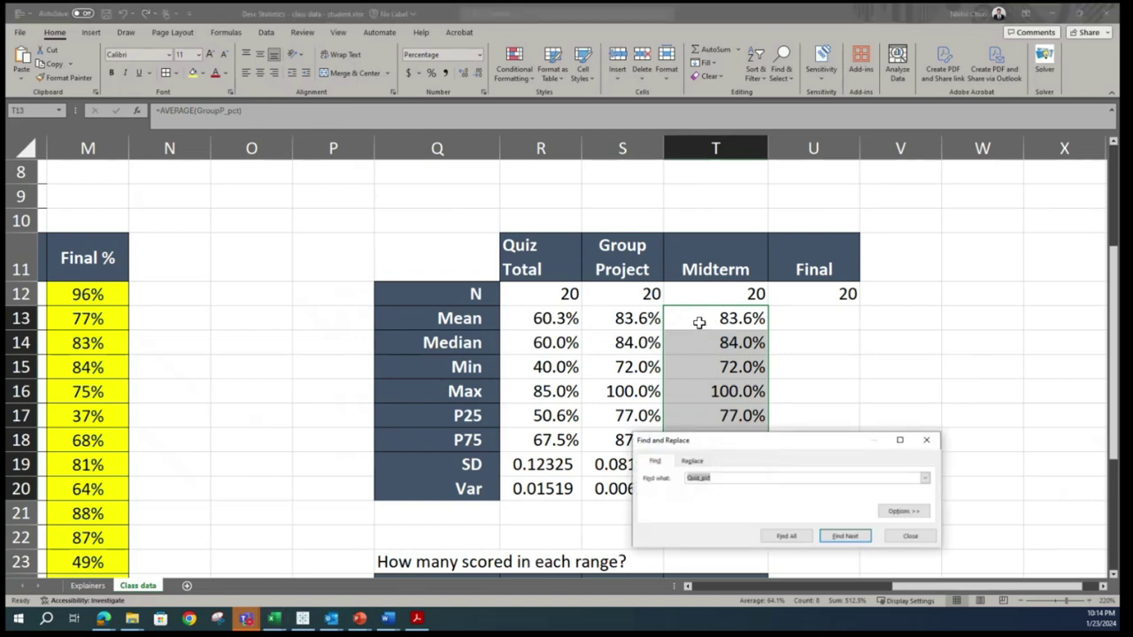
left_click(691, 461)
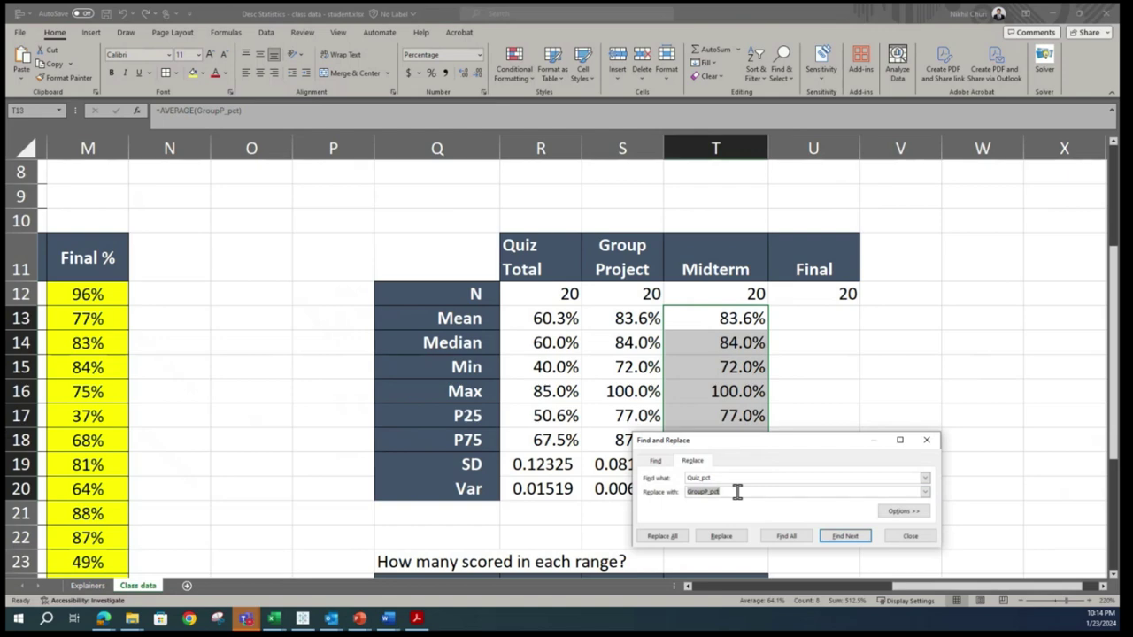
left_click(737, 492)
key("ctrl+v")
key("ctrl+a")
left_click(721, 491)
left_click(704, 491)
key("shift+End")
left_click(722, 492)
key("BackSpace")
double_click(748, 478)
key("ctrl+v")
left_click(742, 478)
left_click(666, 536)
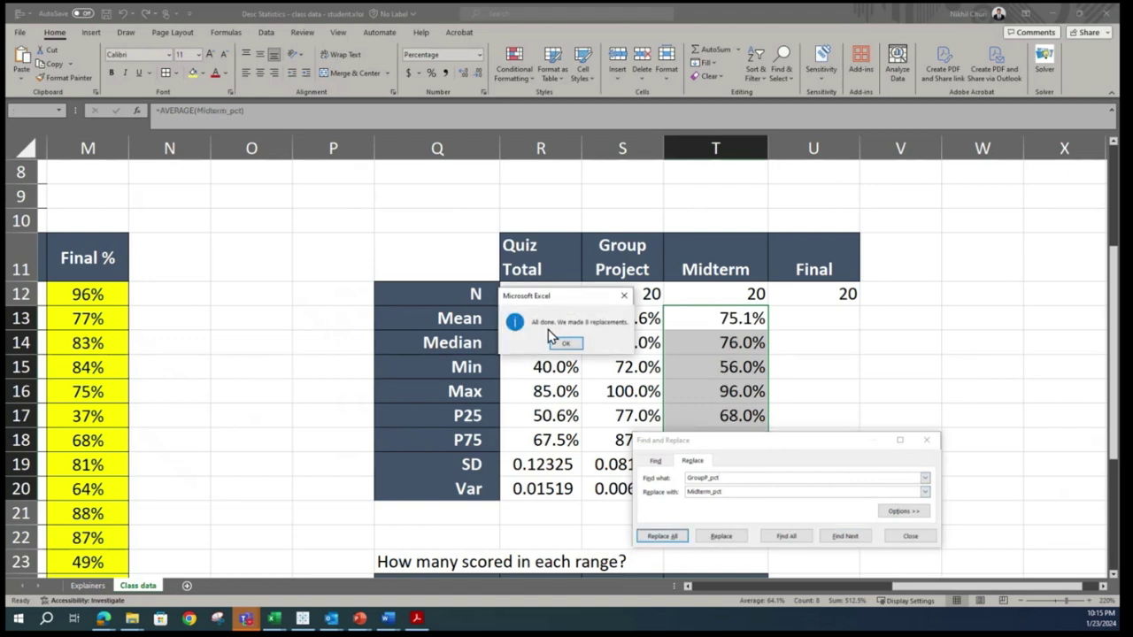
left_click(577, 343)
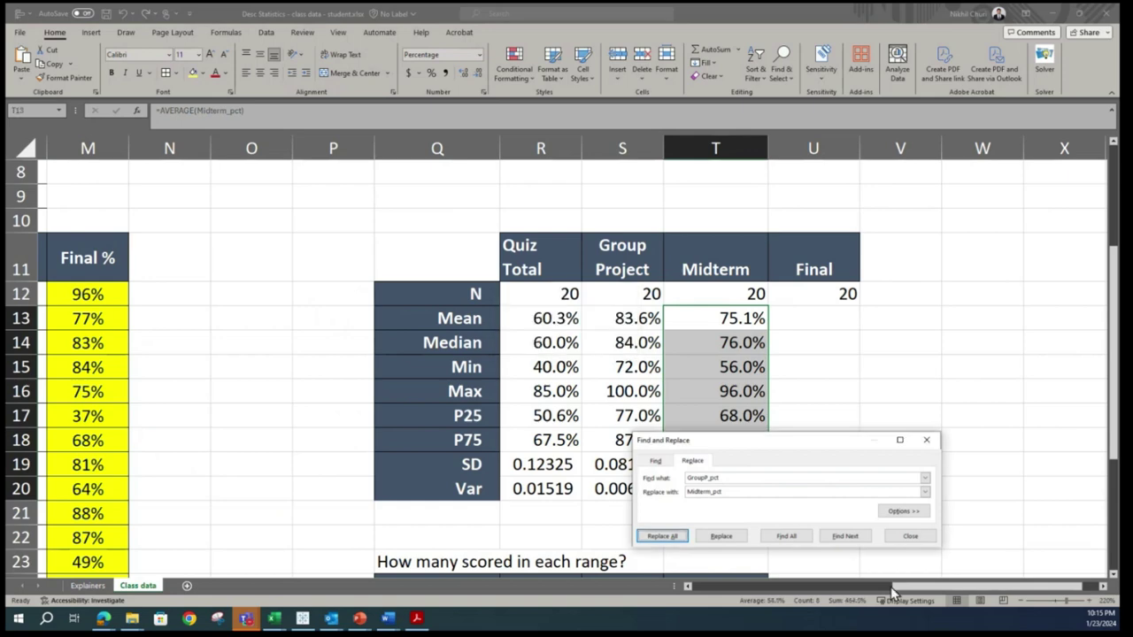
left_click(912, 536)
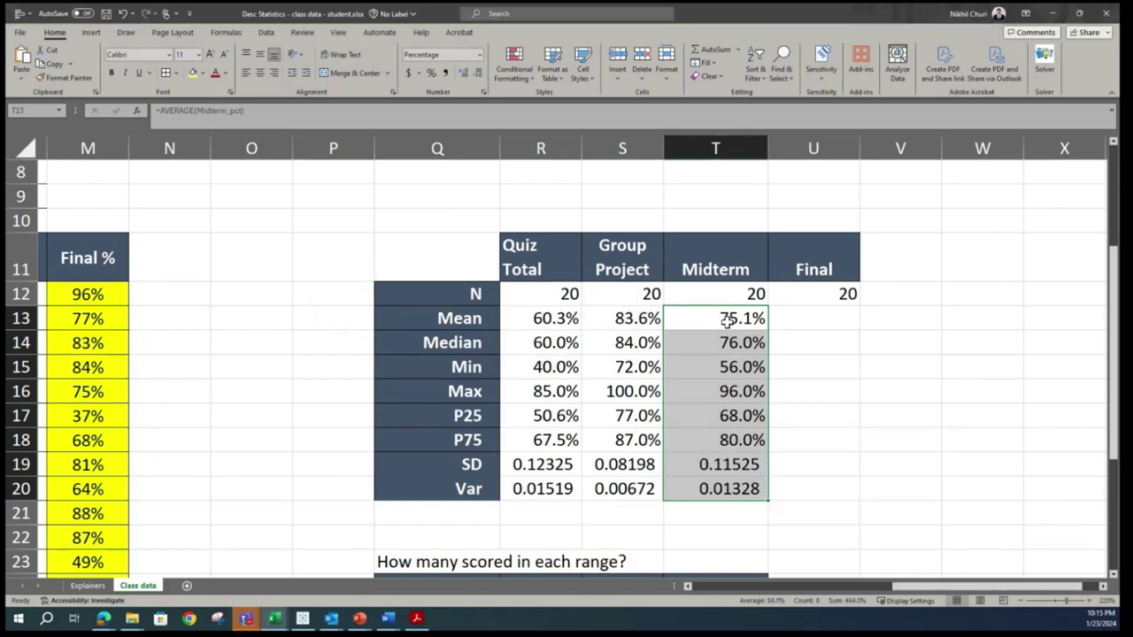
Step: Check that the Midterm formulas for Mean, P25 and SD refer to Midterm_pct
double_click(725, 320)
key("Return")
key("Return")
key("Return")
key("Return")
key("Return")
key("Return")
key("Return")
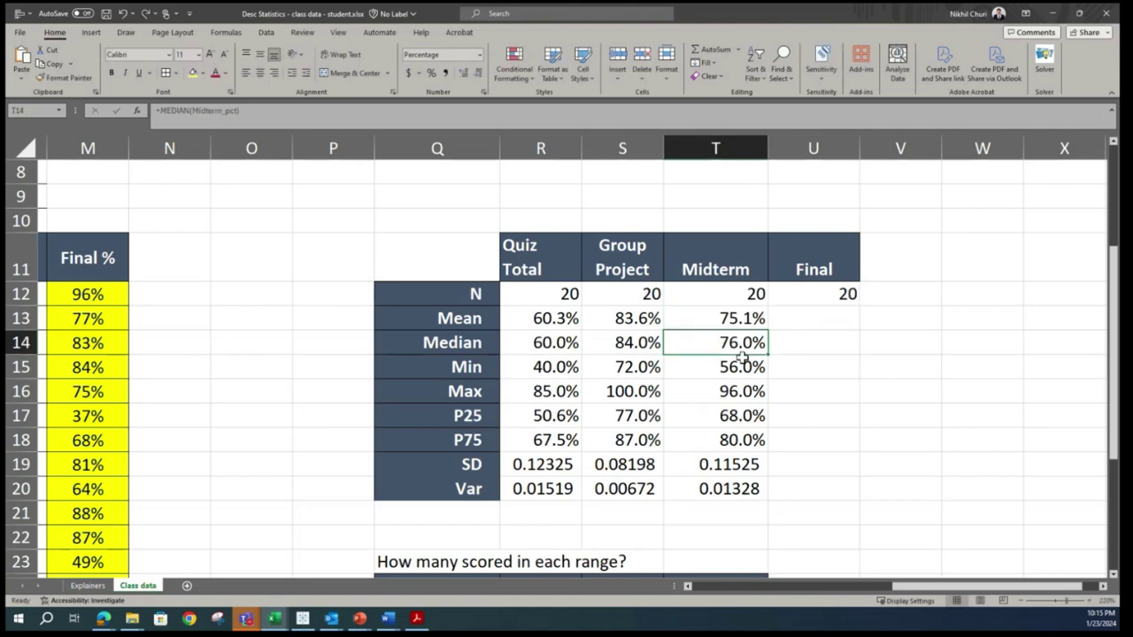
double_click(737, 416)
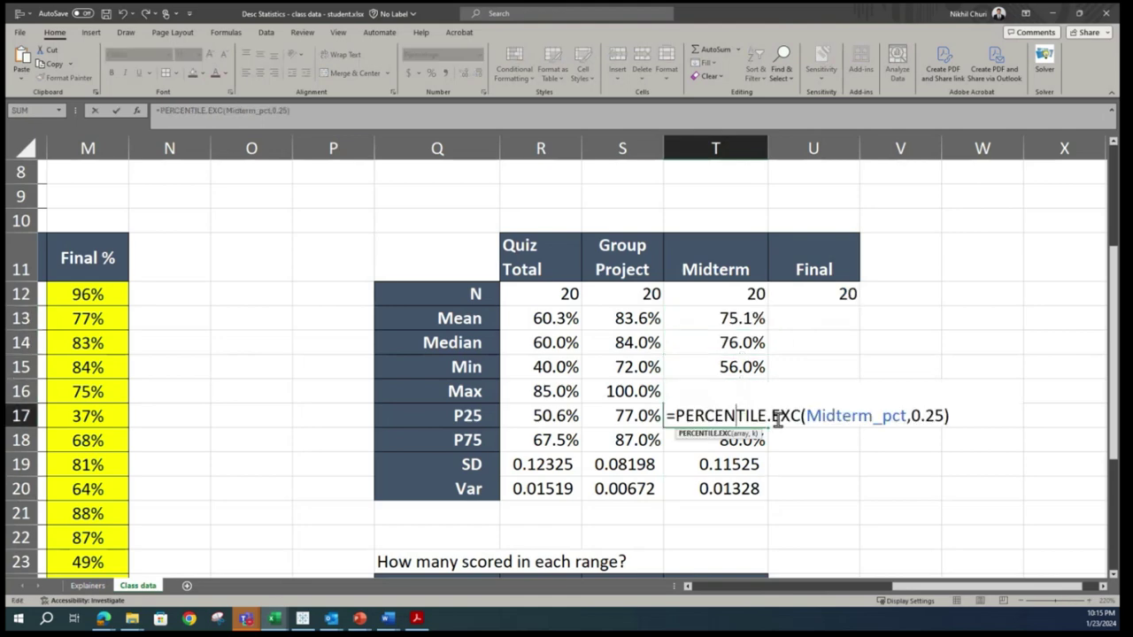
key("Return")
double_click(748, 465)
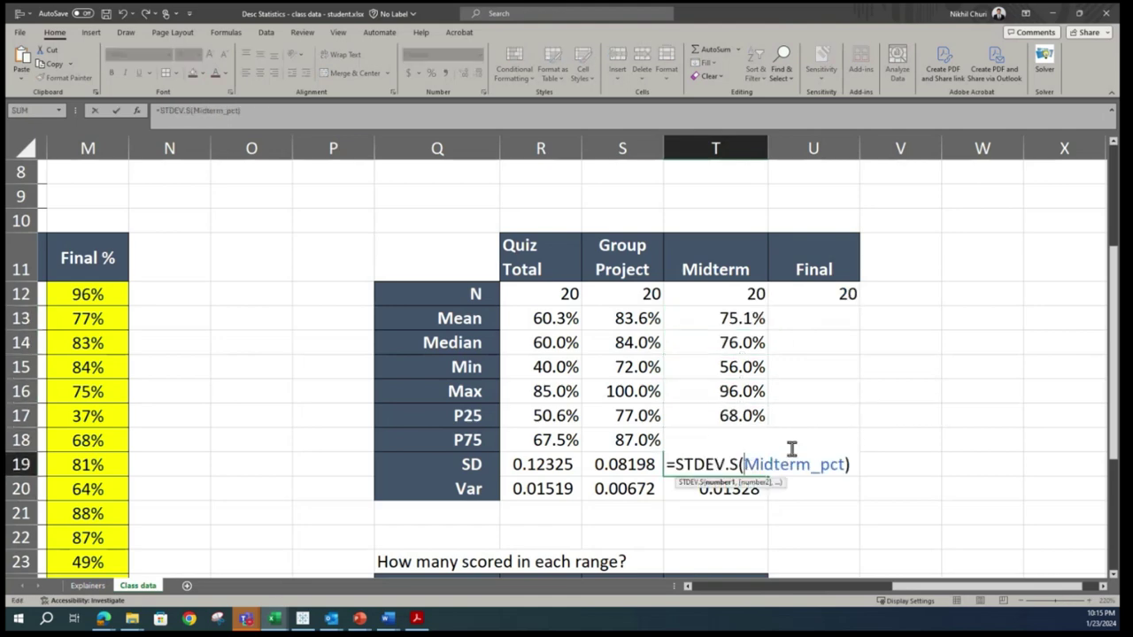
key("Return")
Step: Copy the Midterm statistics from Mean through Var, T13:T20, into the Final column starting at U13
left_click(831, 314)
left_click_drag(751, 316, 733, 482)
key("ctrl+c")
left_click(832, 316)
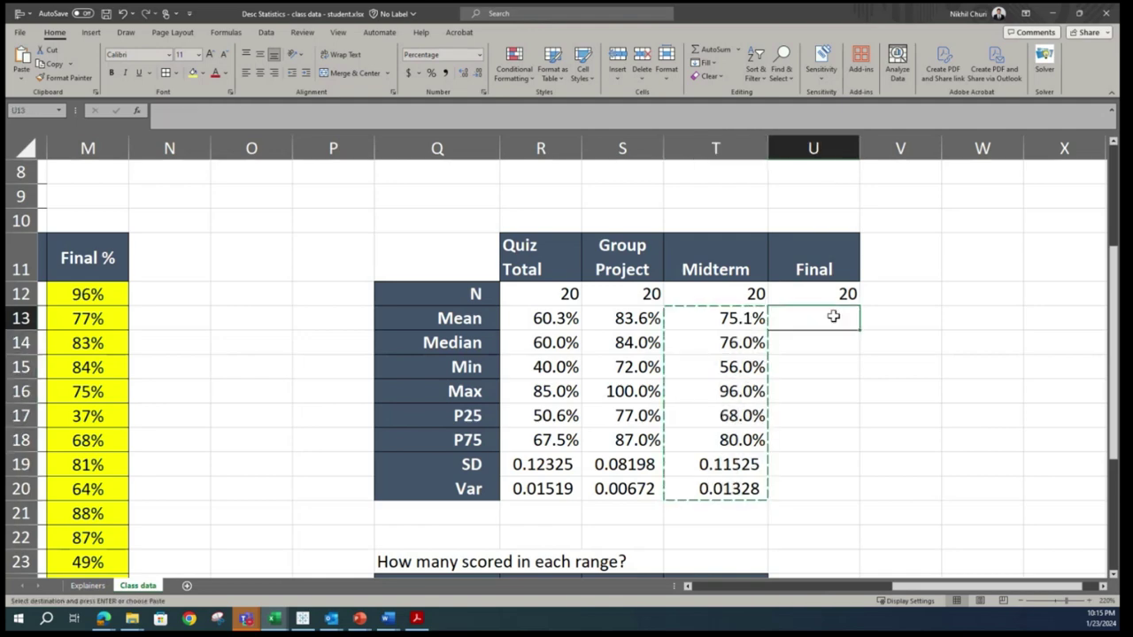
key("ctrl+v")
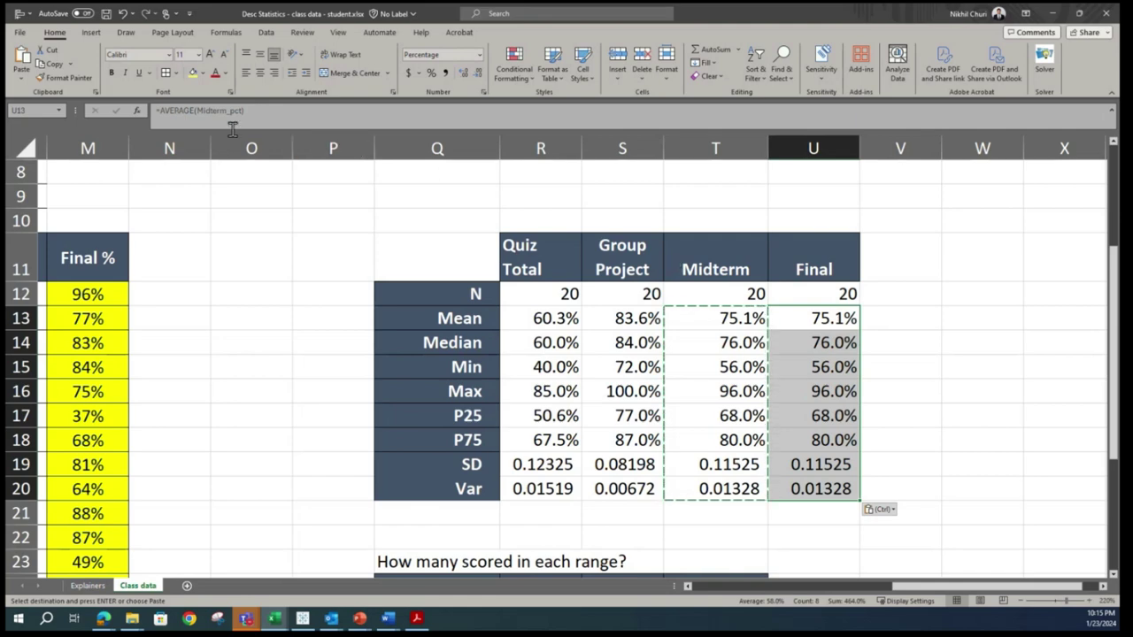
Step: Copy the range name Final_pct from the Final count formula in U12
left_click(829, 293)
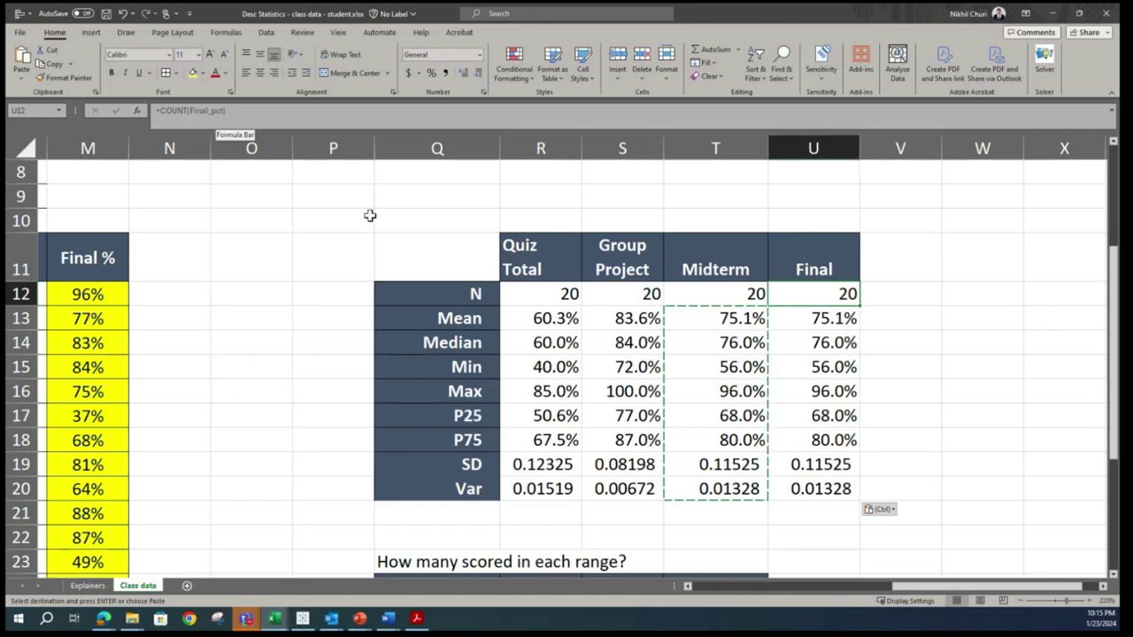
double_click(223, 110)
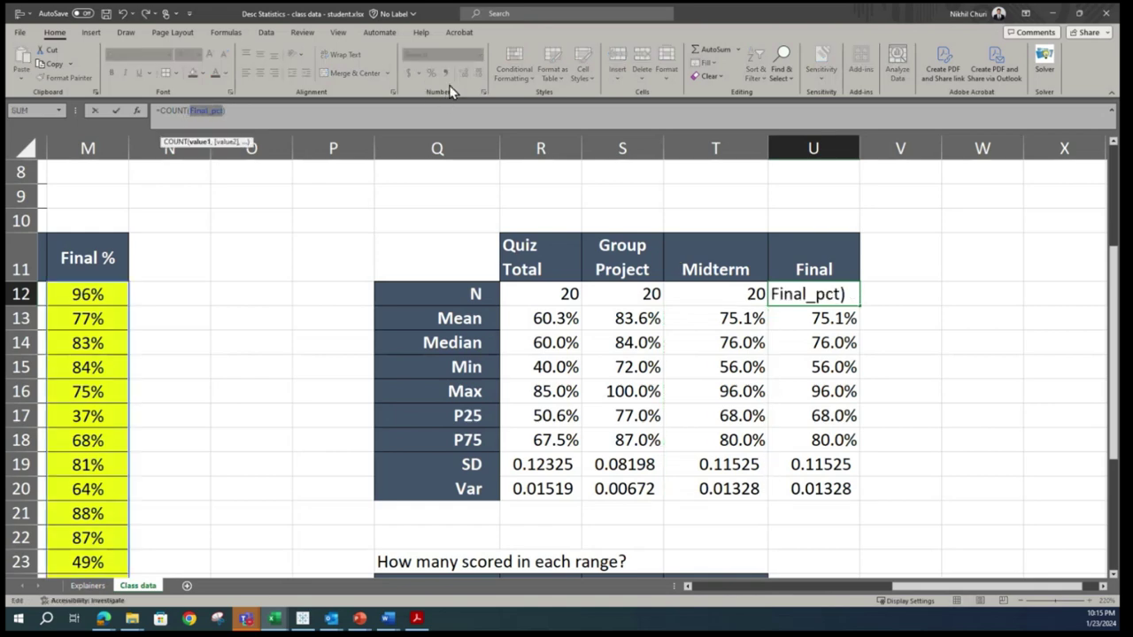
key("Return")
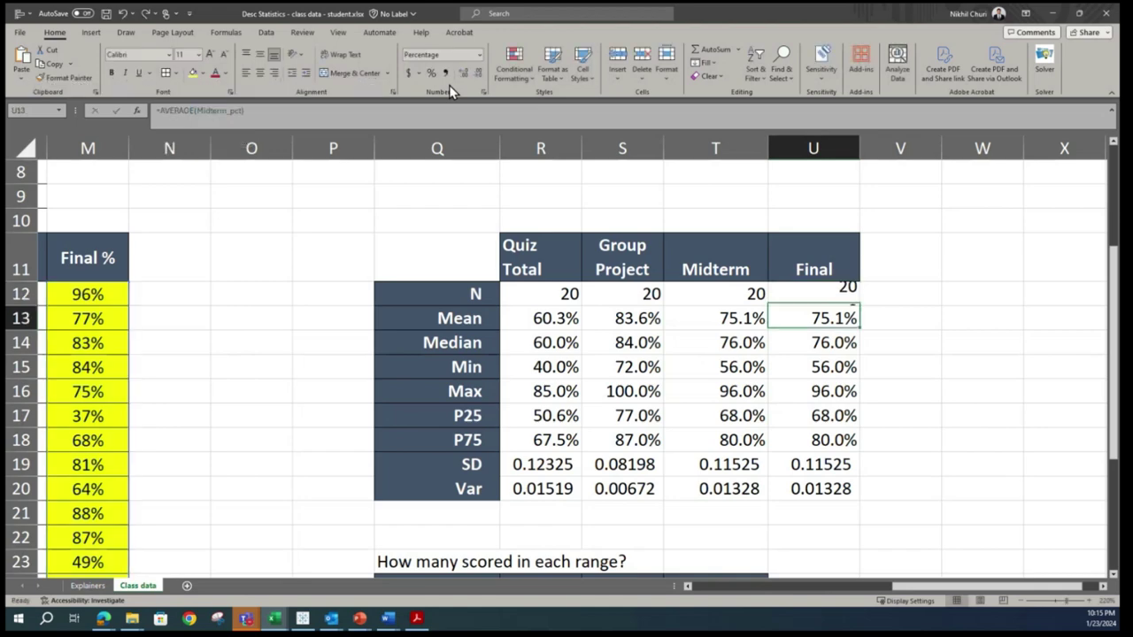
Step: Replace every Midterm_pct with Final_pct in the Final formulas in U13:U20
left_click_drag(819, 320, 819, 485)
key("ctrl+f")
left_click(873, 513)
left_click_drag(905, 492, 412, 274)
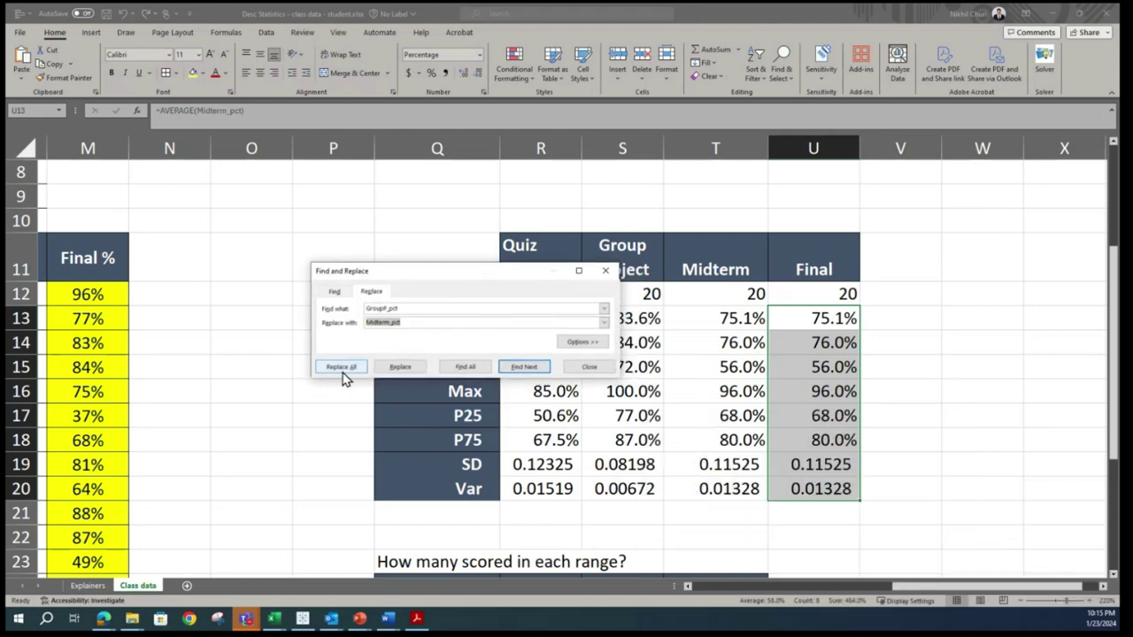
left_click(451, 321)
type("Final_pct")
left_click_drag(404, 321, 310, 319)
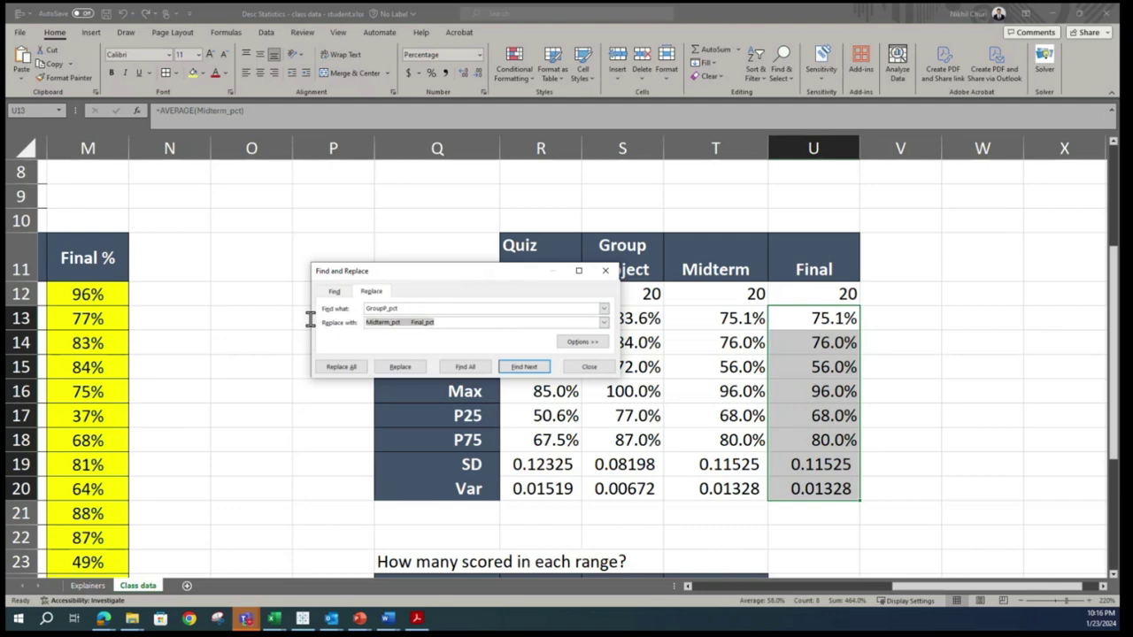
left_click(402, 322)
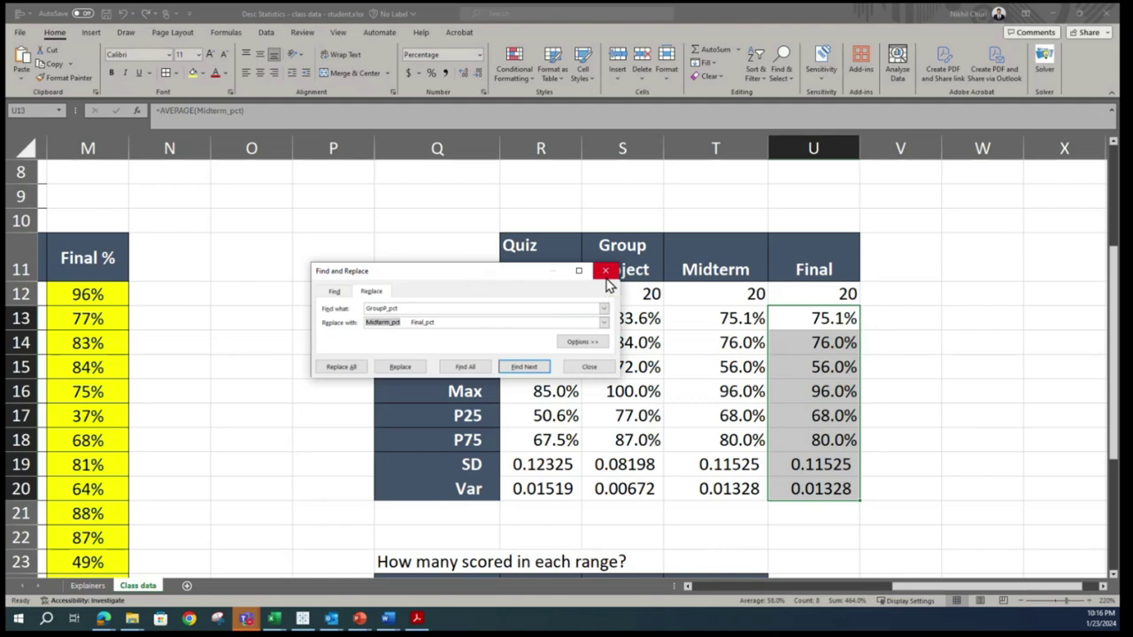
key("BackSpace")
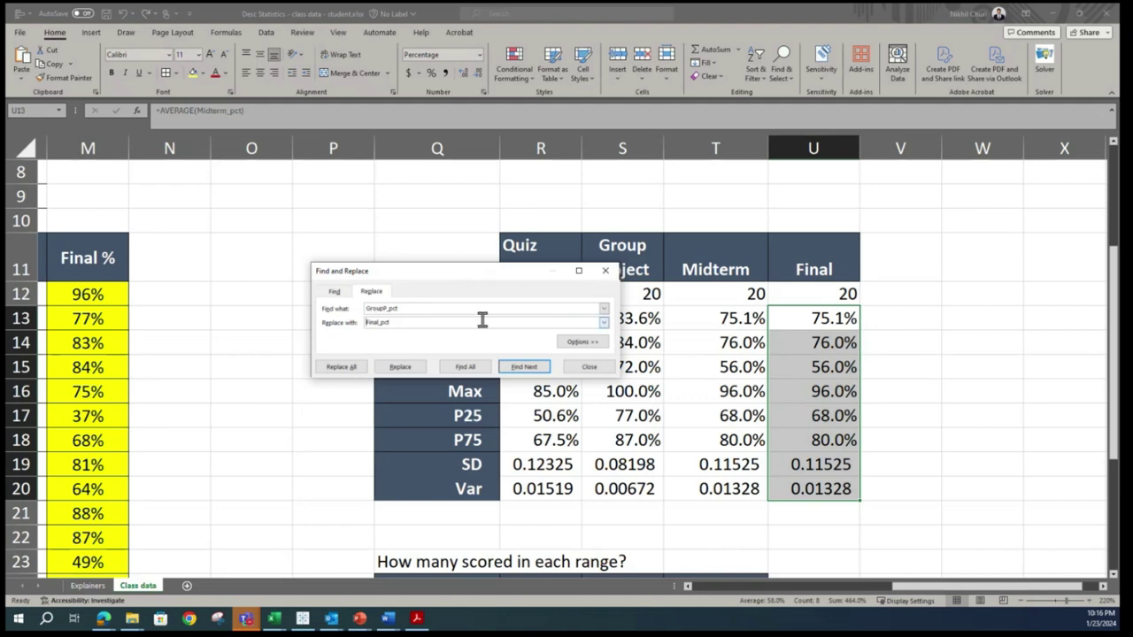
left_click(409, 307)
double_click(393, 307)
left_click(341, 367)
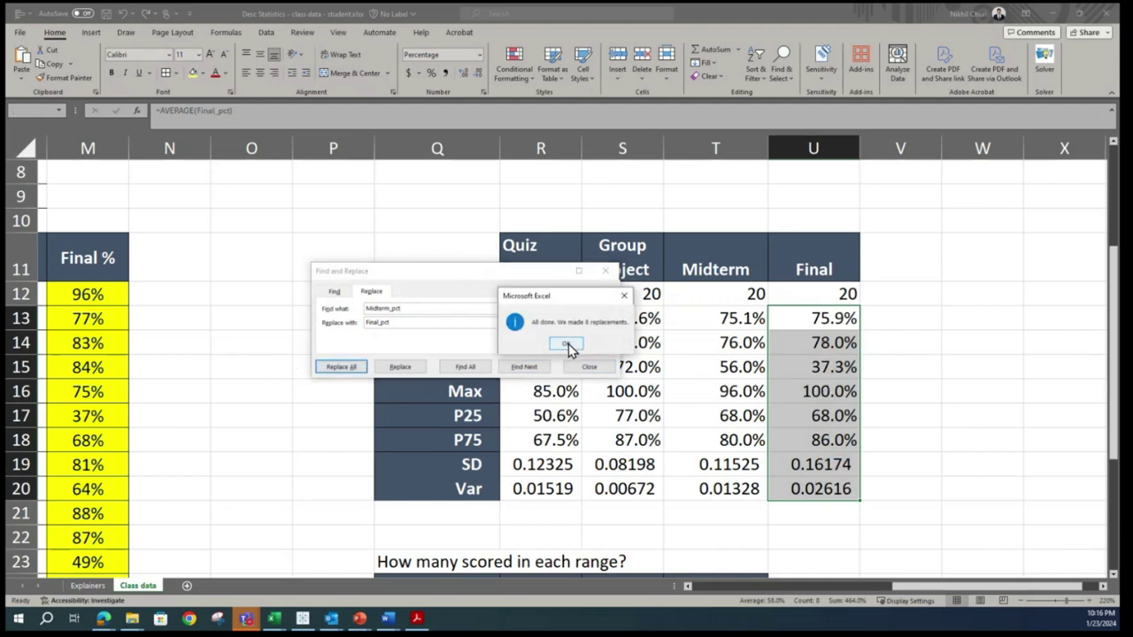
left_click(567, 344)
left_click(590, 367)
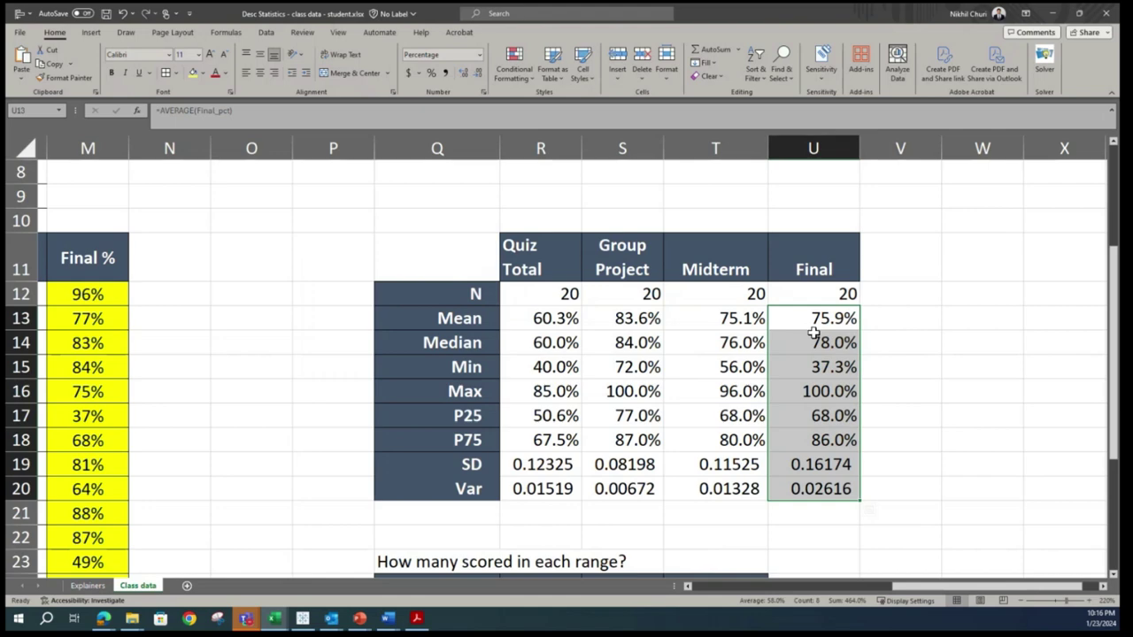
Step: Check that the Final formulas for Median, Max and SD refer to Final_pct
left_click(814, 342)
double_click(811, 391)
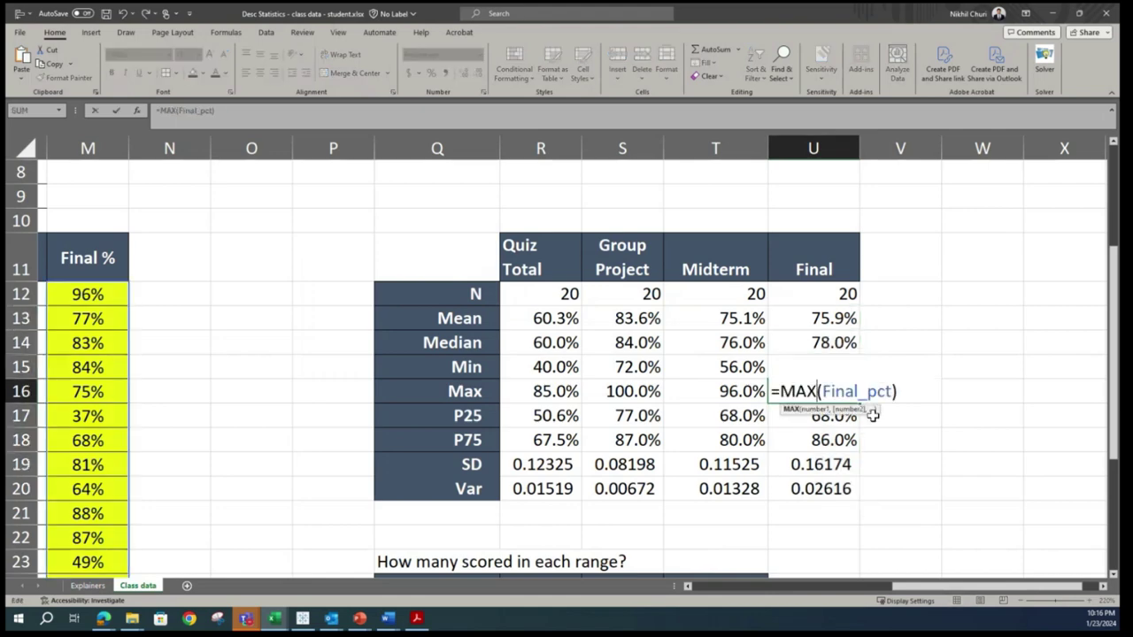
key("Return")
left_click(837, 462)
key("Return")
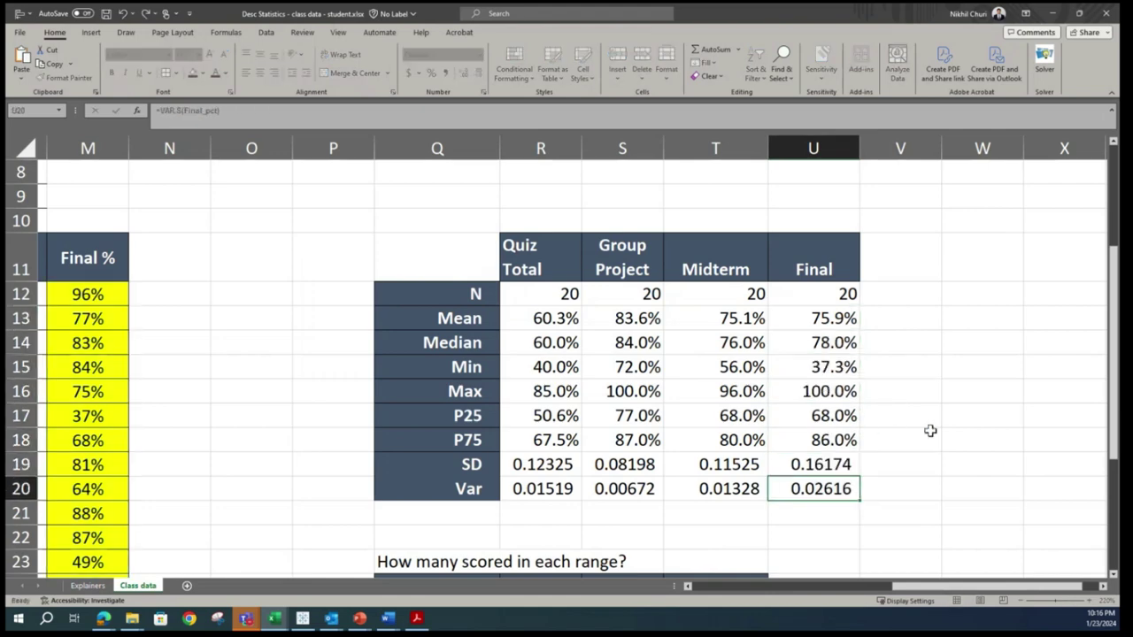
left_click(937, 416)
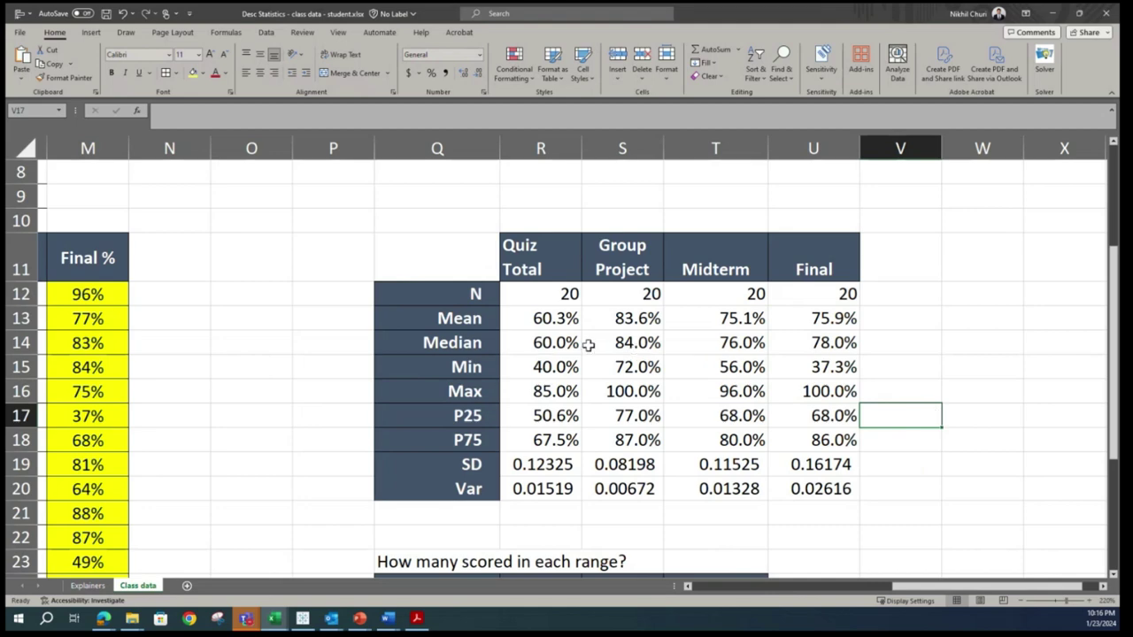
Step: Apply borders to all cells of the descriptive statistics values in R12:U20
left_click_drag(521, 293, 797, 488)
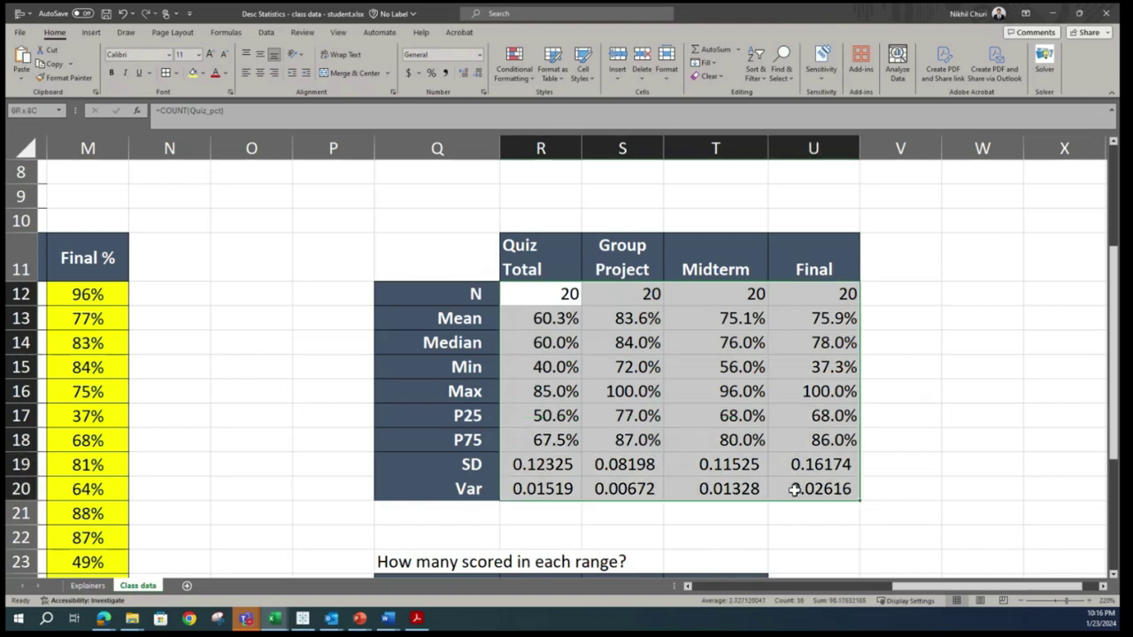
left_click(166, 73)
left_click(817, 437)
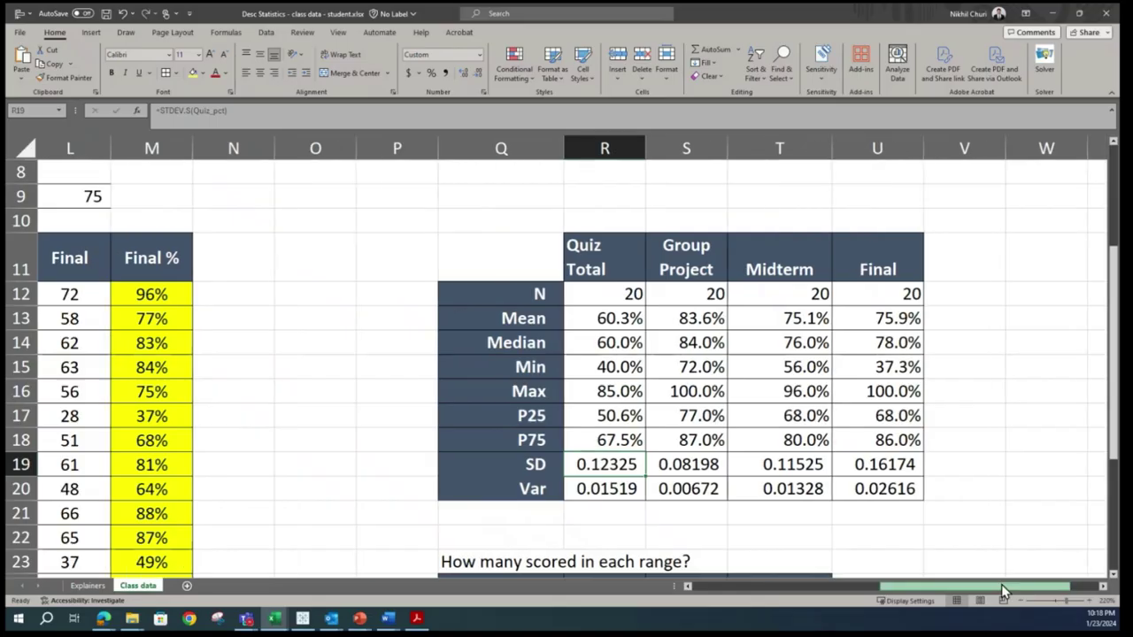
Step: Insert a Box and Whisker chart of the Final % scores in M12:M31 and move it clear of the Final % column
left_click_drag(1001, 584, 903, 584)
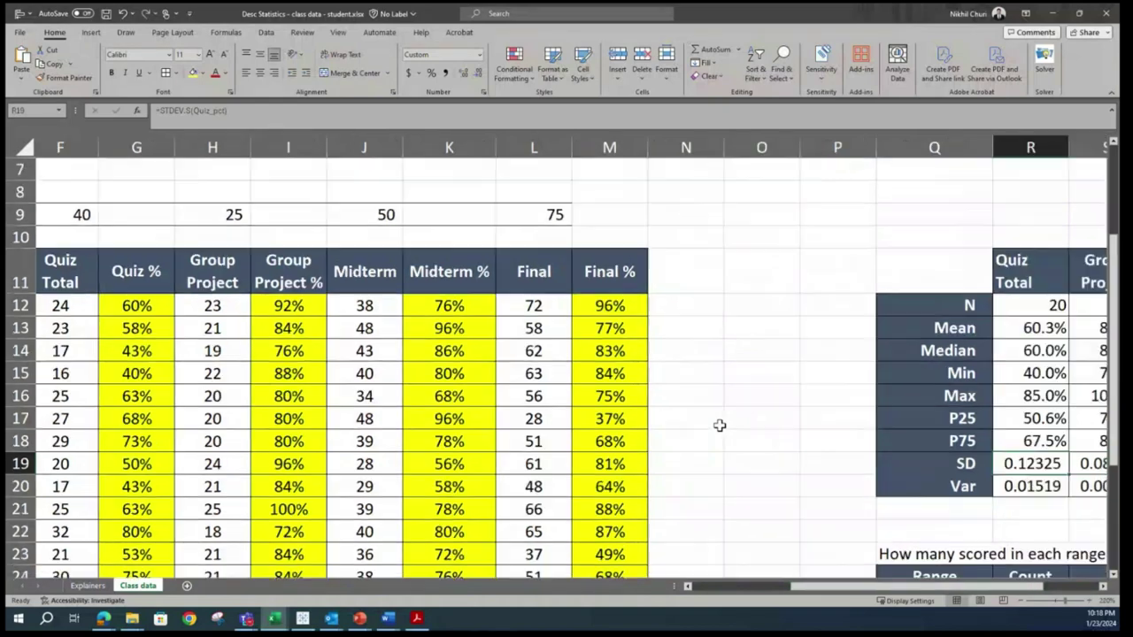
left_click(715, 420)
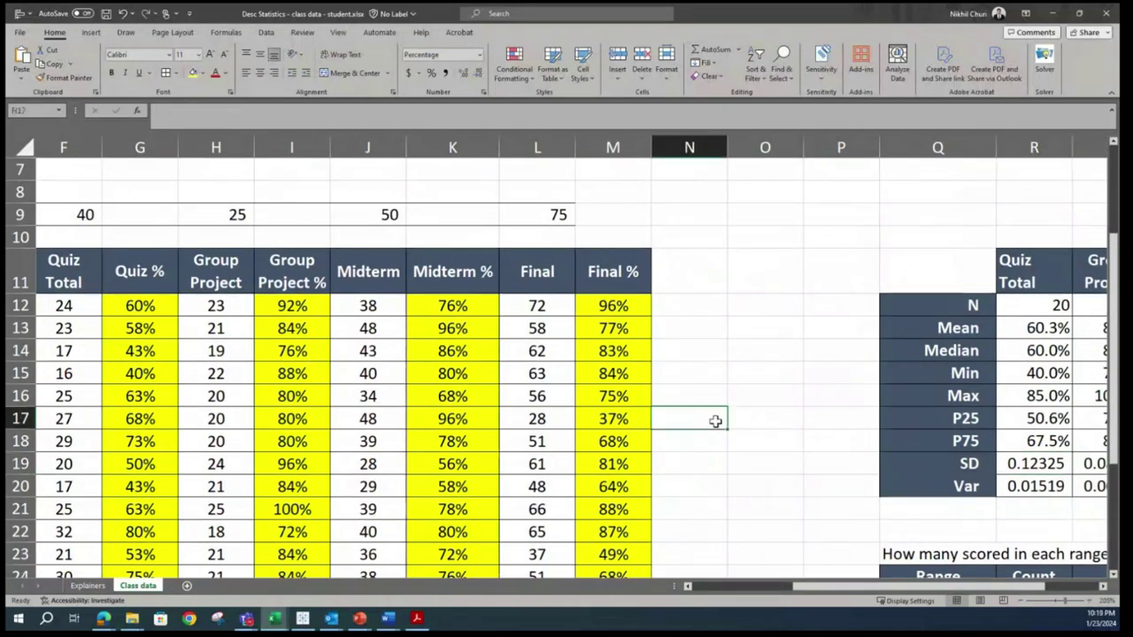
scroll(715, 420, "down", 1)
scroll(753, 470, "down", 1)
scroll(754, 470, "down", 1)
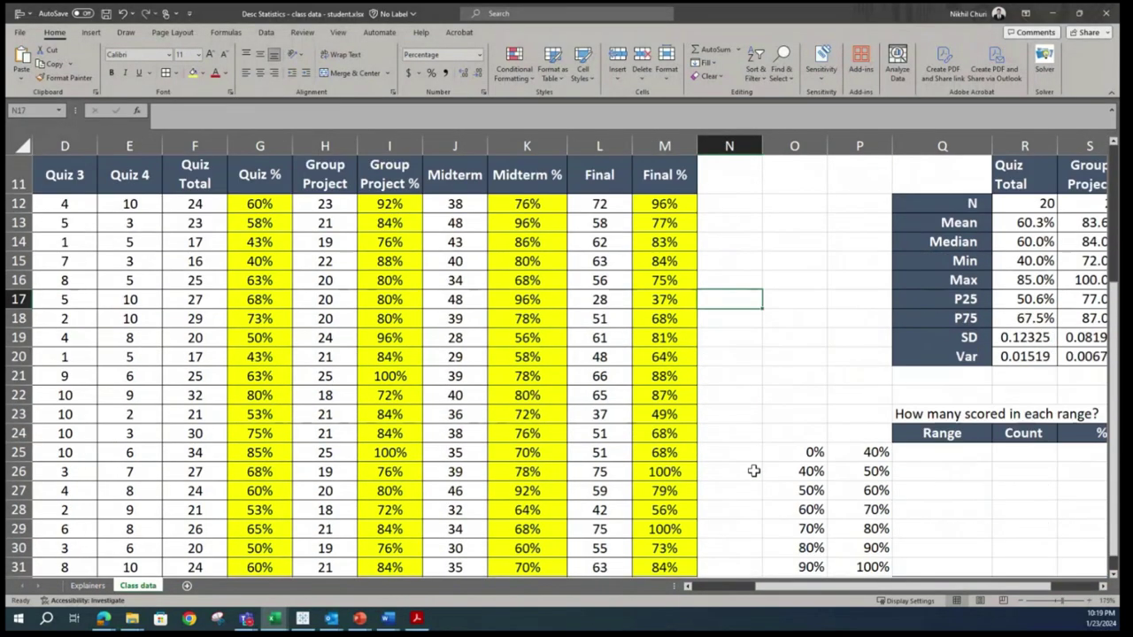
scroll(753, 470, "down", 1)
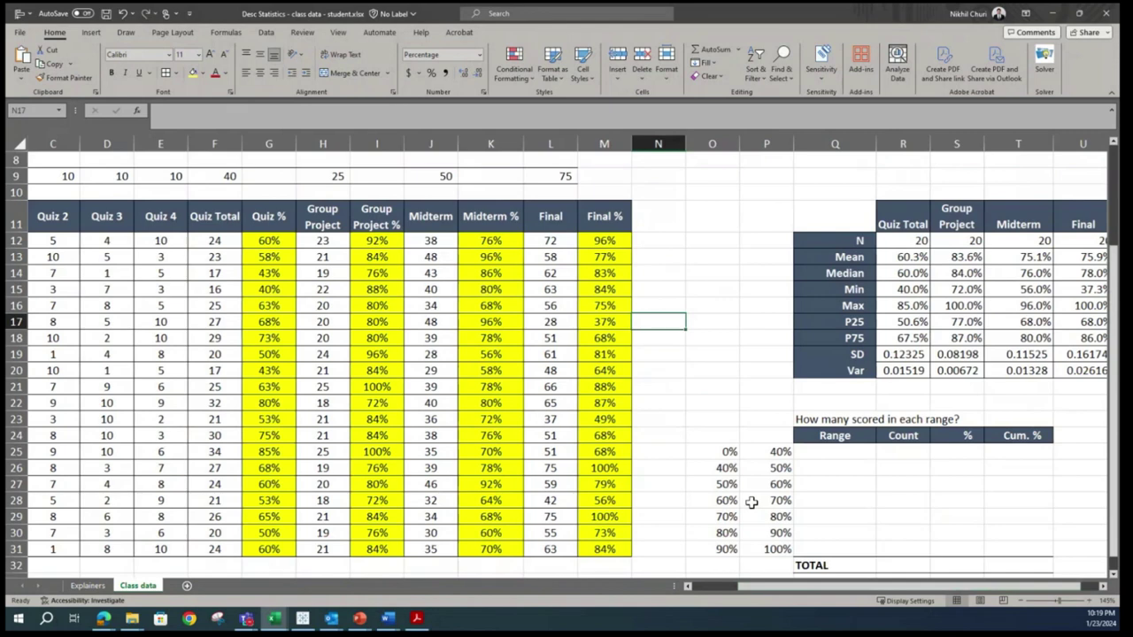
left_click(708, 306)
left_click_drag(604, 240, 607, 549)
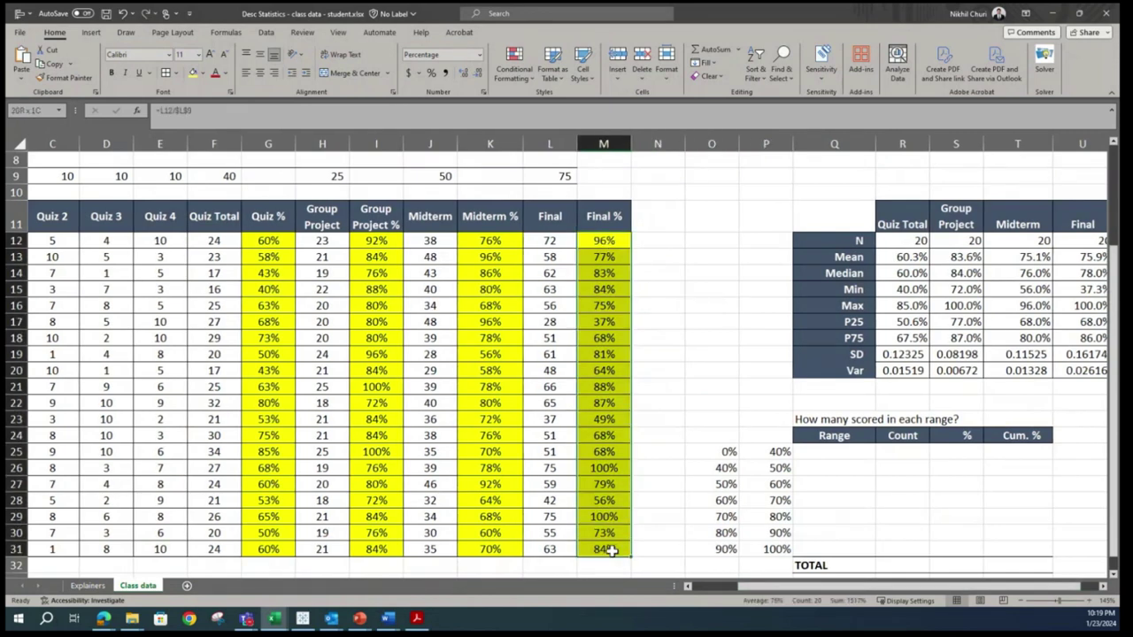
left_click(93, 33)
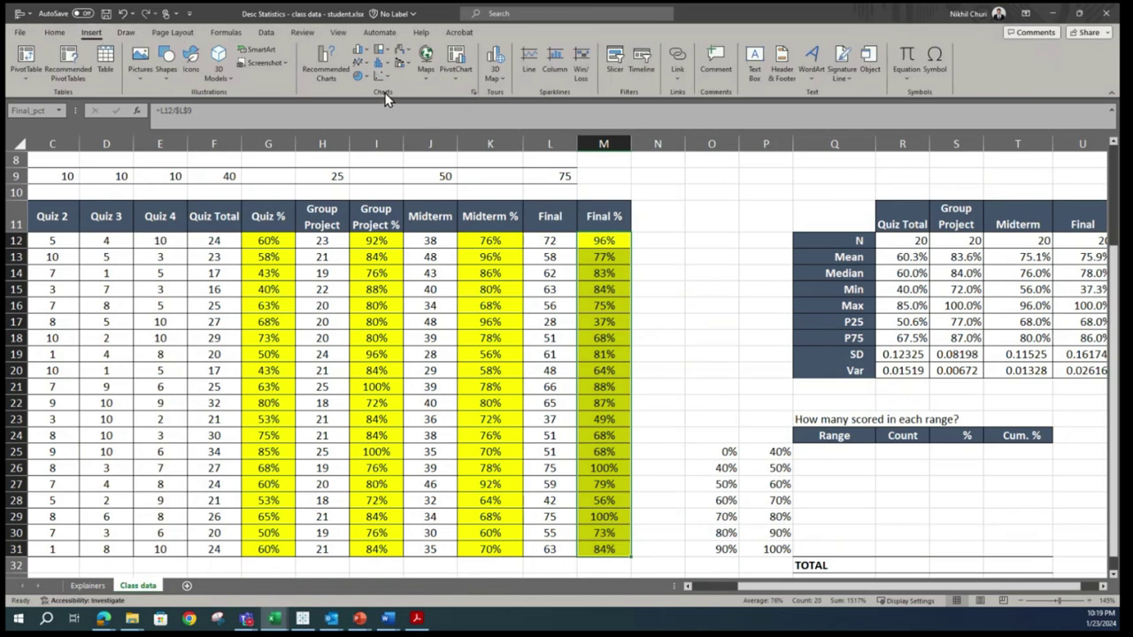
left_click(474, 93)
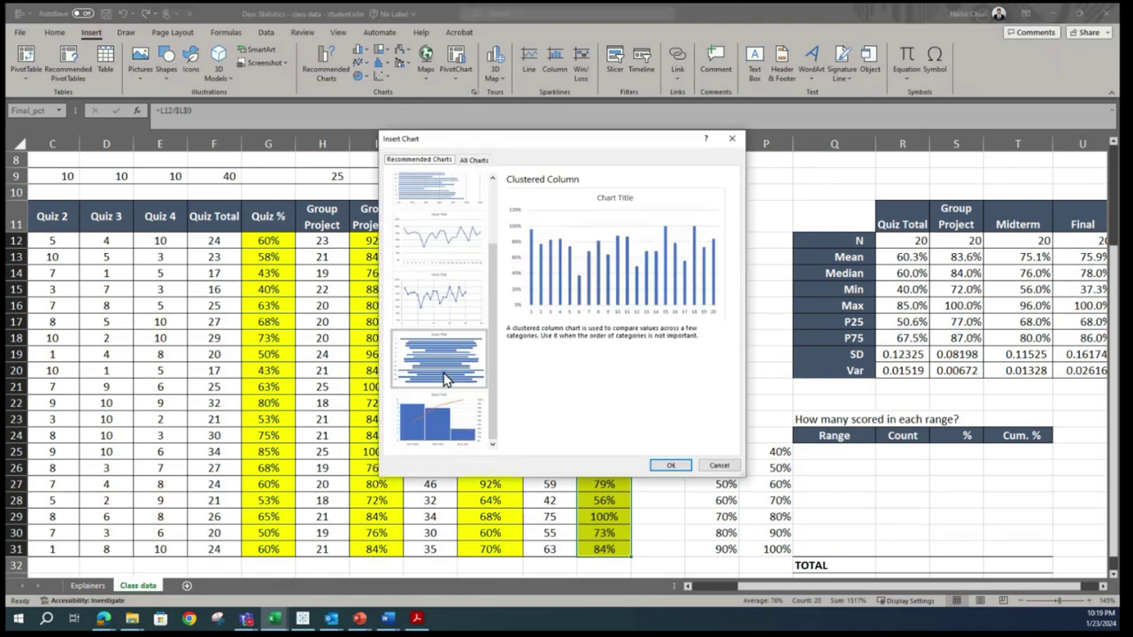
scroll(458, 320, "down", 3)
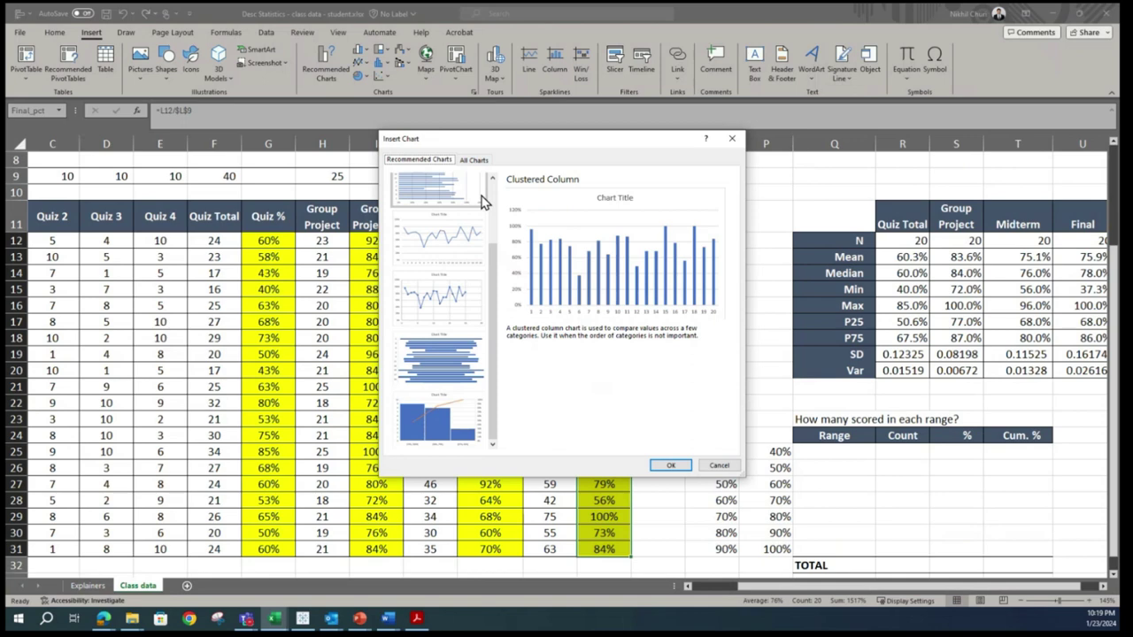
scroll(473, 310, "up", 5)
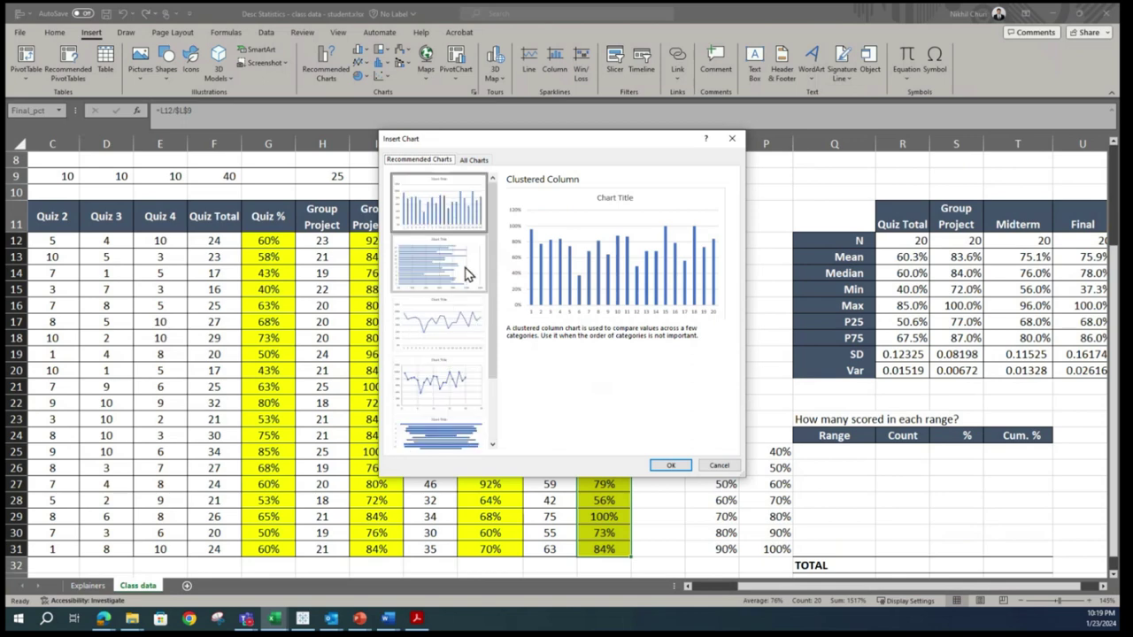
left_click(472, 160)
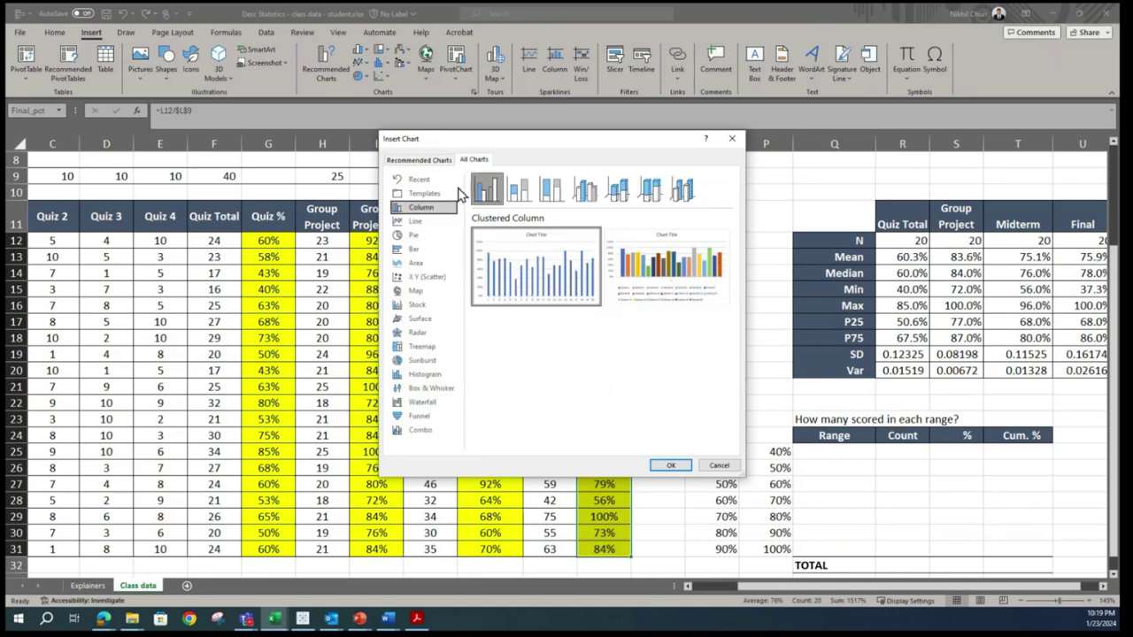
left_click(424, 391)
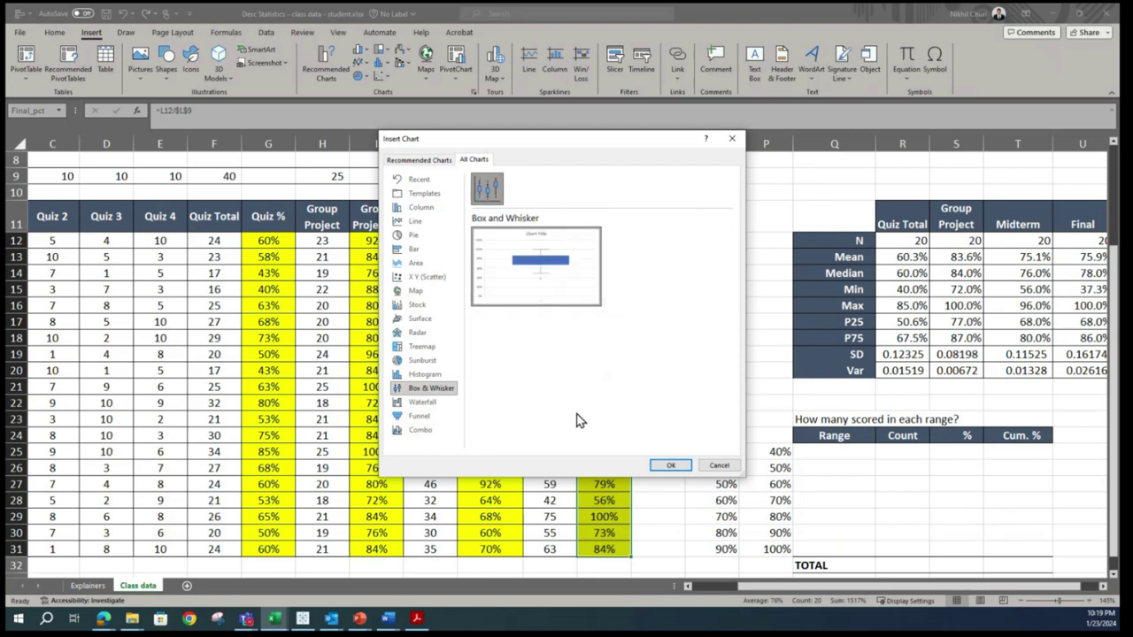
left_click(672, 466)
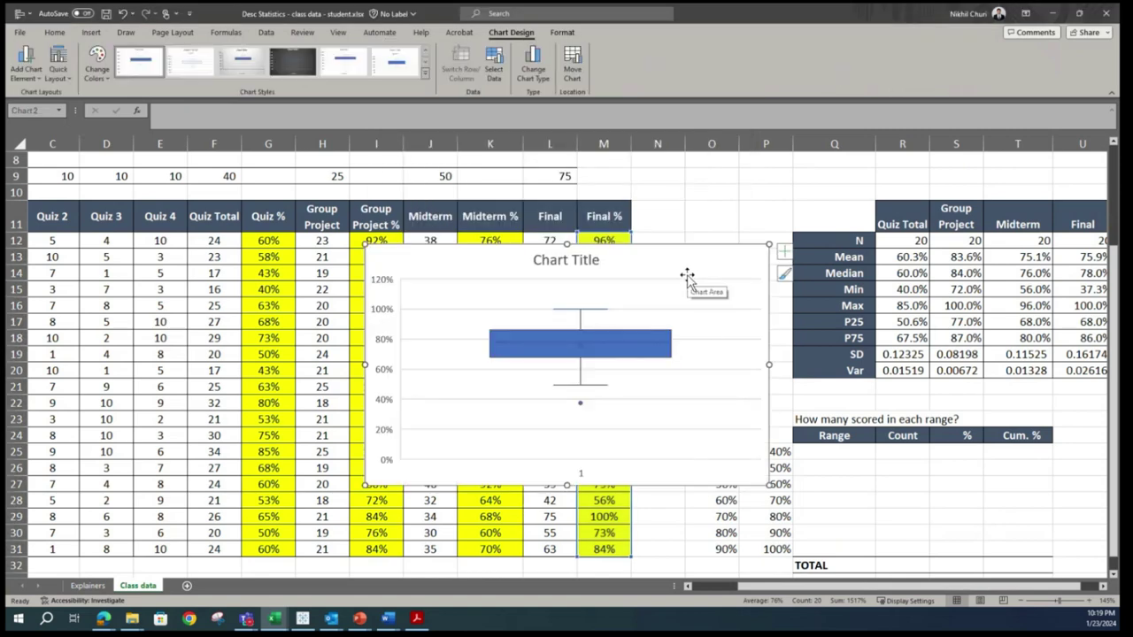
left_click_drag(682, 256, 326, 254)
Step: Replace the chart's placeholder title with "Chart for Final % & Midterm"
left_click(270, 249)
triple_click(271, 249)
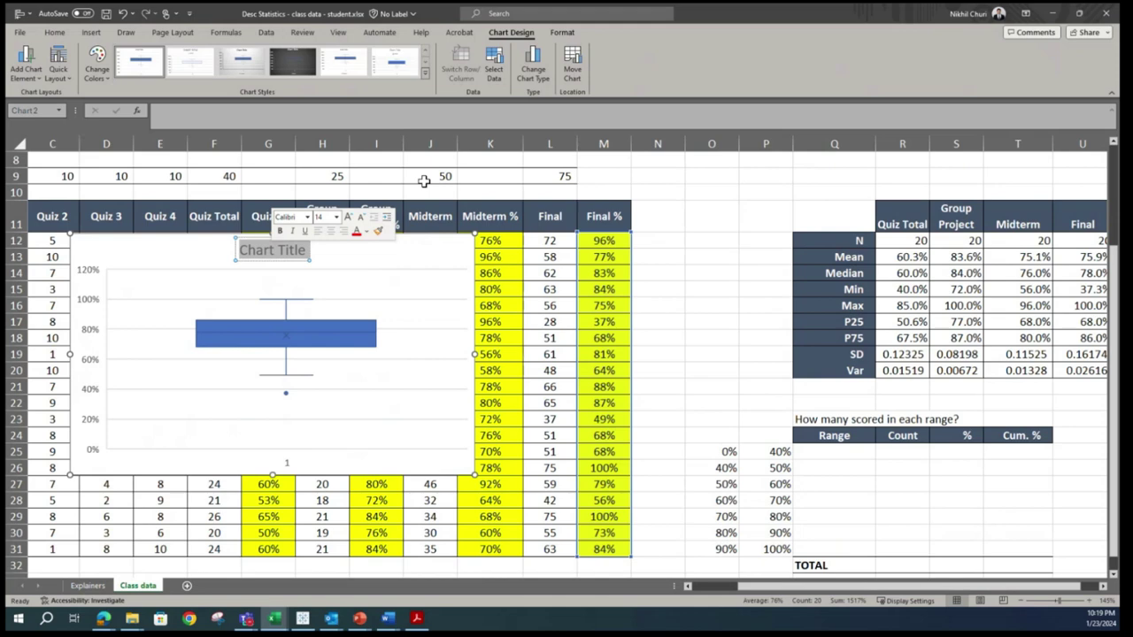
type("Box")
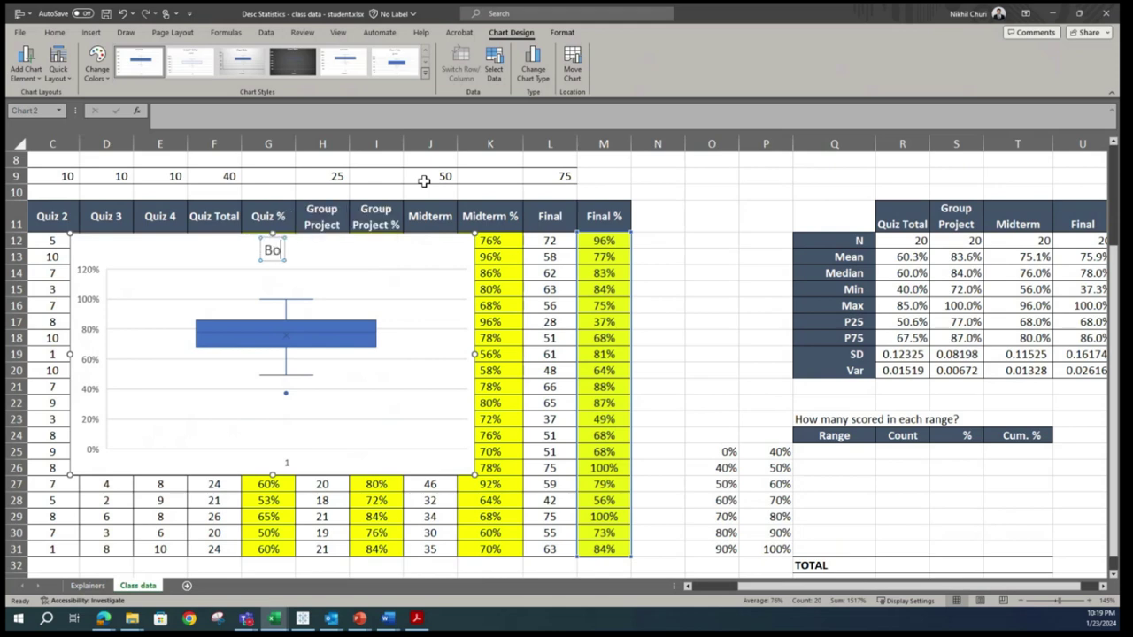
key("BackSpace")
key("BackSpace")
key("BackSpace")
type("Chart for")
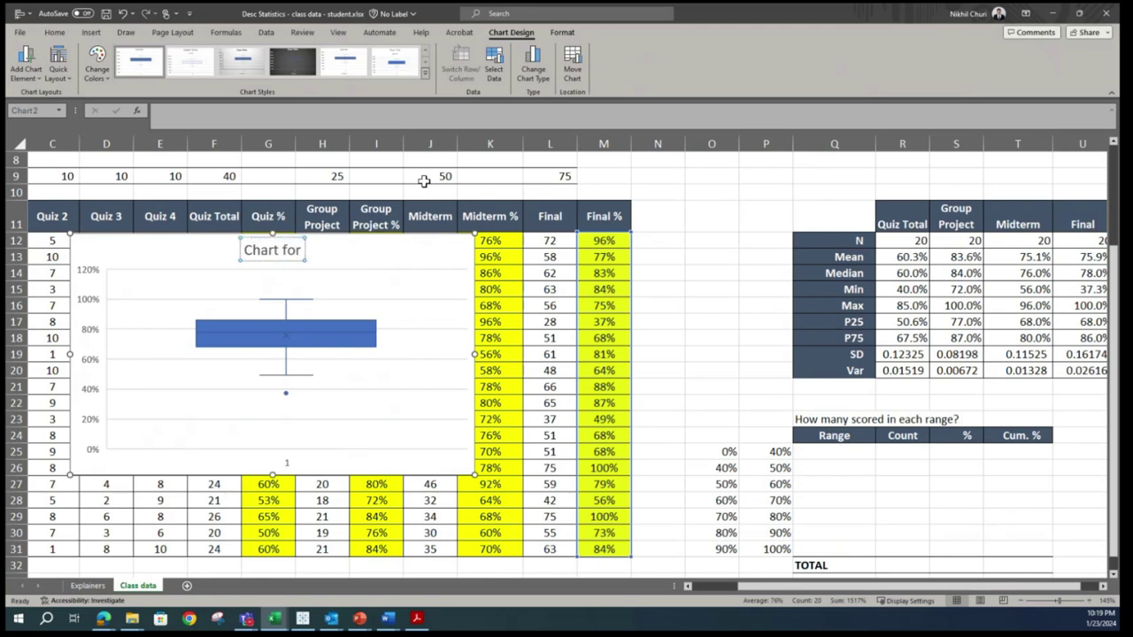
type(" Fin")
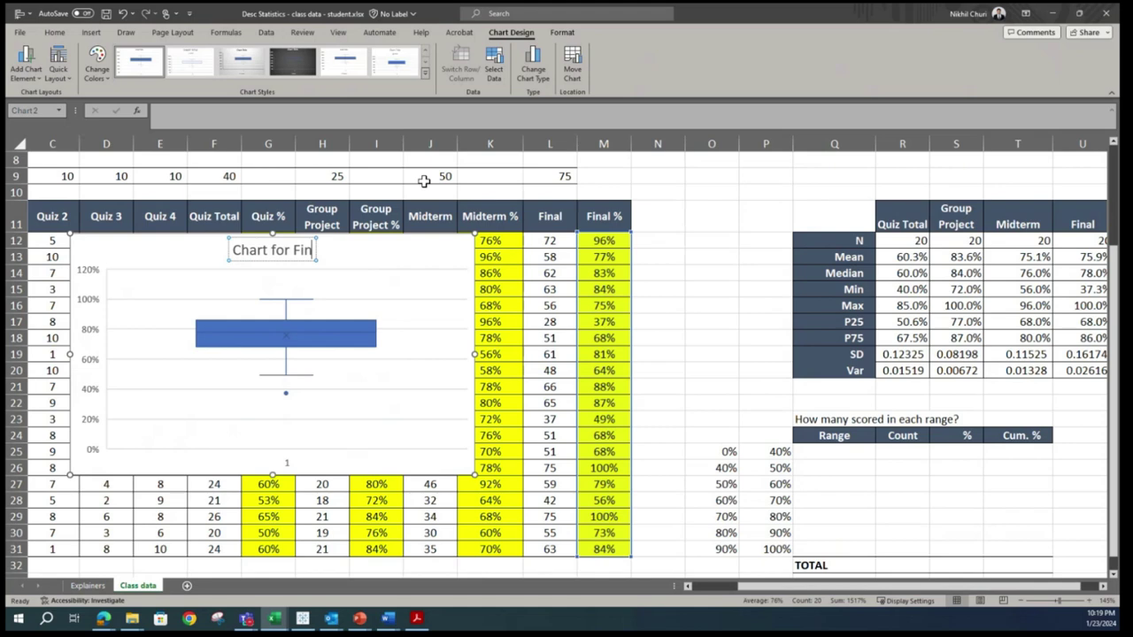
type("al %")
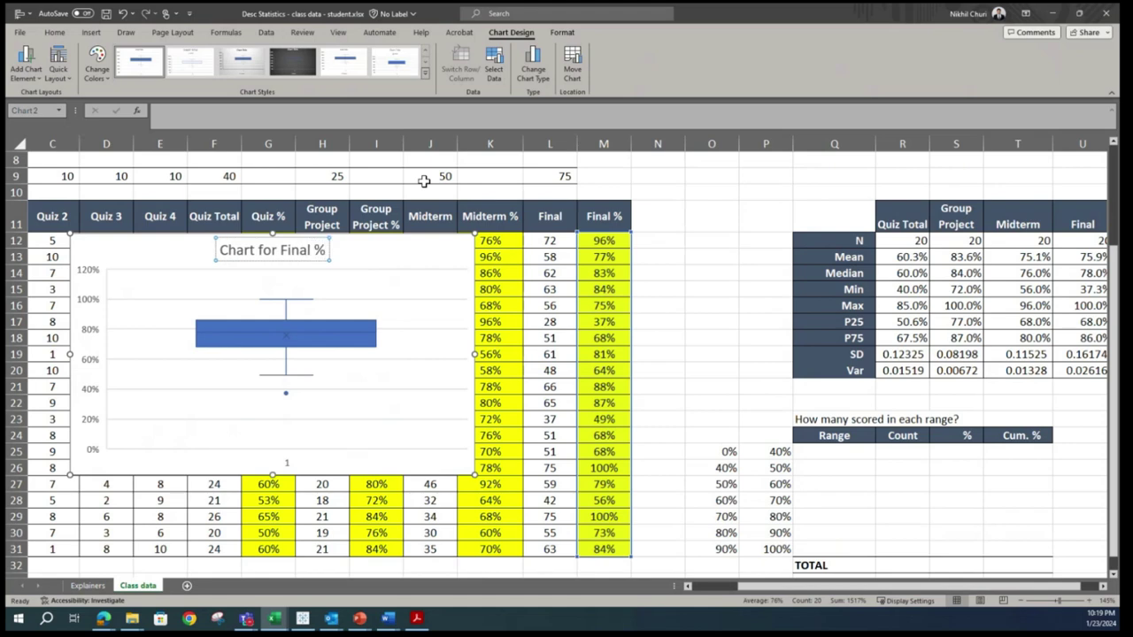
type(" & Midterm")
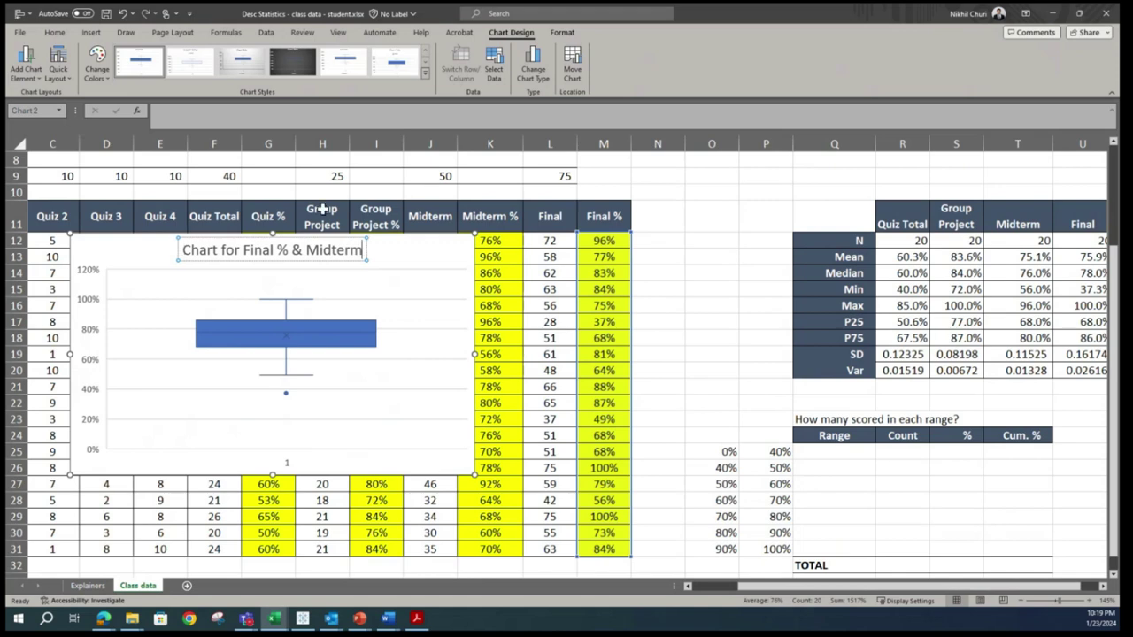
Step: Remove the percent sign from the title so it reads "Chart for Final & Midterm", and shift the chart slightly
left_click(298, 250)
key("BackSpace")
key("BackSpace")
key("BackSpace")
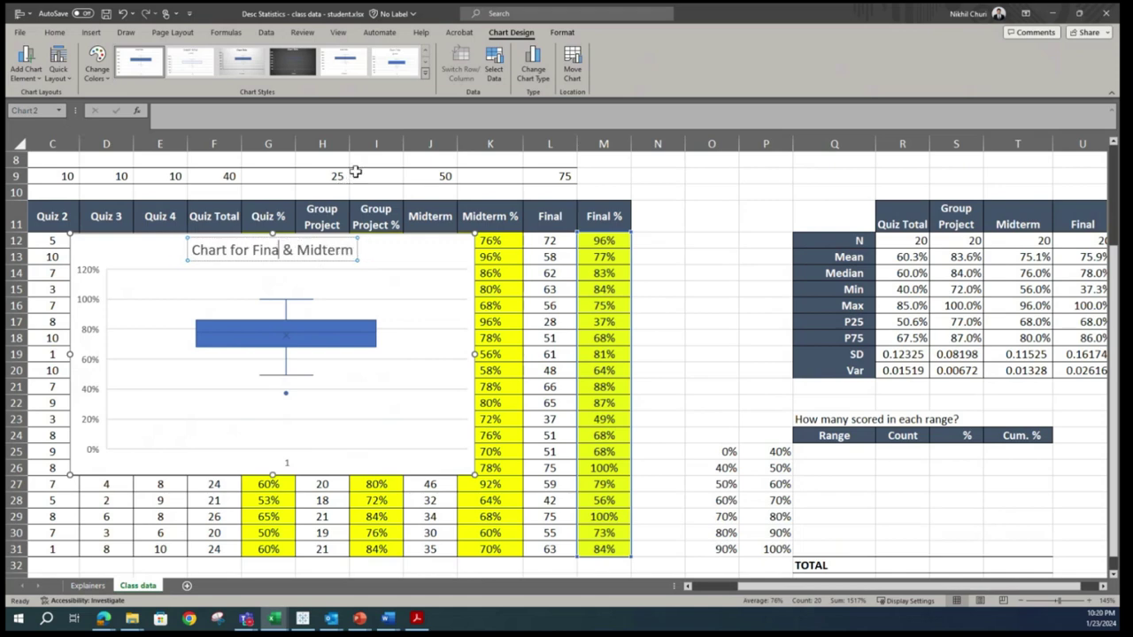
type("l")
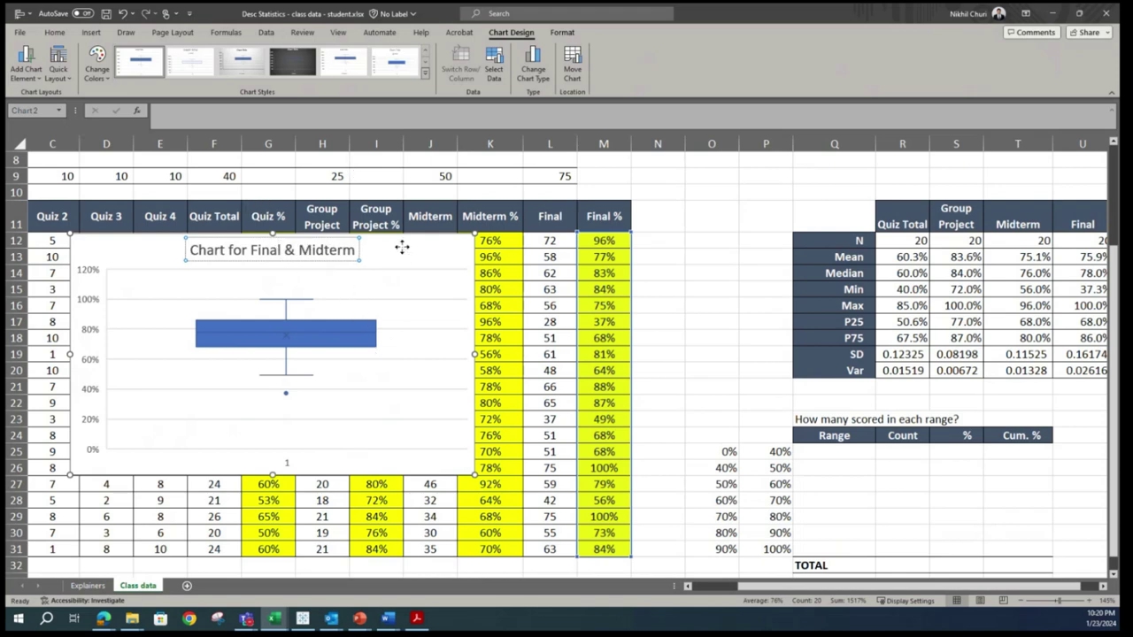
left_click_drag(399, 245, 426, 248)
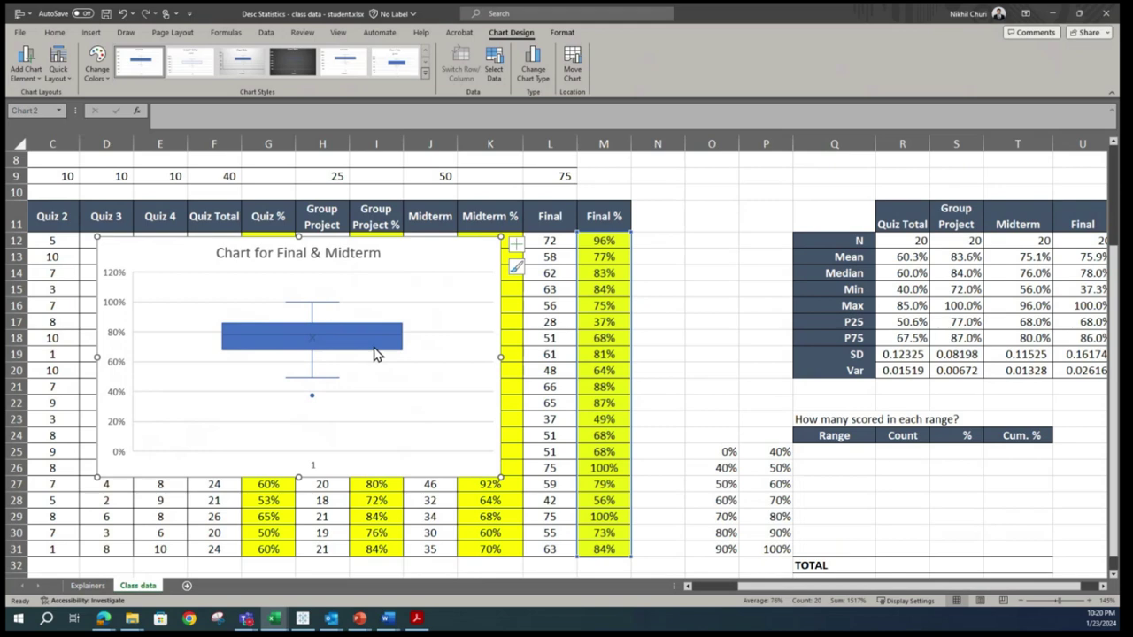
Step: Add data labels to the box and whisker series
left_click(337, 338)
right_click(337, 337)
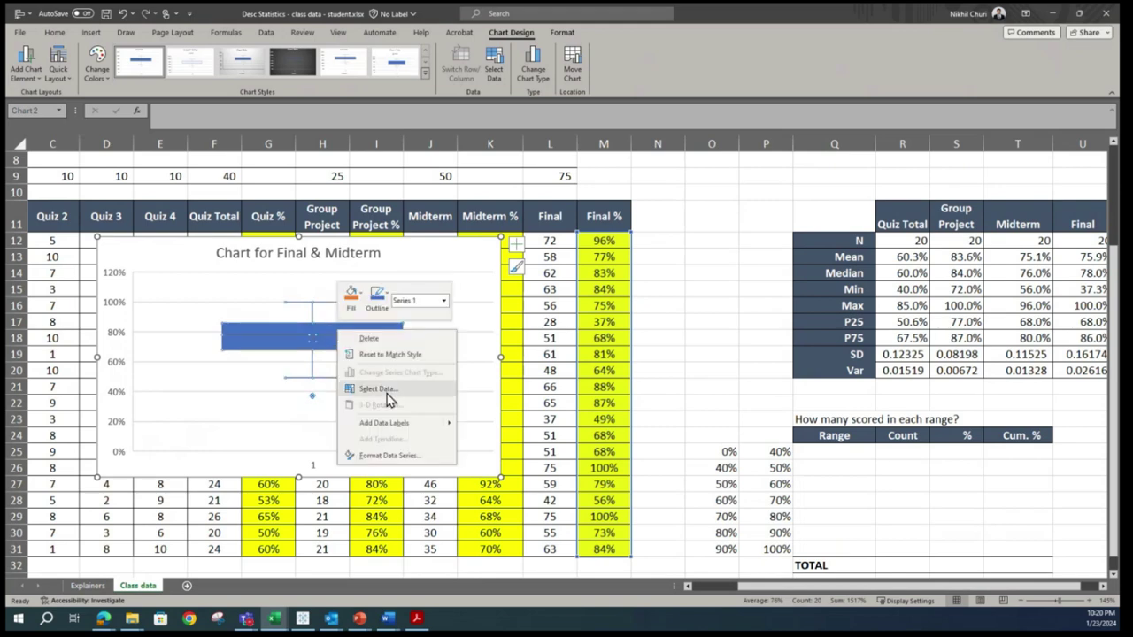
left_click(405, 423)
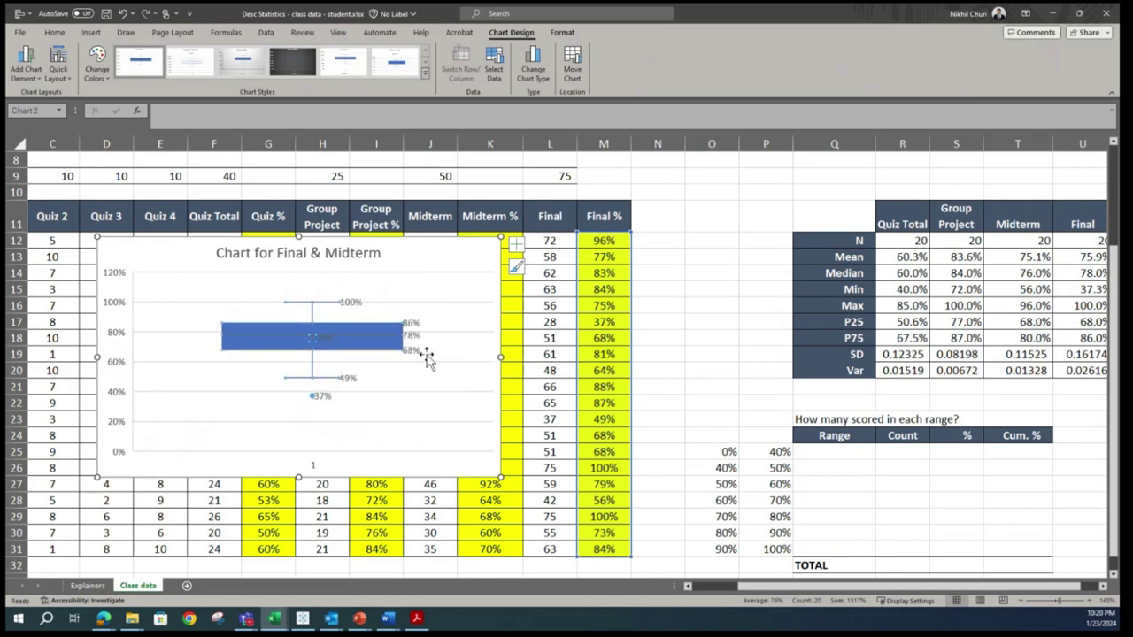
Step: Move the chart beside the statistics table and enlarge it in height and width
left_click_drag(457, 254, 712, 200)
scroll(946, 587, "right", 1)
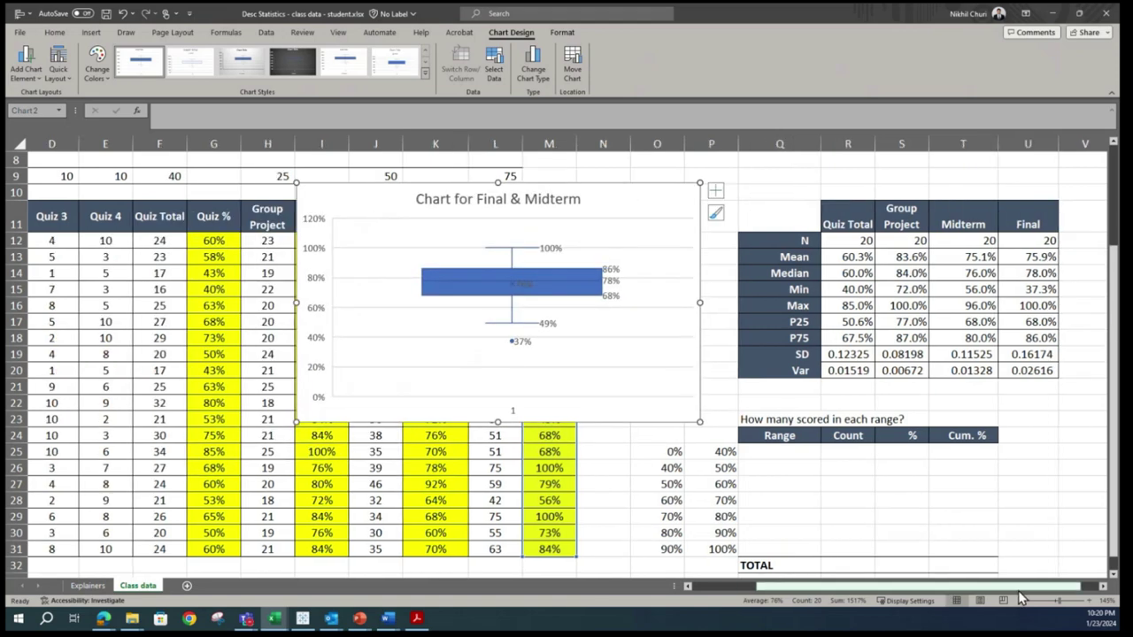
left_click_drag(699, 421, 699, 533)
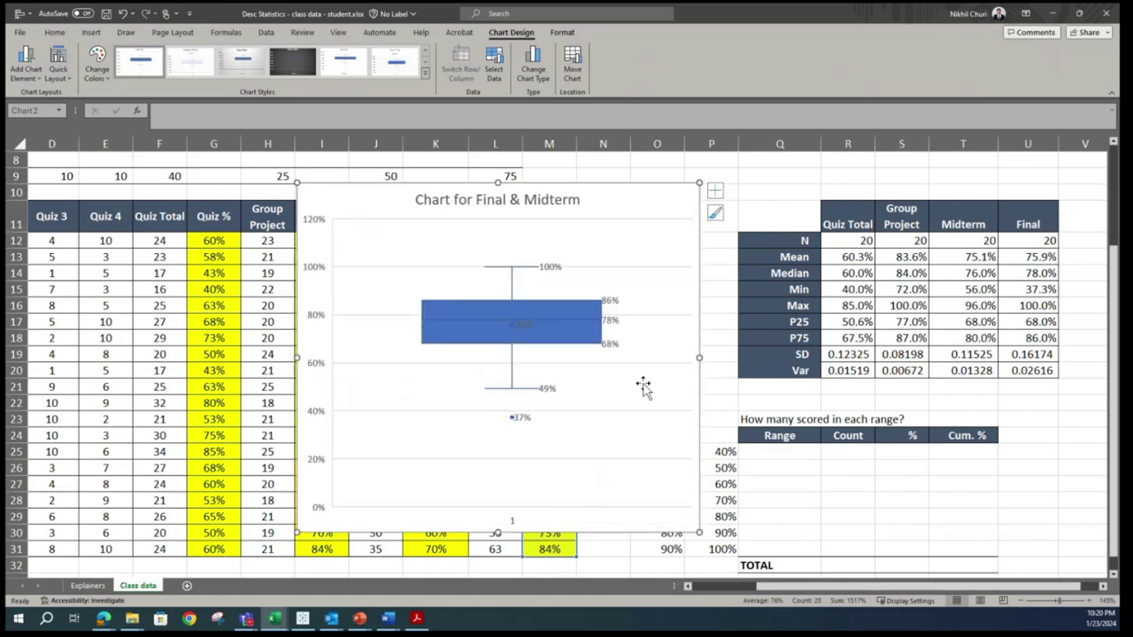
left_click_drag(297, 358, 234, 354)
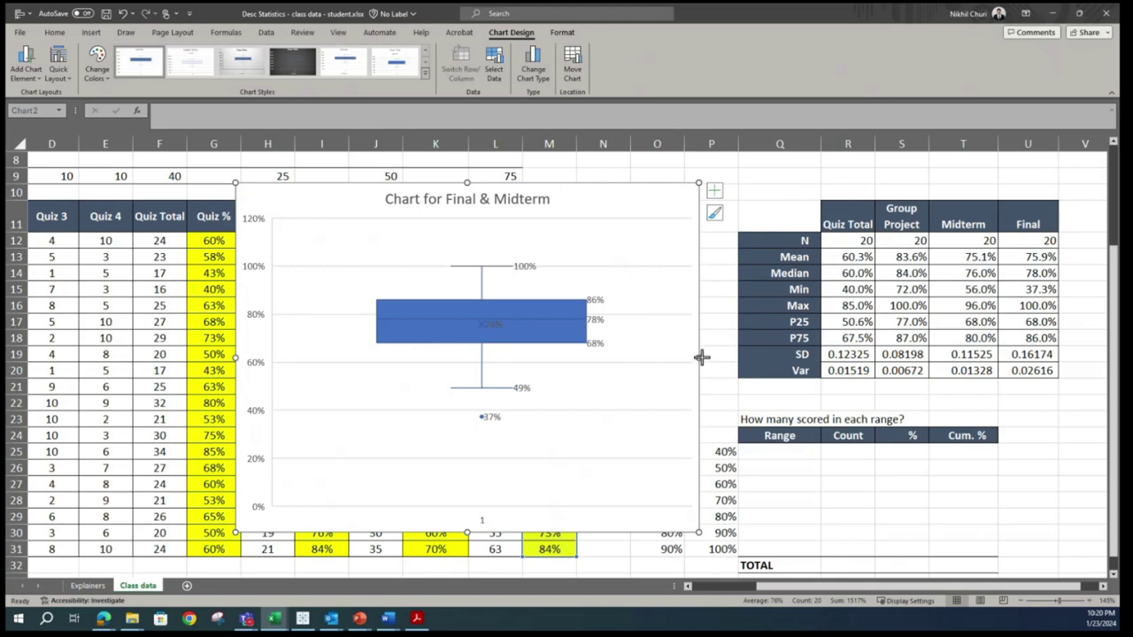
left_click_drag(699, 357, 723, 357)
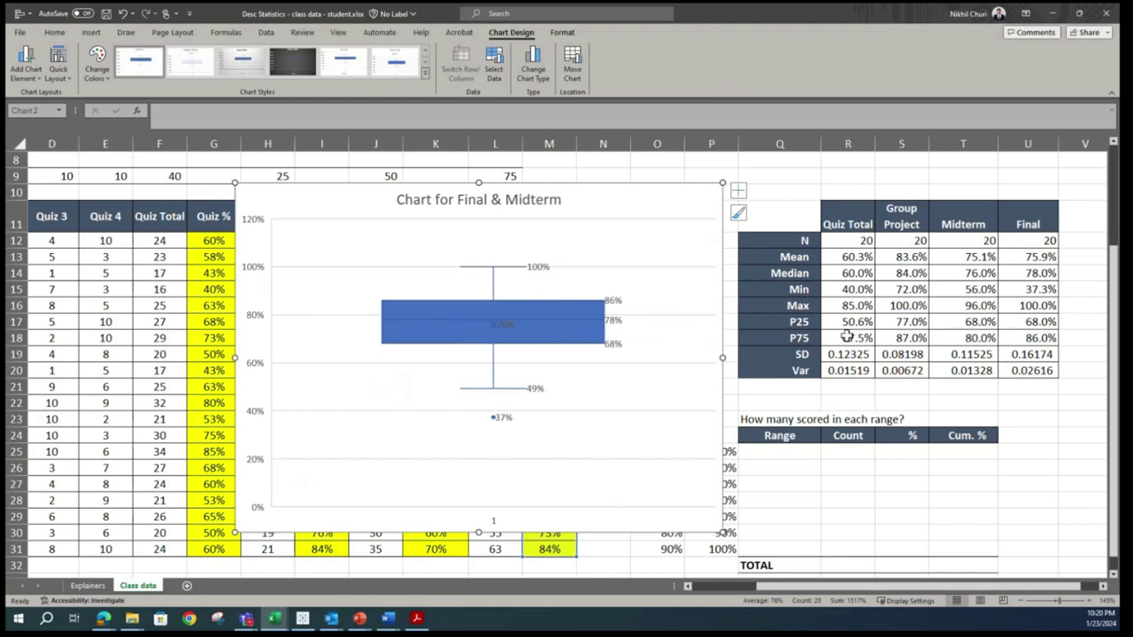
Step: Move the enlarged chart over the score columns, clear of the range limits in columns O and P
mouse_move(609, 352)
mouse_move(614, 308)
mouse_move(518, 275)
mouse_move(497, 426)
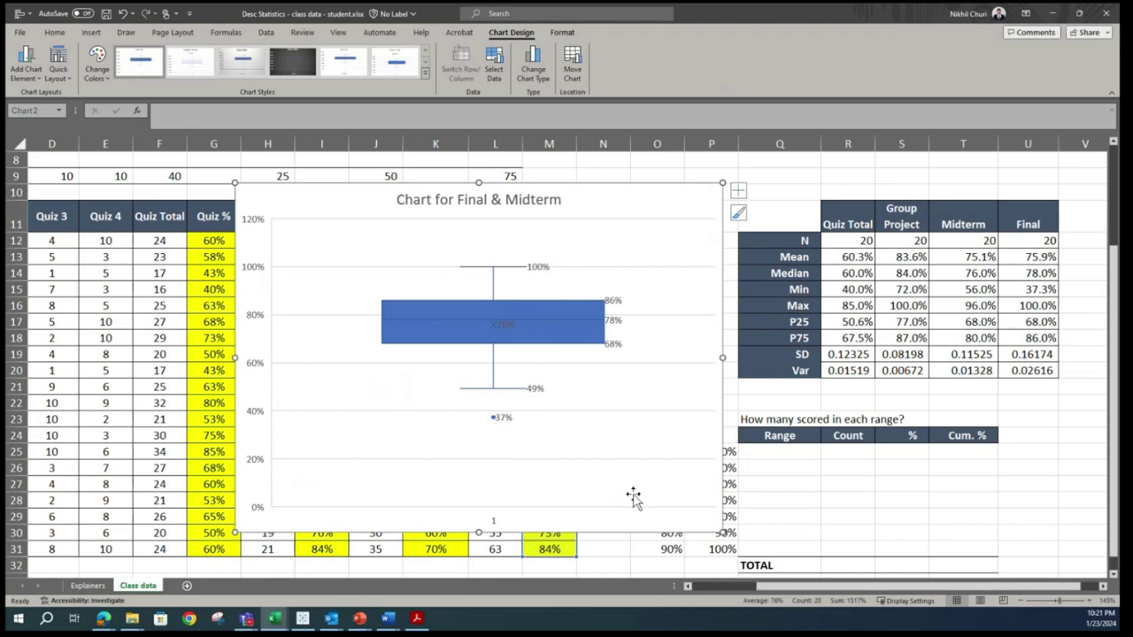
left_click_drag(614, 200, 443, 186)
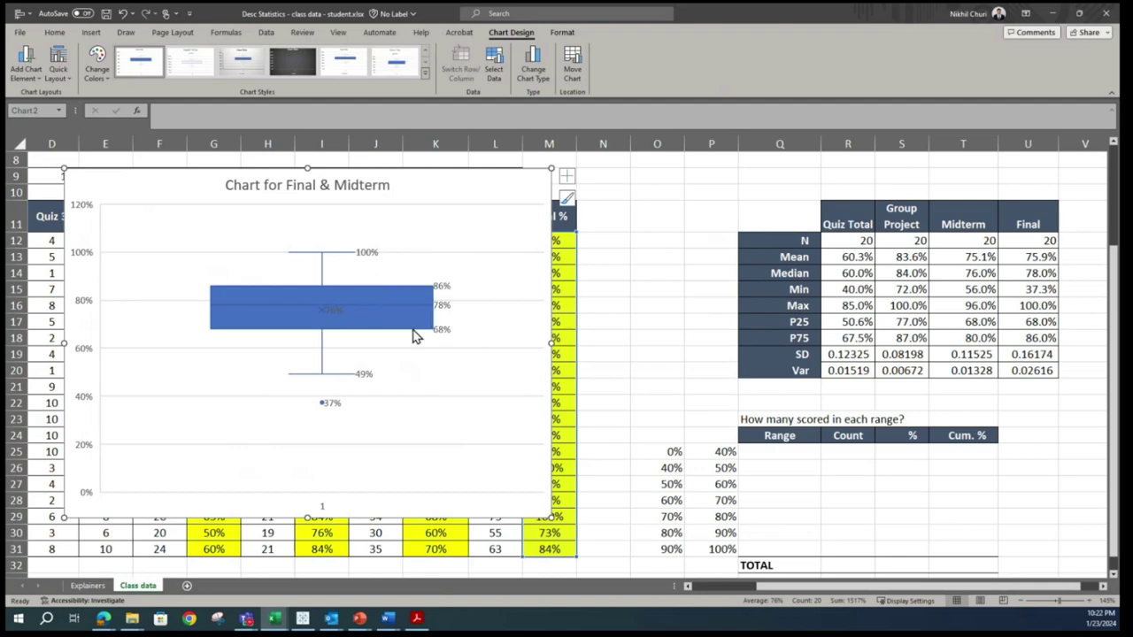
Step: Move the box plot clear of the score columns and name its existing series from the Final % header in cell M11
left_click_drag(481, 182, 990, 175)
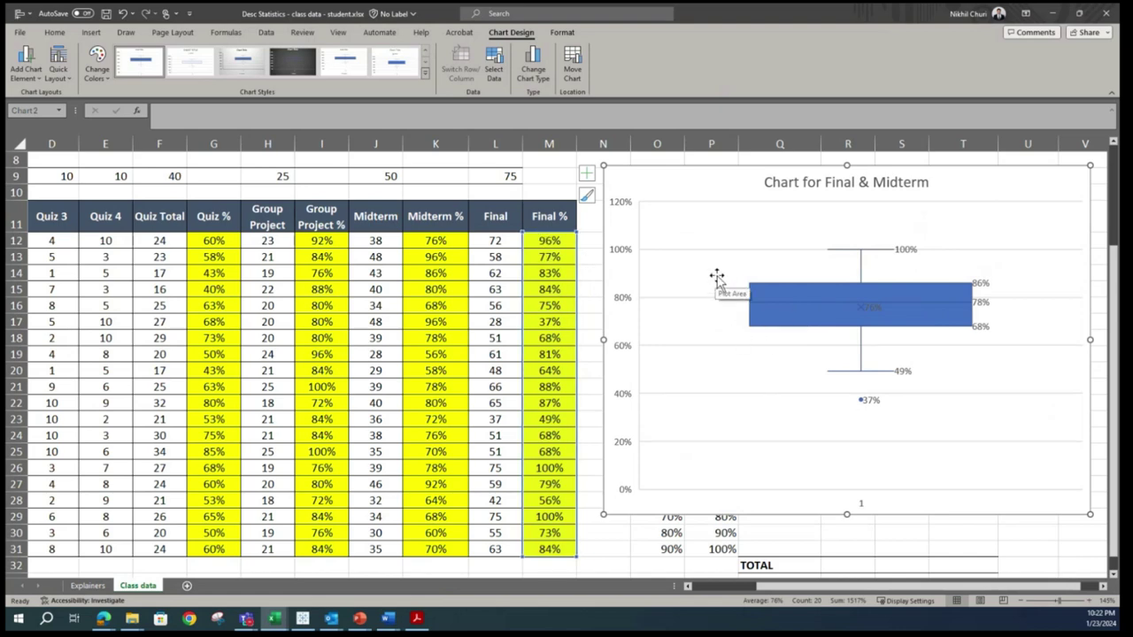
right_click(715, 329)
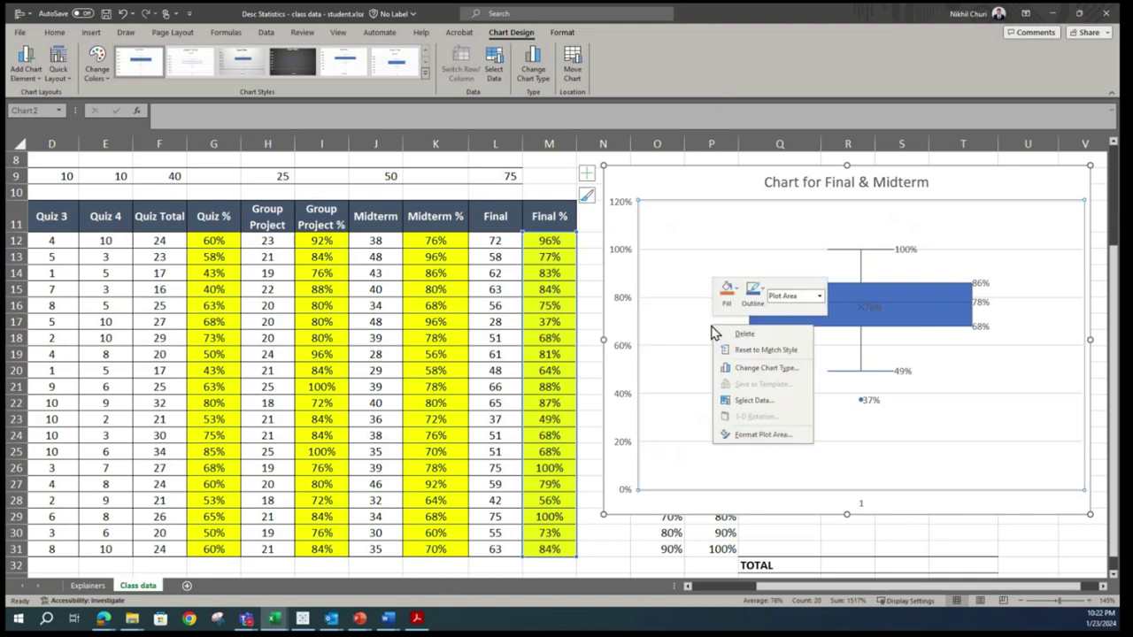
left_click(754, 407)
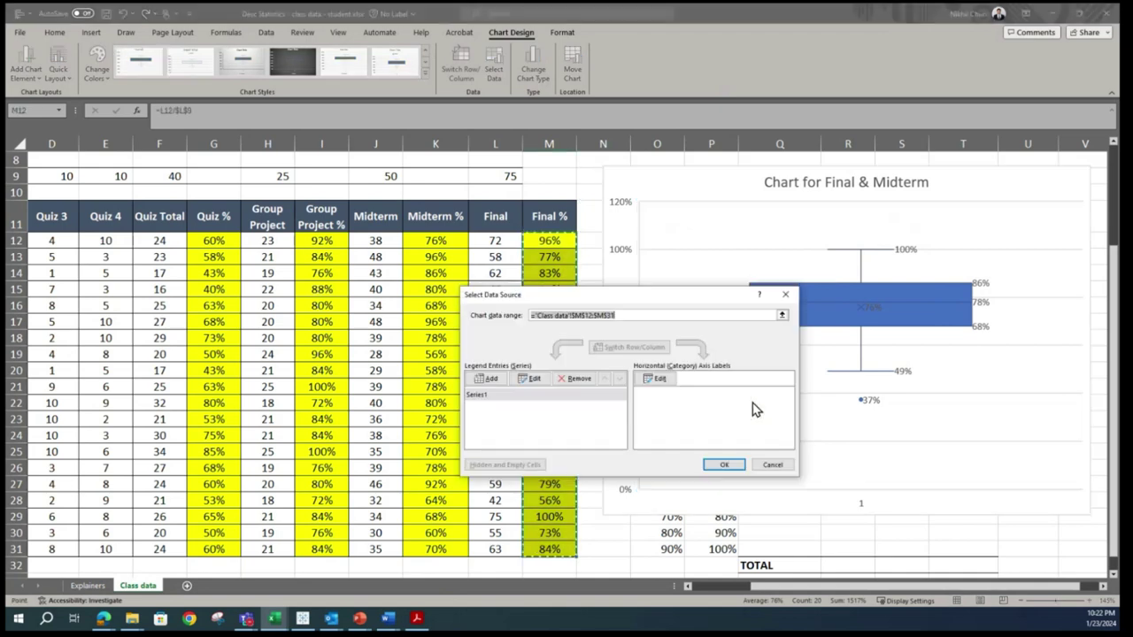
left_click(493, 398)
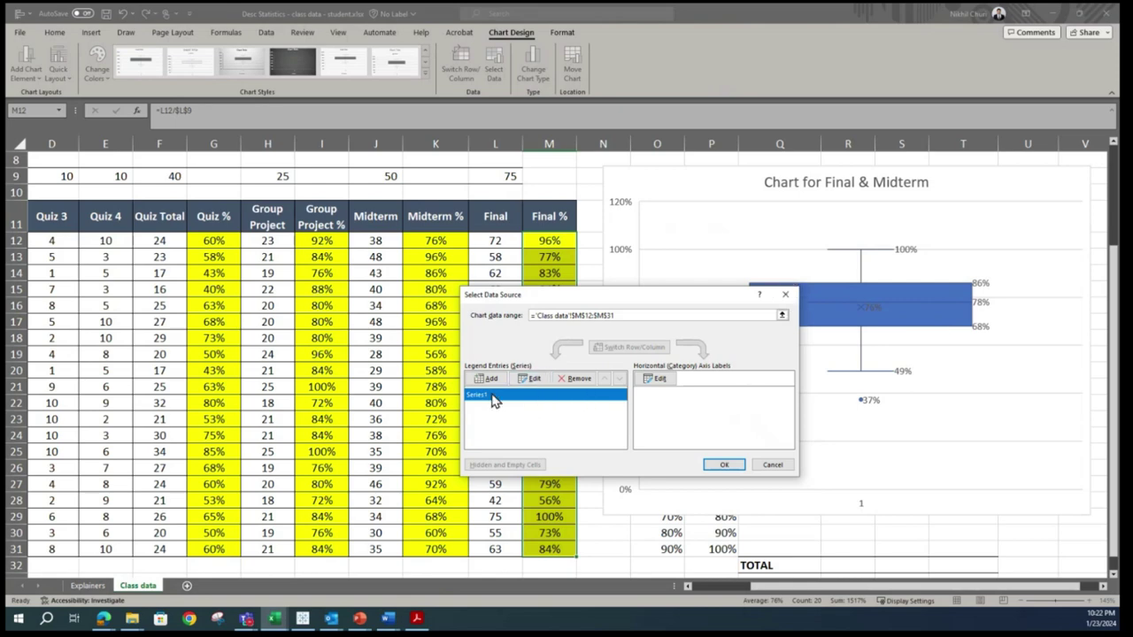
left_click(531, 379)
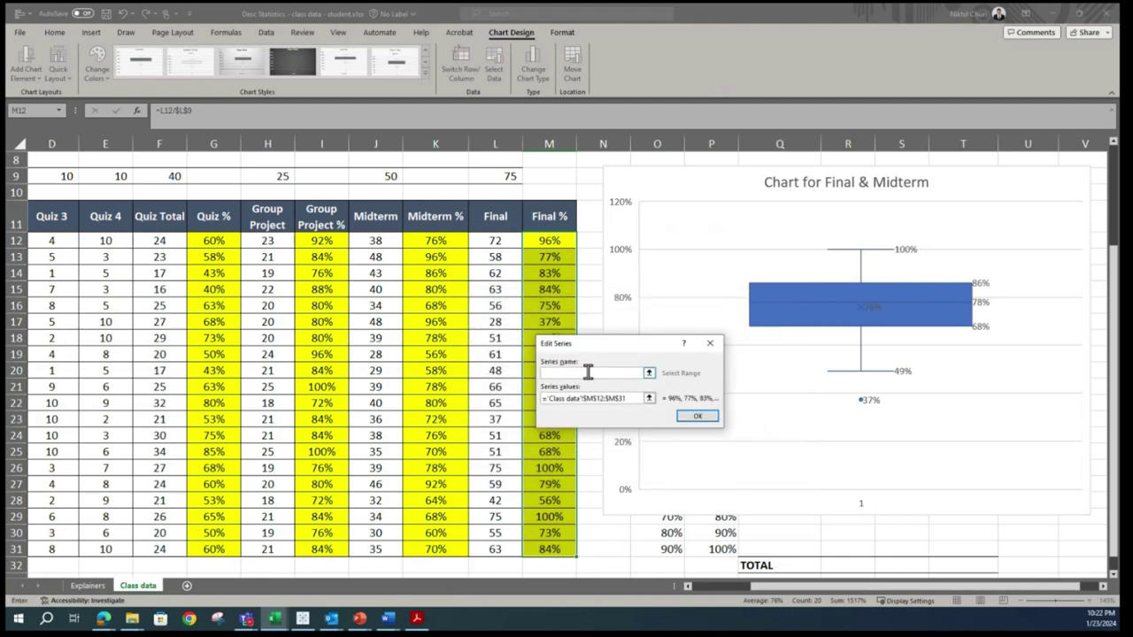
left_click(650, 375)
left_click(550, 217)
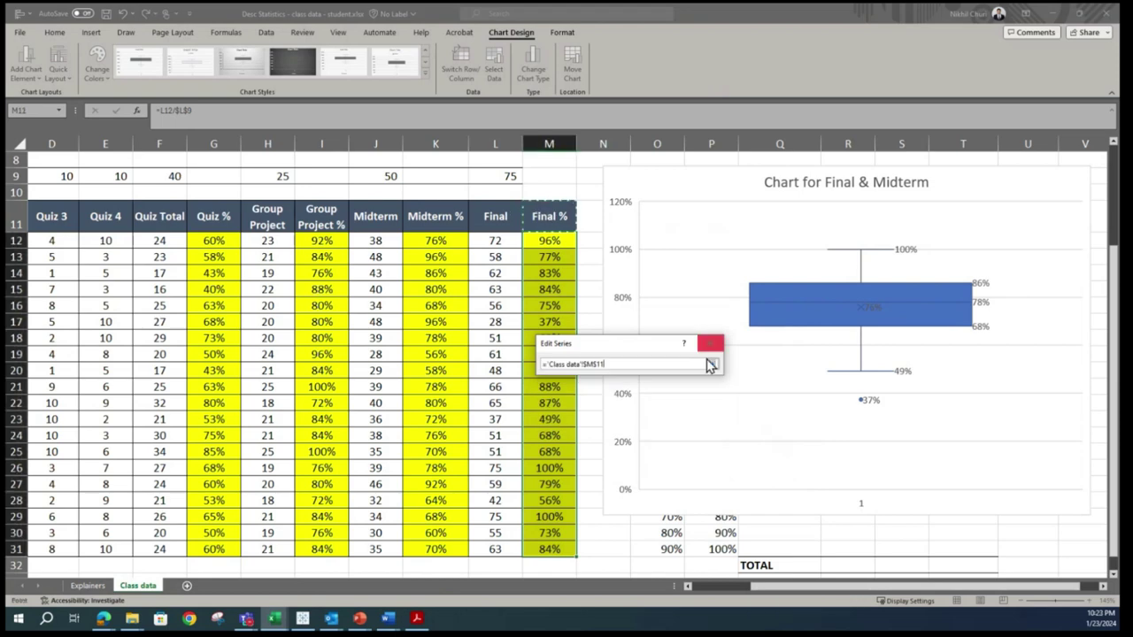
left_click(712, 363)
left_click(698, 417)
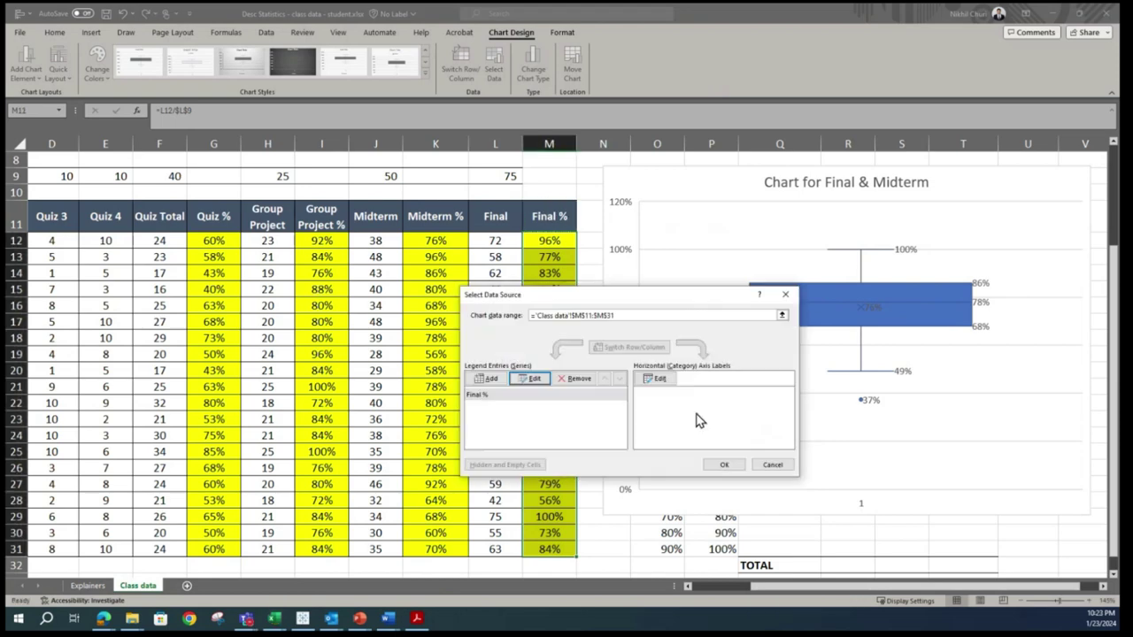
Step: Add a second series to the chart, named from the Midterm % header in K11, with values K12:K31
left_click(490, 378)
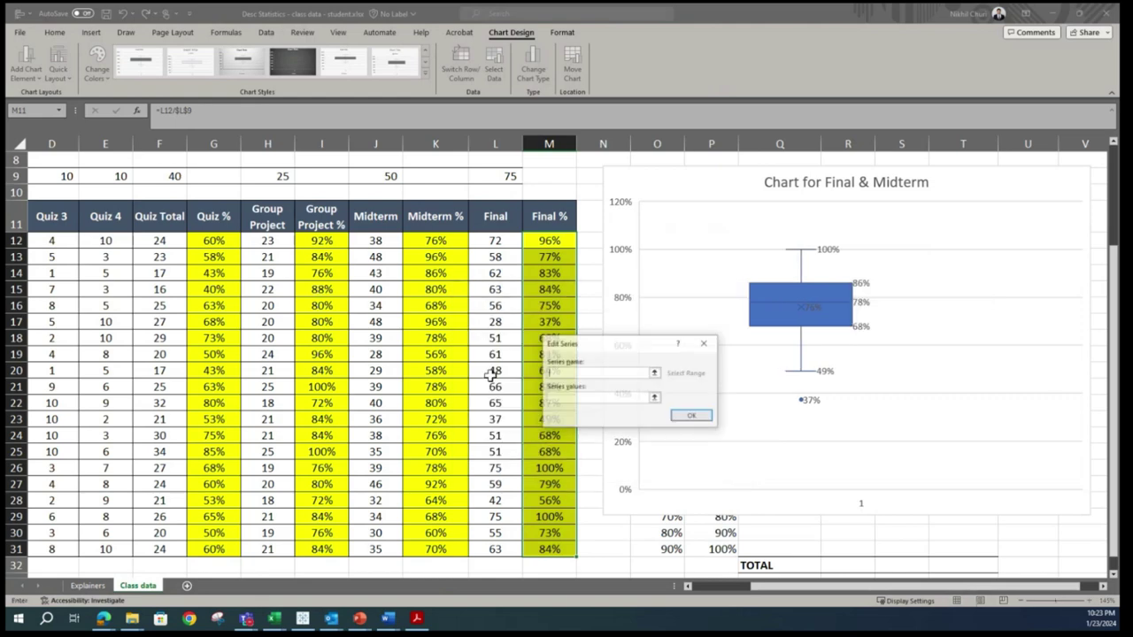
left_click(655, 374)
left_click(433, 216)
left_click(706, 364)
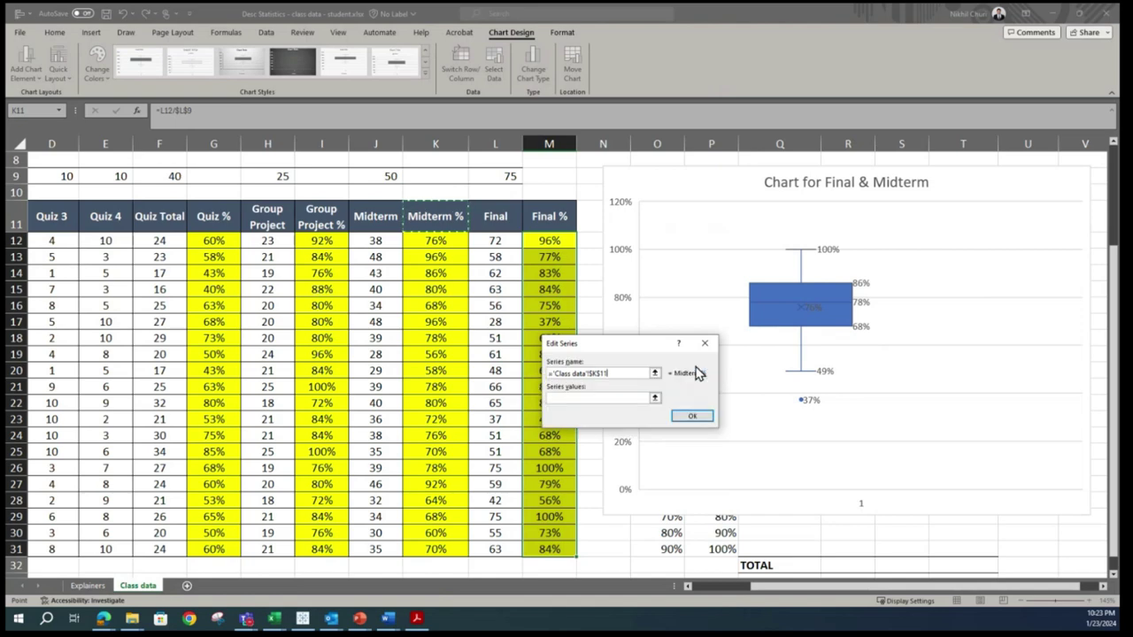
left_click(655, 400)
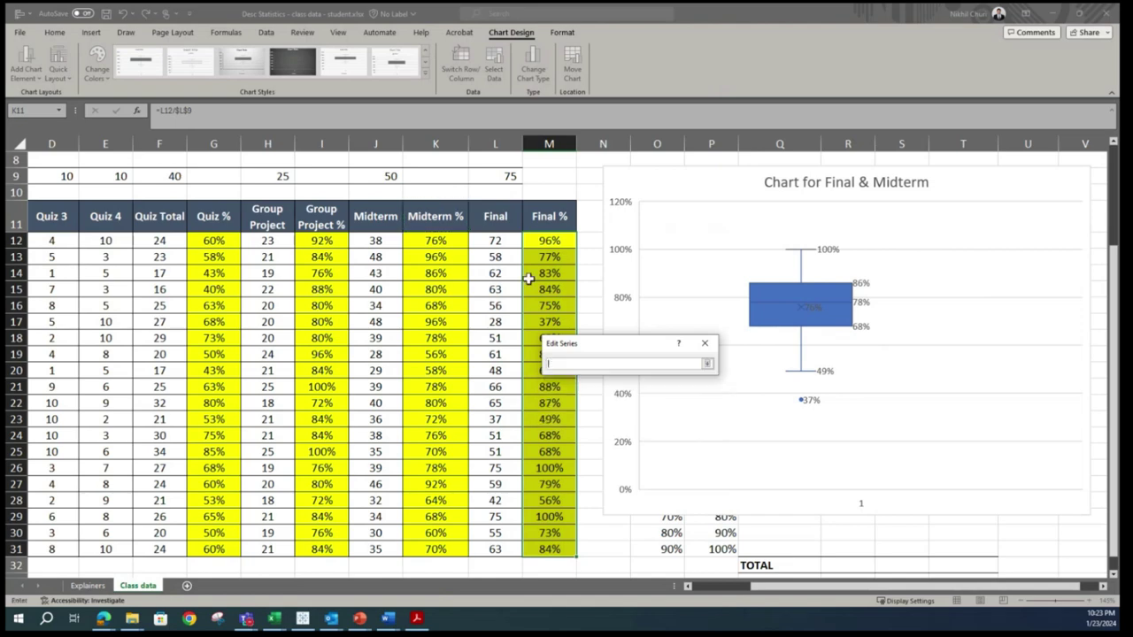
left_click_drag(452, 241, 454, 549)
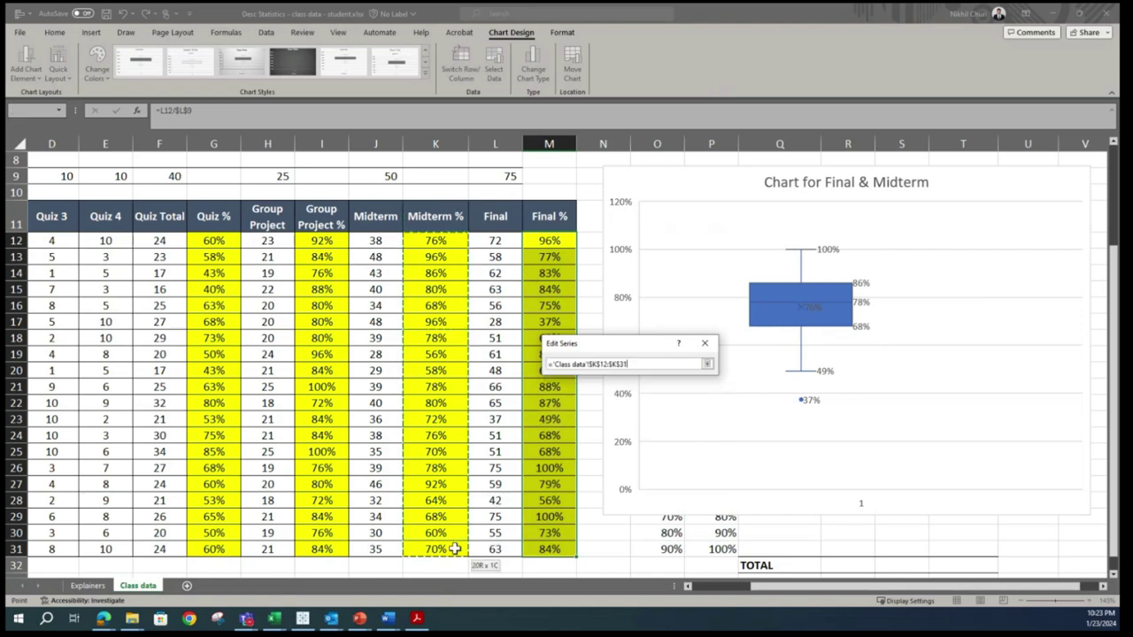
left_click(709, 365)
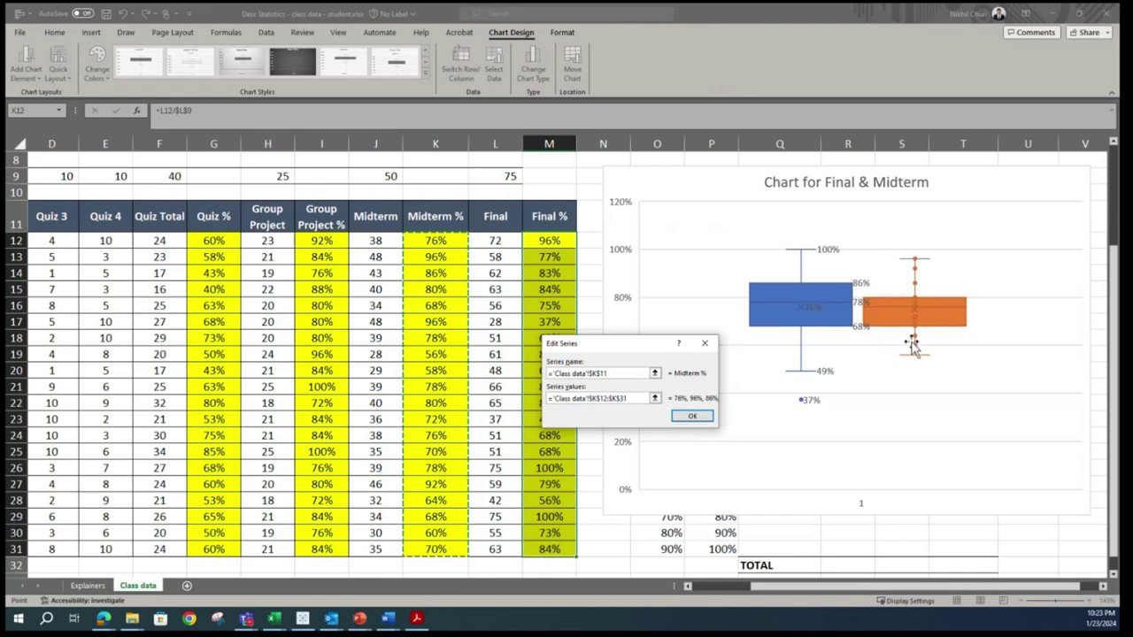
left_click(693, 417)
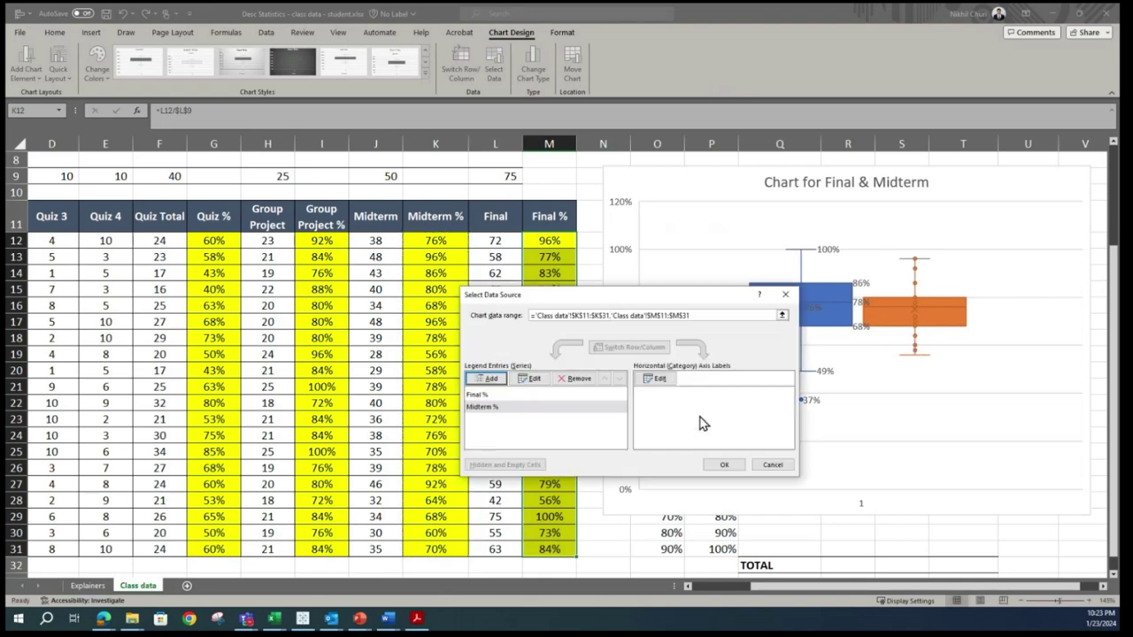
left_click(724, 466)
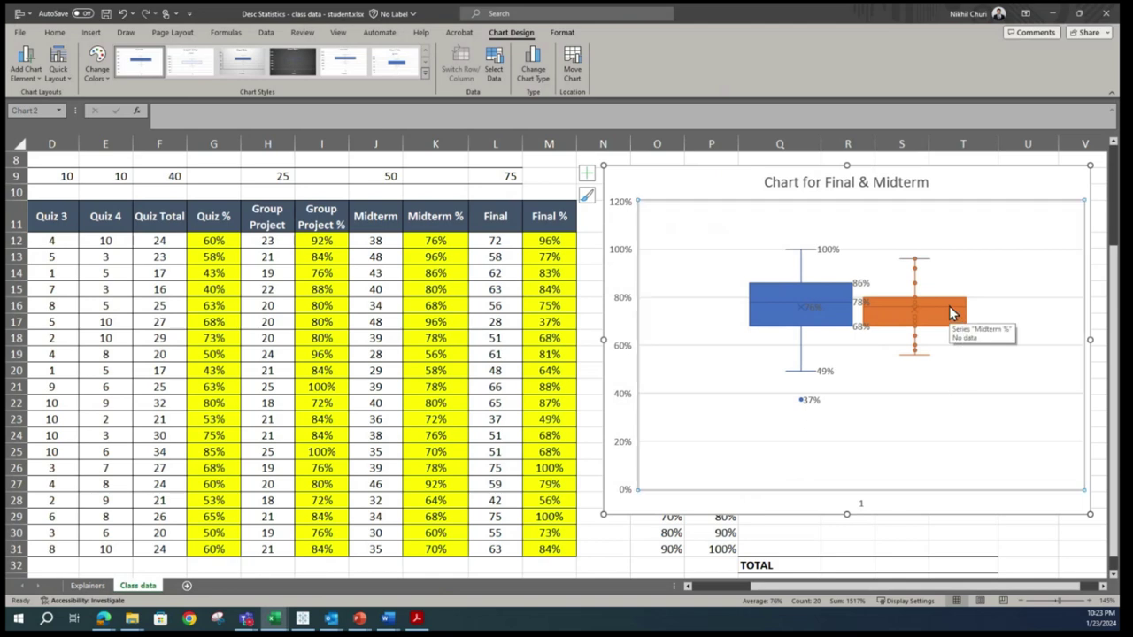
right_click(943, 305)
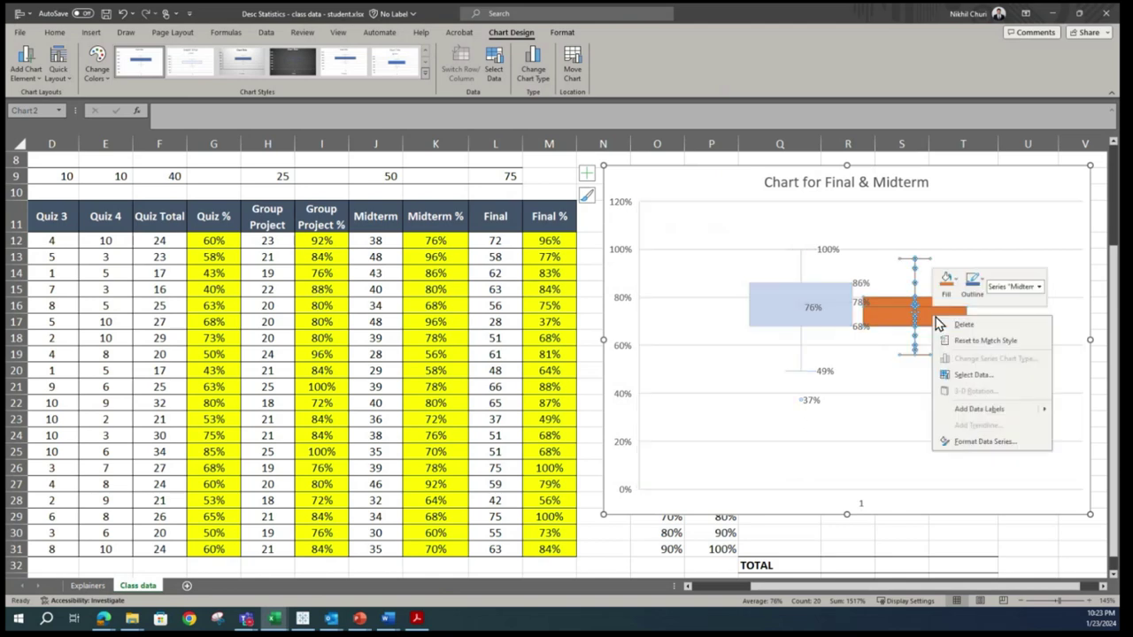
left_click(978, 409)
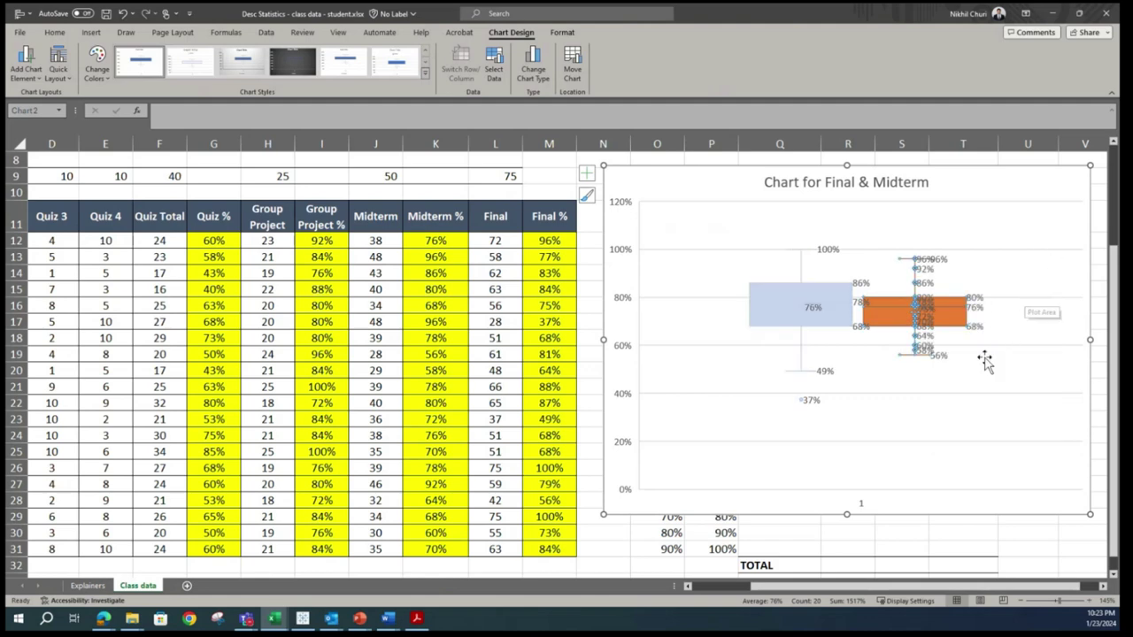
left_click(1009, 269)
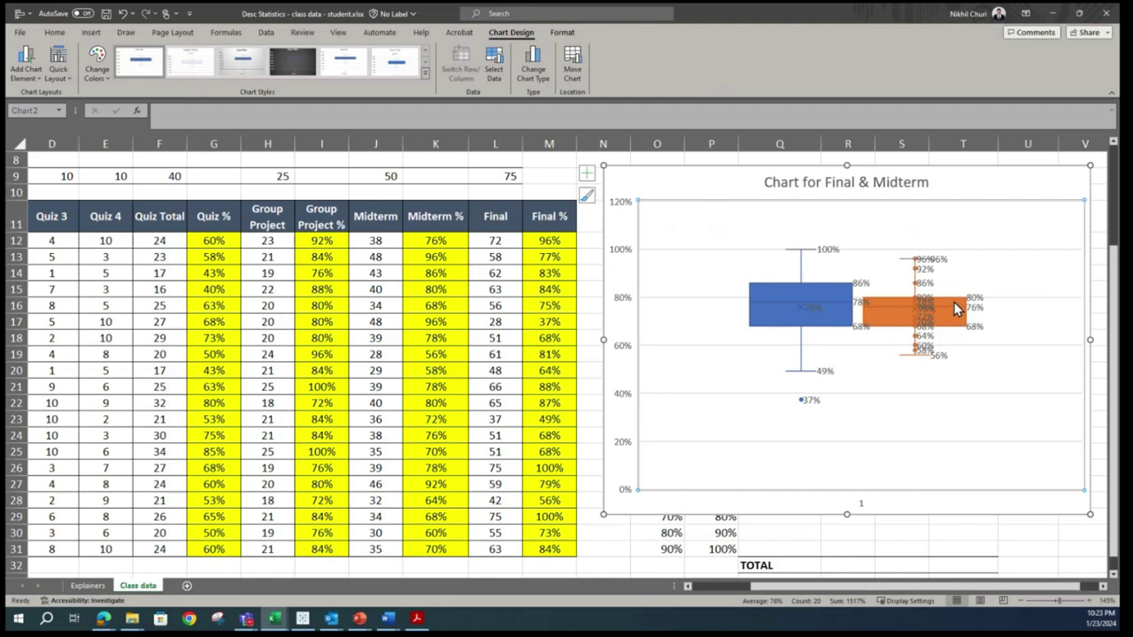
right_click(956, 308)
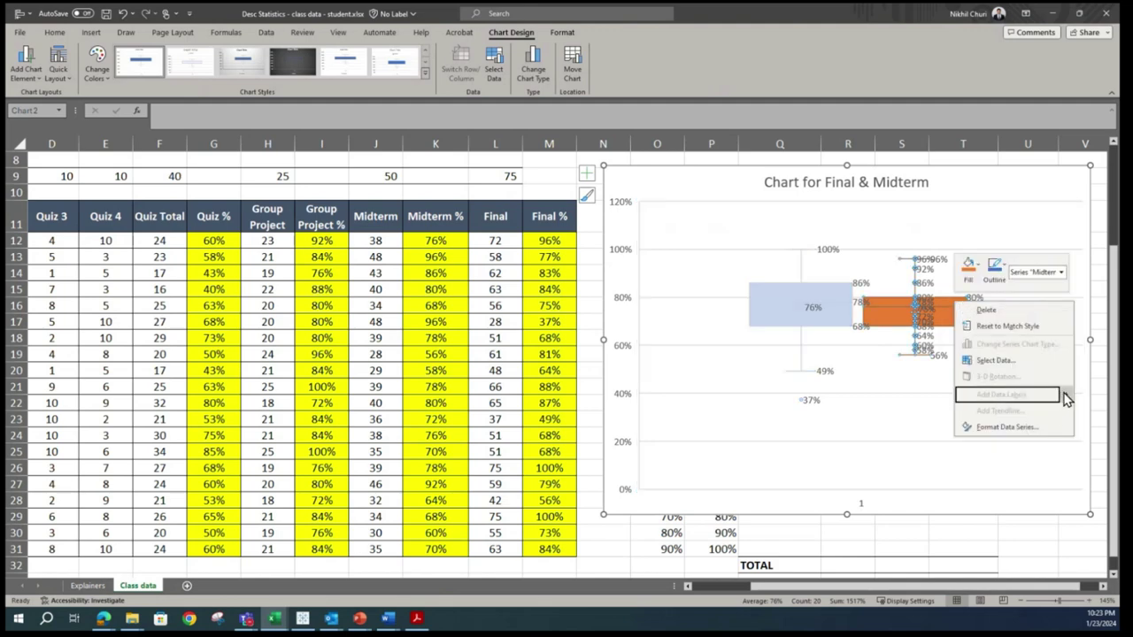
left_click(998, 215)
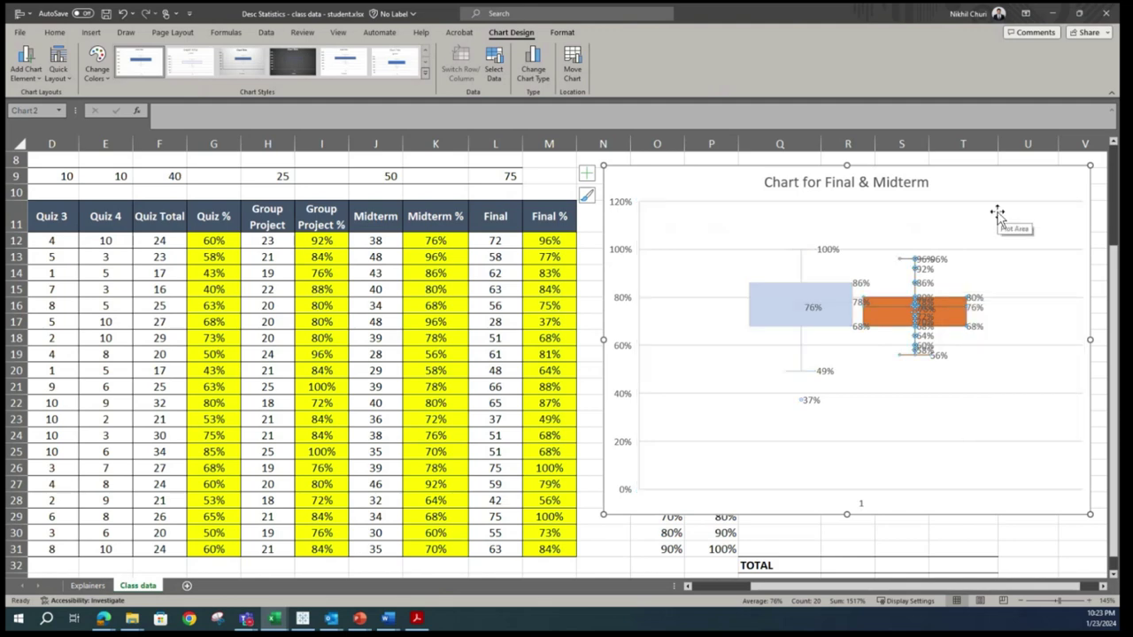
left_click(956, 279)
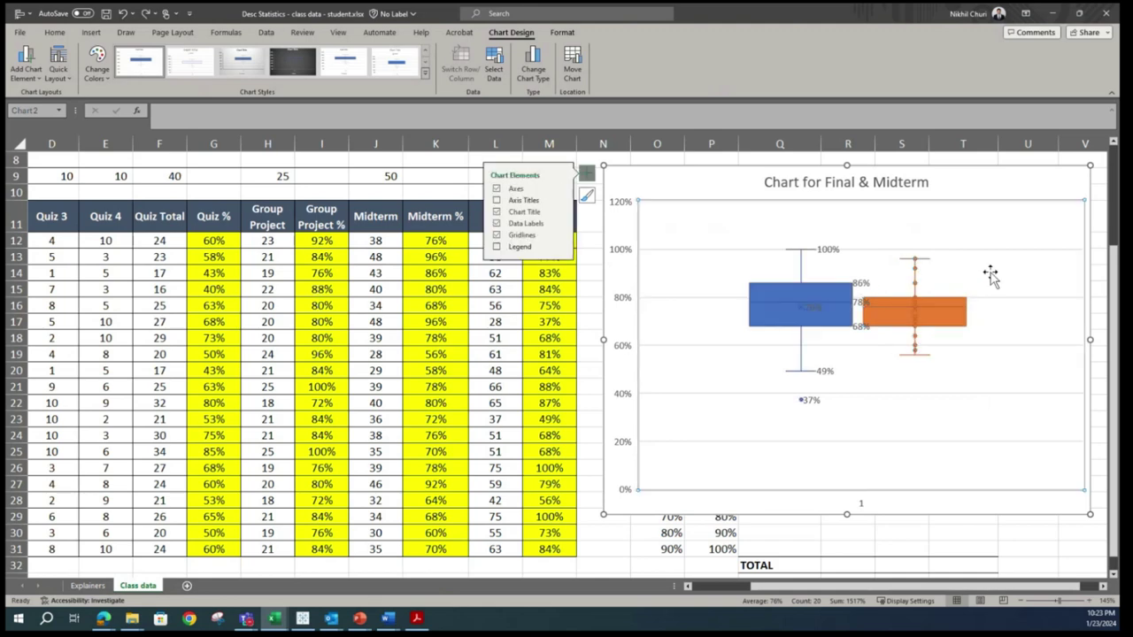
right_click(965, 329)
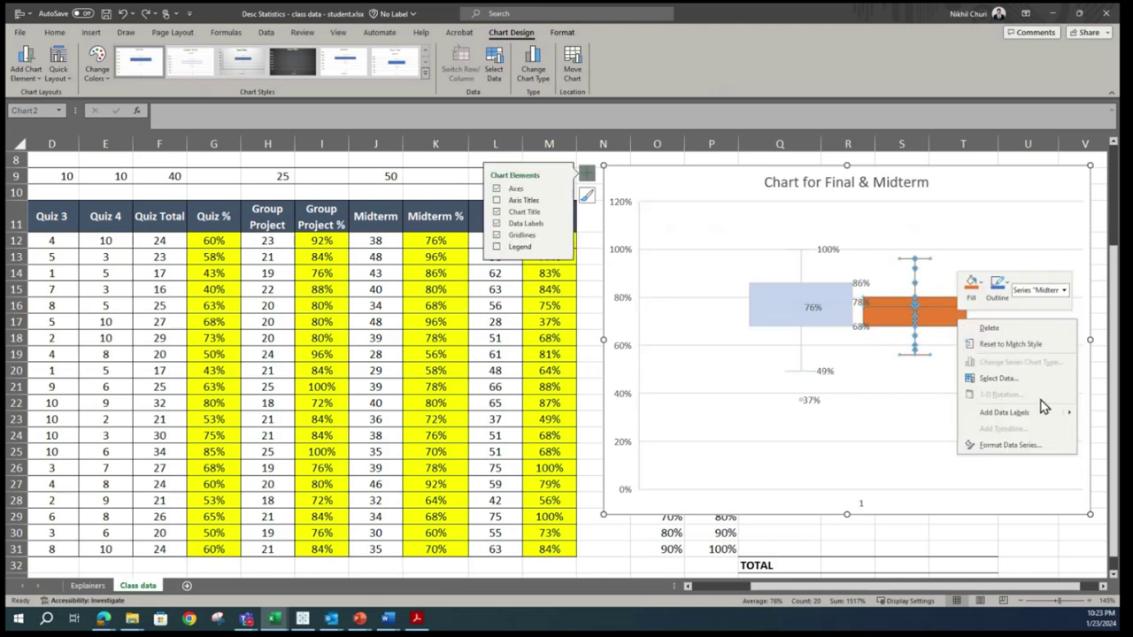
right_click(948, 339)
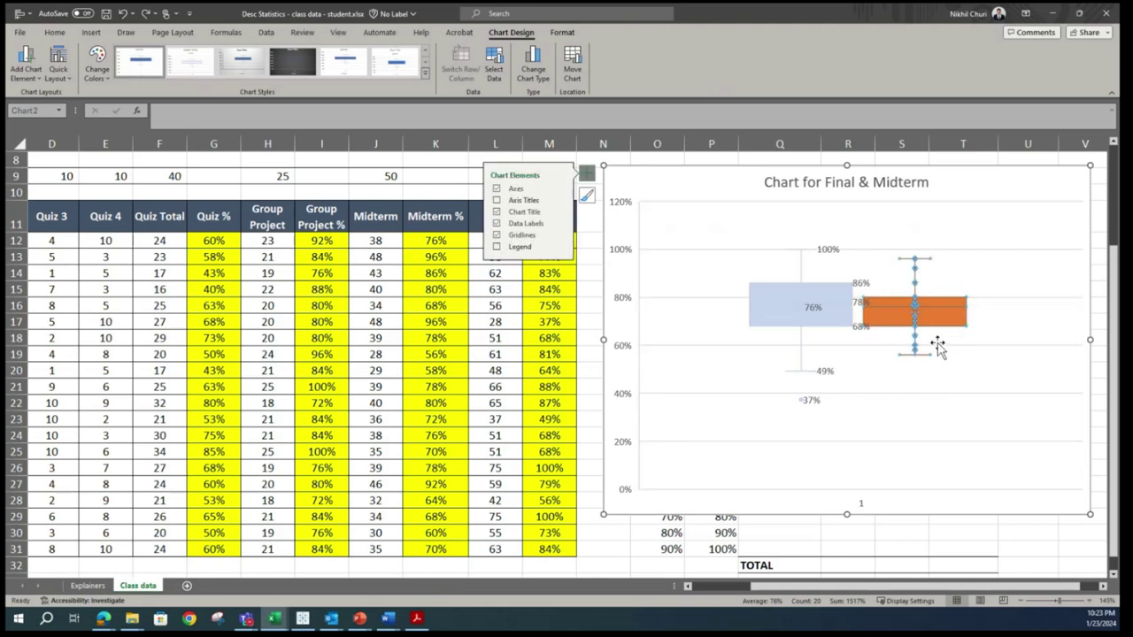
left_click(936, 337)
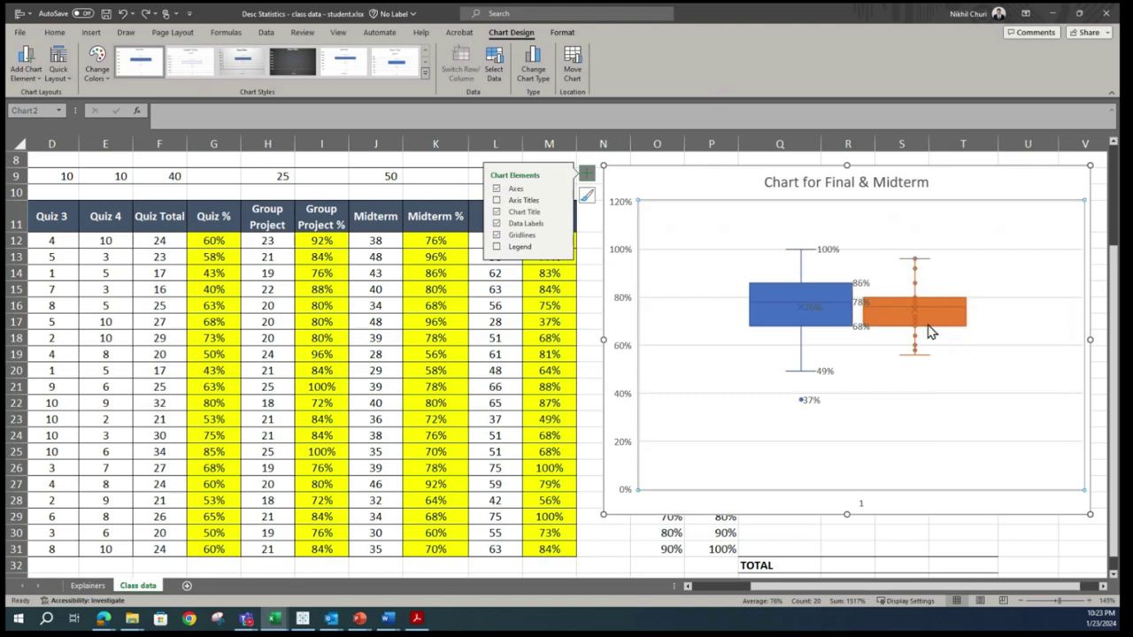
Step: Add data labels to the Midterm % series of the box plot
left_click(931, 333)
right_click(934, 325)
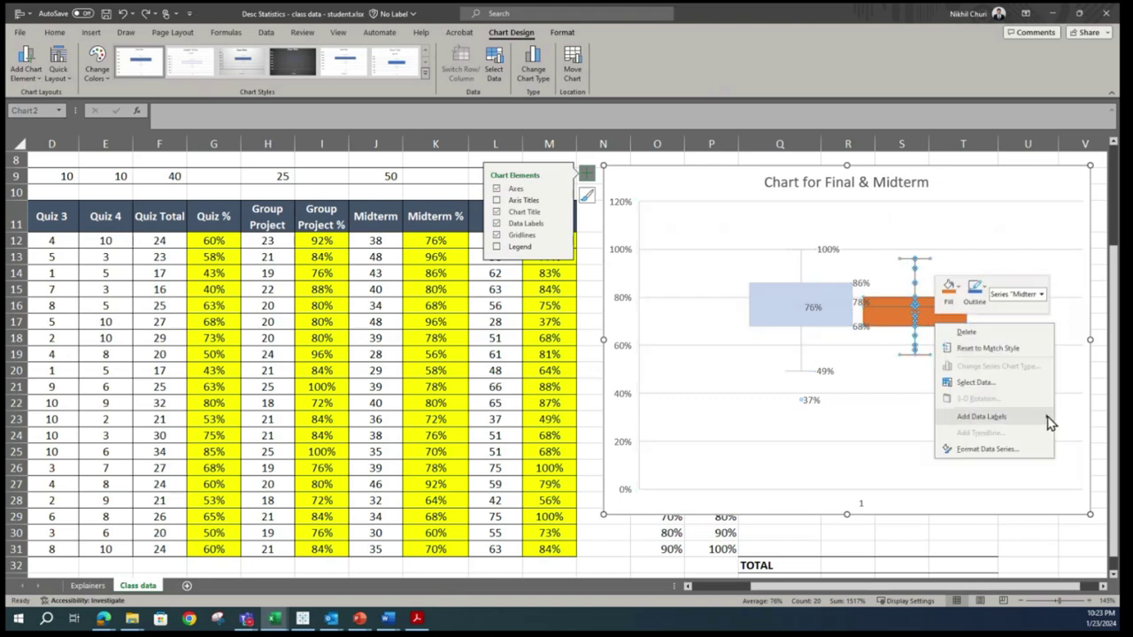
mouse_move(1032, 416)
left_click(911, 416)
left_click(974, 334)
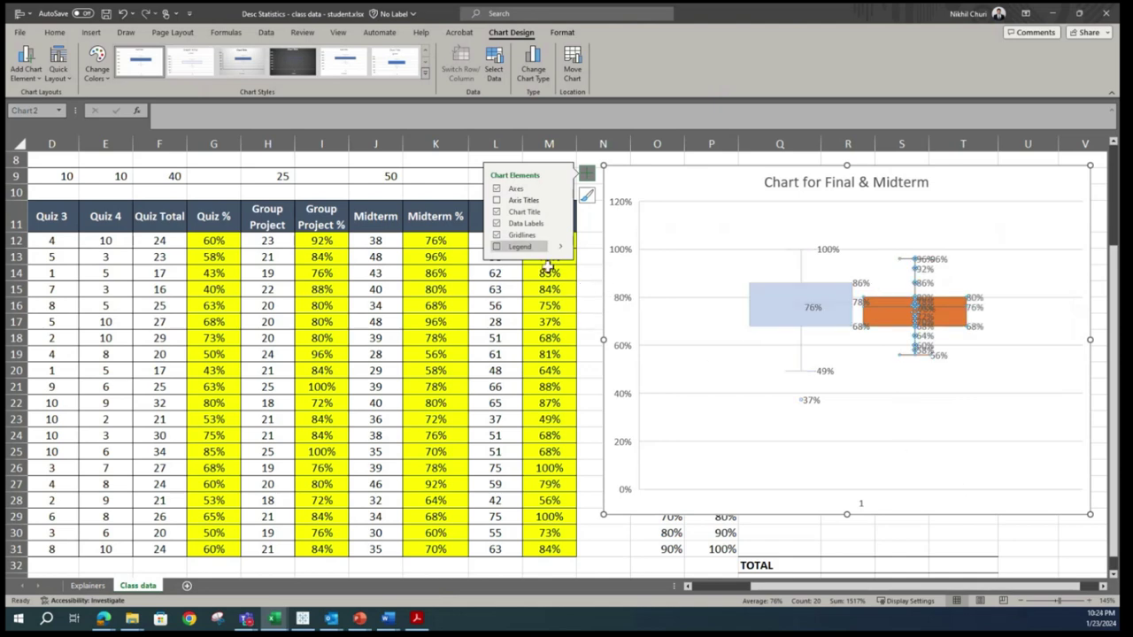
left_click(942, 423)
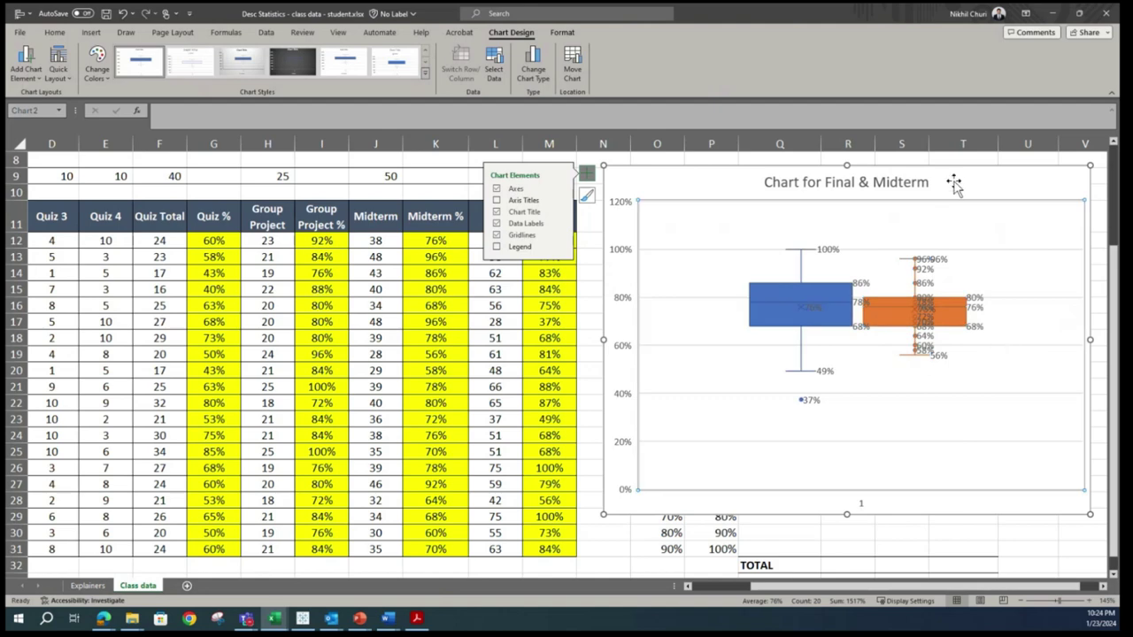
Step: Move the chart off the Midterm and Final summary statistics and enlarge it slightly in both width and height
left_click_drag(985, 182, 680, 175)
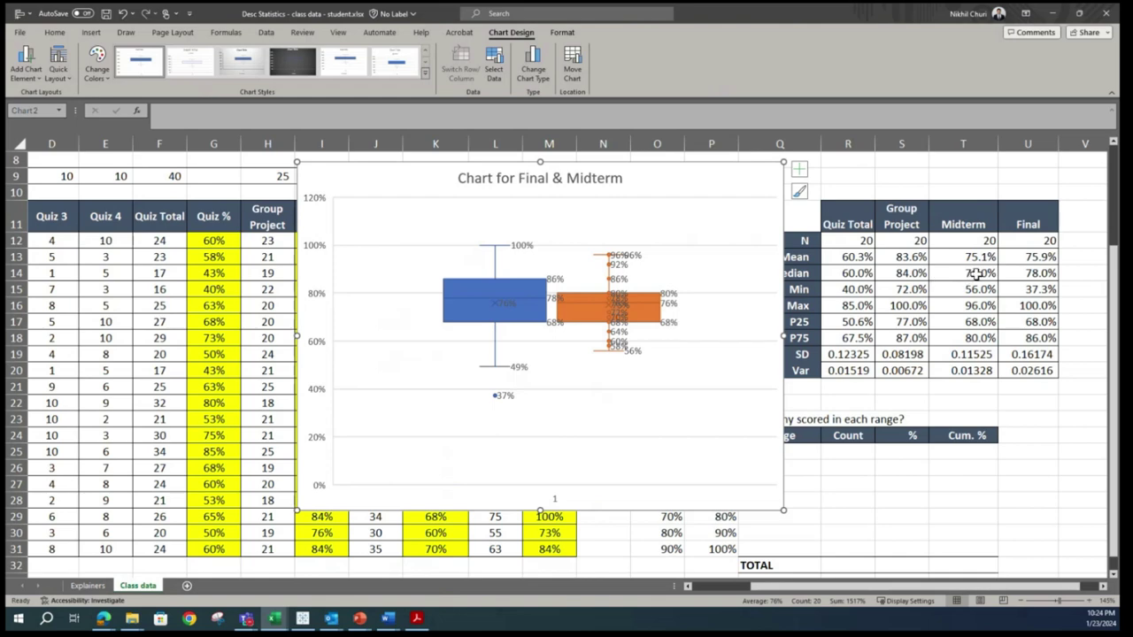
mouse_move(664, 301)
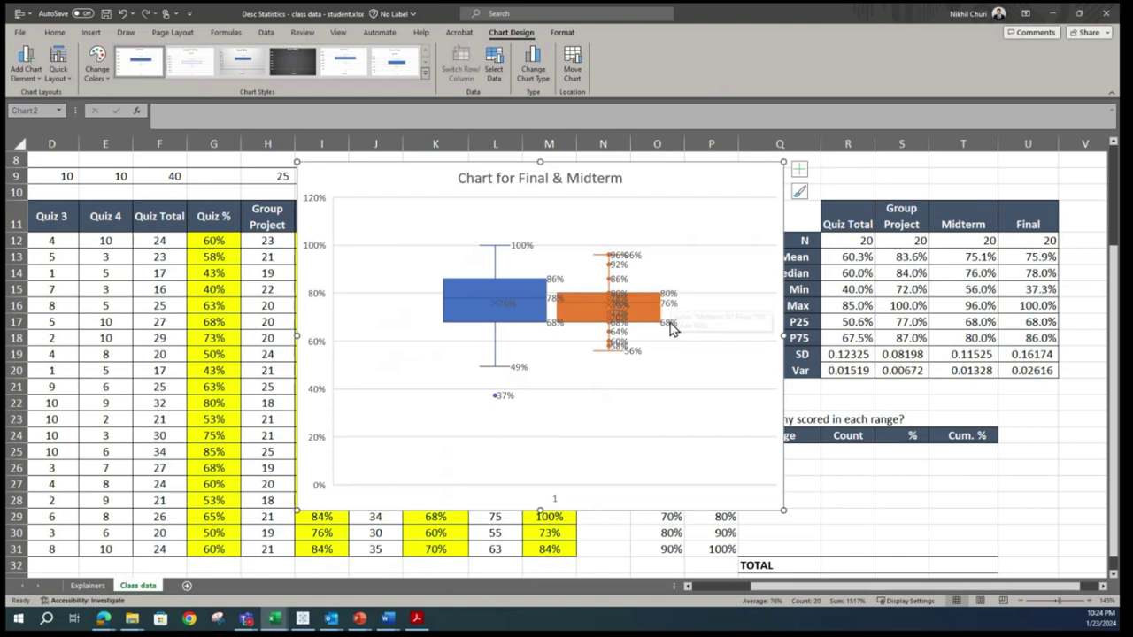
mouse_move(668, 329)
left_click(722, 267)
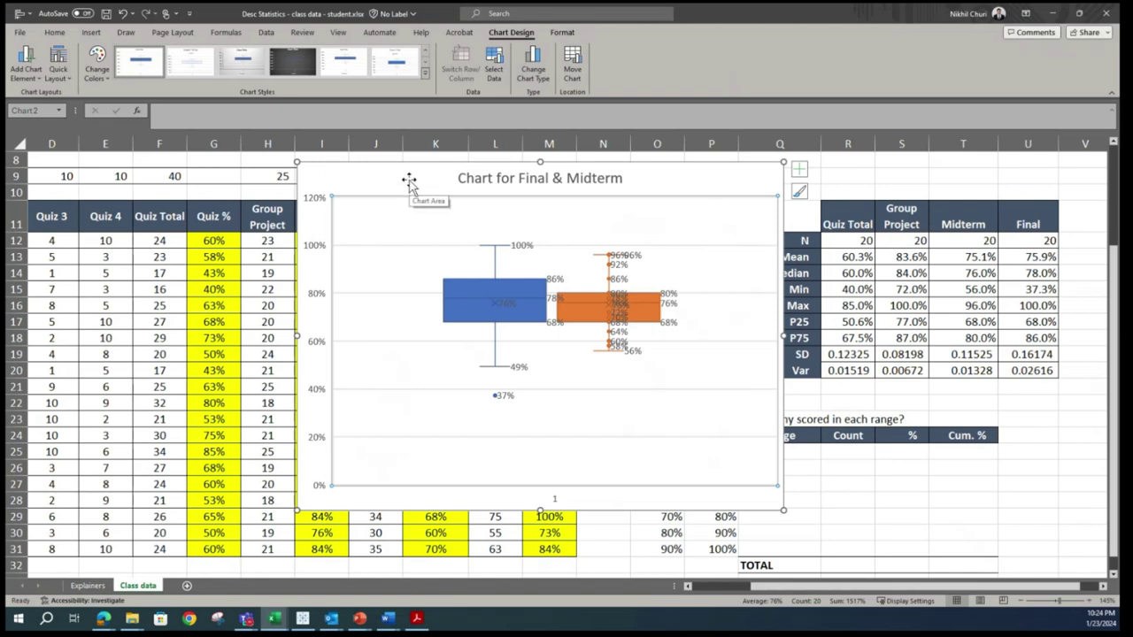
left_click(729, 177)
left_click_drag(785, 512, 834, 549)
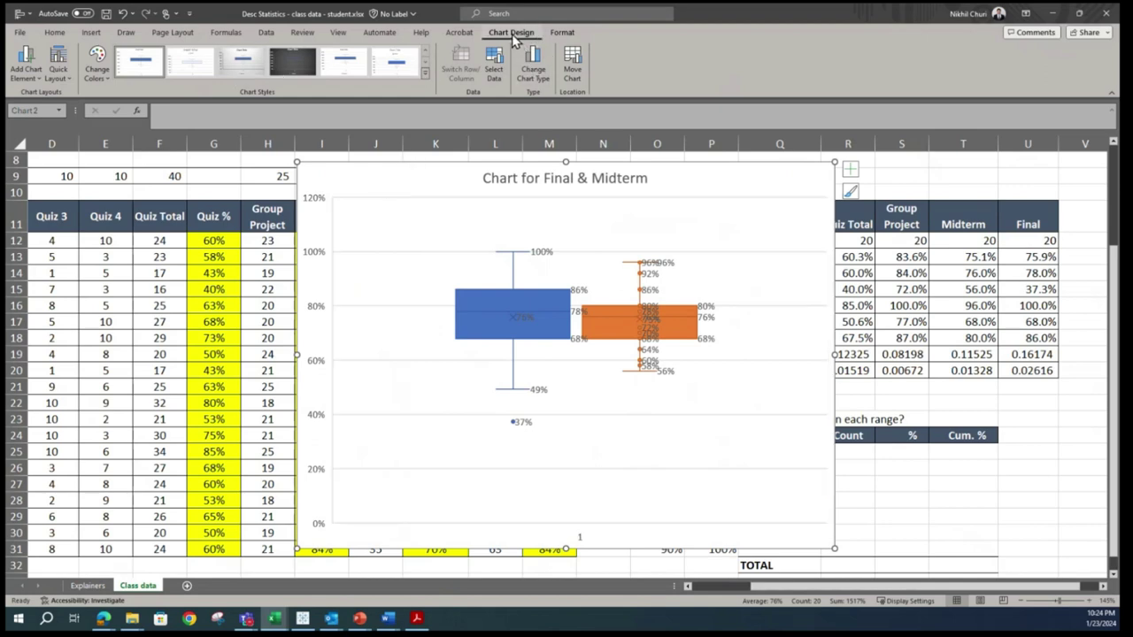
Step: Add a primary vertical axis title to the chart and set its text to "Score"
left_click(39, 80)
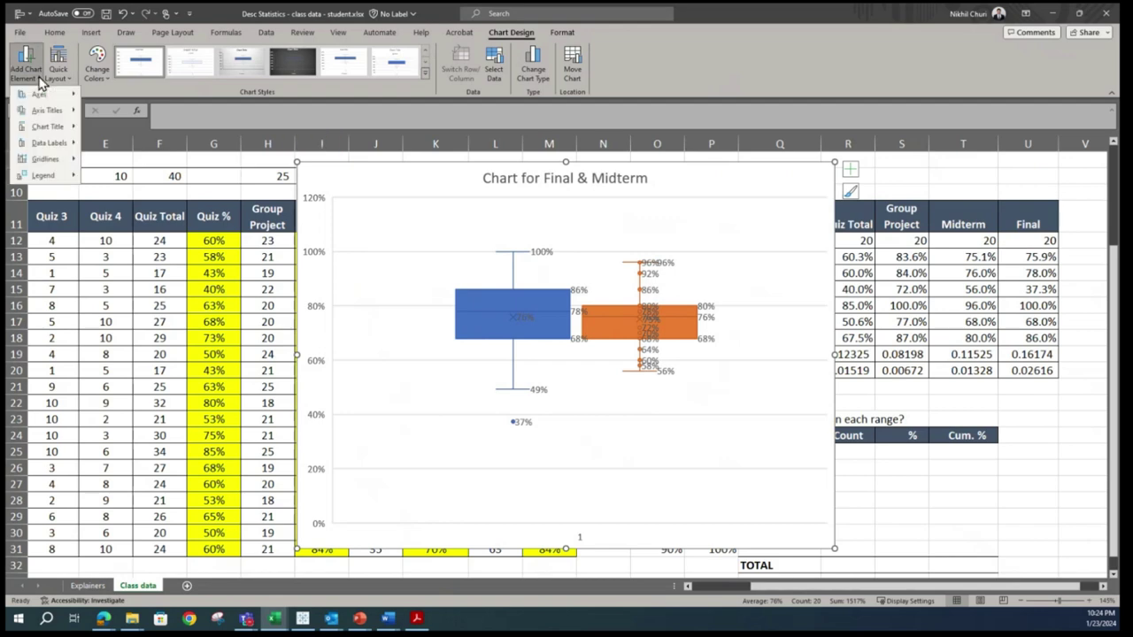
mouse_move(49, 110)
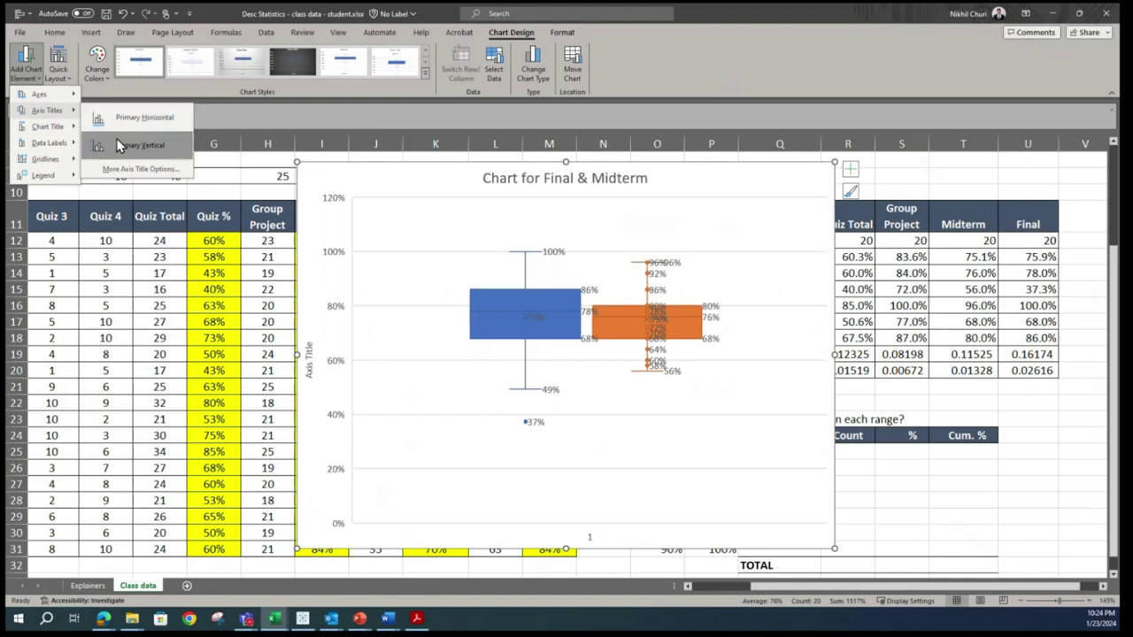
left_click(121, 145)
double_click(308, 359)
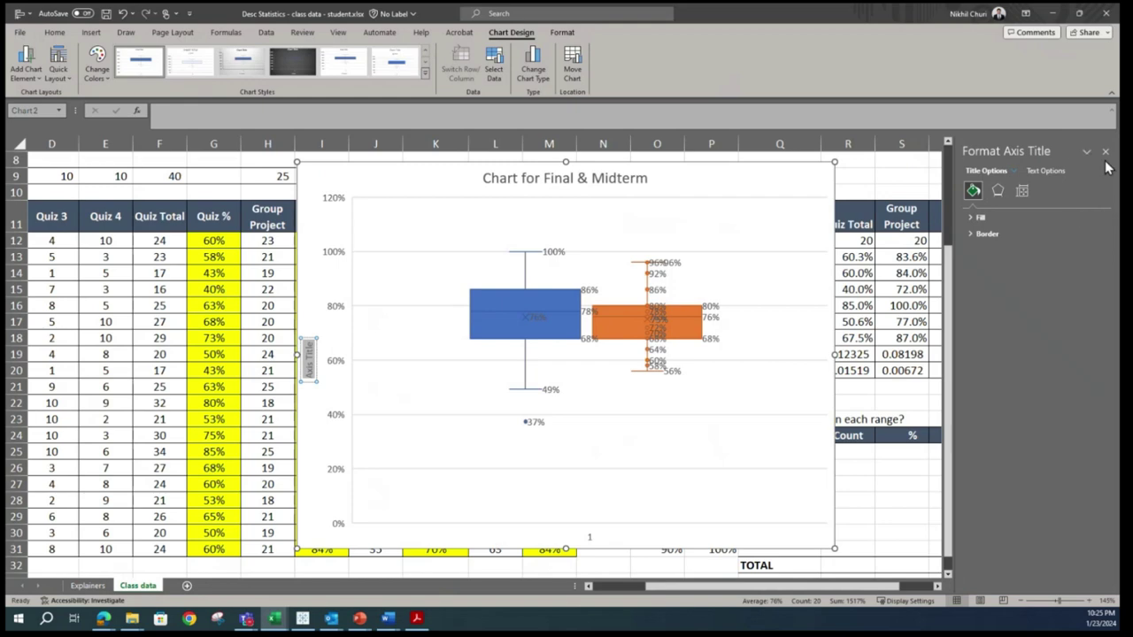
left_click(1104, 151)
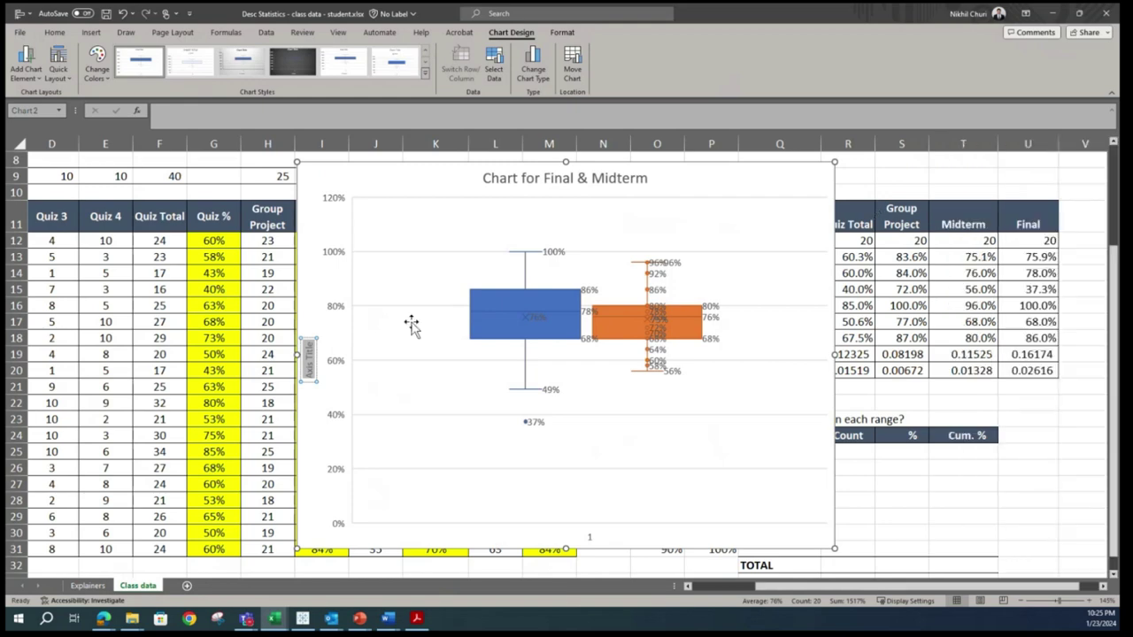
triple_click(309, 356)
type("Score")
left_click(316, 278)
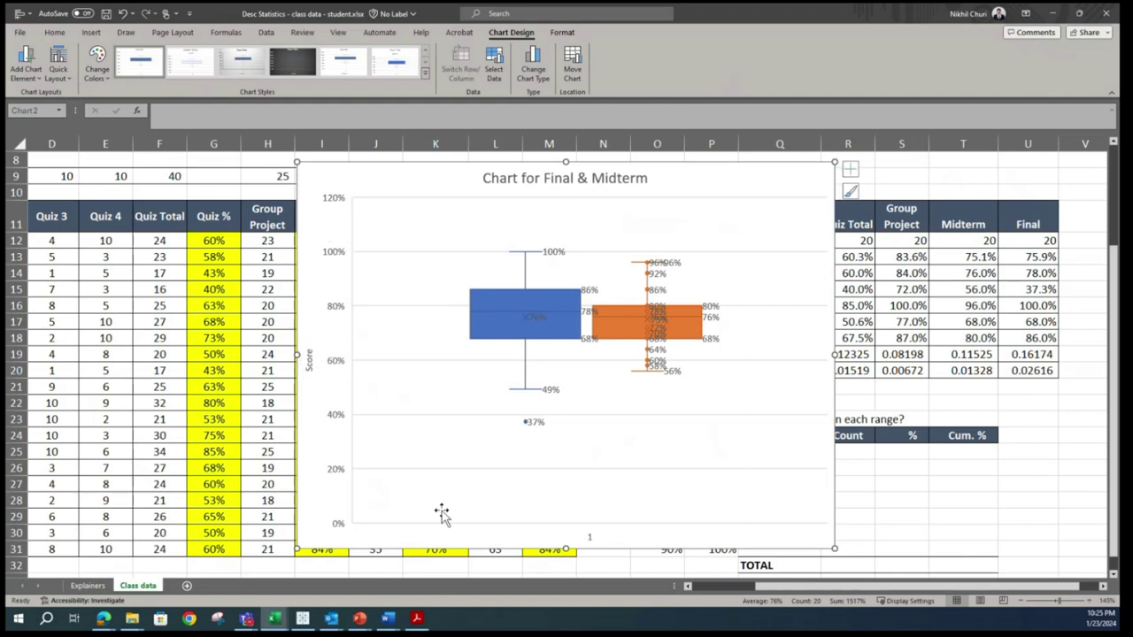
Step: Add a legend at the bottom of the chart identifying the Final % and Midterm % series
left_click(40, 81)
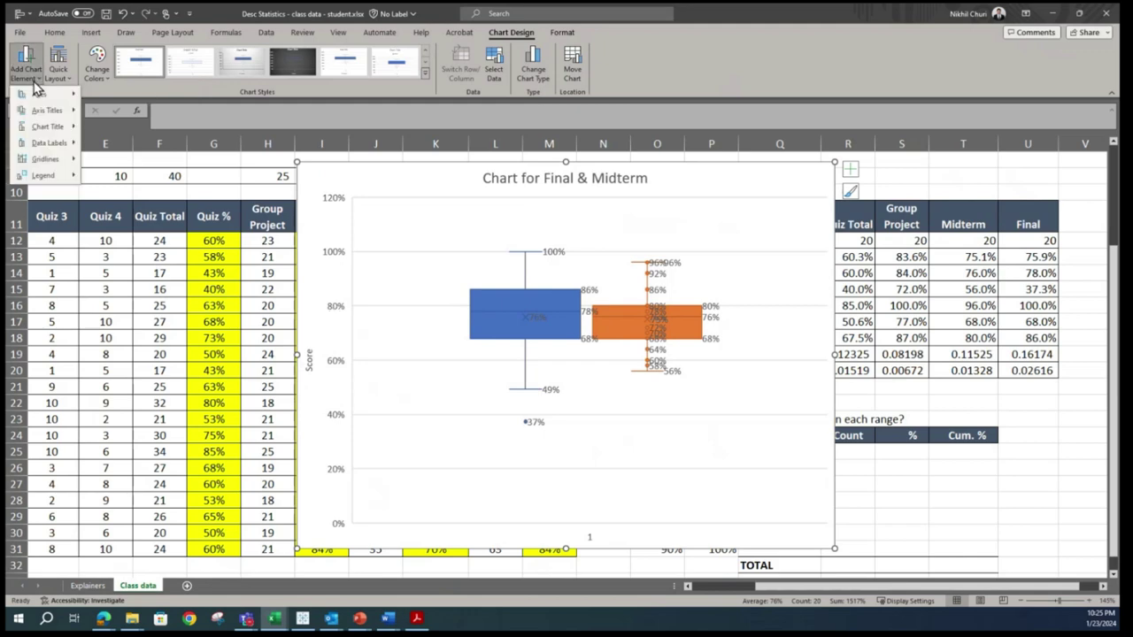
mouse_move(61, 146)
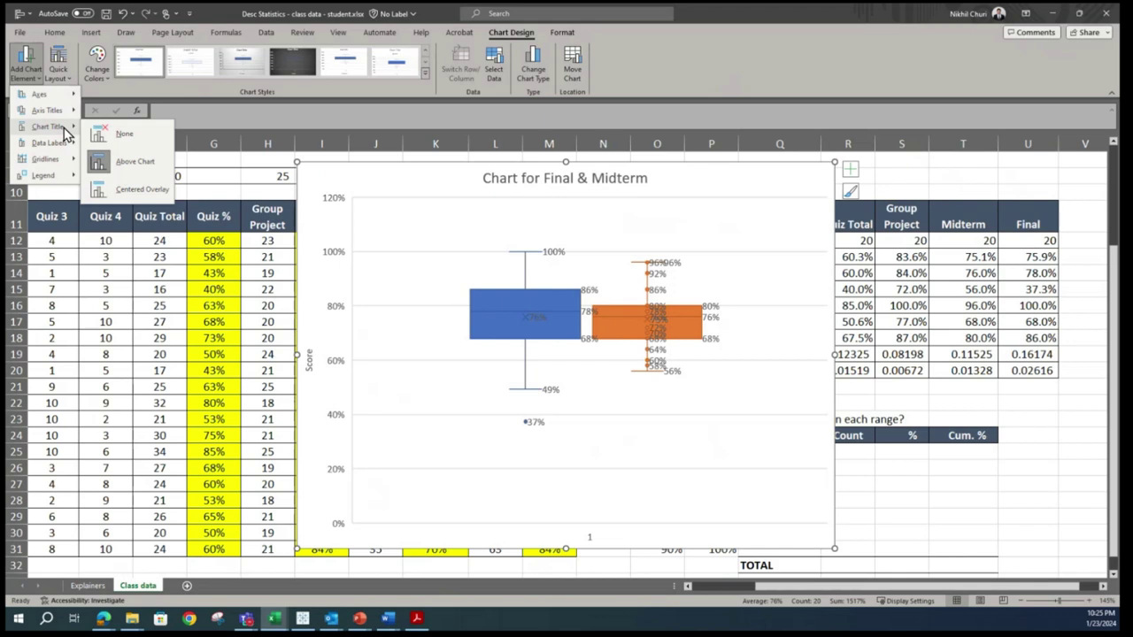
mouse_move(73, 182)
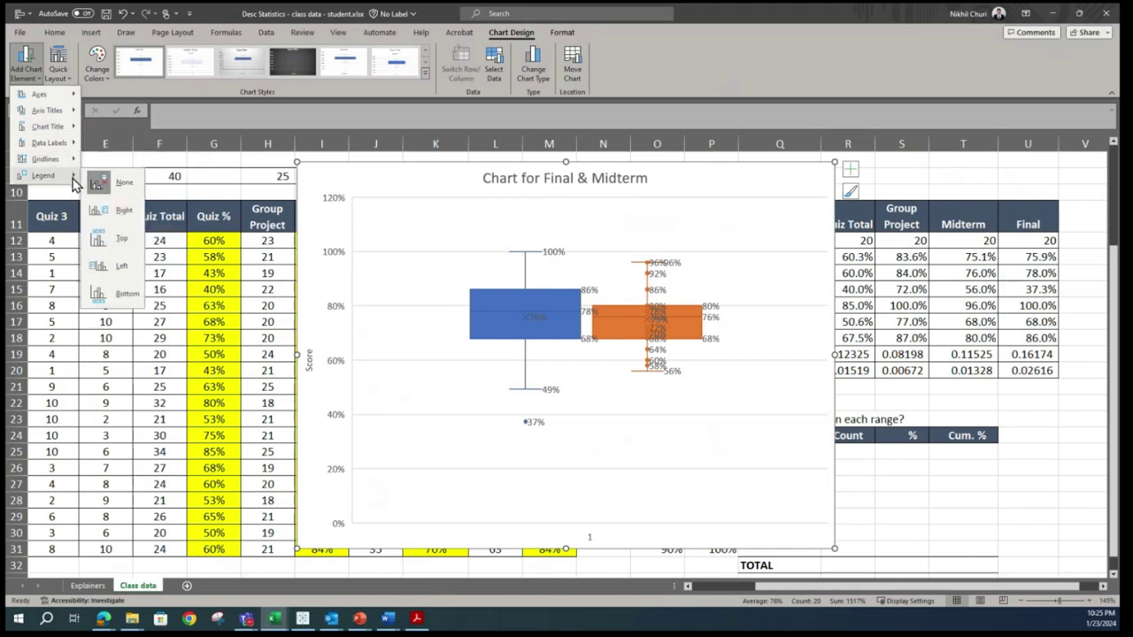
left_click(111, 293)
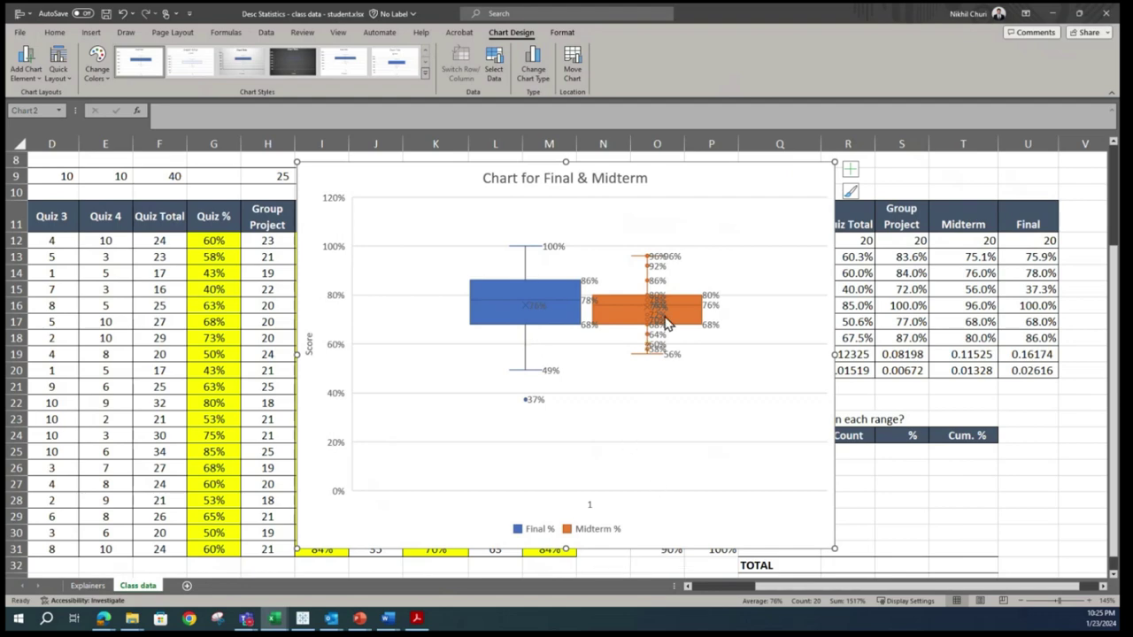
left_click(662, 274)
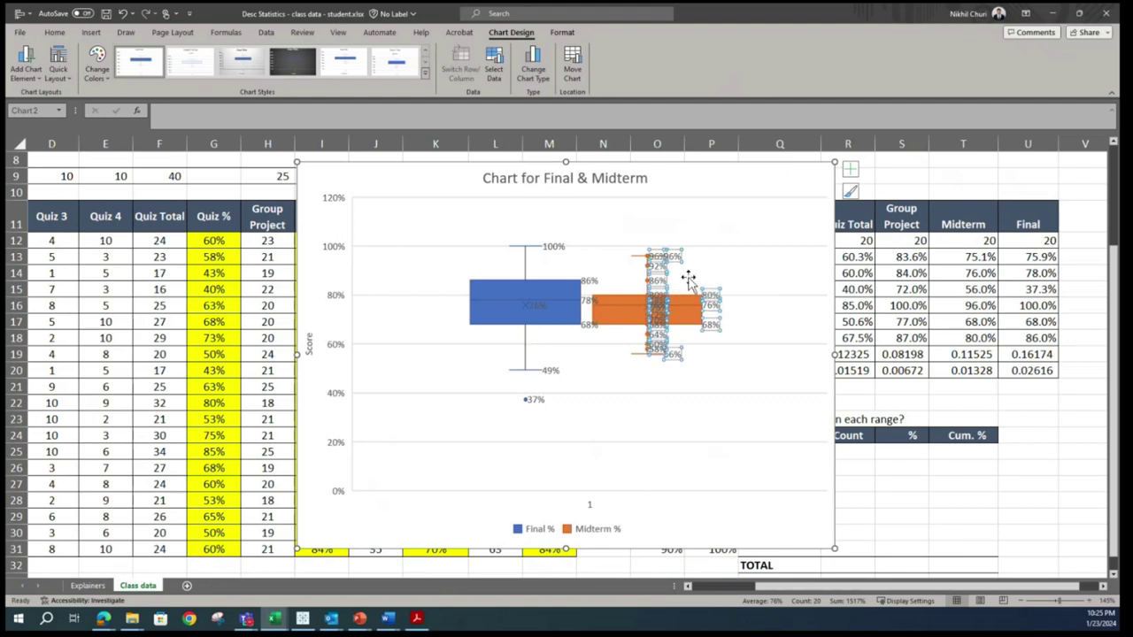
left_click(792, 392)
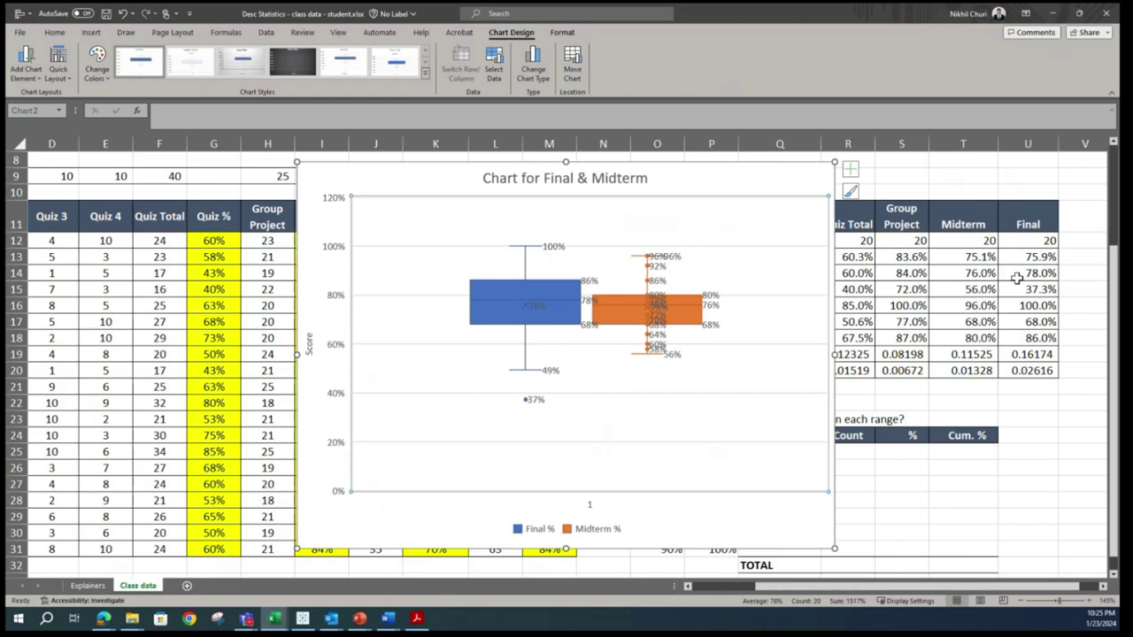
Step: Move the box plot clear of the summary statistics and score range tables so that it starts at about column Y
left_click_drag(741, 176, 584, 181)
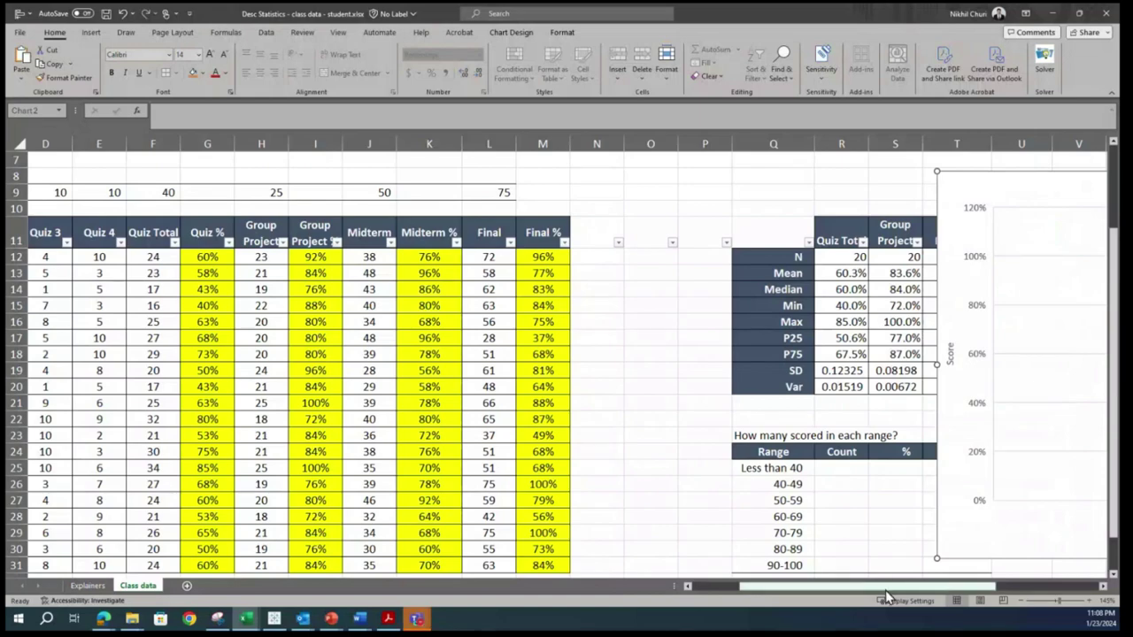
scroll(886, 593, "right", 5)
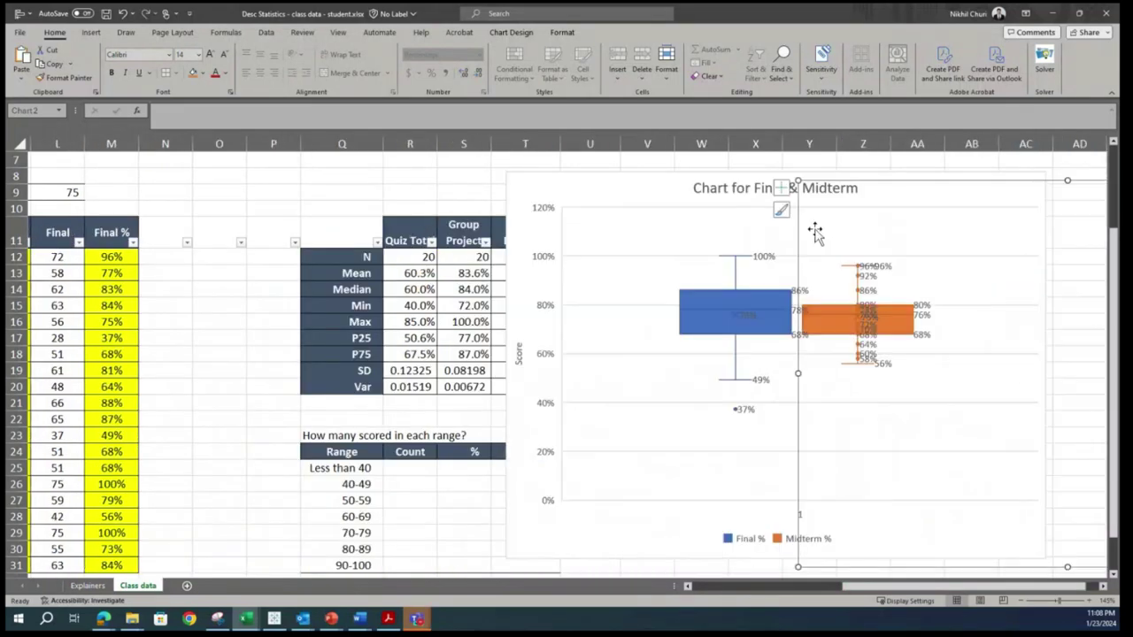
left_click_drag(815, 232, 814, 232)
left_click(753, 403)
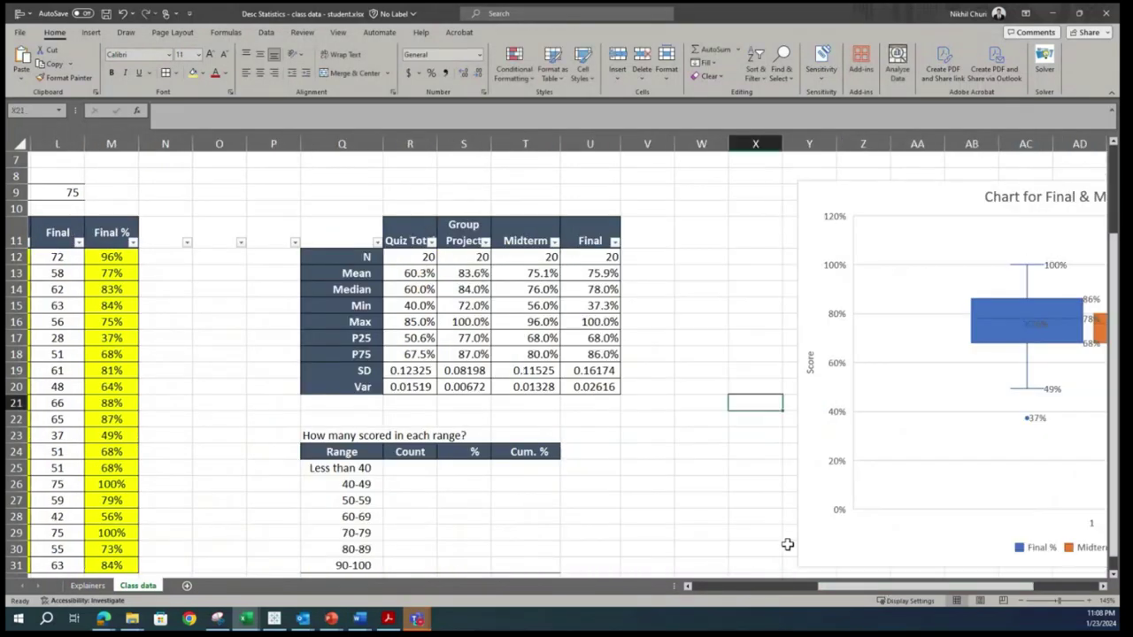
Step: Enter the lower and upper limits 0% and 40% in O25:P25, beside the "Less than 40" range
scroll(786, 544, "down", 2)
scroll(457, 364, "down", 1)
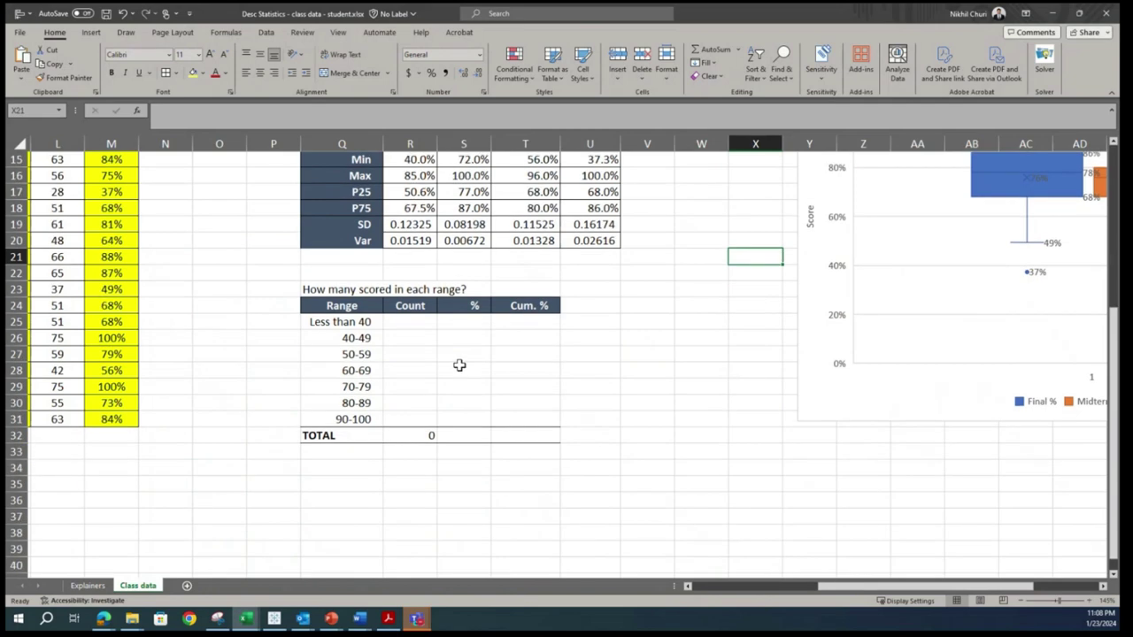
scroll(435, 349, "up", 2)
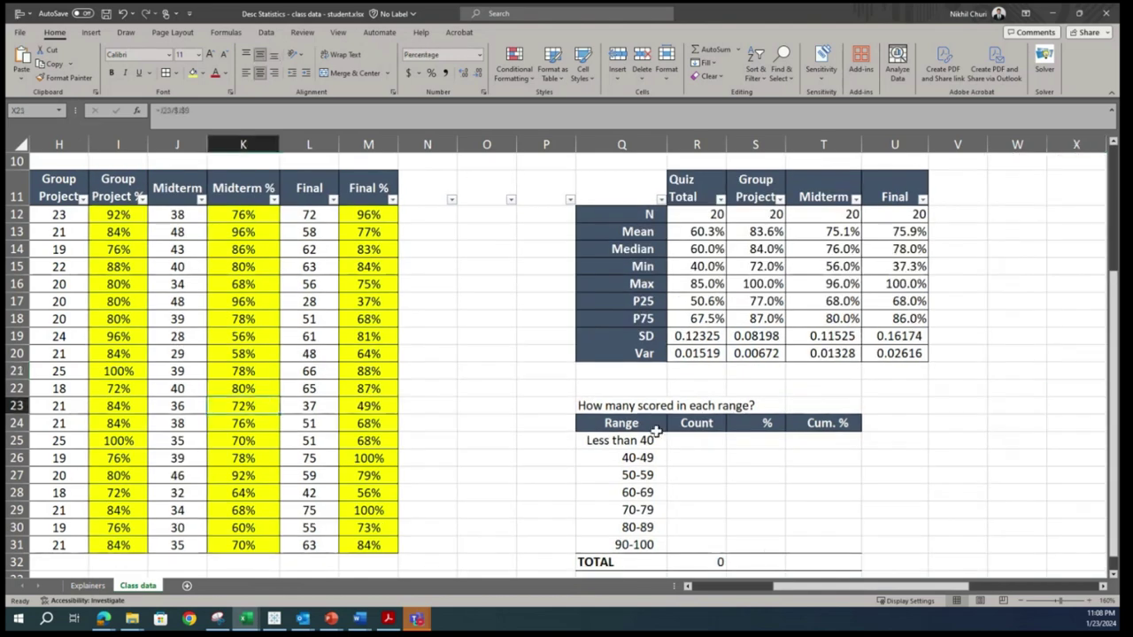
left_click_drag(818, 590, 830, 592)
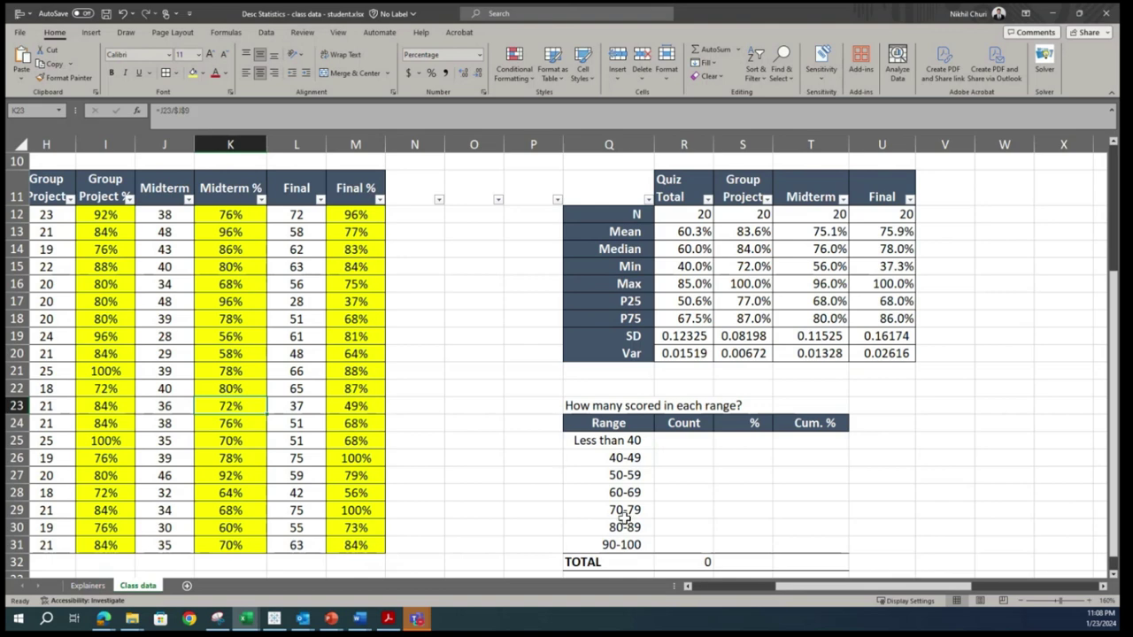
left_click(473, 440)
type("0")
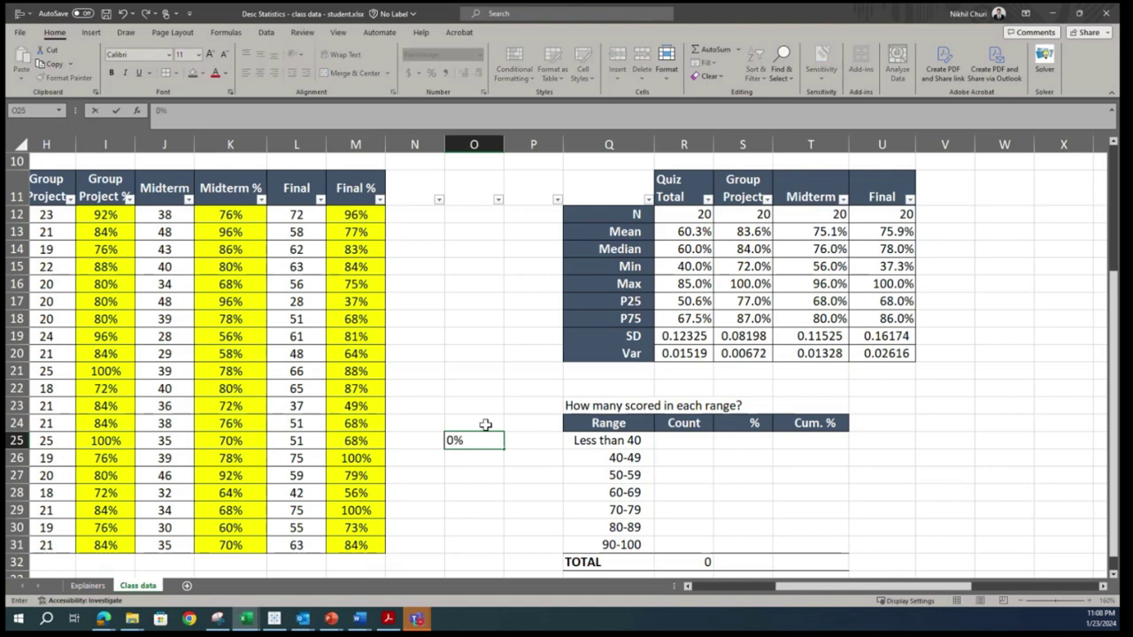
key("Tab")
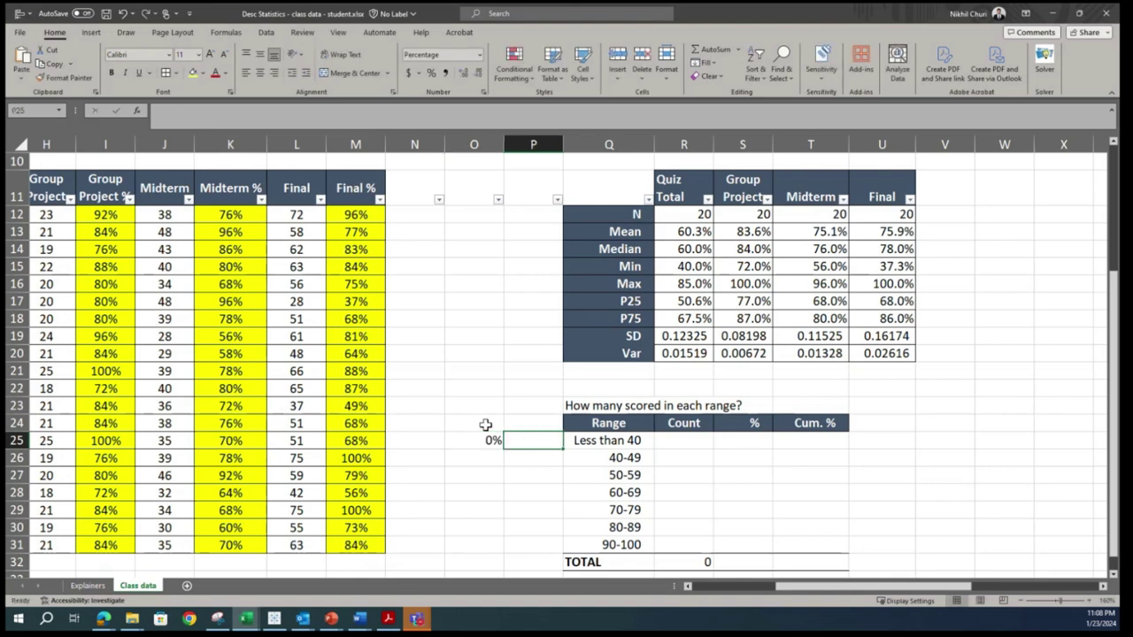
type("40")
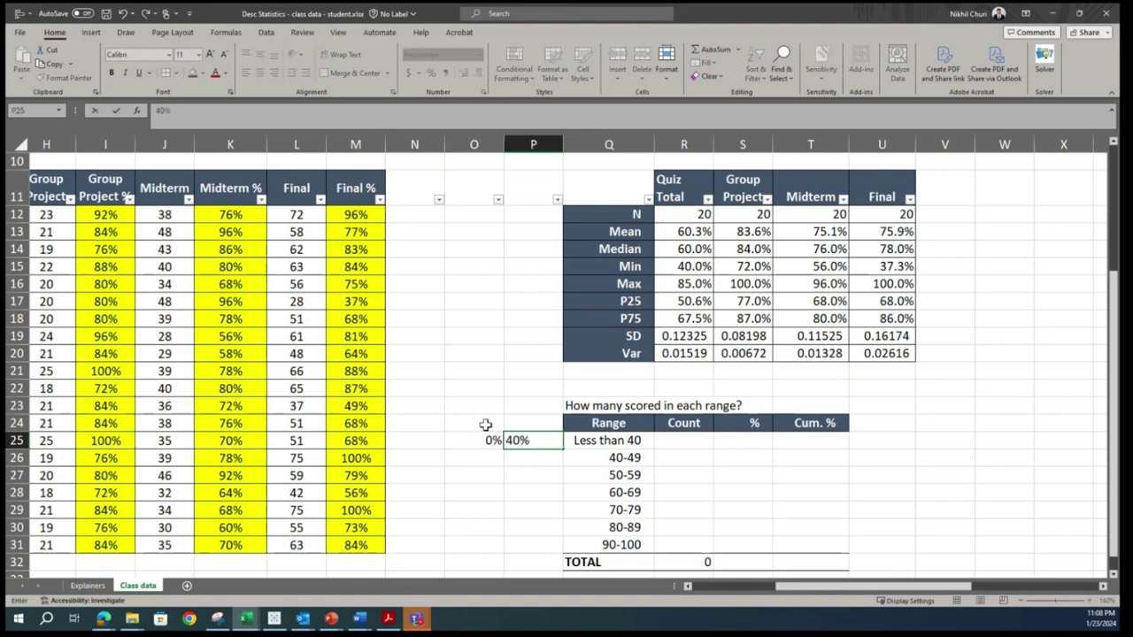
key("BackSpace")
key("BackSpace")
type("40")
key("Return")
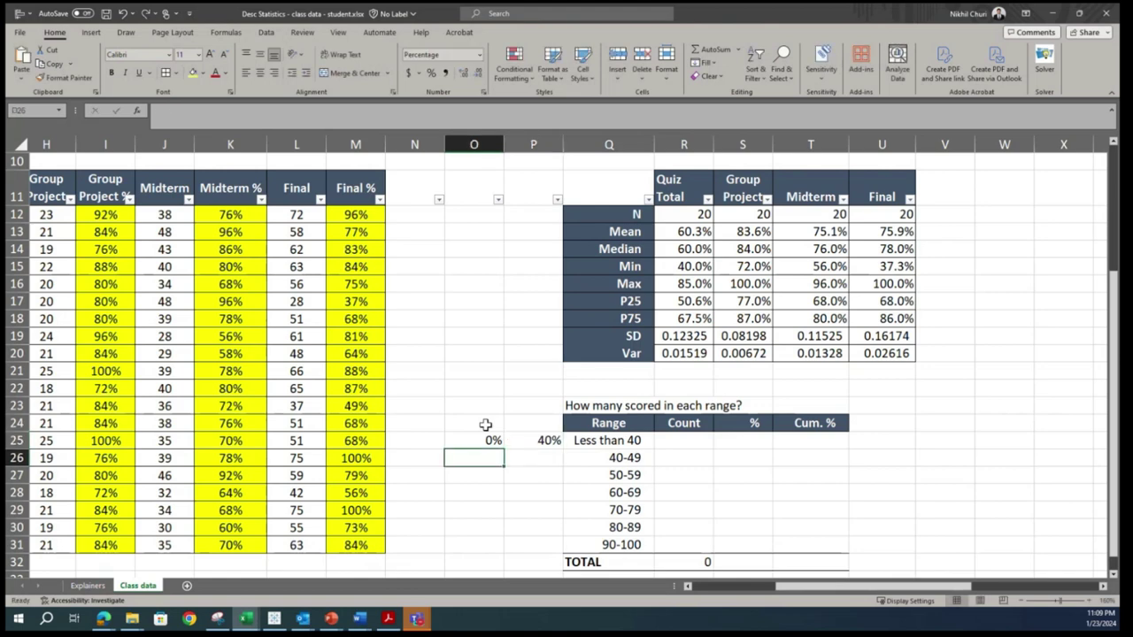
Step: Enter the limits 40% and 50% in O26:P26 and 50% and 60% in O27:P27 for the next two ranges
type("40")
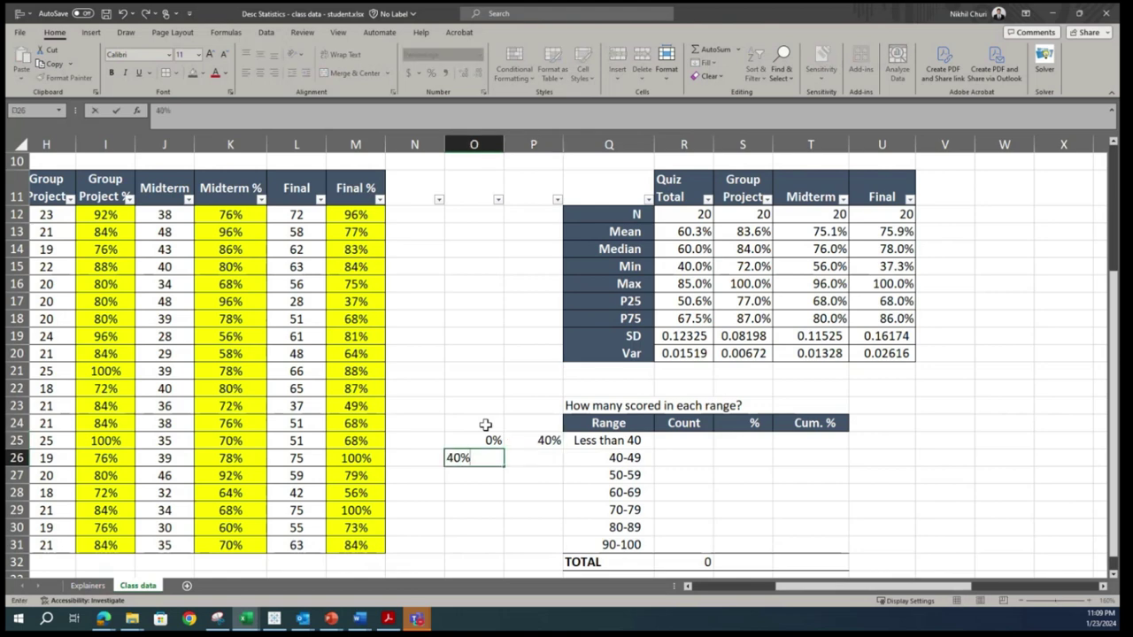
key("Tab")
type("50")
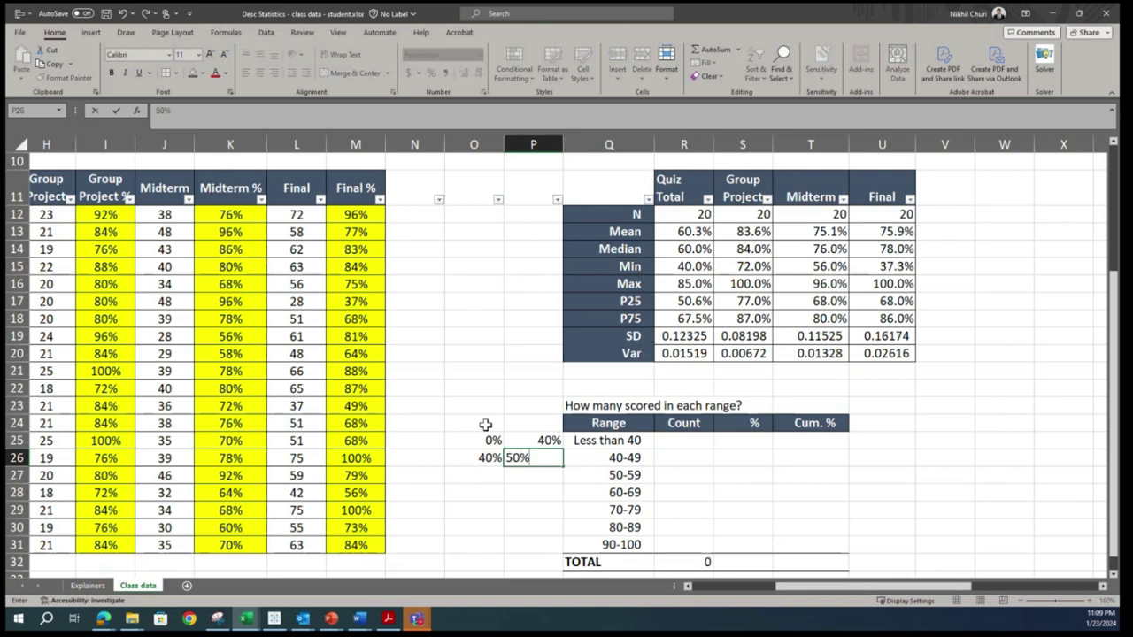
key("Return")
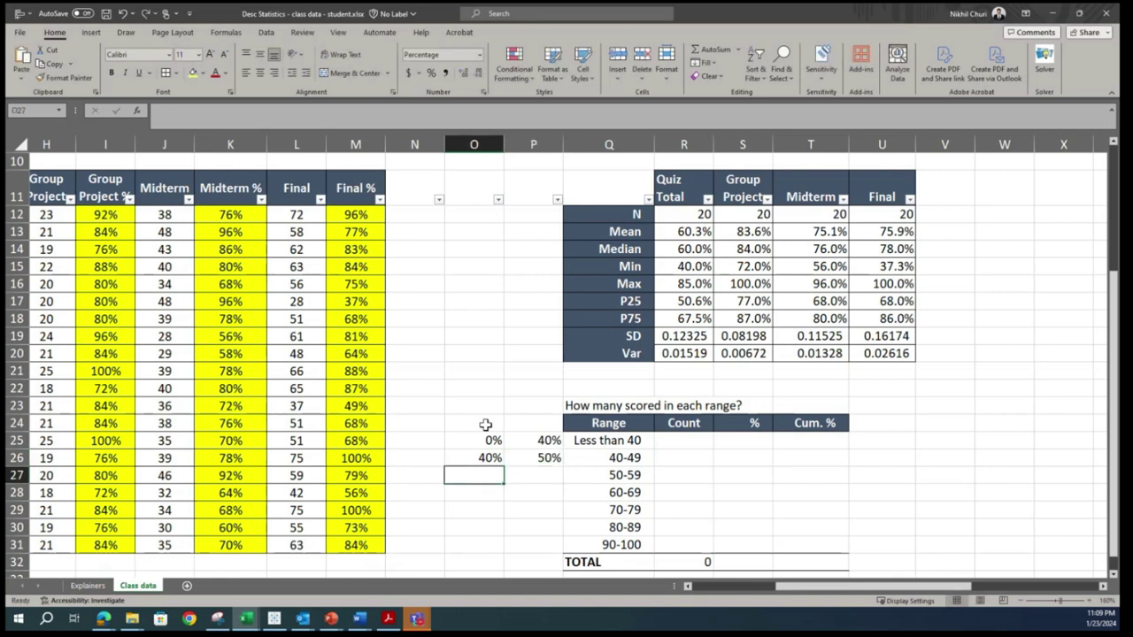
type("50")
key("Return")
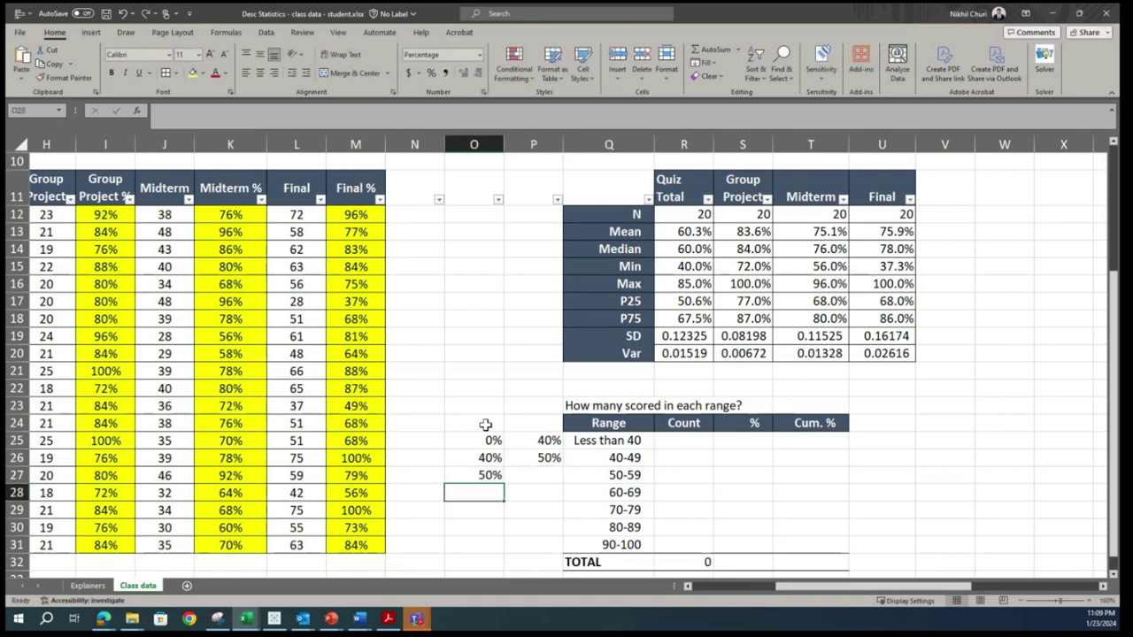
key("Right")
key("Up")
type("60")
key("Return")
Step: Enter the limits 60% and 70% in O28:P28, beside the 60-69 range
type("60")
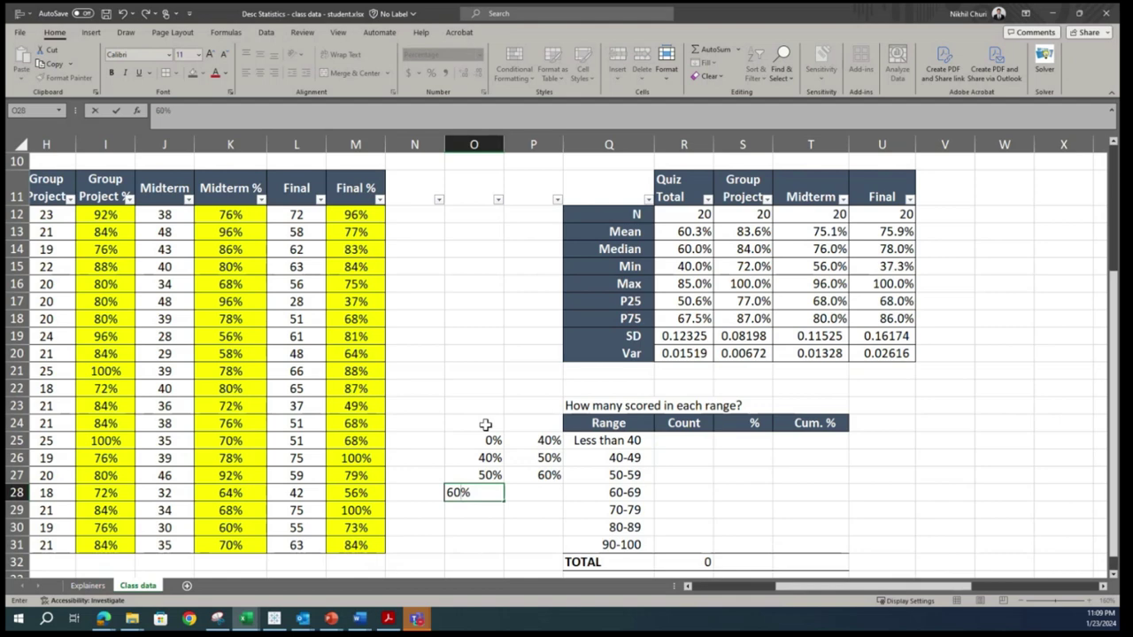
key("Tab")
type("70")
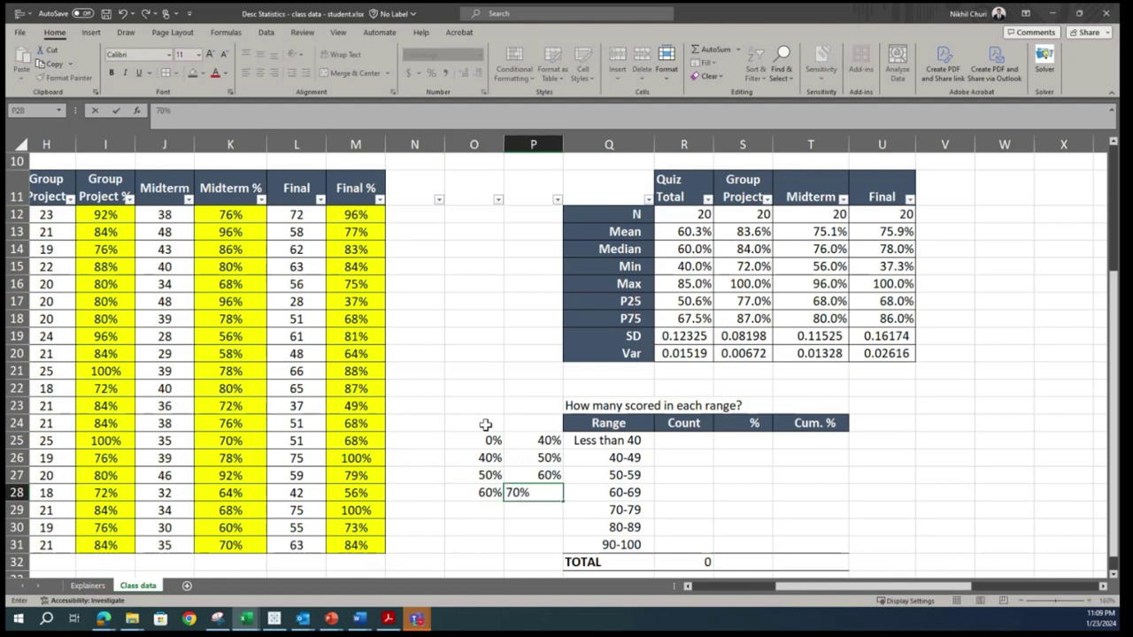
key("Down")
Step: Enter the upper limits 80%, 90% and 100% in P29:P31 for the last three ranges
type("8")
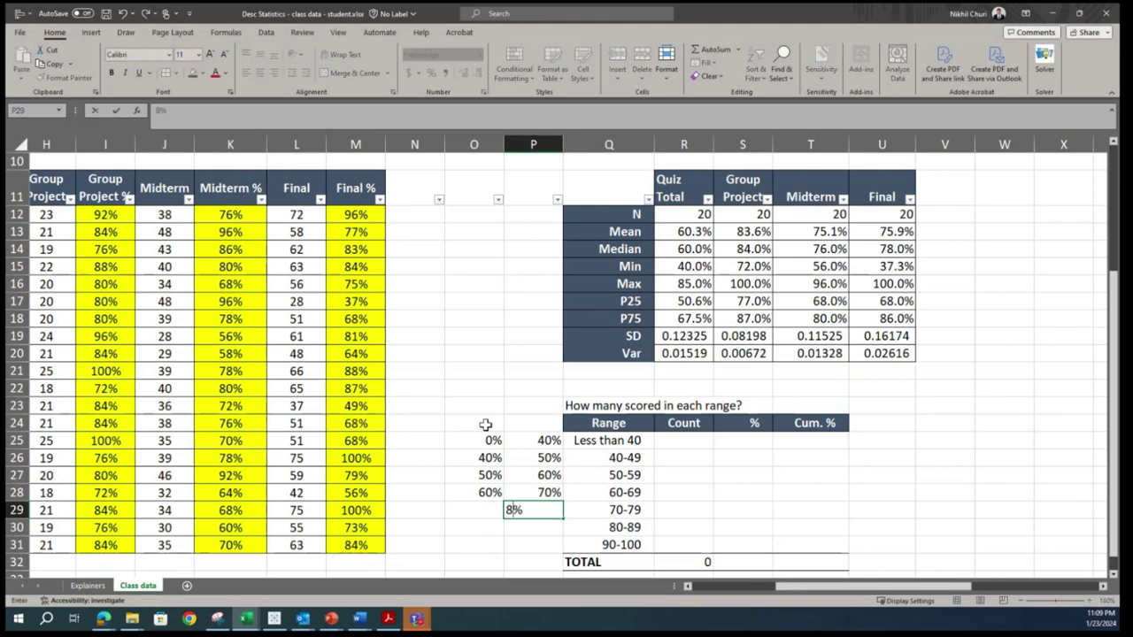
type("0")
key("Down")
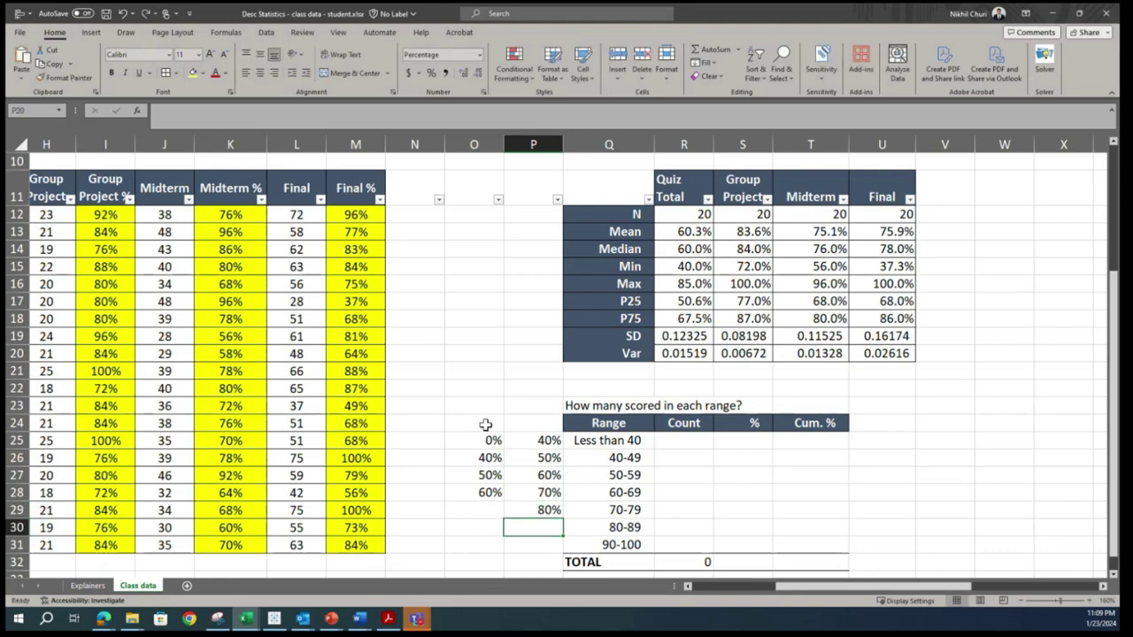
type("90")
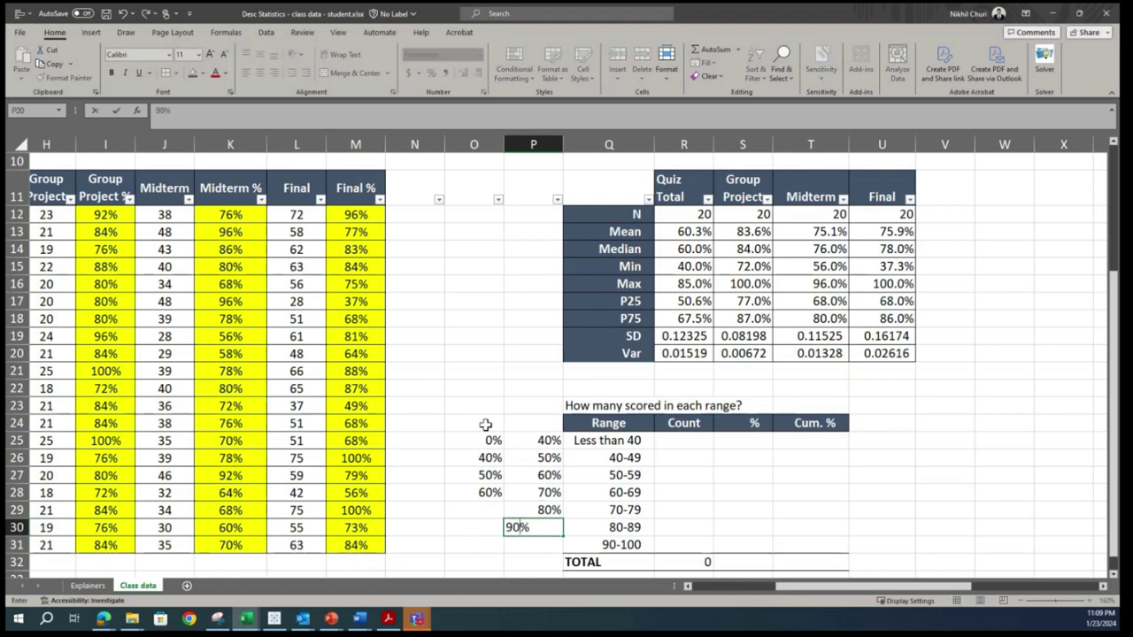
key("Down")
type("100")
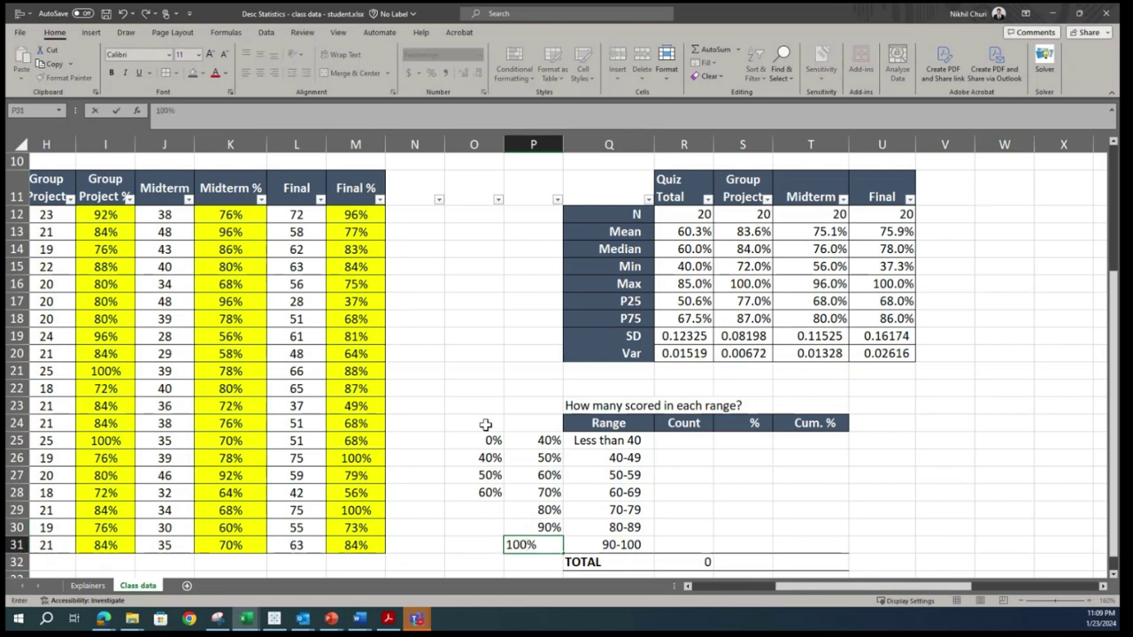
type("5")
key("Return")
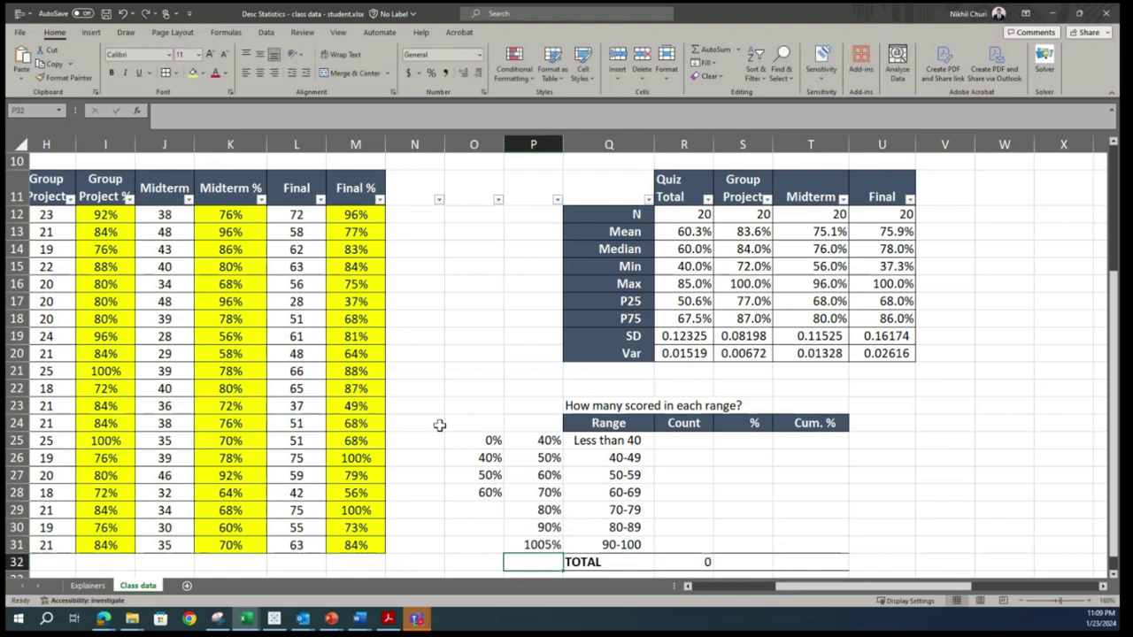
left_click_drag(552, 493, 550, 510)
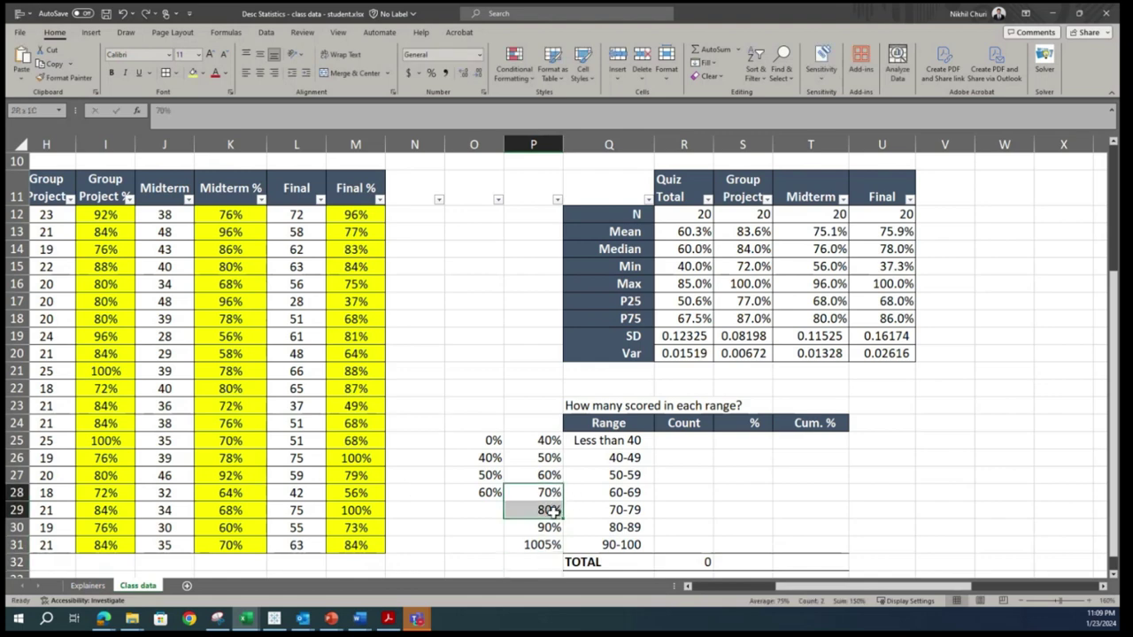
double_click(544, 544)
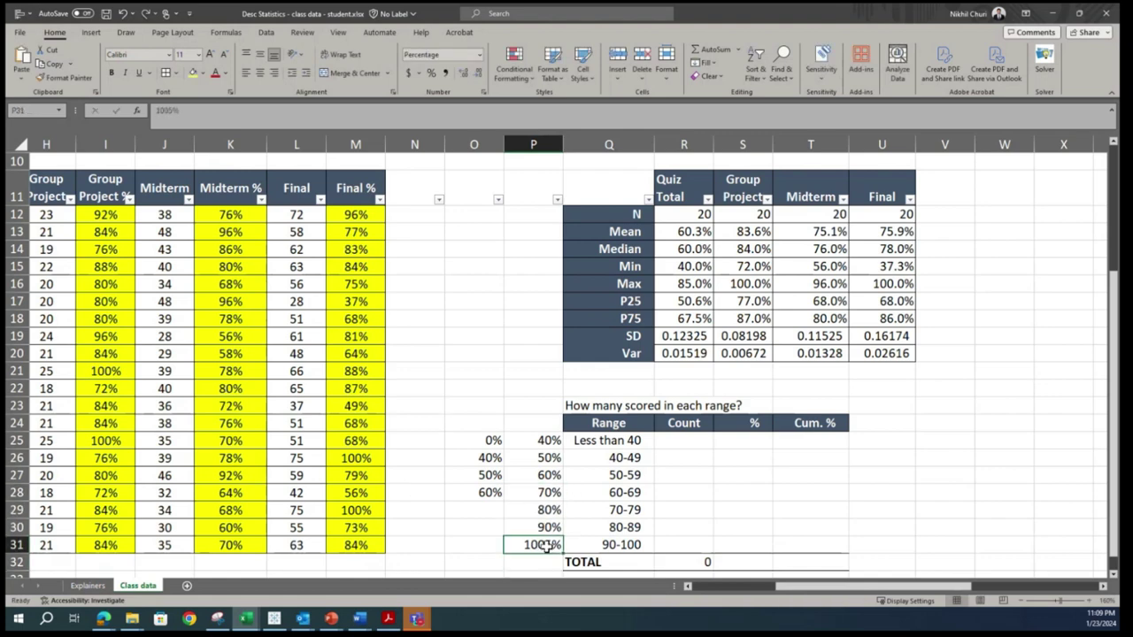
key("Delete")
key("Return")
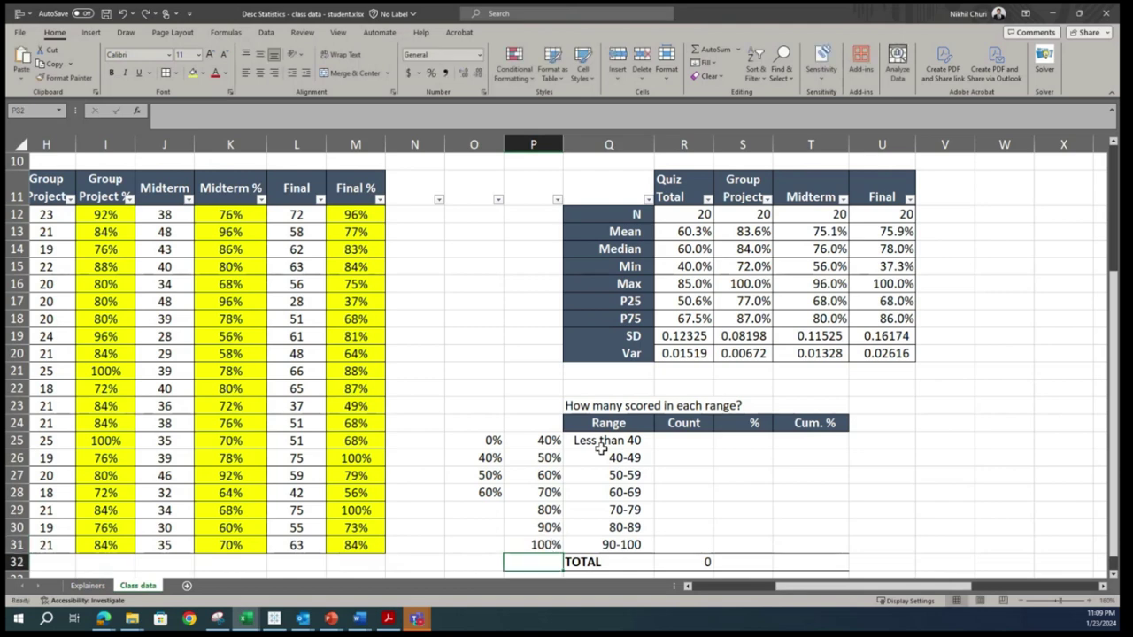
Step: Copy the upper limits in P28:P30 into O29:O31 as the lower limits of the last three ranges
left_click_drag(549, 495, 551, 526)
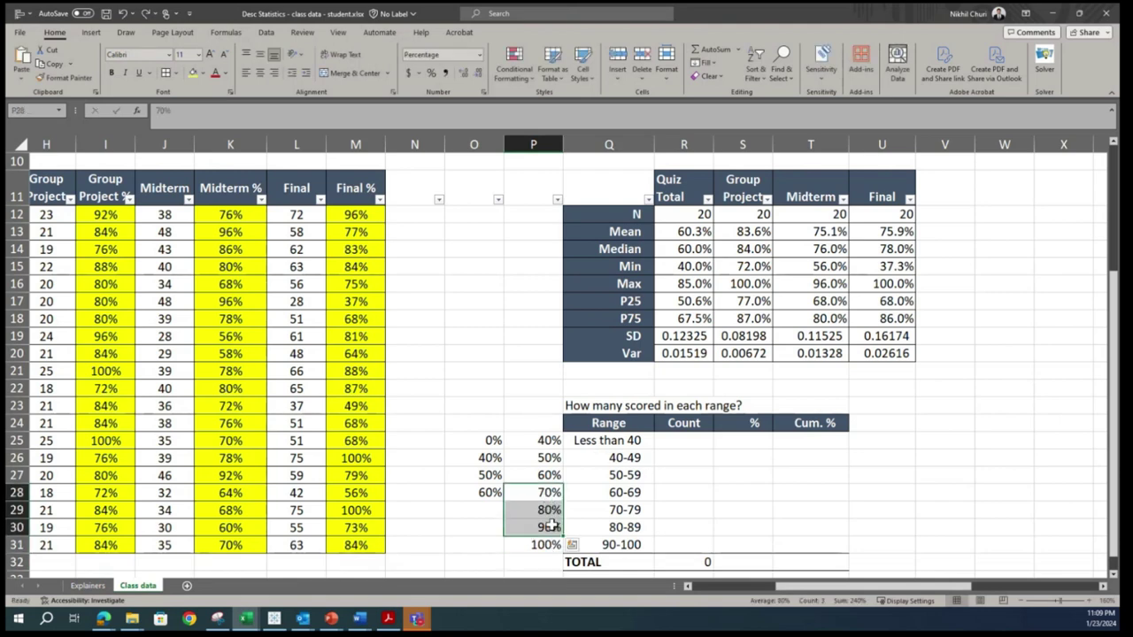
key("ctrl+c")
left_click(493, 509)
key("ctrl+v")
left_click(579, 474)
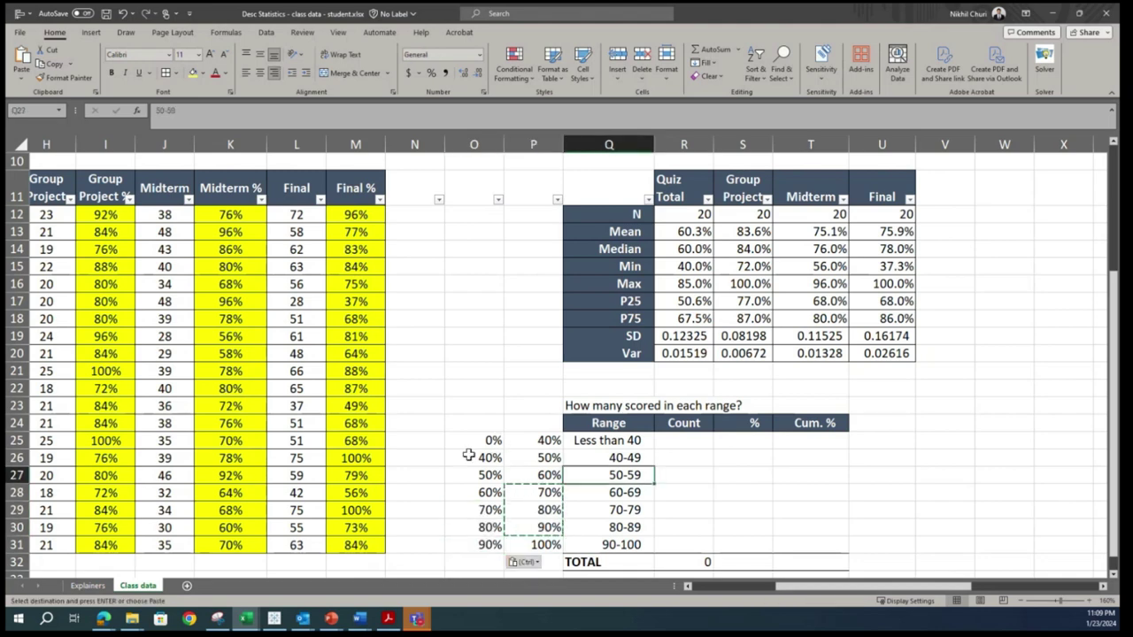
left_click(538, 462)
key("Escape")
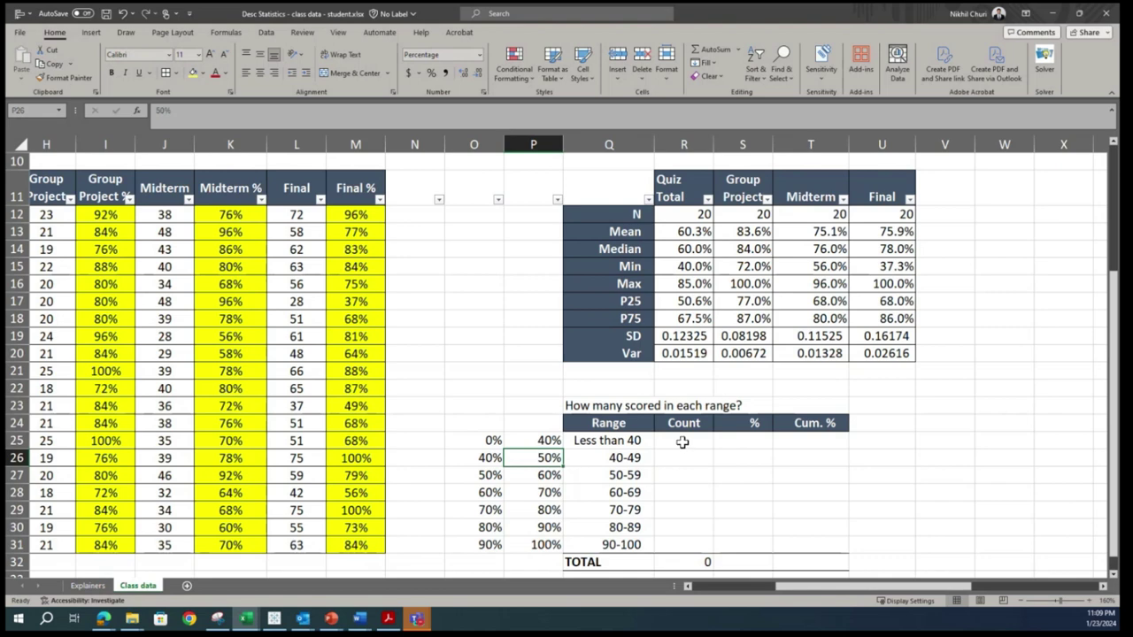
Step: Enter =COUNTIF(Final_pct,"<40") in R25 to count the final scores in the Less than 40 range
left_click(682, 442)
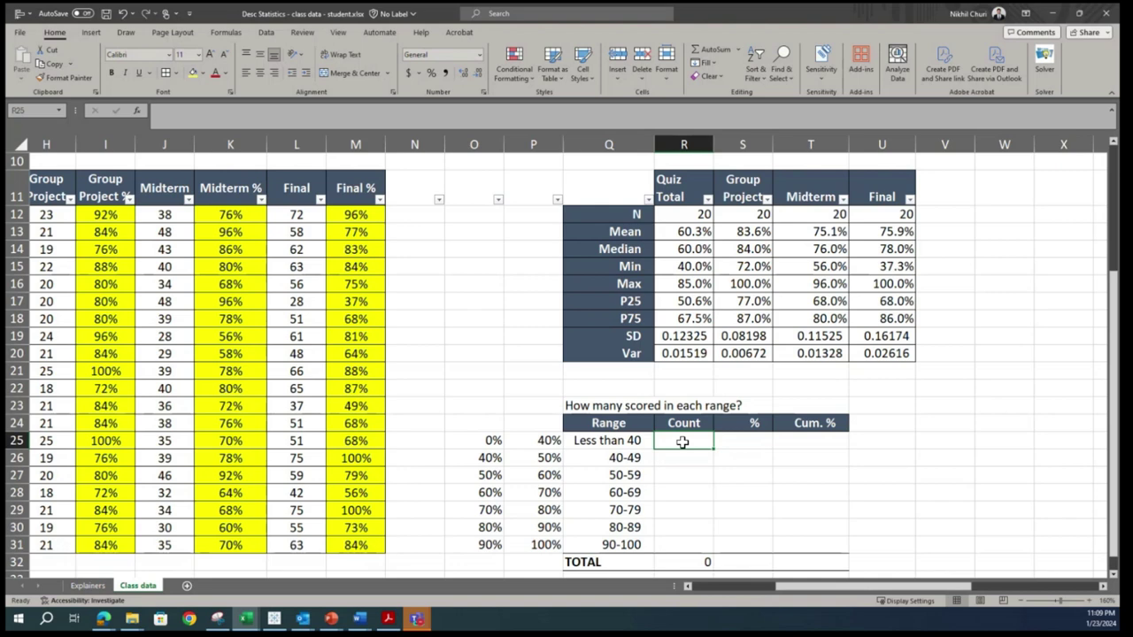
type("=coun")
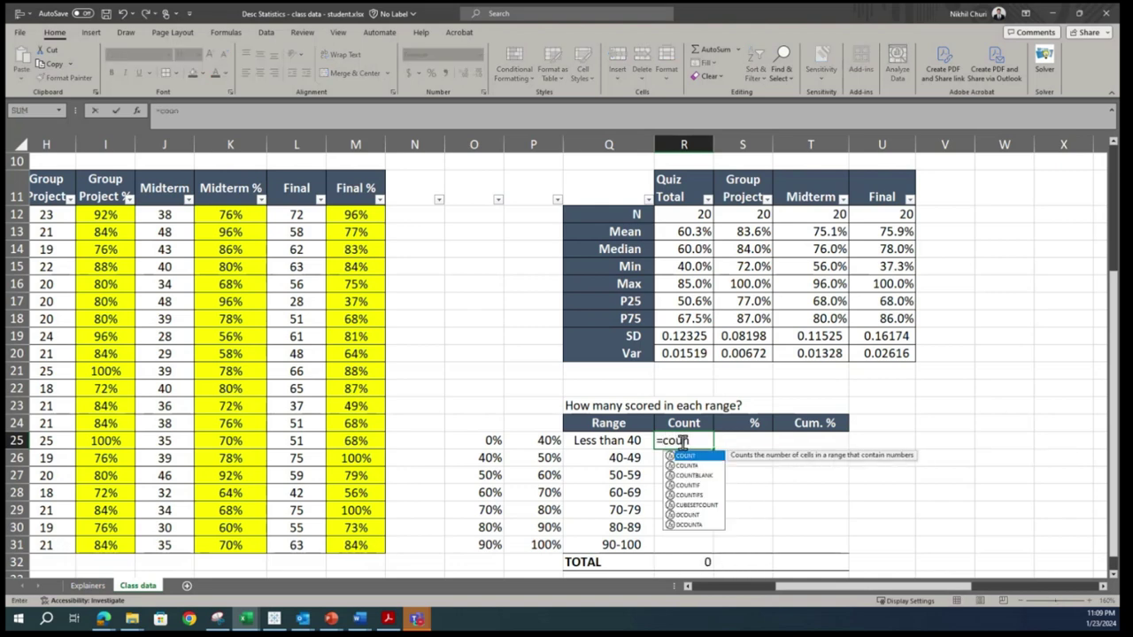
type("tif")
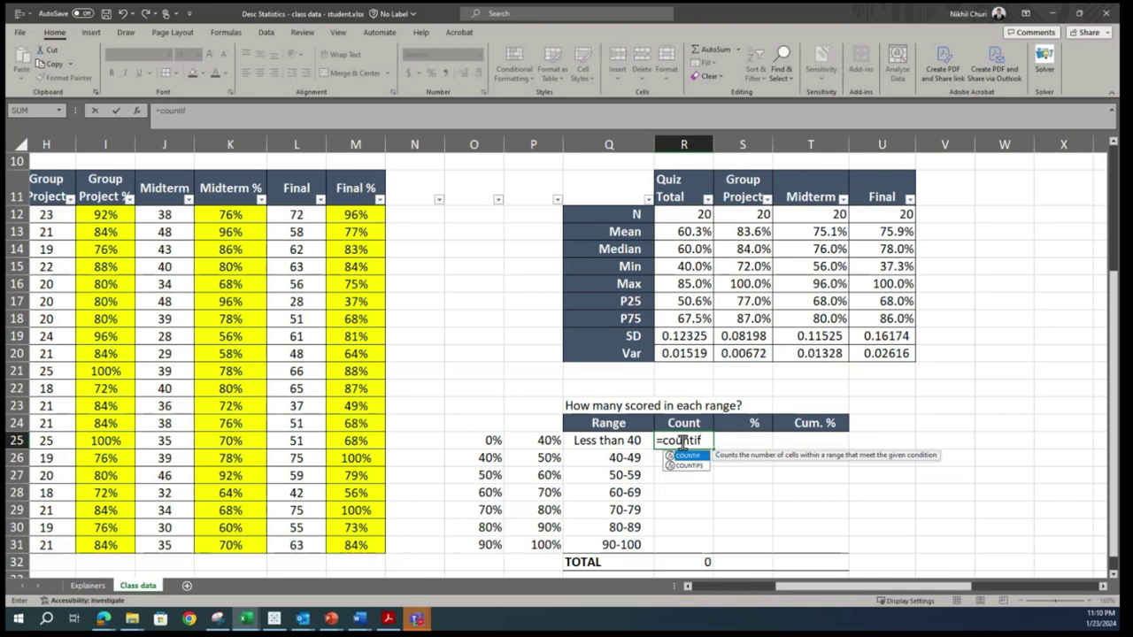
type("(")
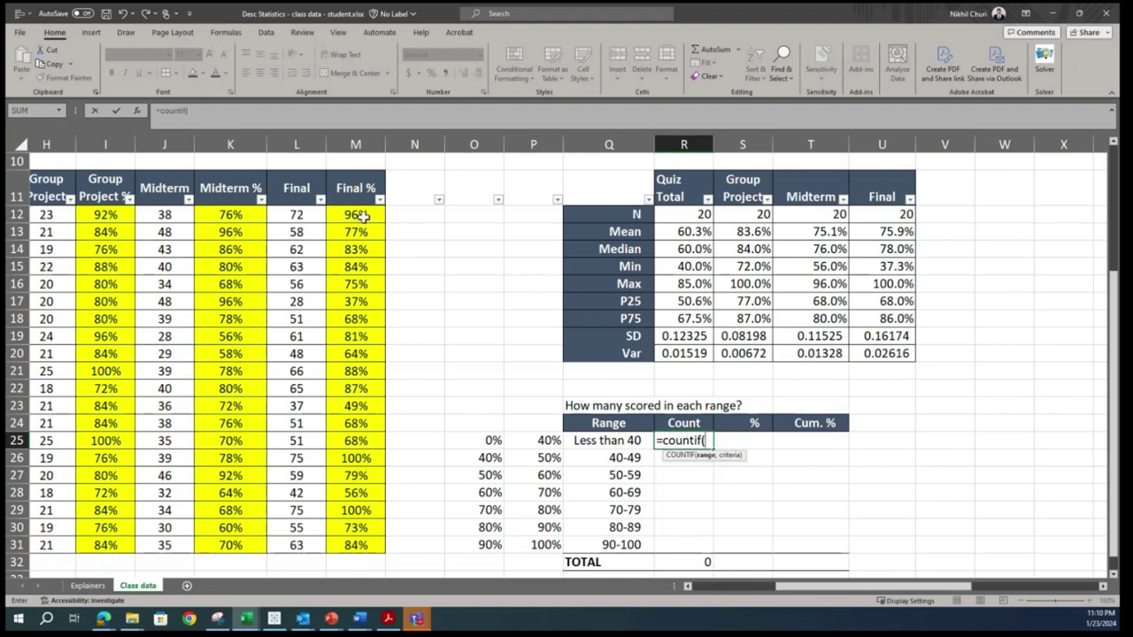
type("Final_pct")
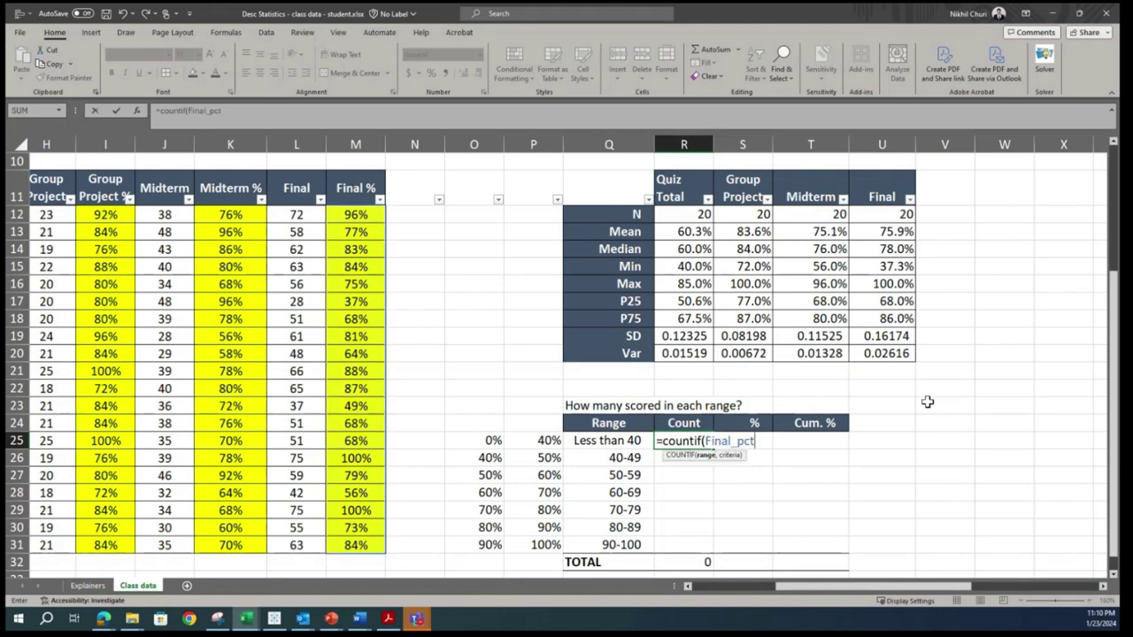
type(",")
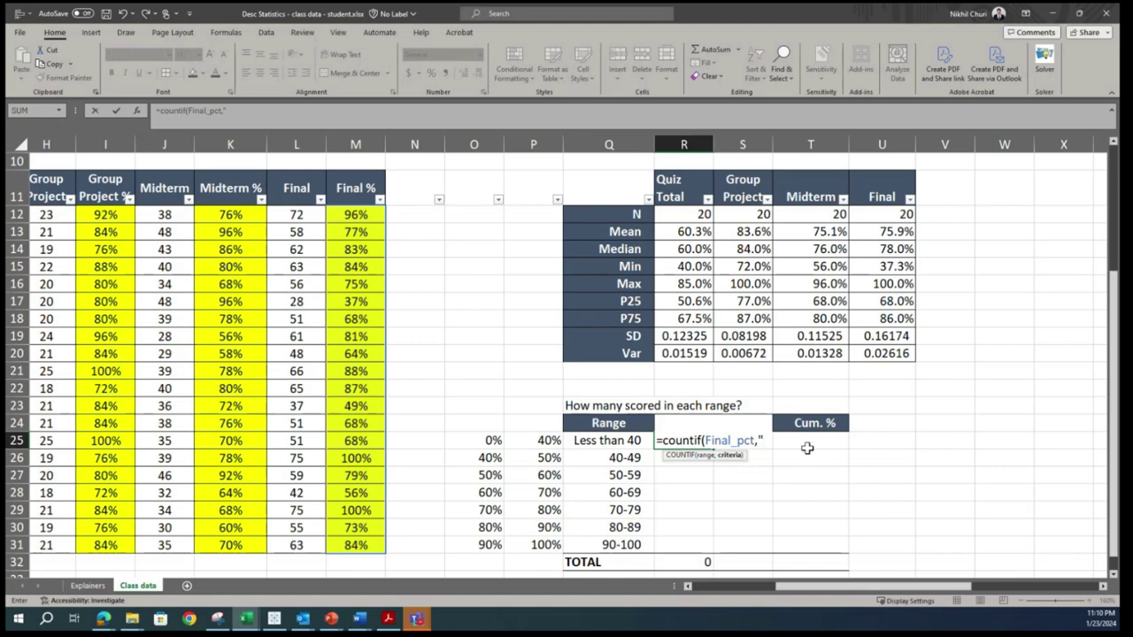
type("<4")
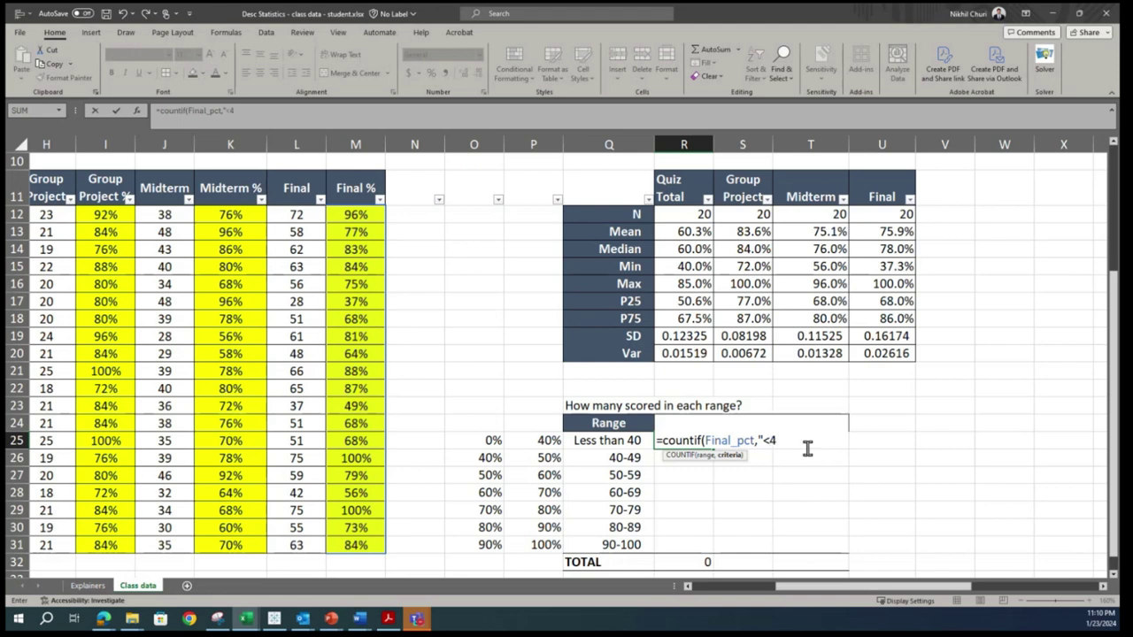
type("0\")")
key("BackSpace")
type("\")")
key("Return")
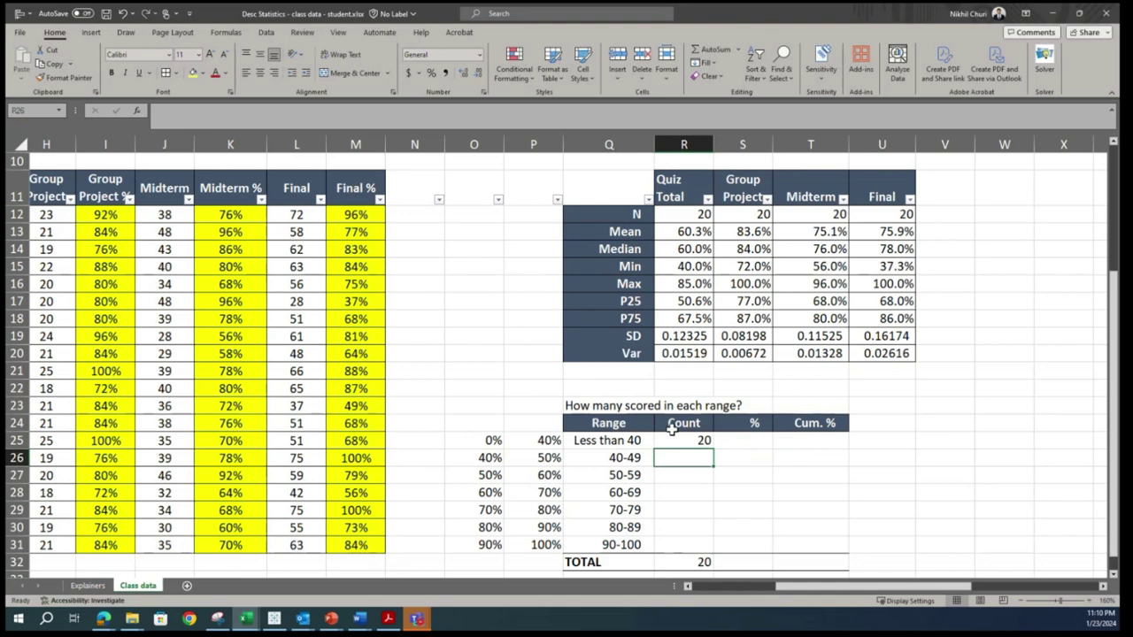
Step: Correct the criterion in R25's COUNTIF formula to "<40%" so that it matches the percentage scores
double_click(689, 439)
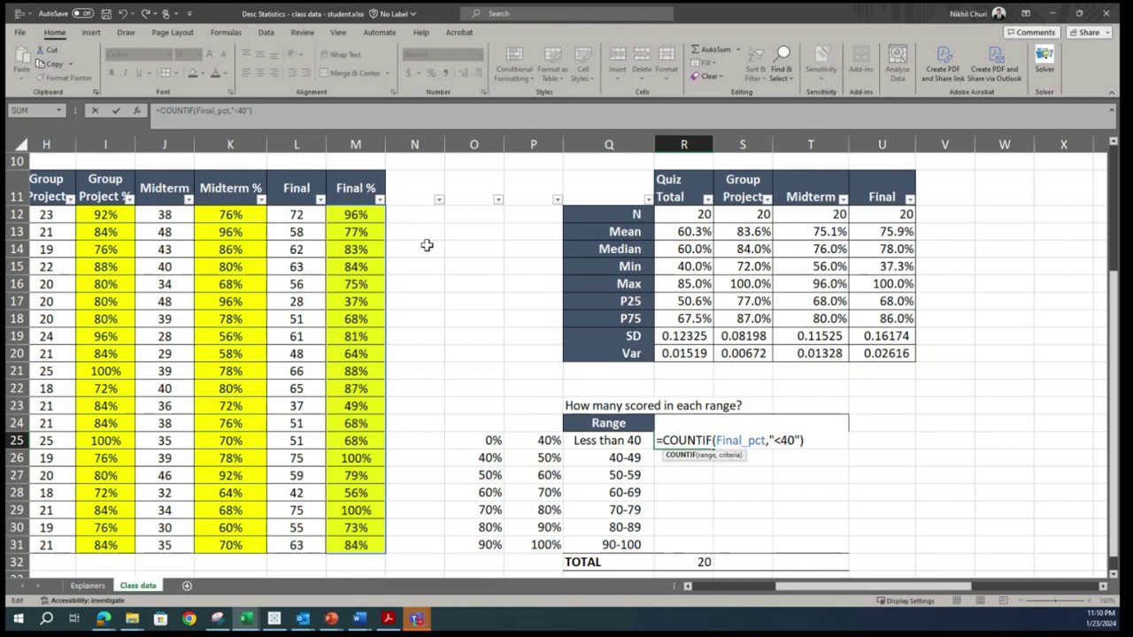
left_click(797, 438)
key("Return")
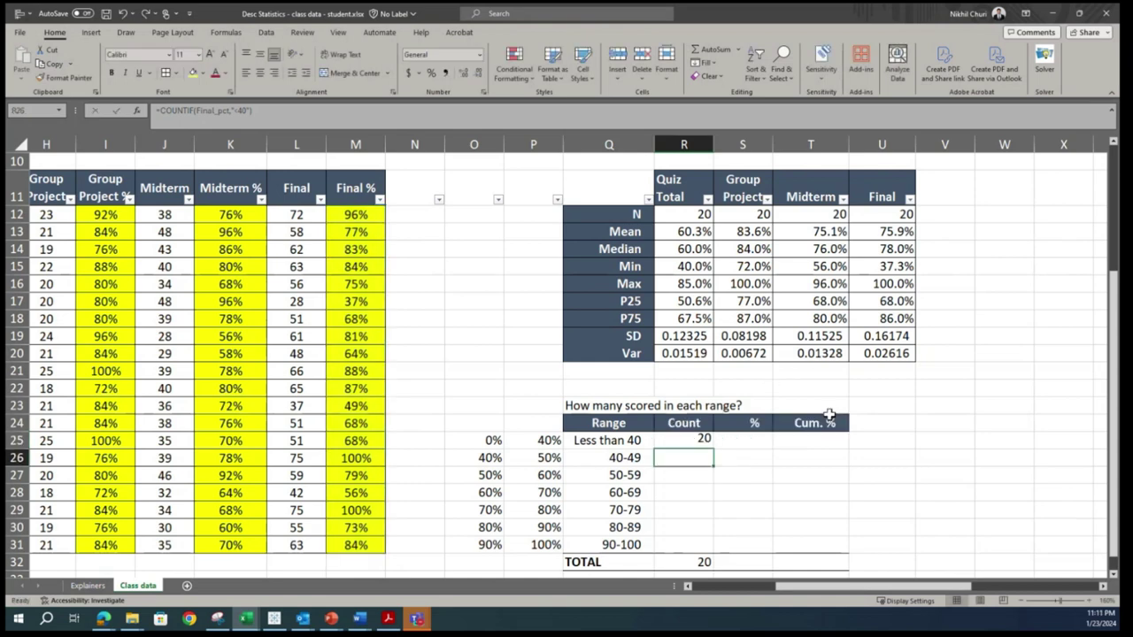
double_click(699, 440)
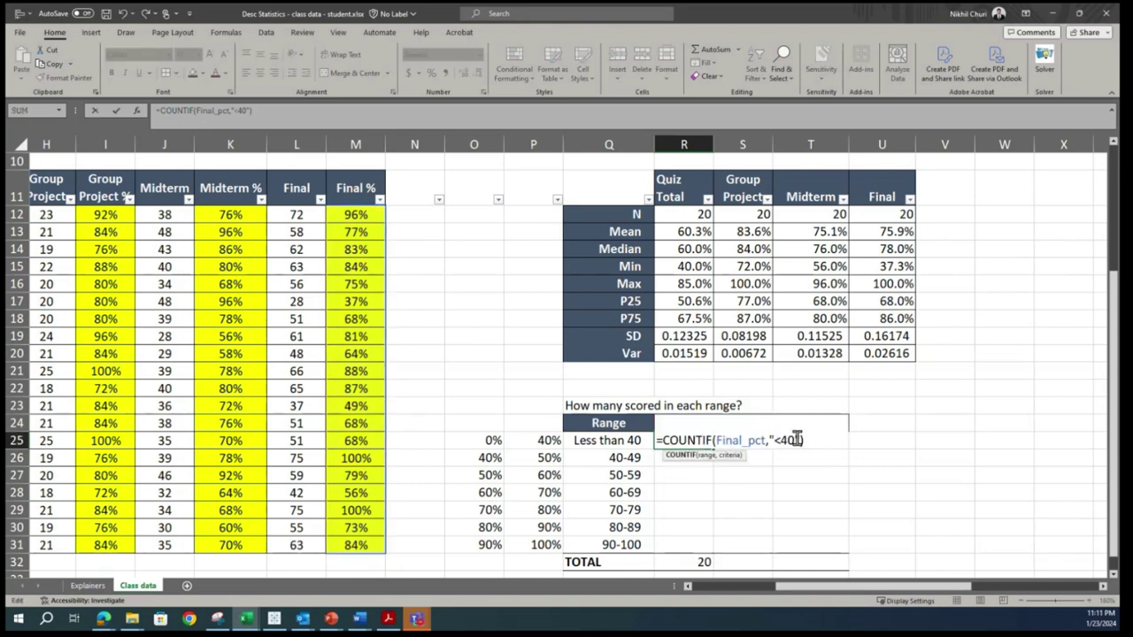
left_click(794, 440)
type("%")
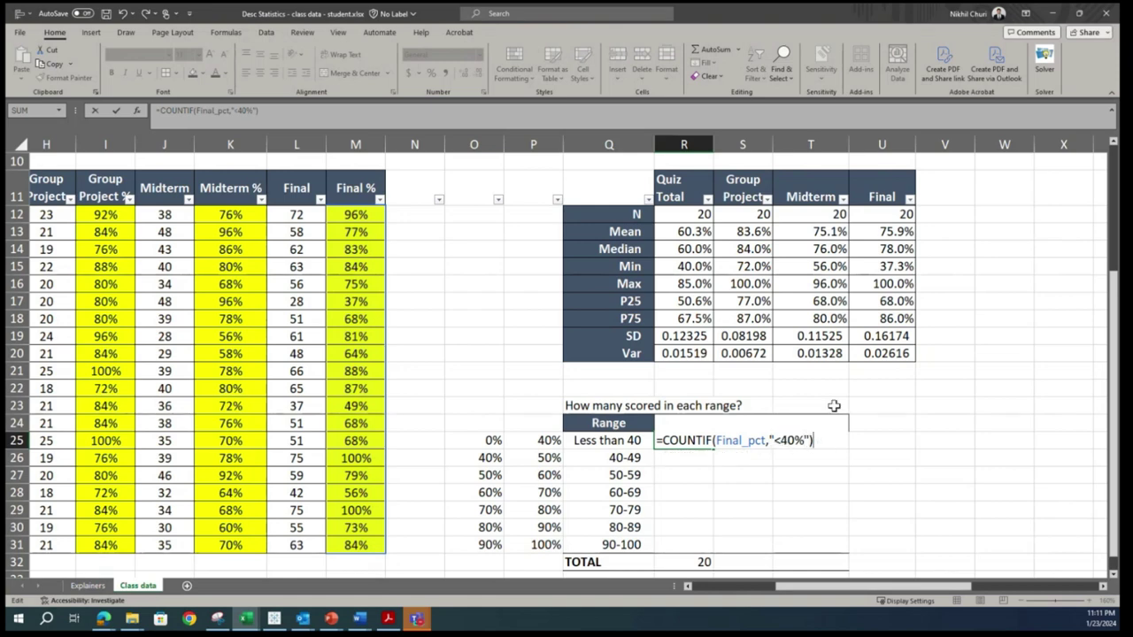
key("Return")
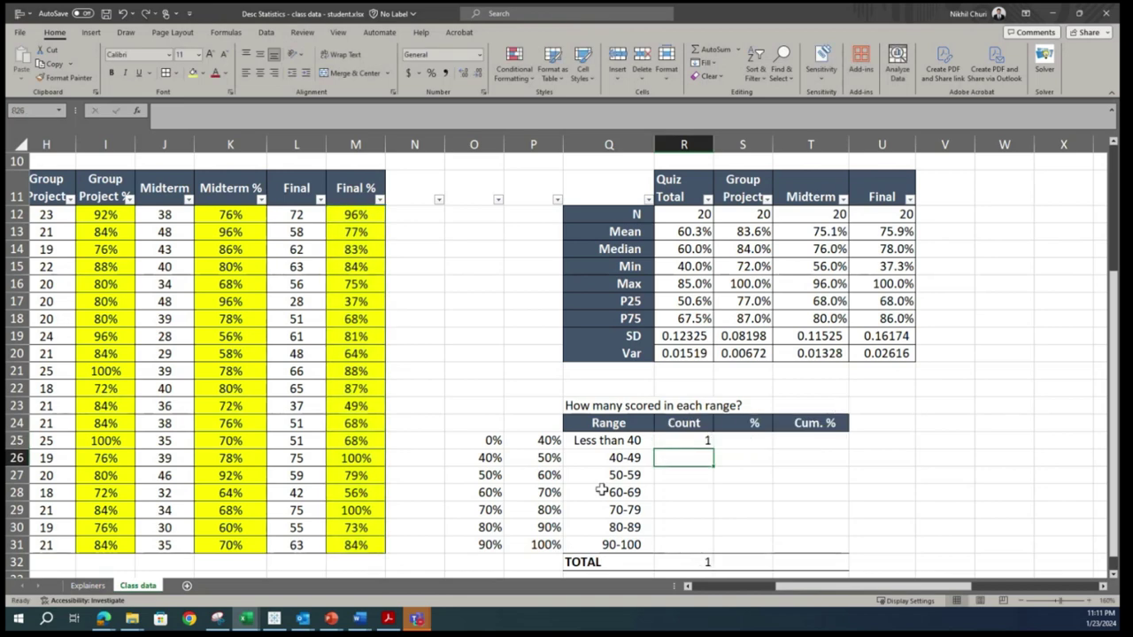
Step: Select header row 11 and filter the Final % column to show only scores less than 40%
left_click(421, 301)
left_click(16, 187)
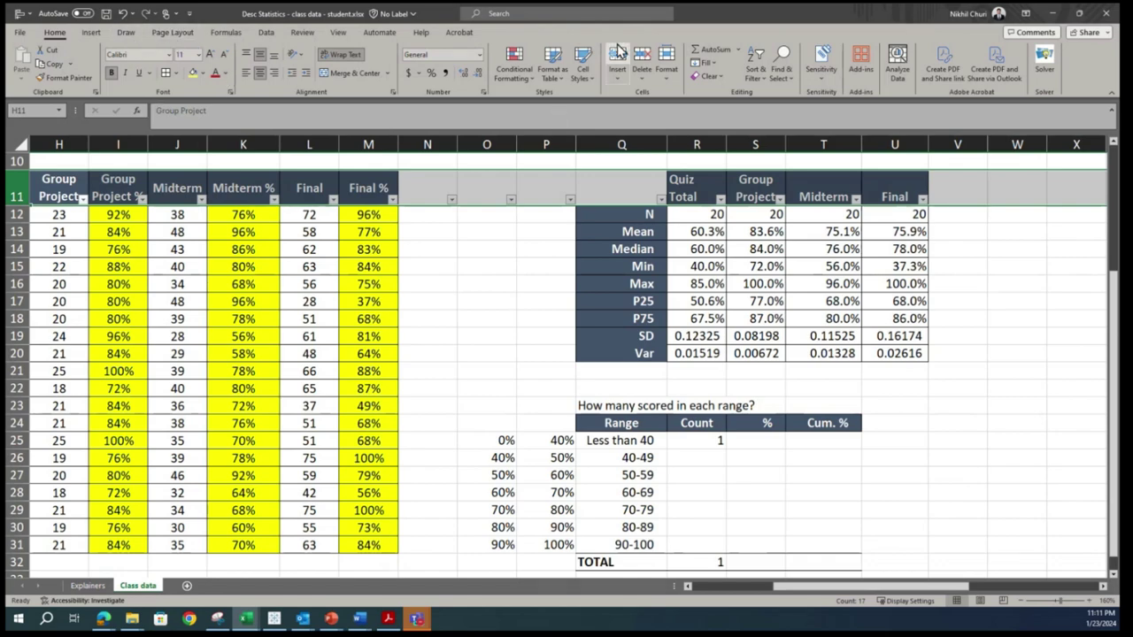
left_click_drag(700, 13, 636, 88)
left_click(265, 33)
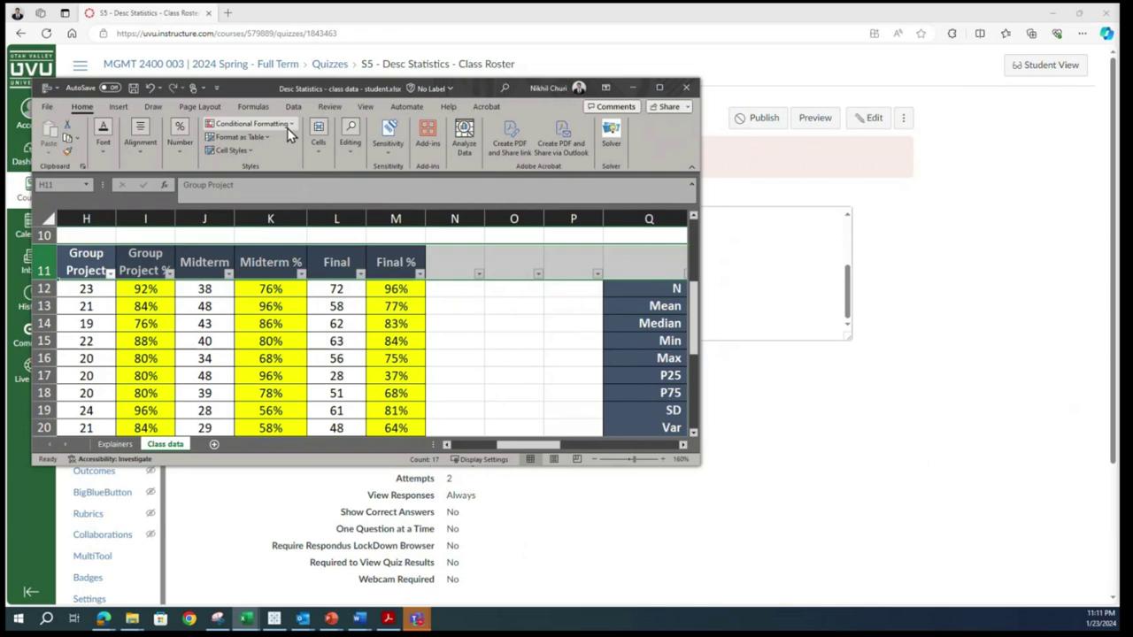
left_click(659, 88)
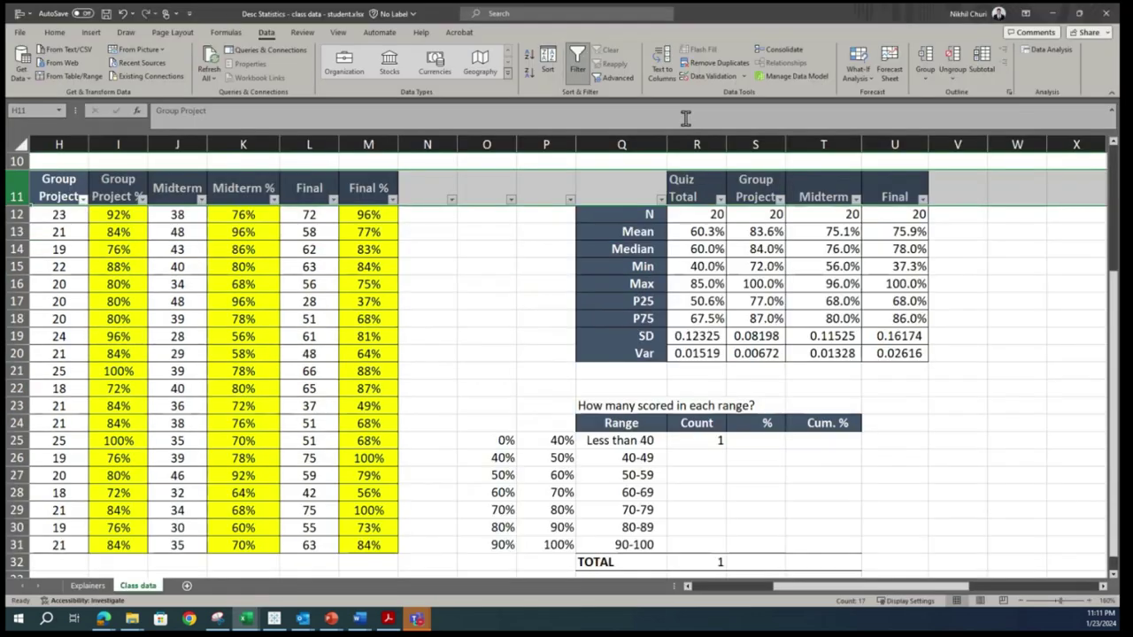
left_click(576, 59)
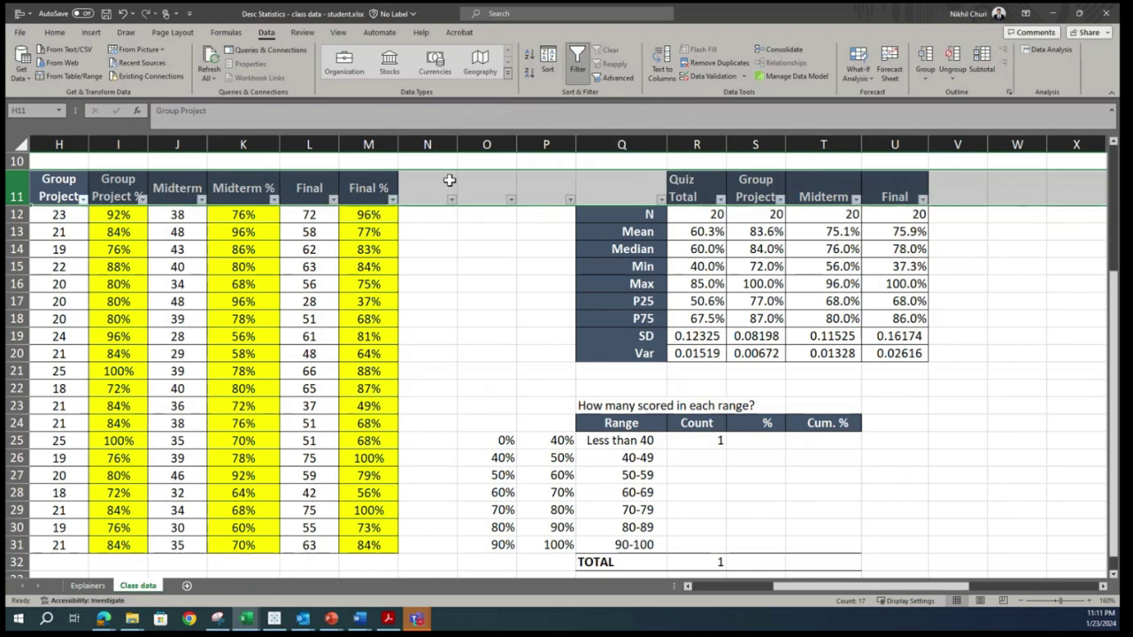
left_click(394, 200)
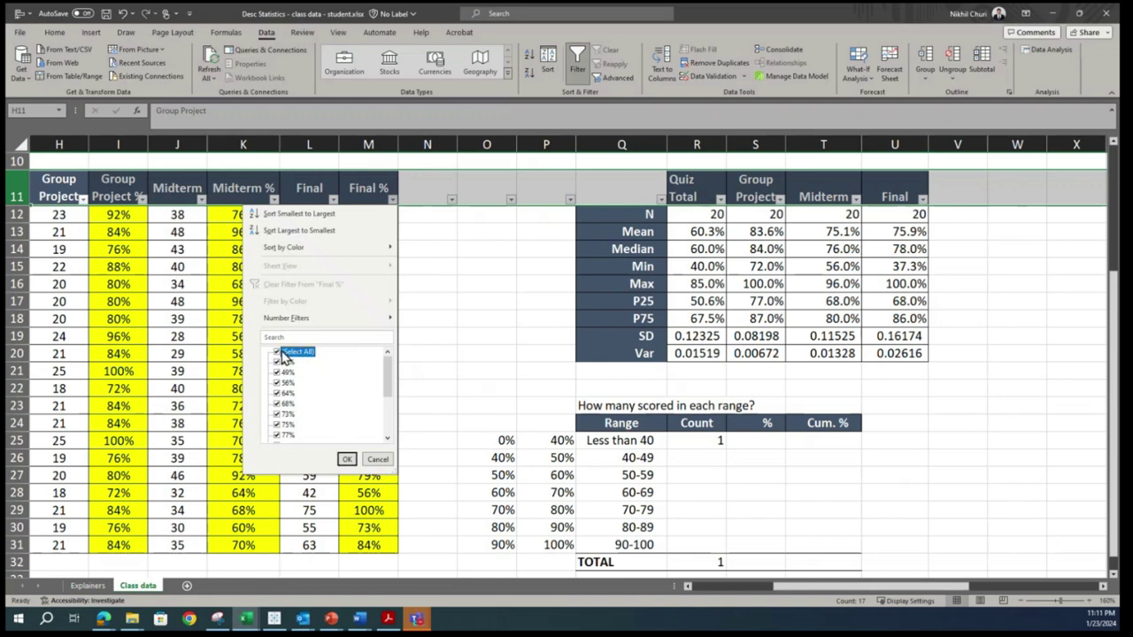
mouse_move(389, 319)
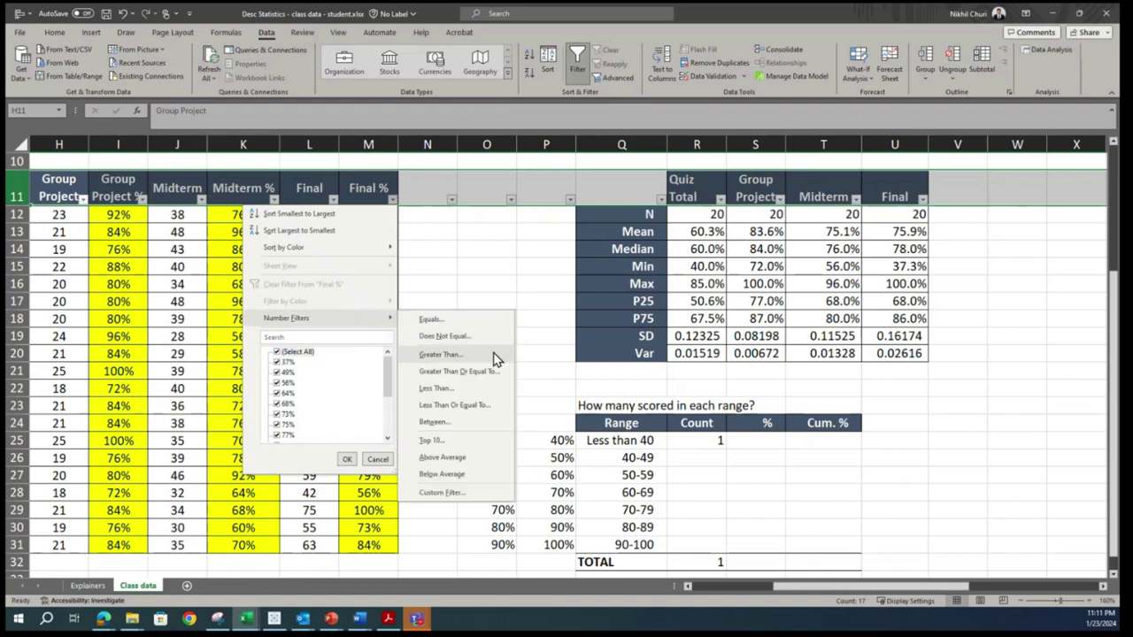
left_click(439, 389)
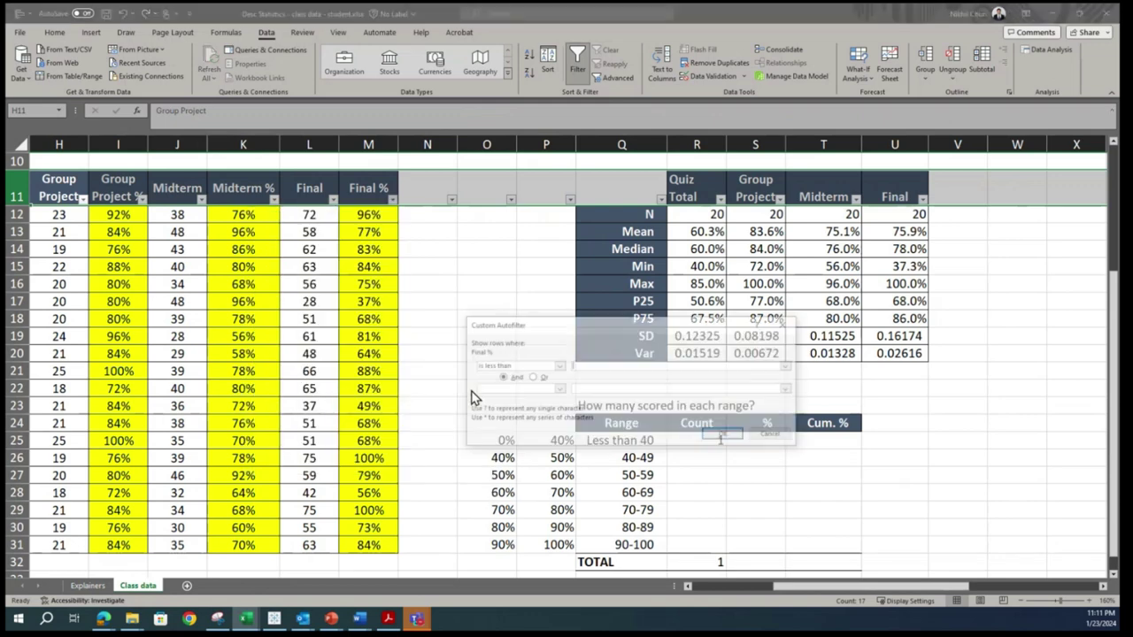
type("40")
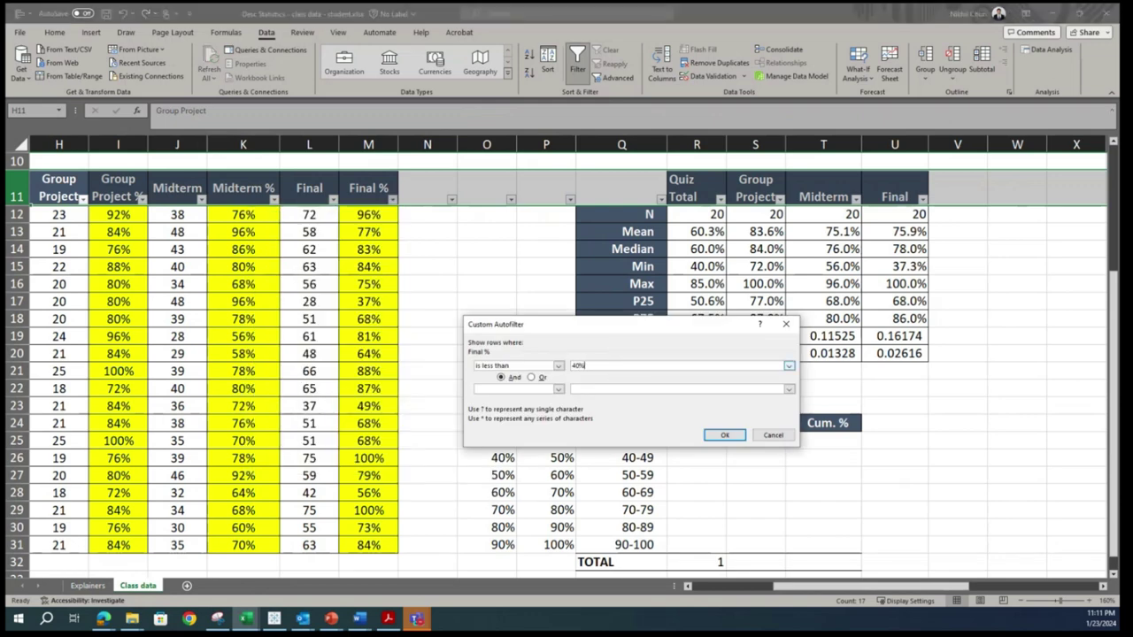
key("BackSpace")
key("BackSpace")
left_click(725, 435)
scroll(368, 233, "up", 3)
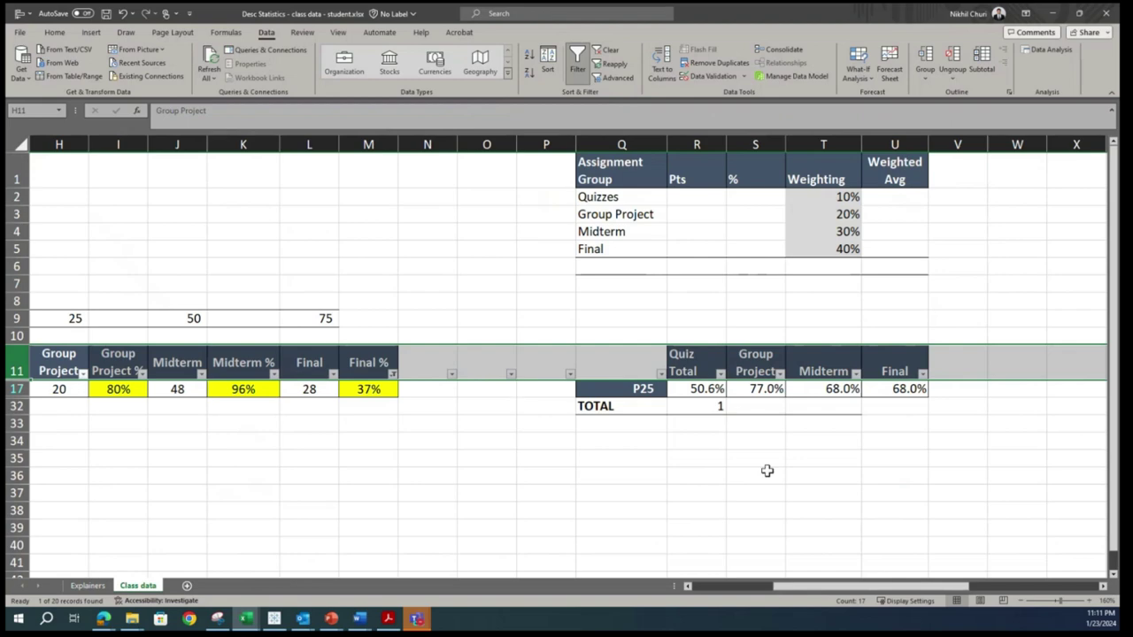
Step: Clear the Final % filter to show all student rows again
left_click(709, 408)
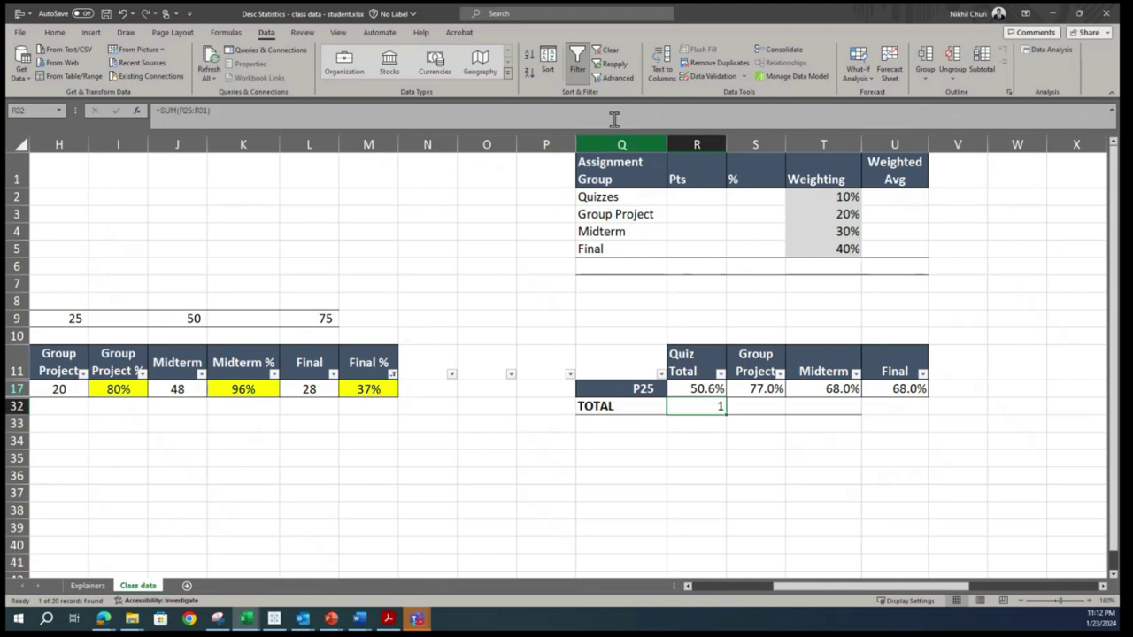
left_click(603, 54)
scroll(597, 324, "down", 5)
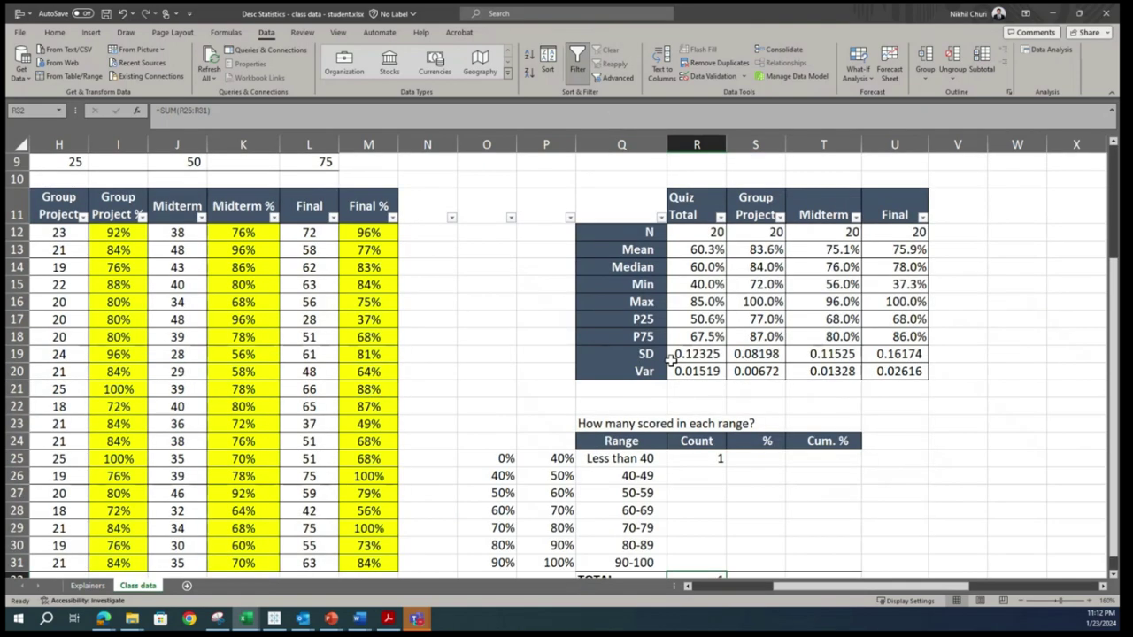
Step: Review the lower and upper limits in O26:P28 for the 40-49, 50-59 and 60-69 ranges
left_click(696, 354)
left_click(716, 321)
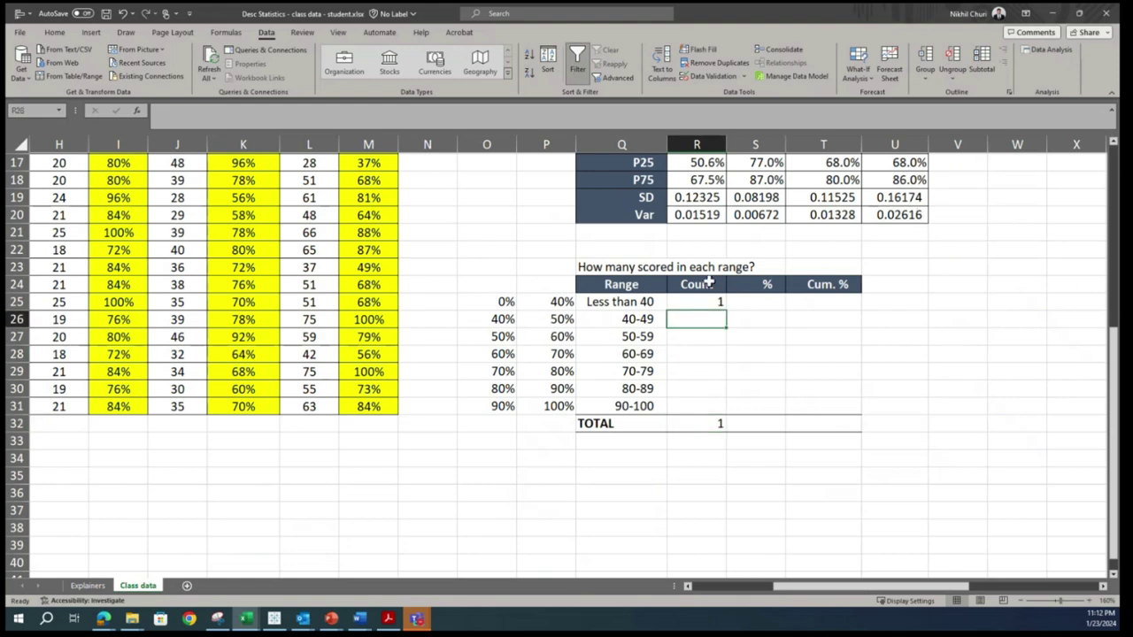
left_click(489, 318)
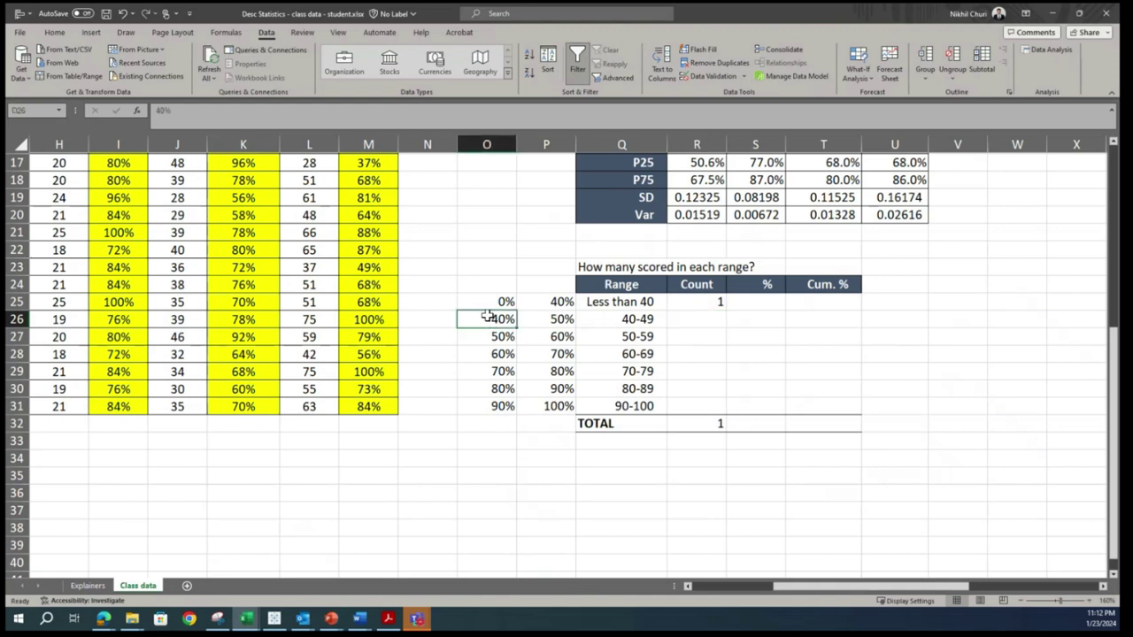
left_click(557, 317)
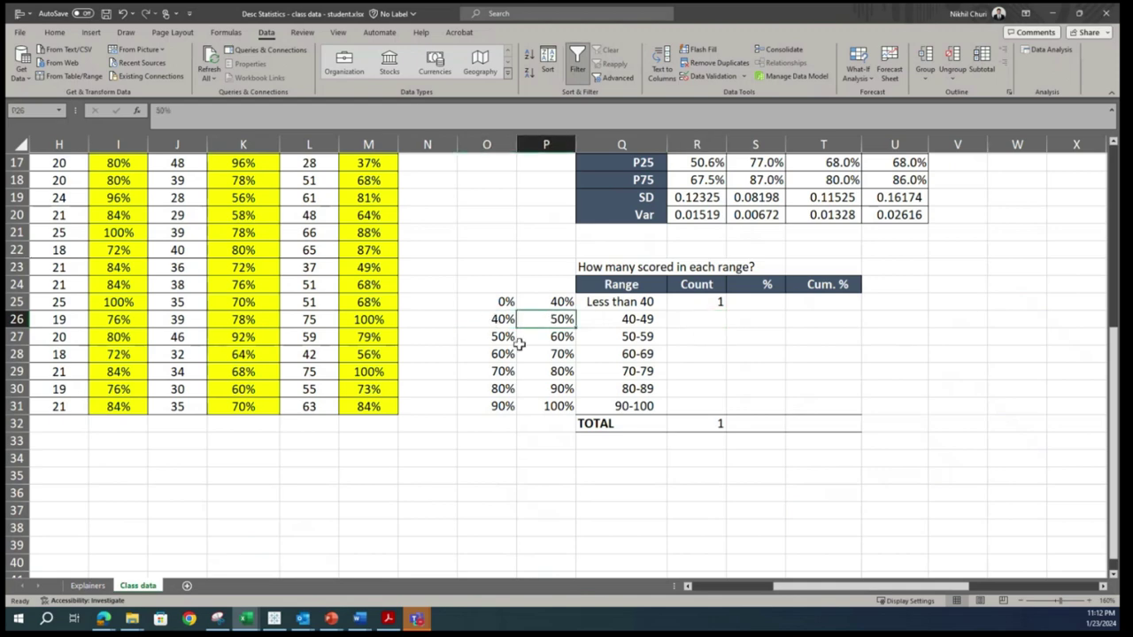
left_click(483, 334)
left_click(555, 337)
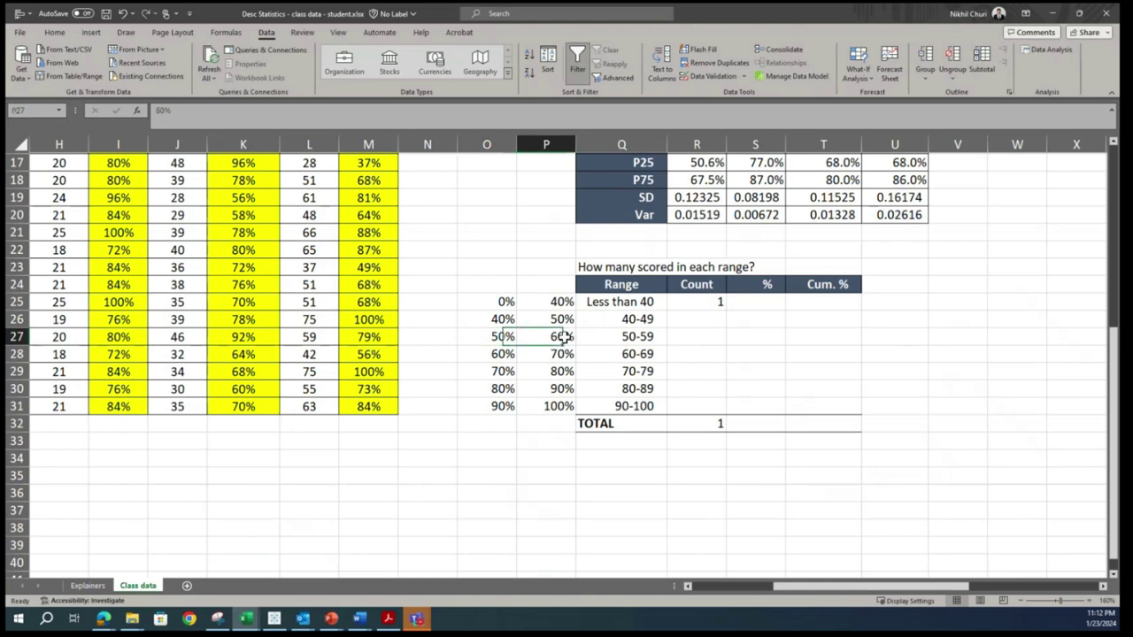
left_click(489, 354)
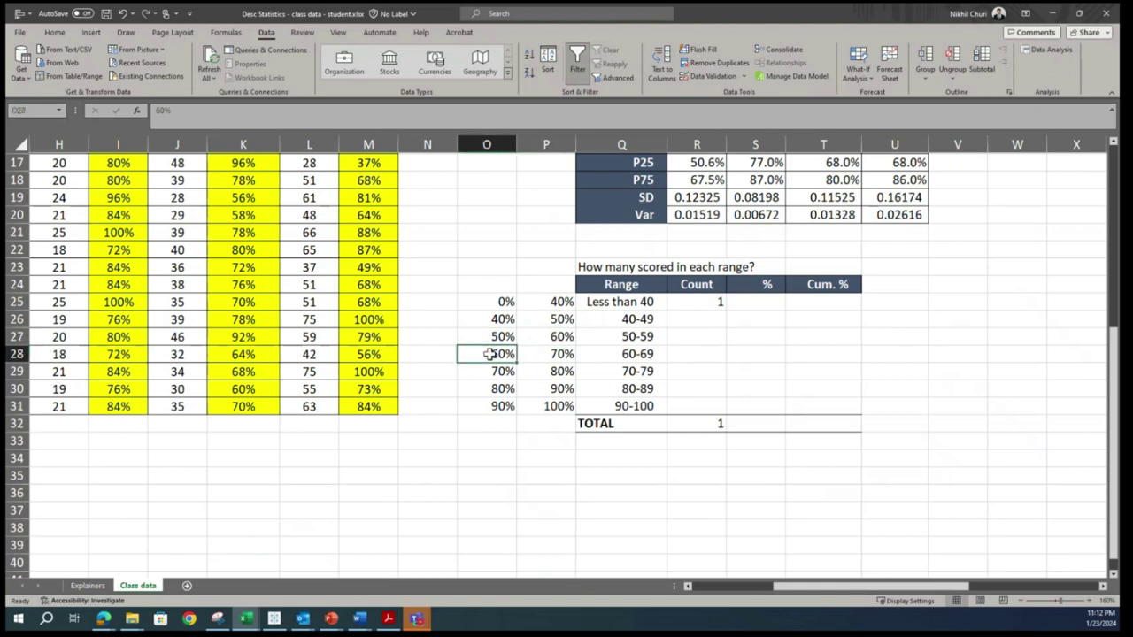
left_click(565, 354)
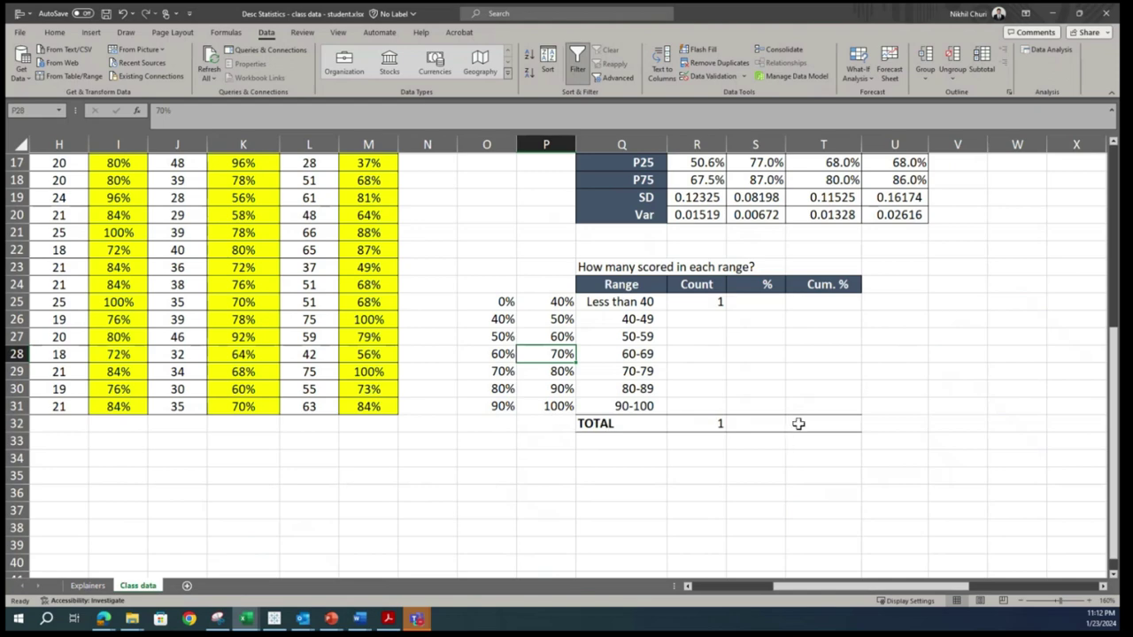
Step: Start a COUNTIFS formula in R26 for the 40-49 range, using the named range Final_pct as the first criteria range
left_click(709, 316)
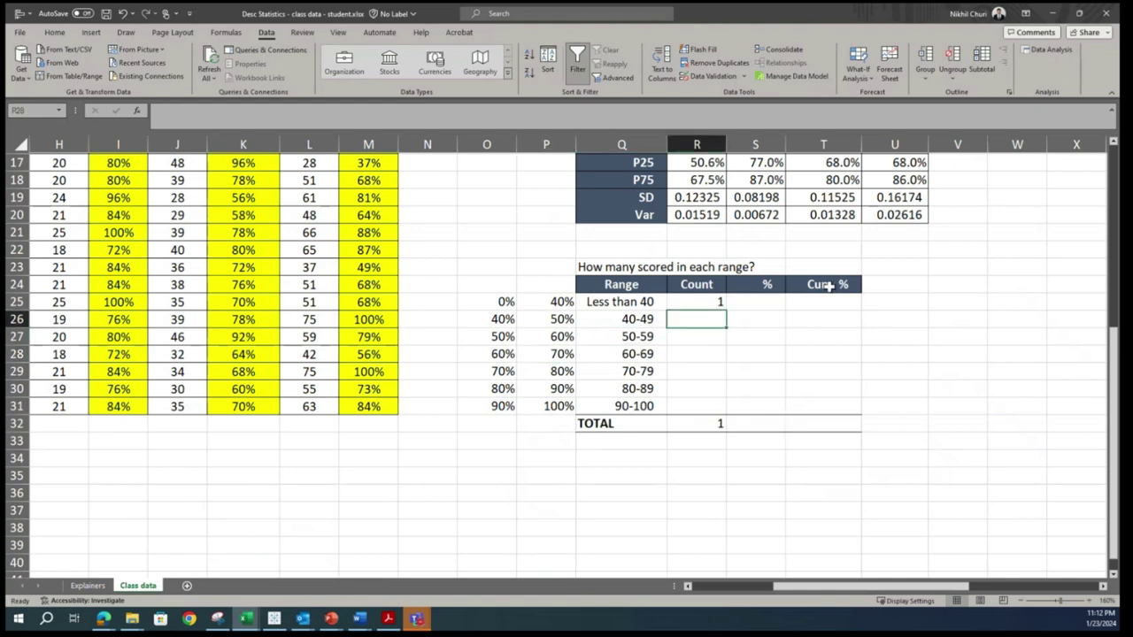
type("=c")
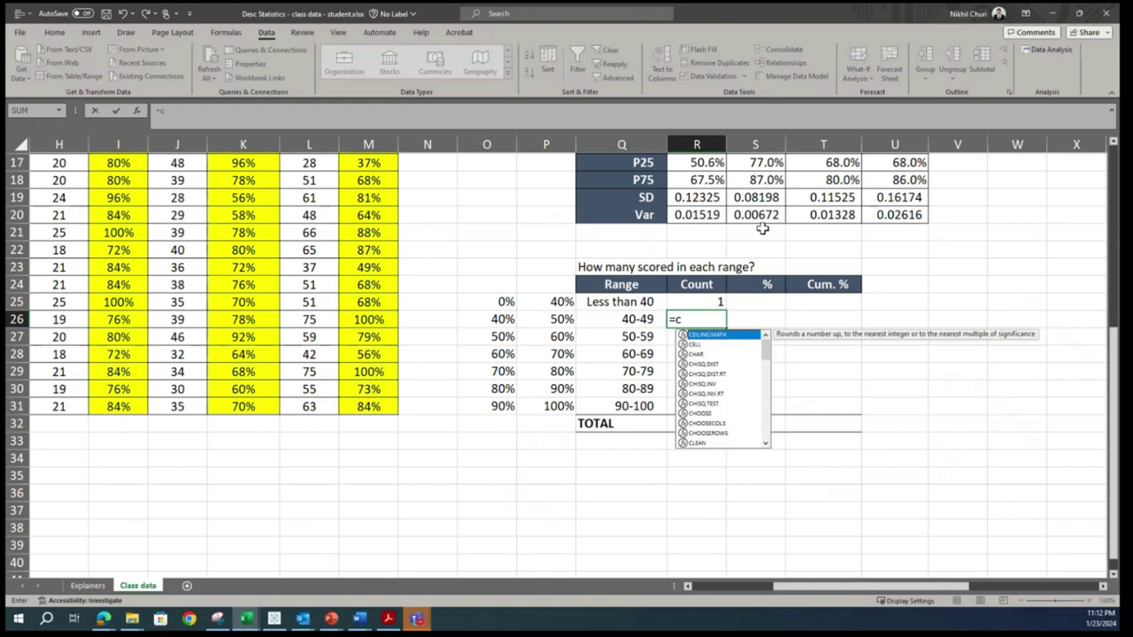
type("ountifs(")
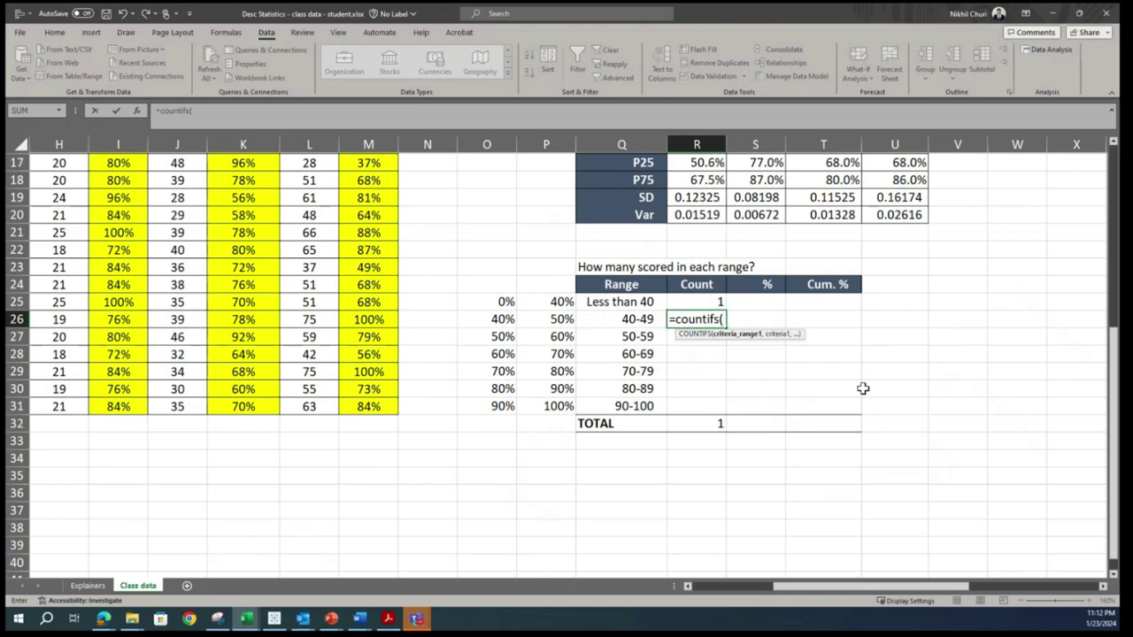
type("fin")
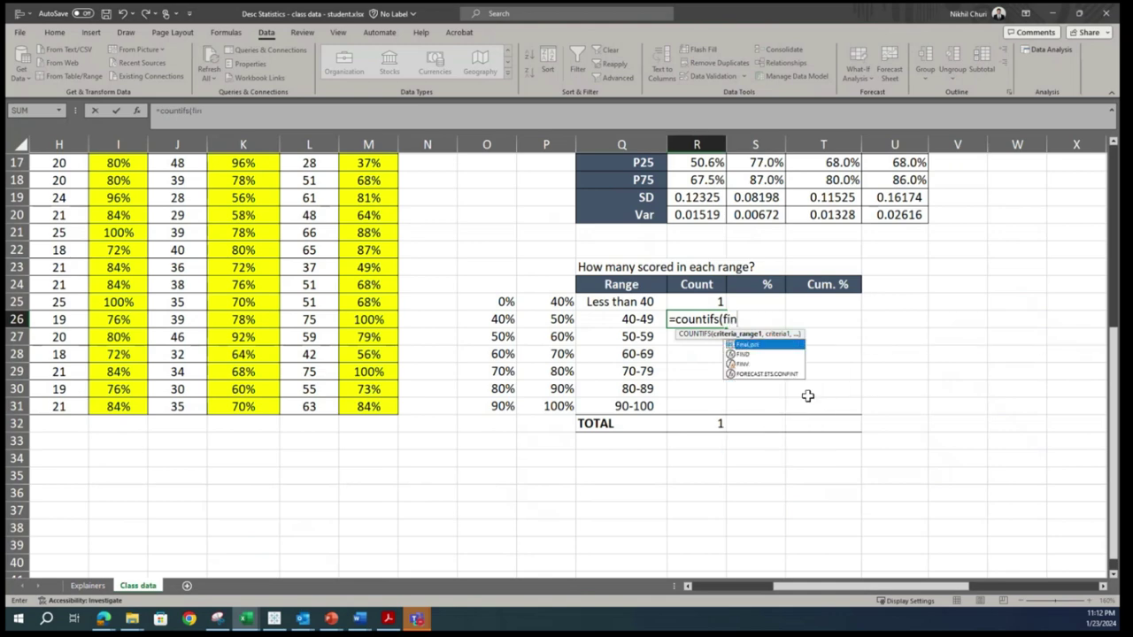
key("Tab")
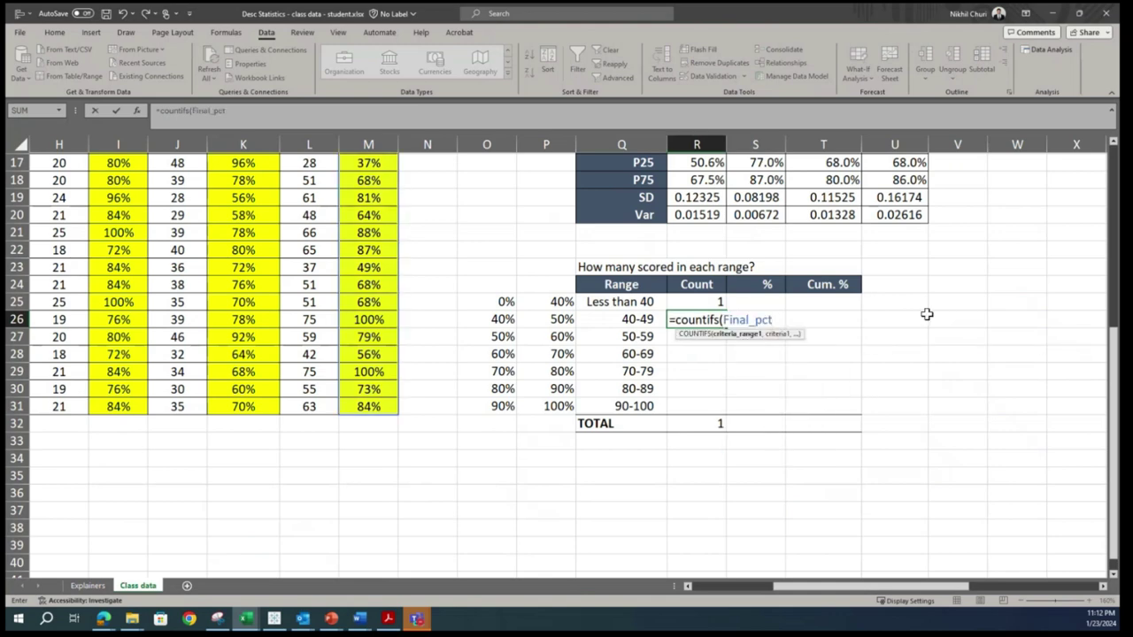
type(",")
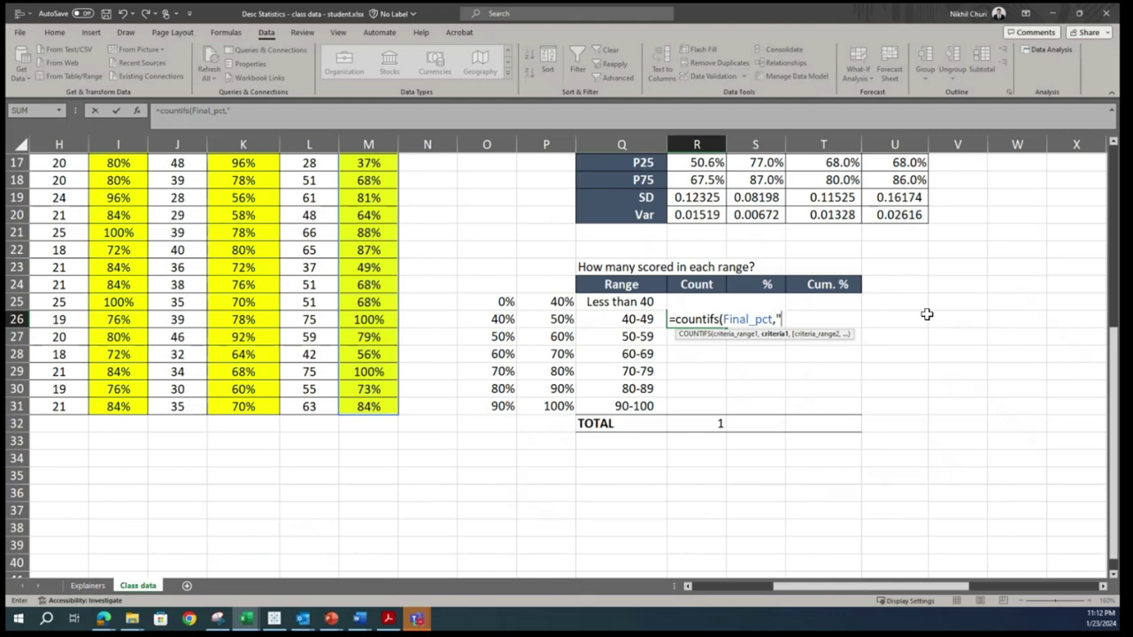
Step: Enter ">=40%"&O26 as the first criterion of R26's COUNTIFS formula, referencing the range's lower limit
type(">")
type("40")
key("BackSpace")
key("BackSpace")
type("=40%\"")
type("&")
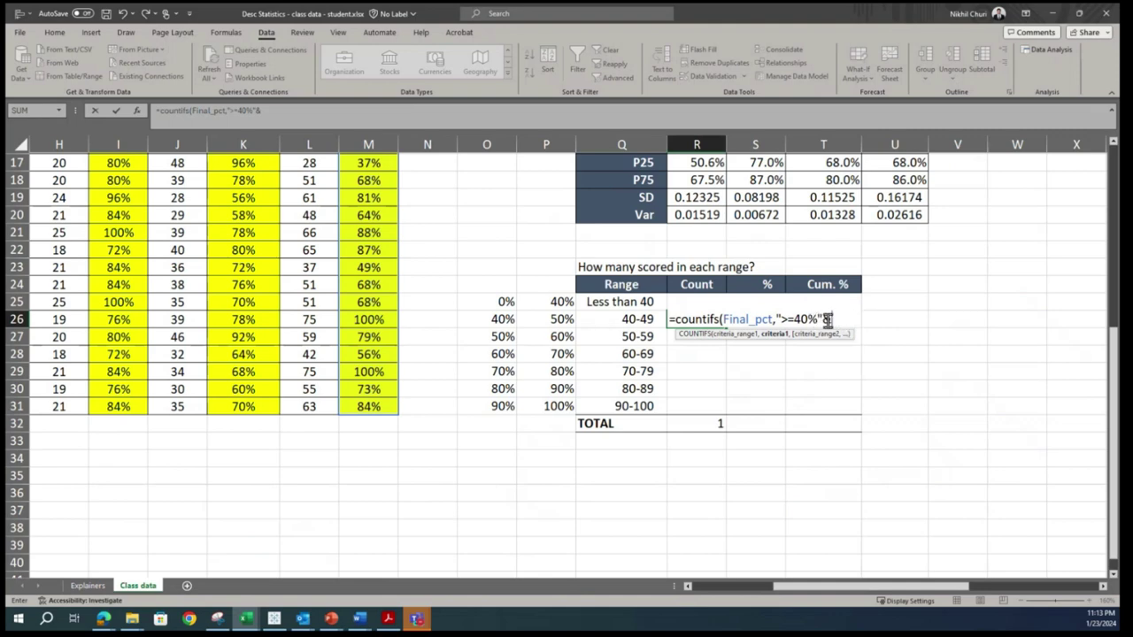
left_click(494, 320)
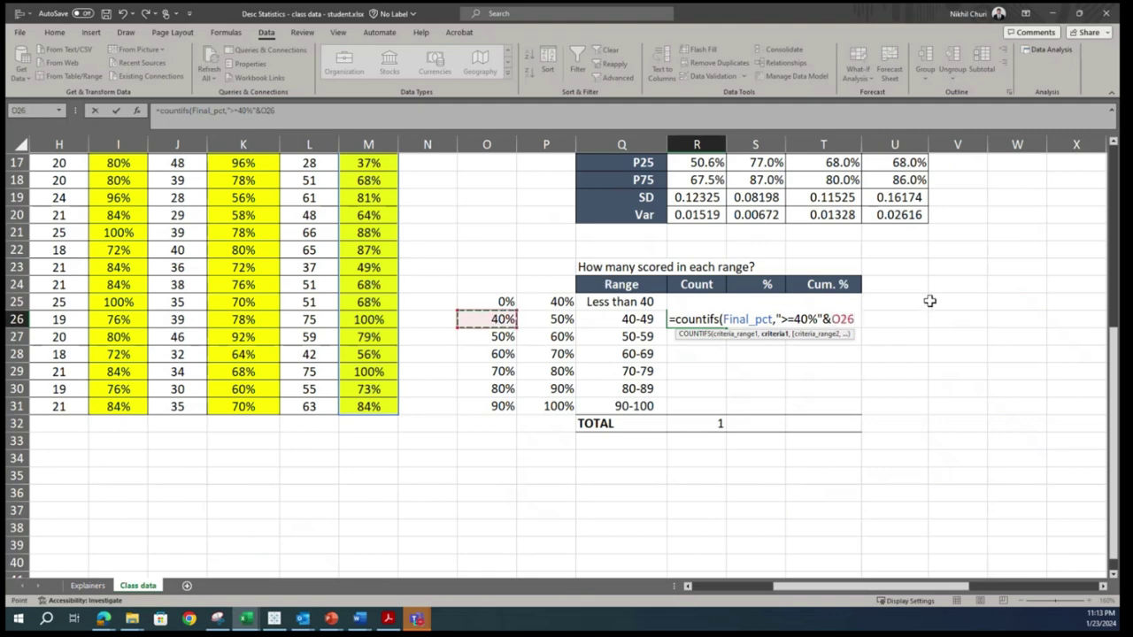
Step: Complete R26's COUNTIFS formula with Final_pct as the second criteria range and "<"&P26 as its criterion
type(",")
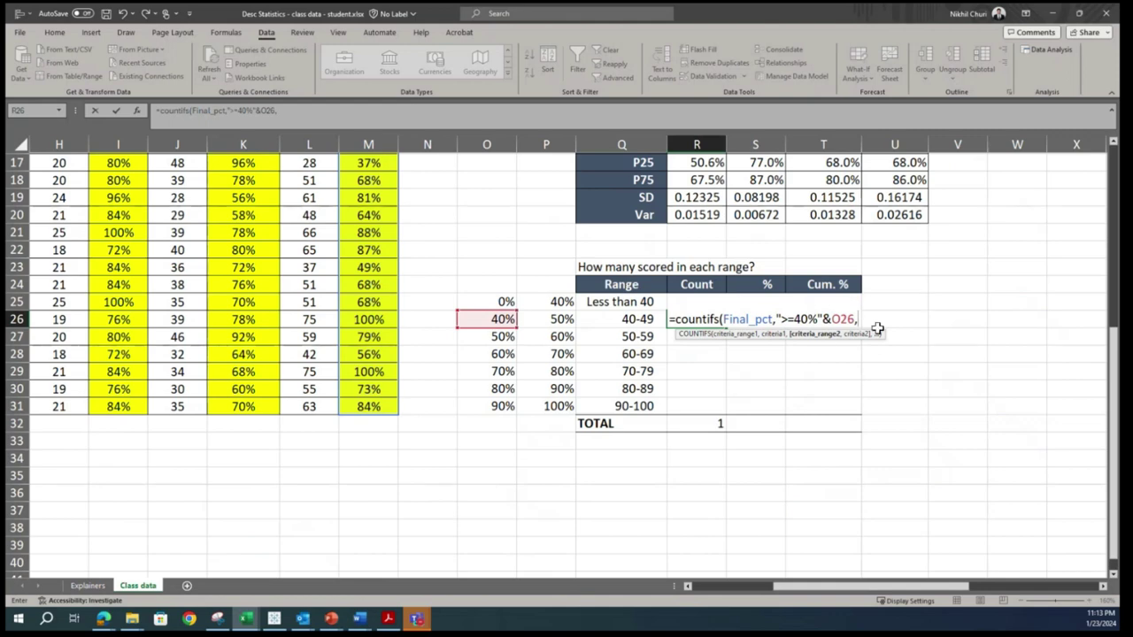
type("final")
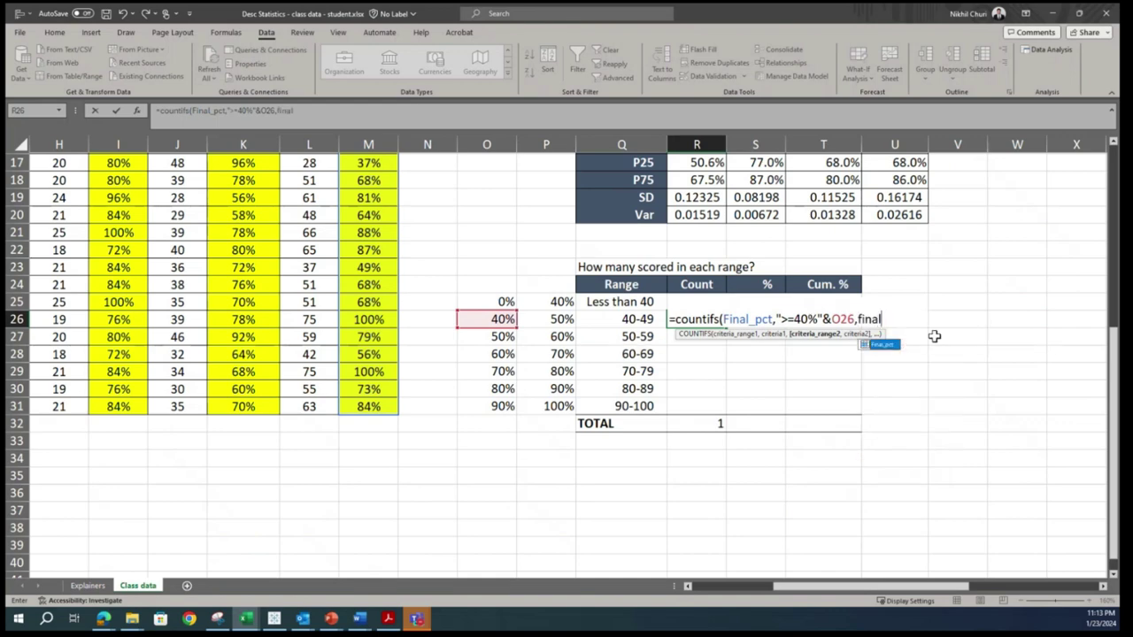
double_click(887, 346)
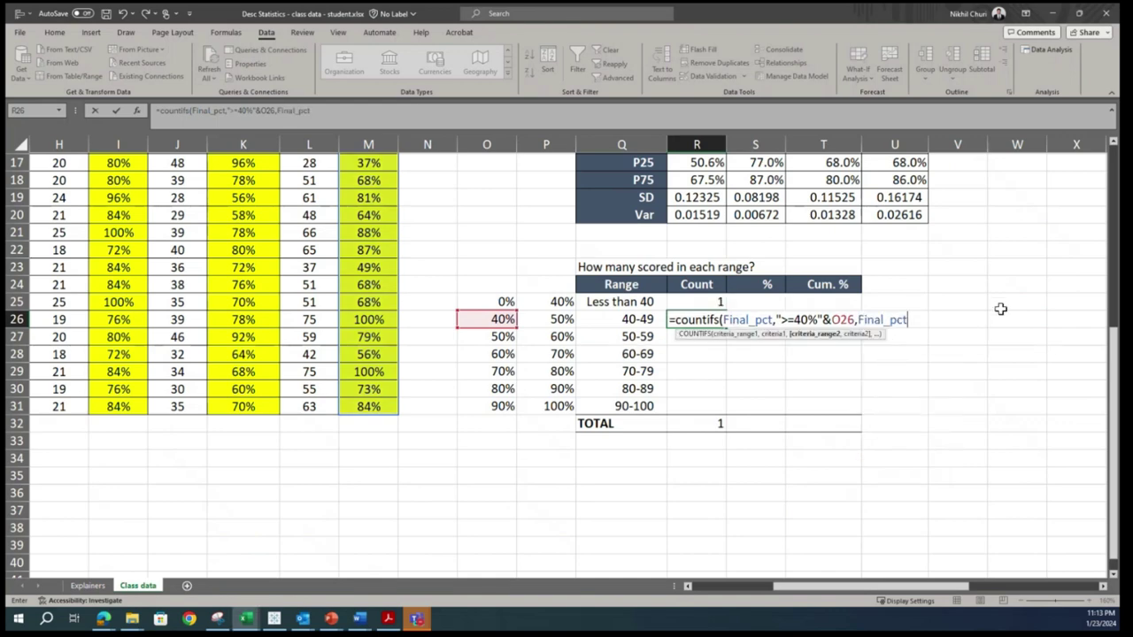
type(",\"<")
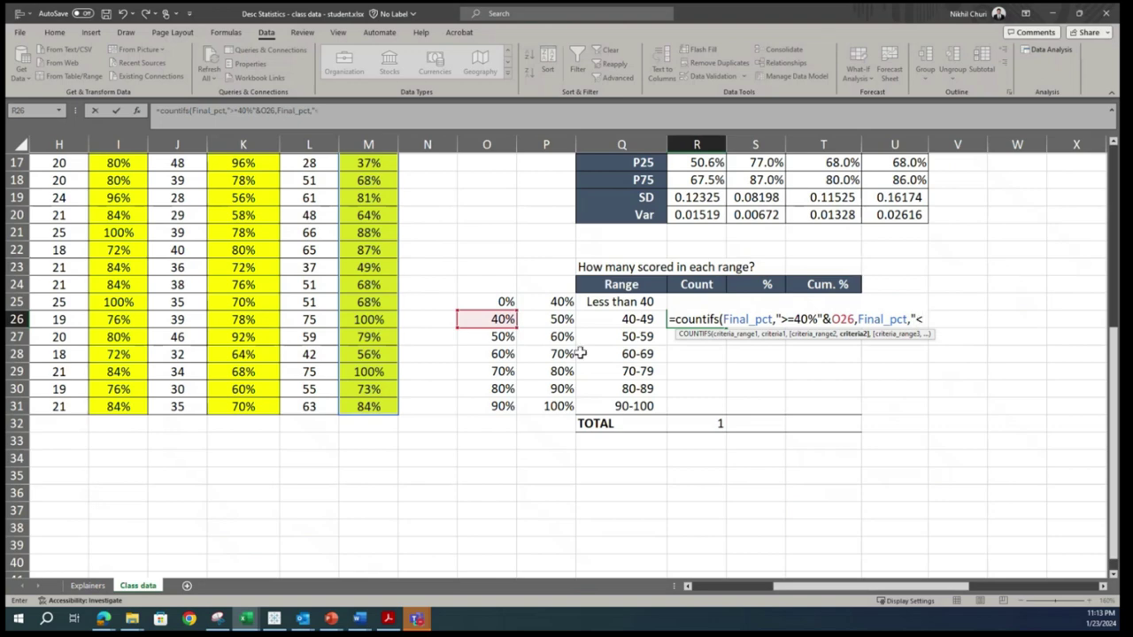
type("\"&")
left_click(561, 320)
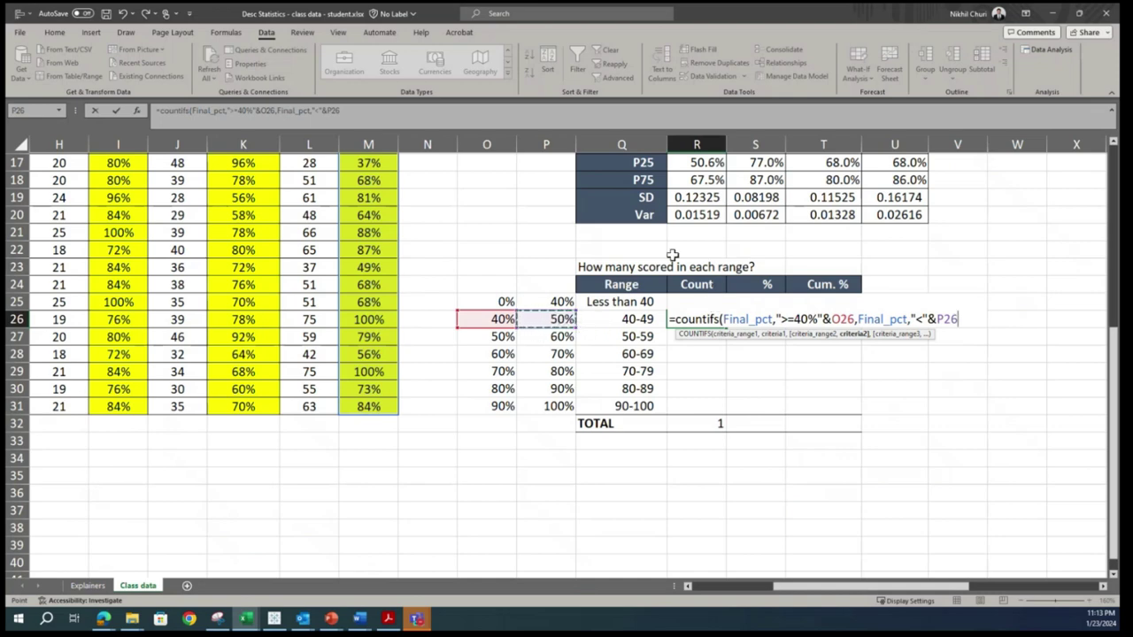
type(")")
key("Return")
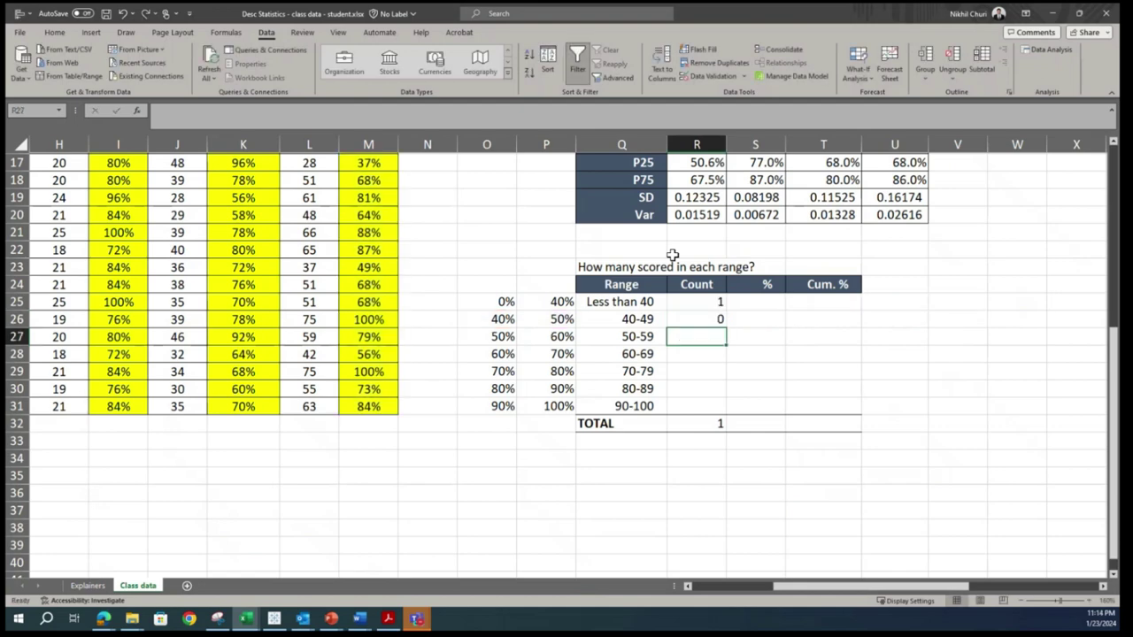
Step: Remove the hard-coded 40% from R26's COUNTIFS formula so that its first criterion reads ">="&O26
double_click(713, 319)
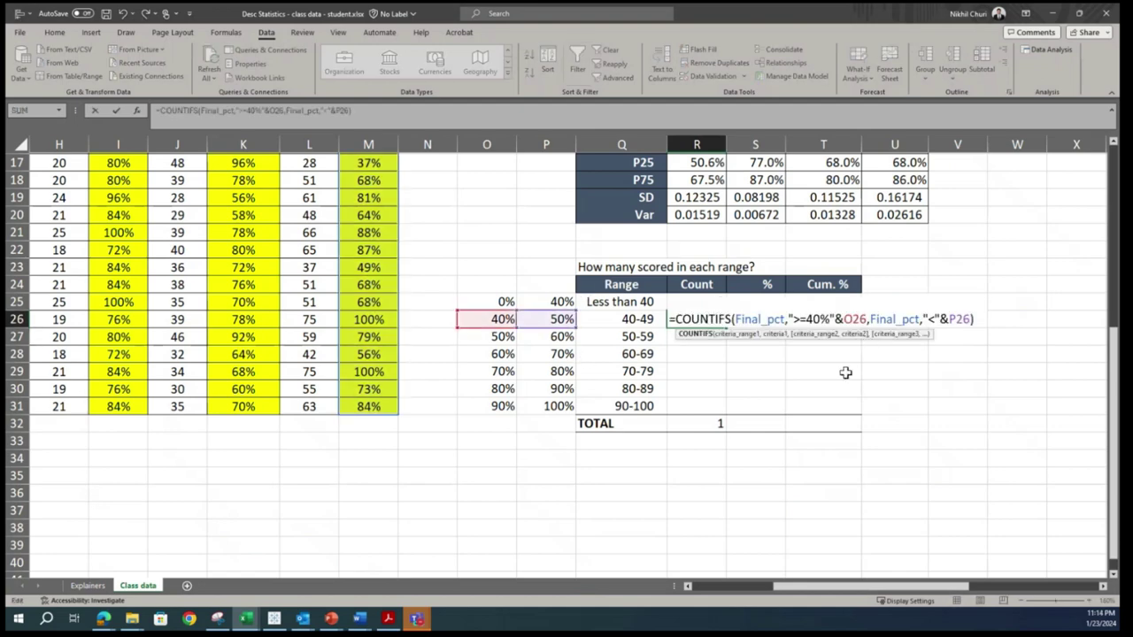
scroll(513, 397, "up", 2)
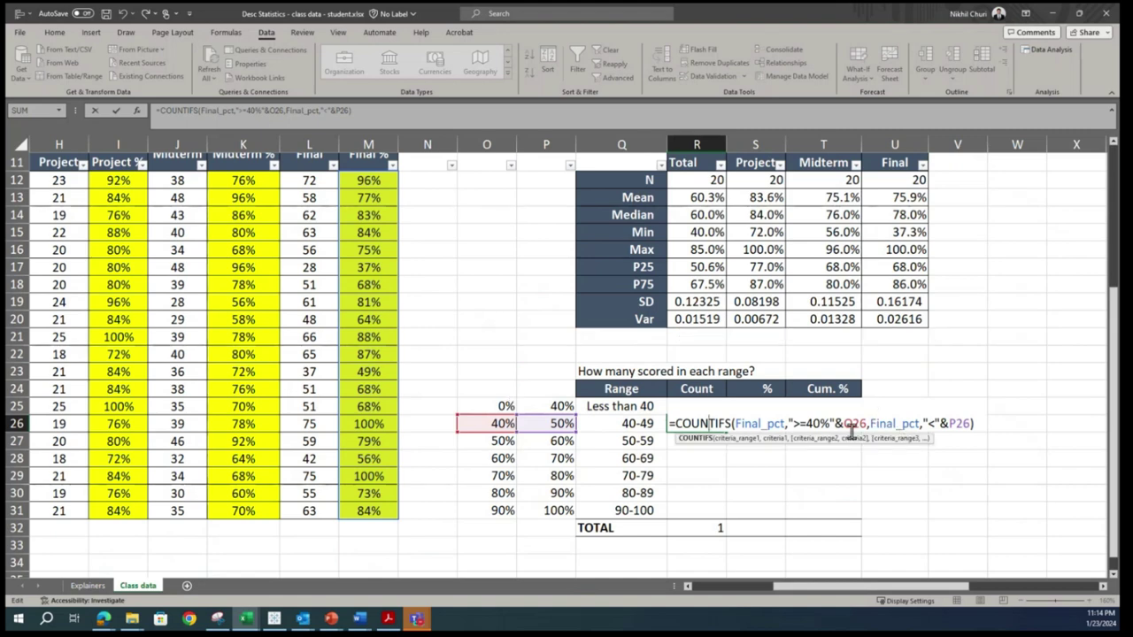
scroll(969, 429, "down", 1)
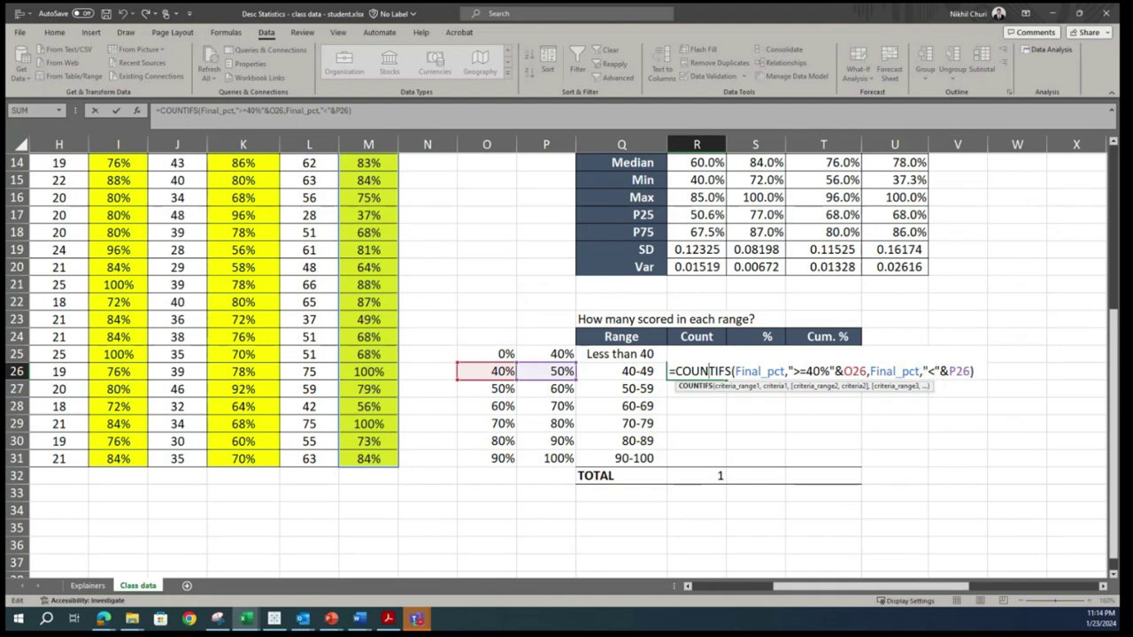
key("alt+Tab")
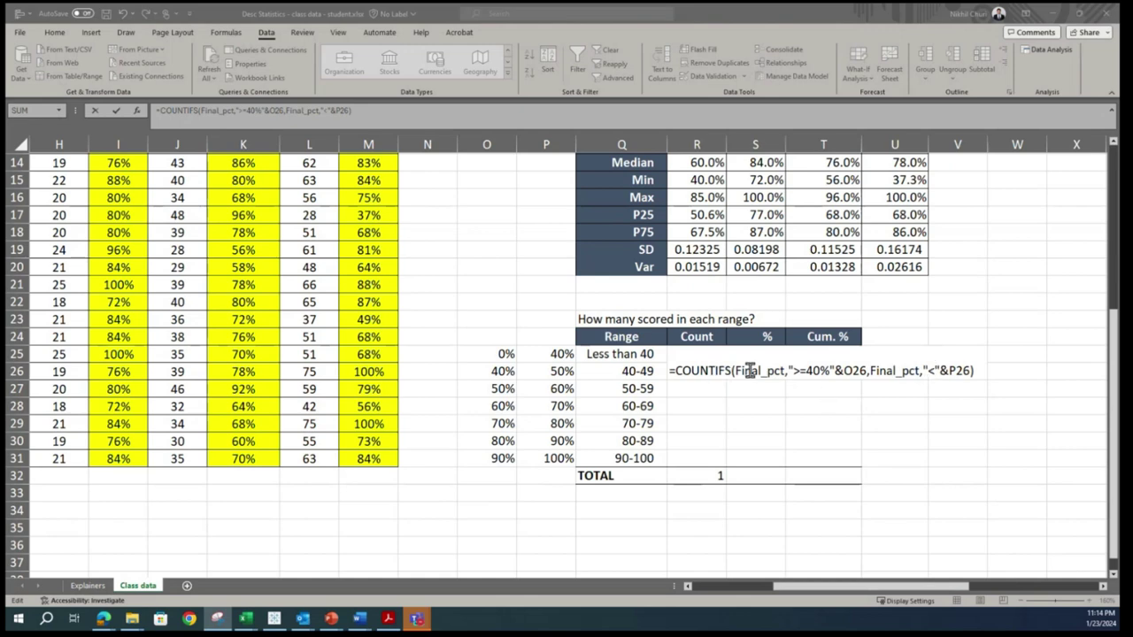
left_click(831, 370)
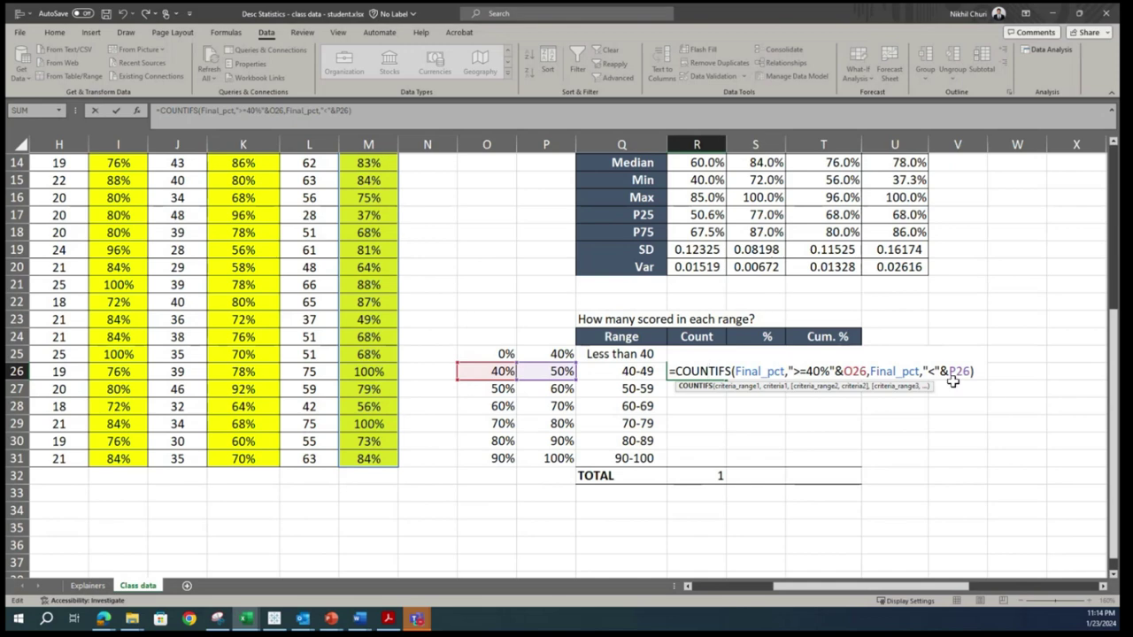
key("BackSpace")
key("BackSpace")
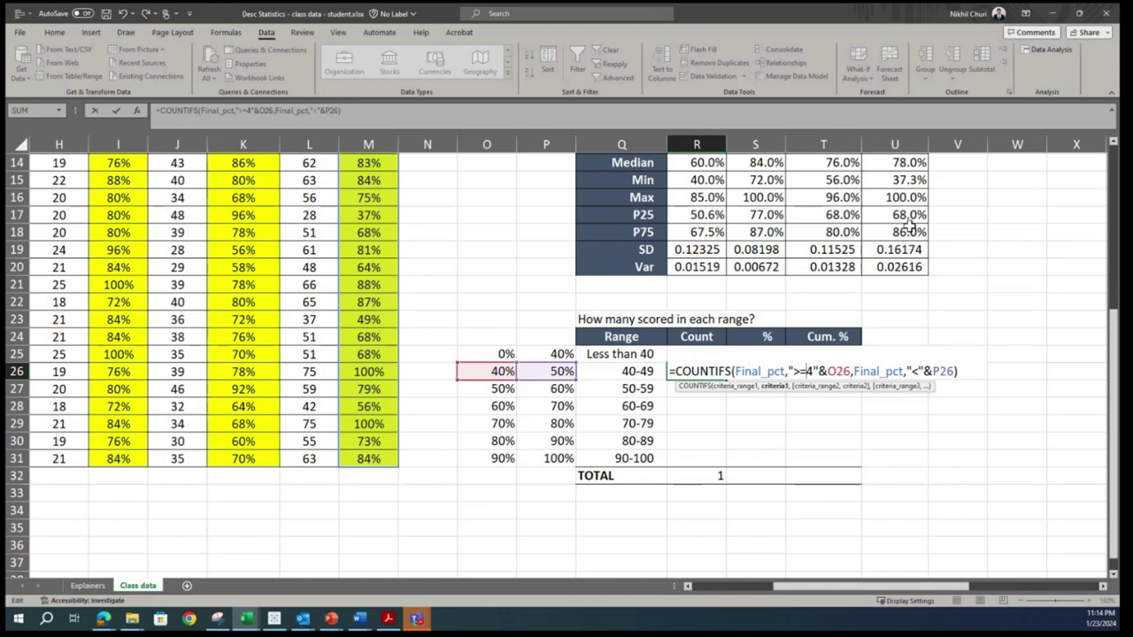
key("BackSpace")
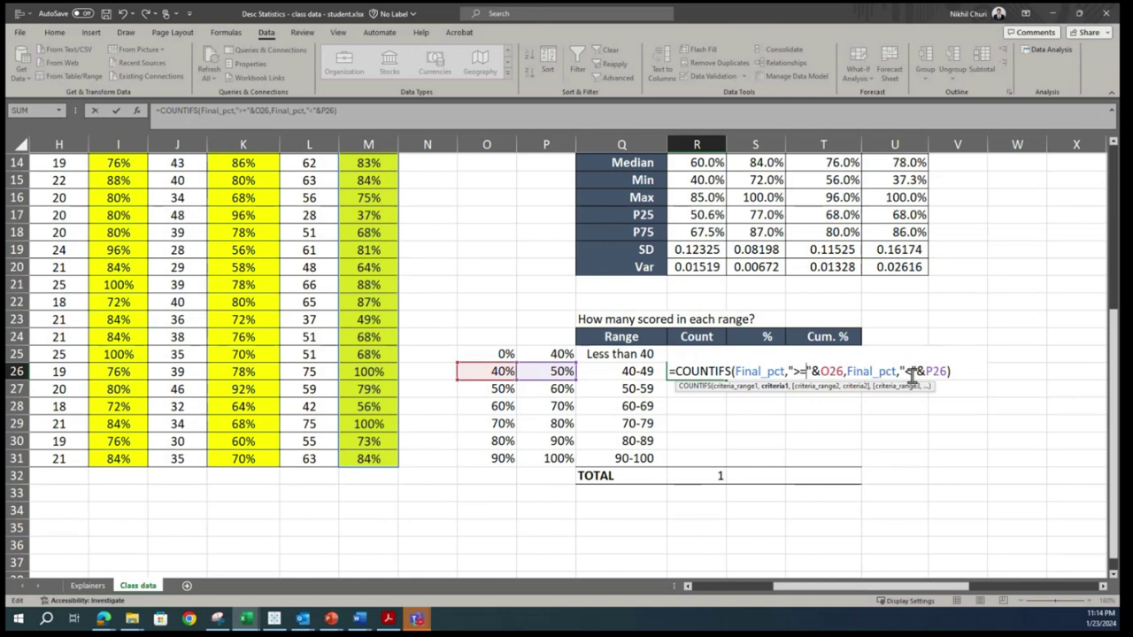
left_click(968, 365)
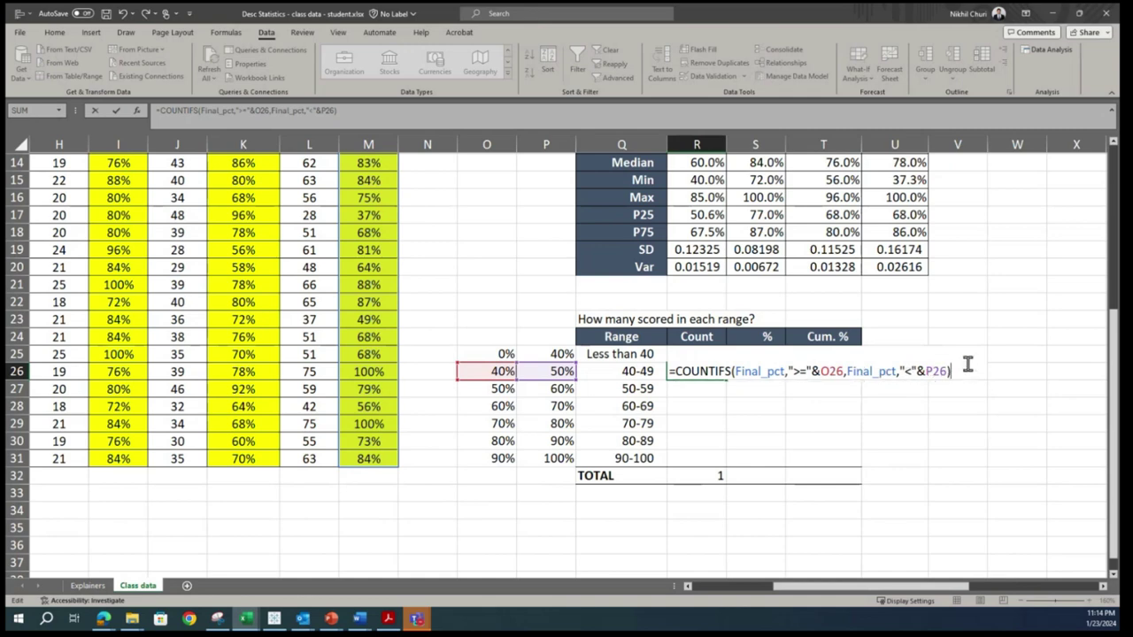
key("Return")
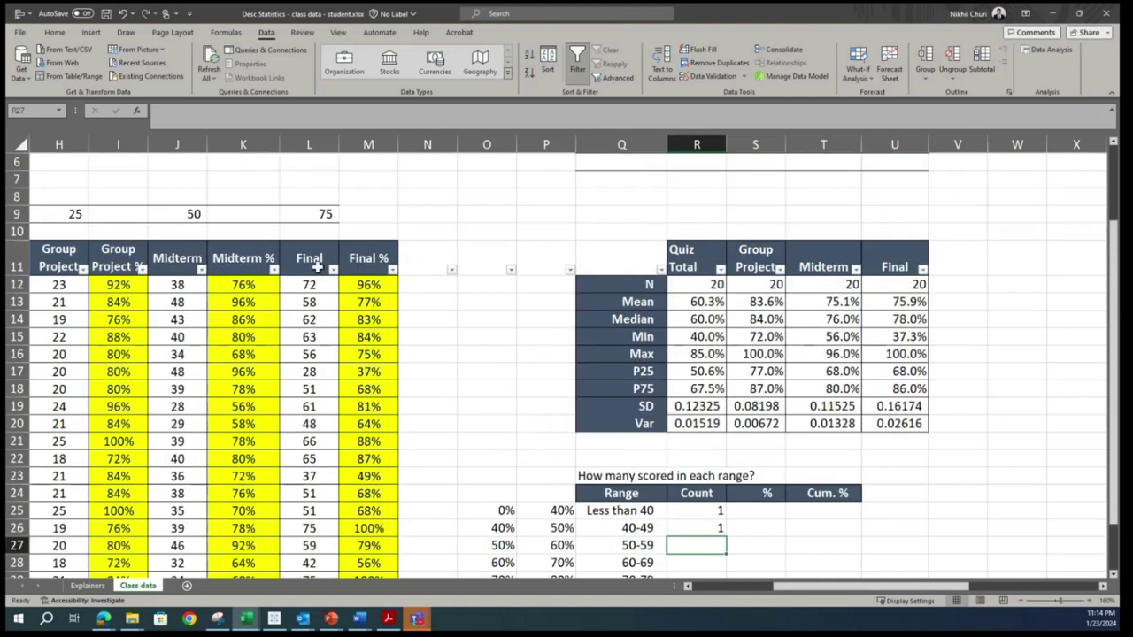
Step: Filter the Final % column to scores greater than or equal to 0.4 and less than 0.5
left_click(392, 270)
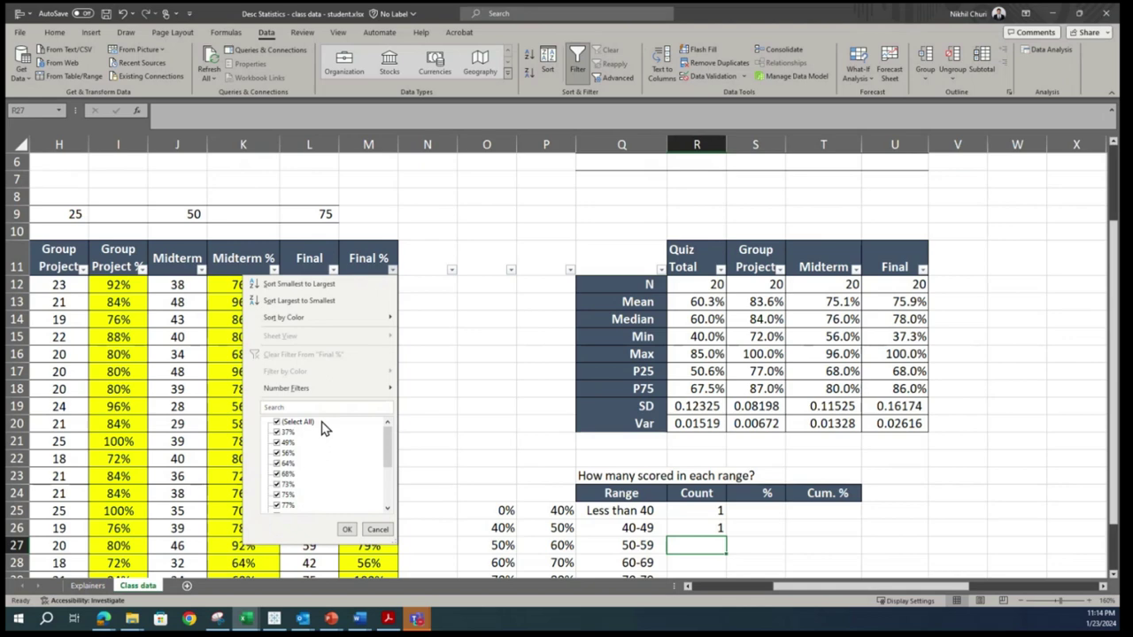
mouse_move(387, 387)
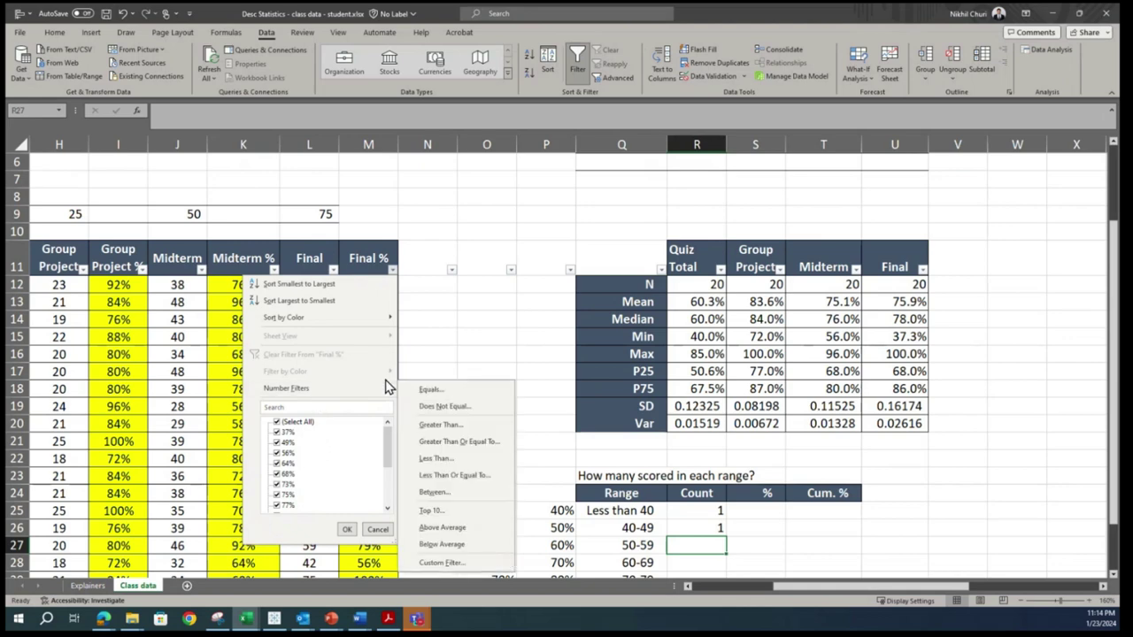
left_click(465, 441)
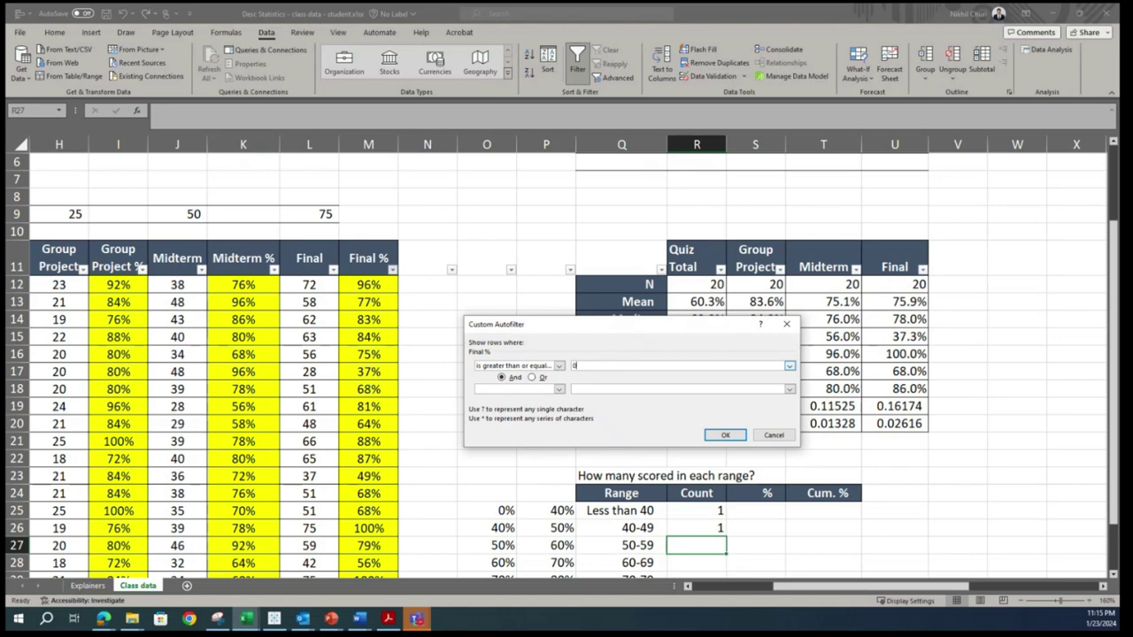
left_click(560, 389)
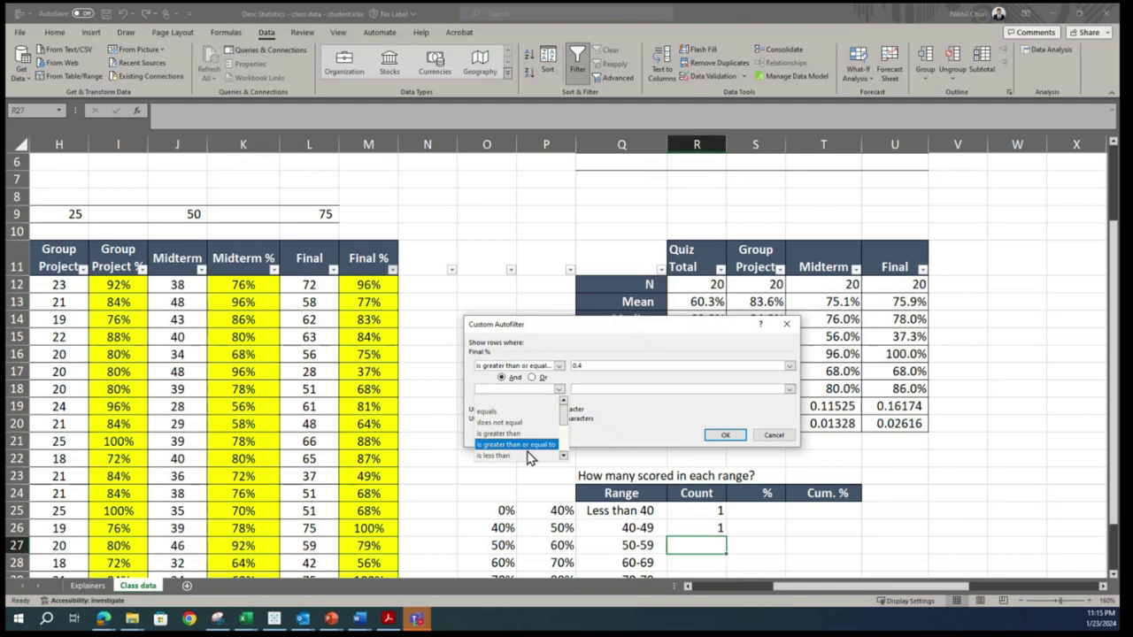
left_click(518, 462)
left_click(593, 390)
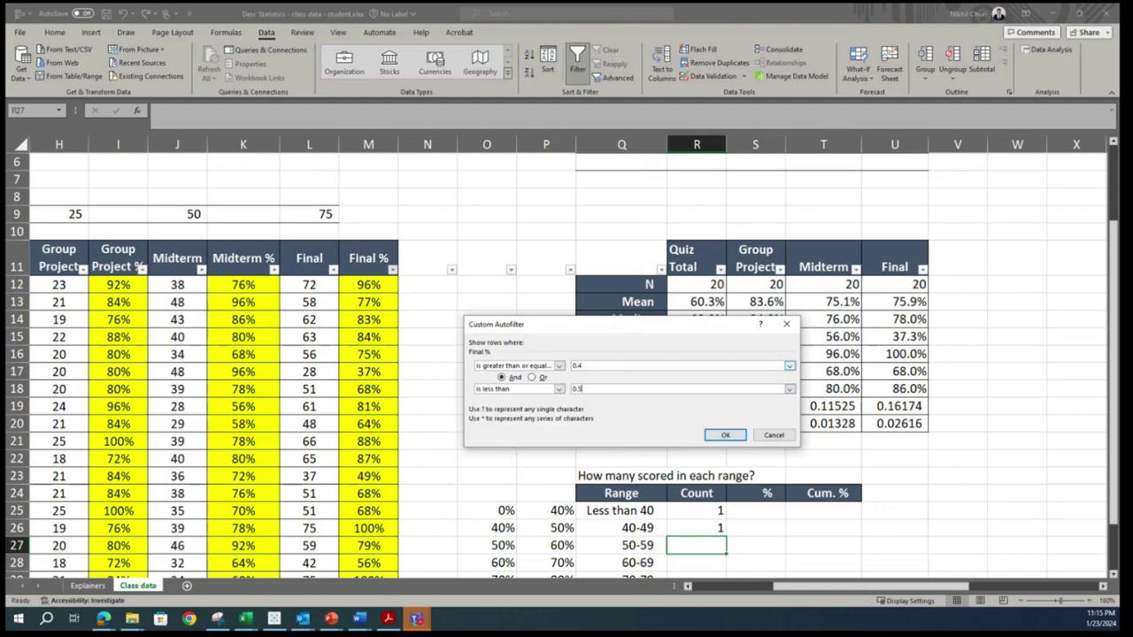
left_click(725, 435)
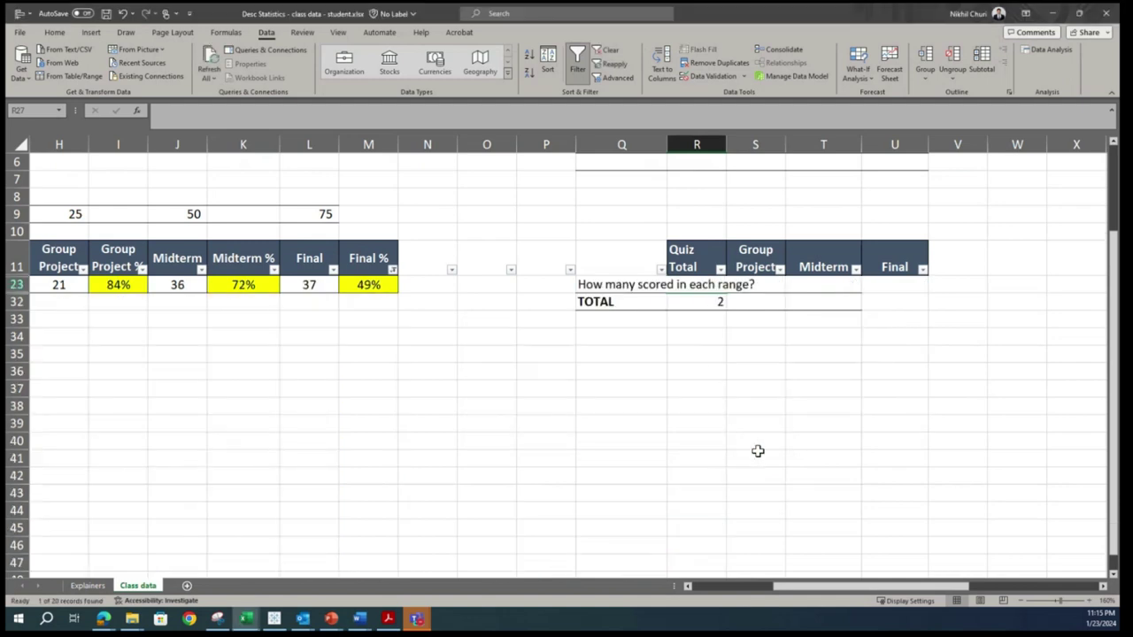
Step: Inspect the filtered Final % score in M23 and clear the filter to bring back all student rows
scroll(708, 309, "up", 2)
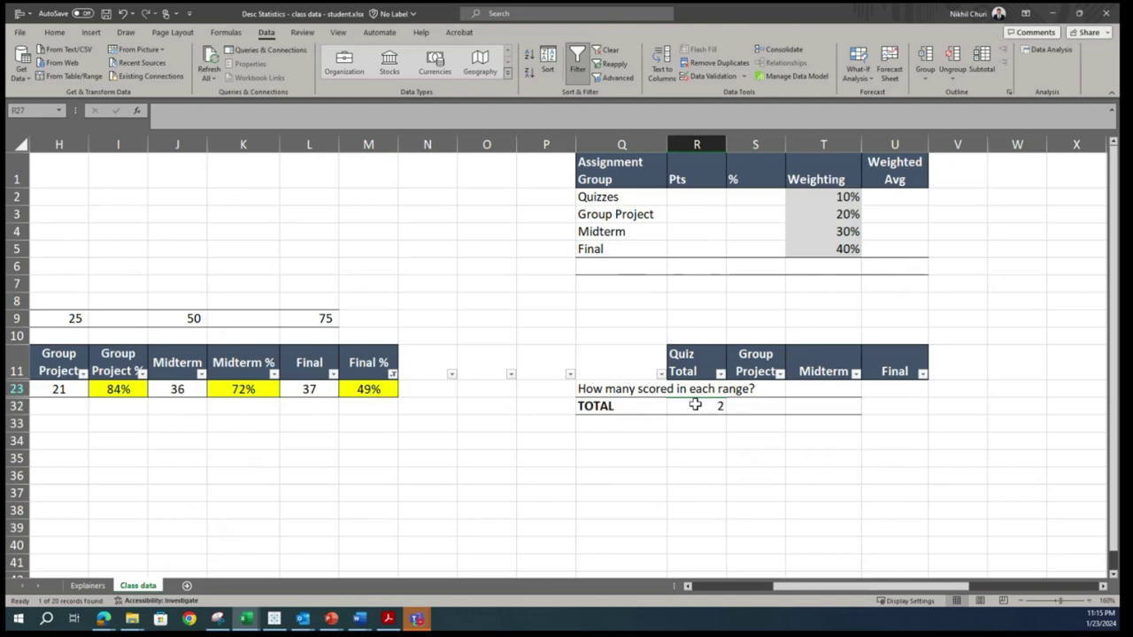
left_click(363, 388)
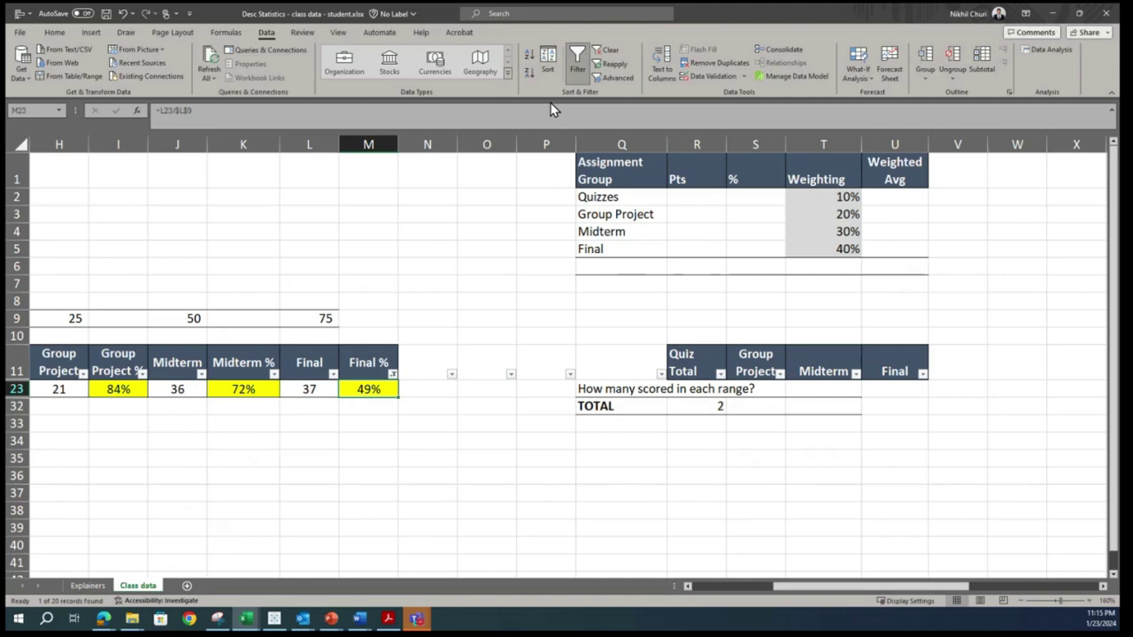
left_click(607, 53)
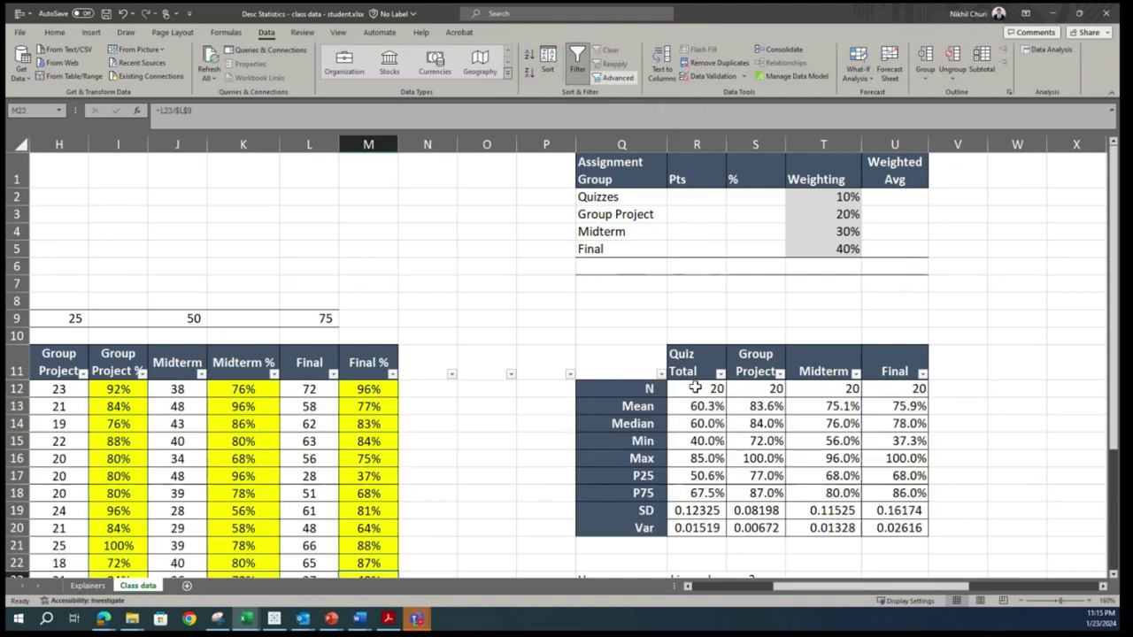
Step: Fill the COUNTIFS formula from R26 down to R31 and check the total count in R32
scroll(717, 334, "down", 5)
left_click(717, 320)
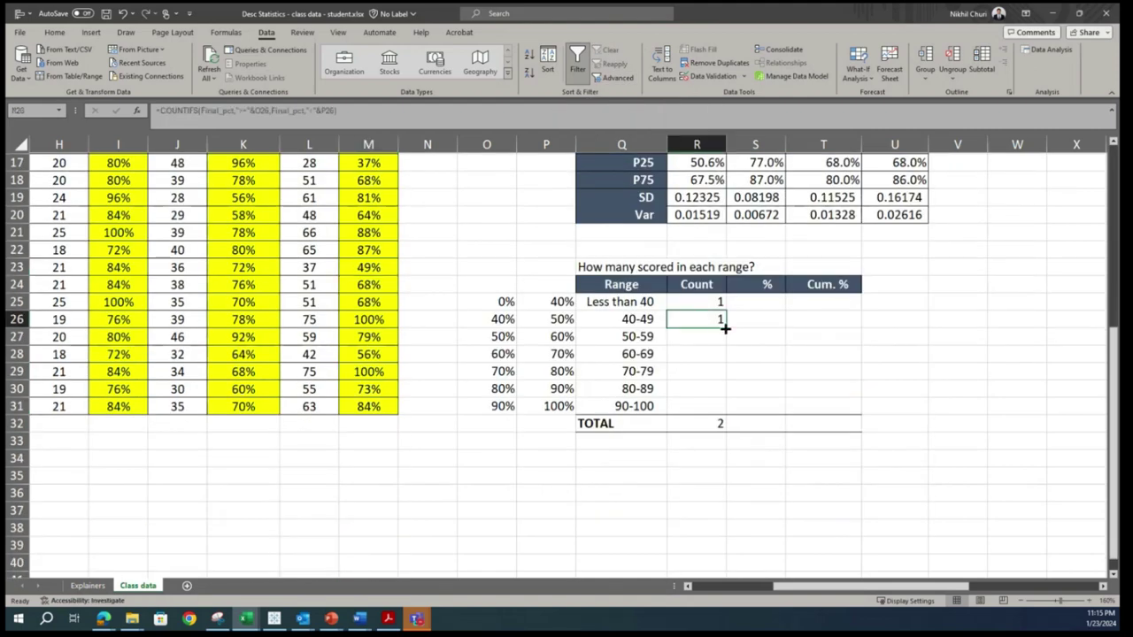
left_click_drag(724, 327, 721, 412)
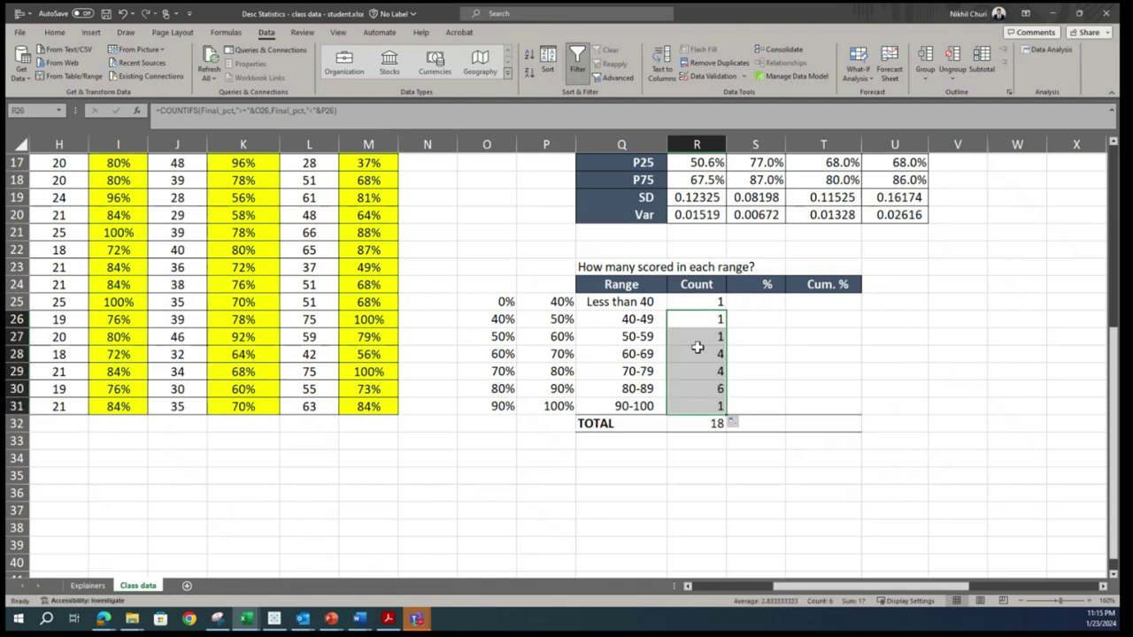
left_click(685, 424)
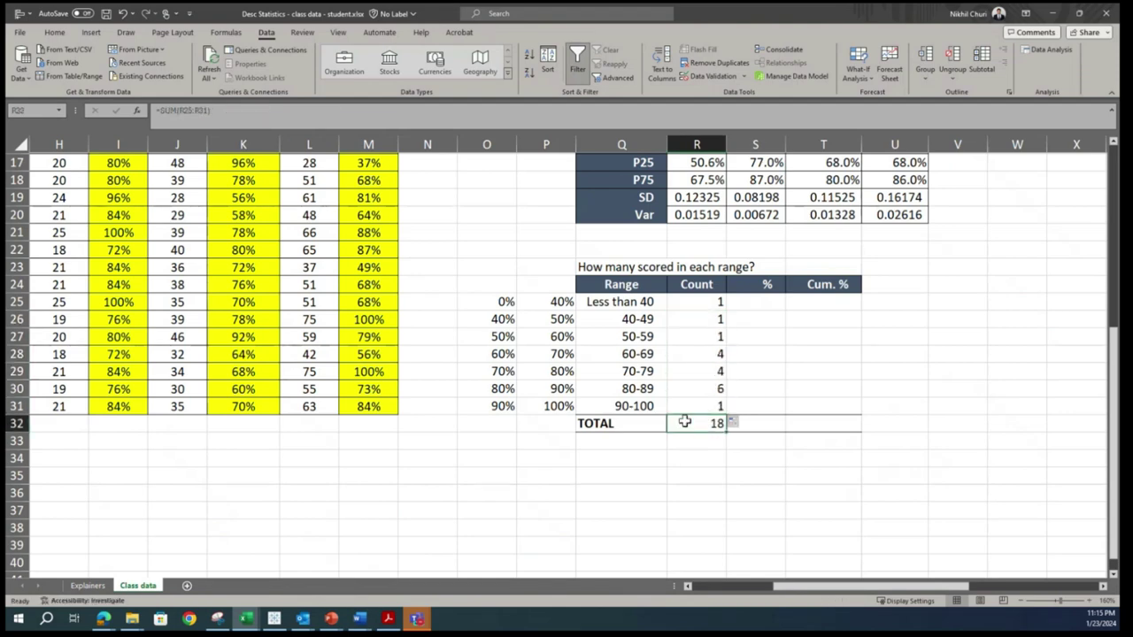
Step: Review the COUNTIFS formulas in R26 through R31, checking which lower and upper range limits each one references
left_click(739, 372)
double_click(700, 319)
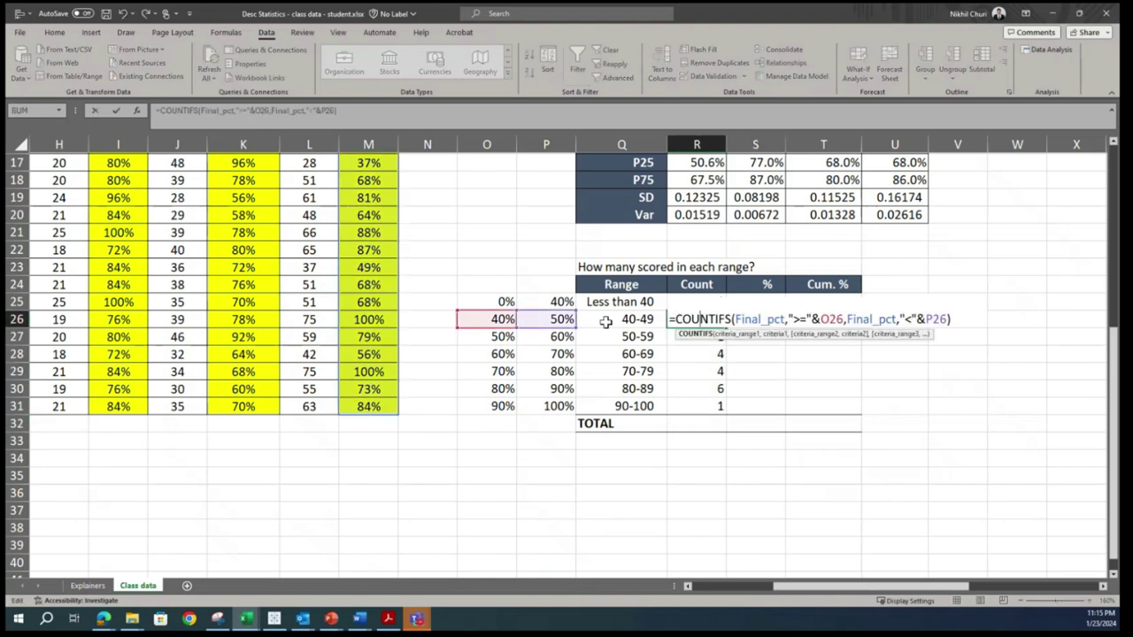
key("Return")
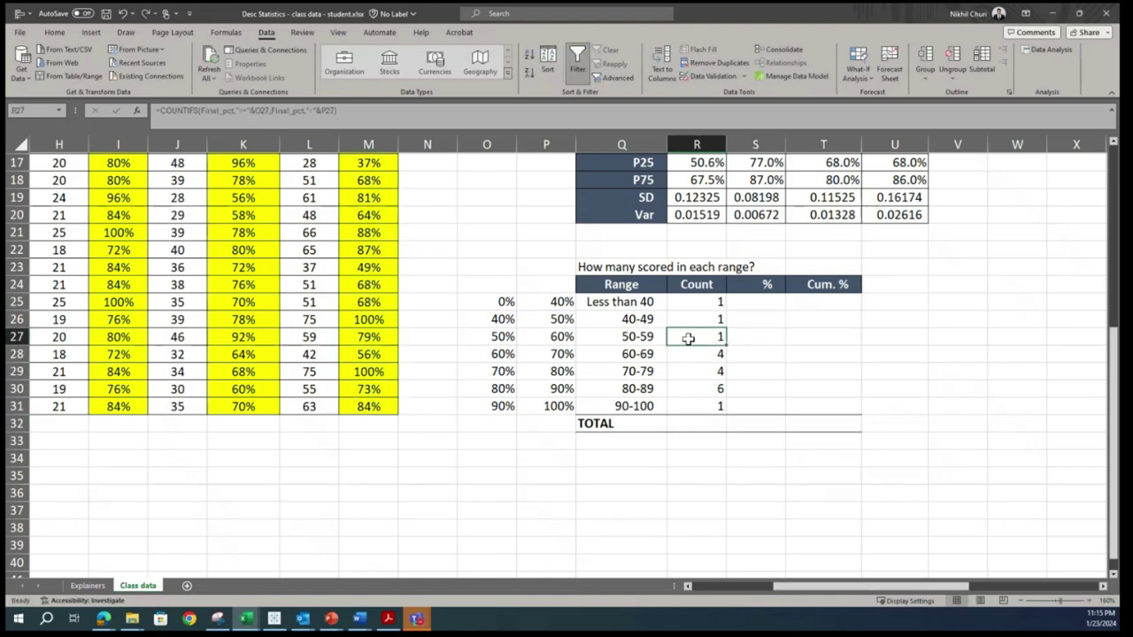
double_click(688, 338)
key("Return")
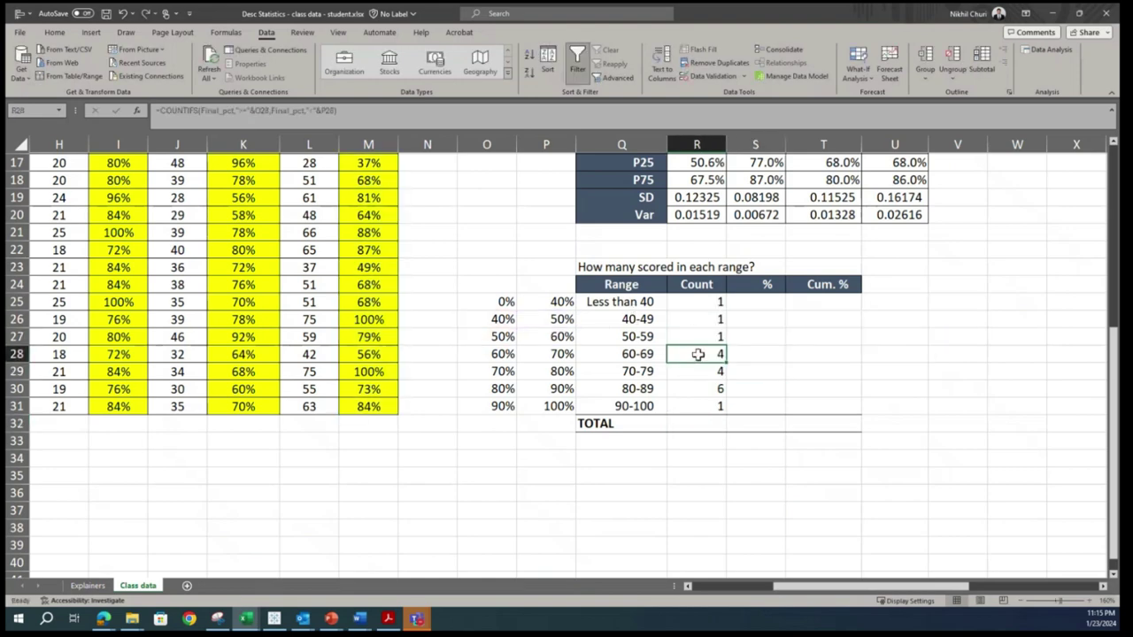
double_click(698, 354)
key("Return")
double_click(695, 372)
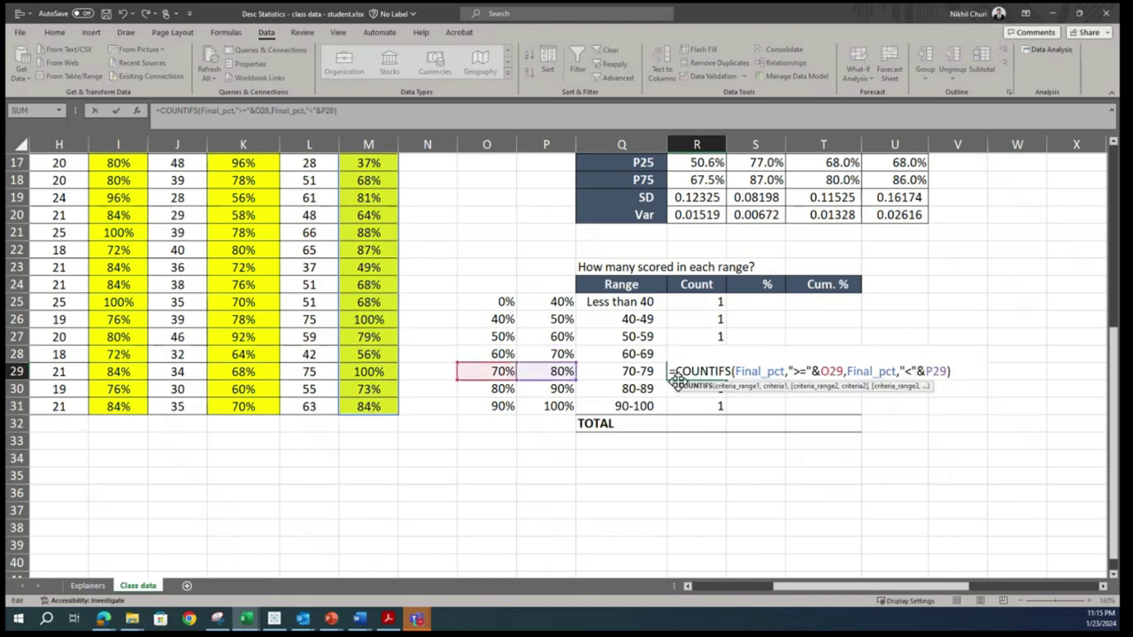
key("Return")
double_click(697, 389)
key("Return")
double_click(699, 406)
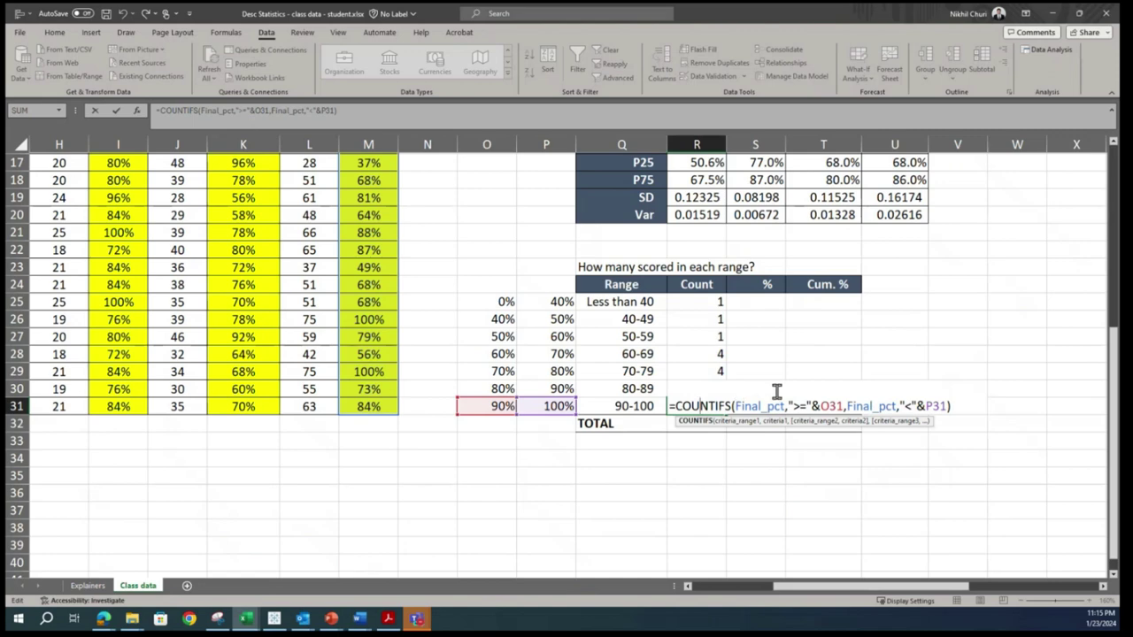
key("Return")
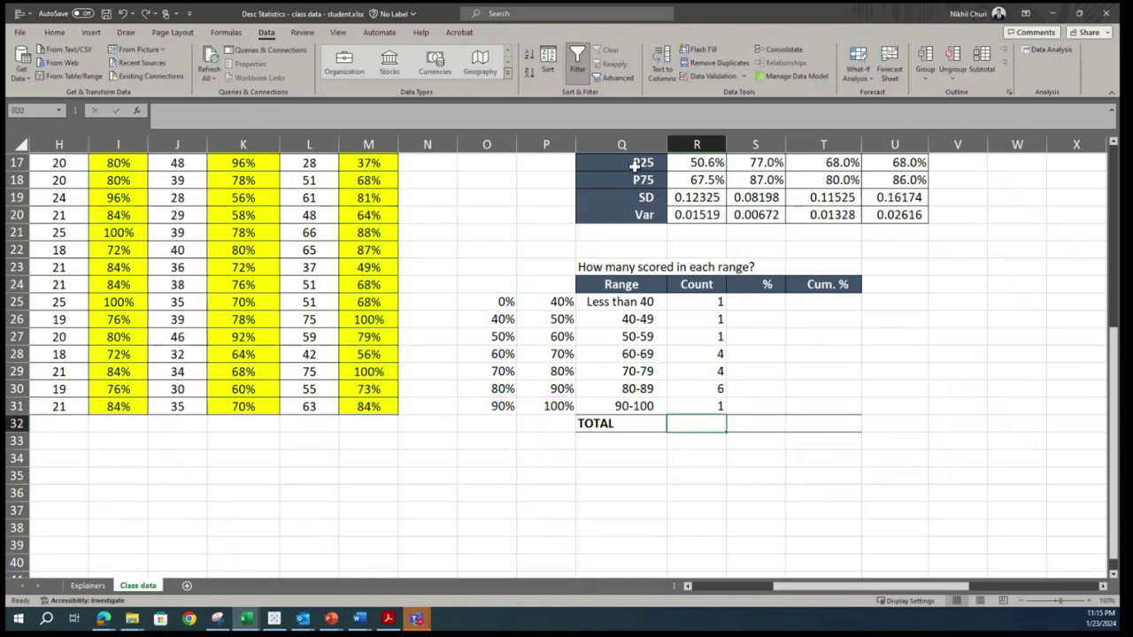
Step: Total the Count column in R32 with an AutoSum of R25:R31
left_click(52, 34)
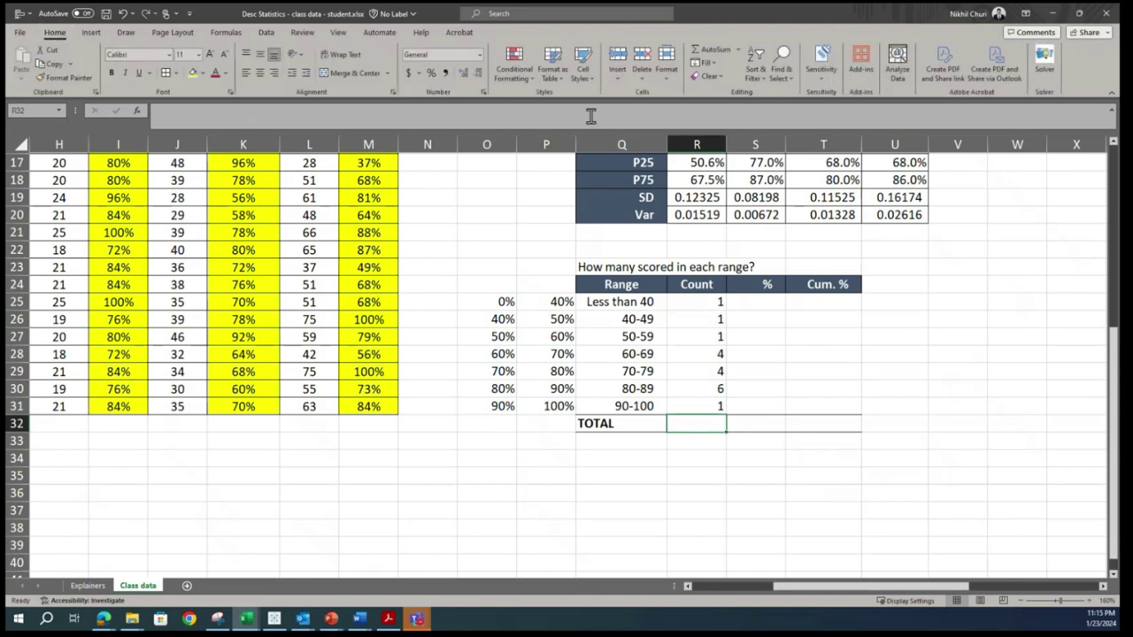
left_click(697, 55)
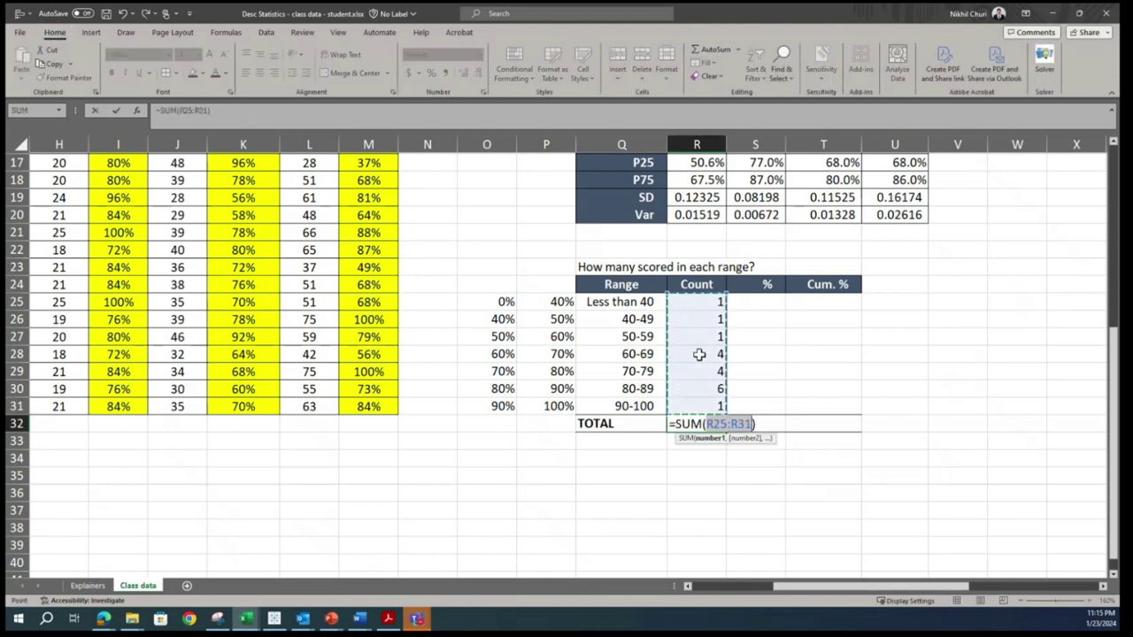
key("Return")
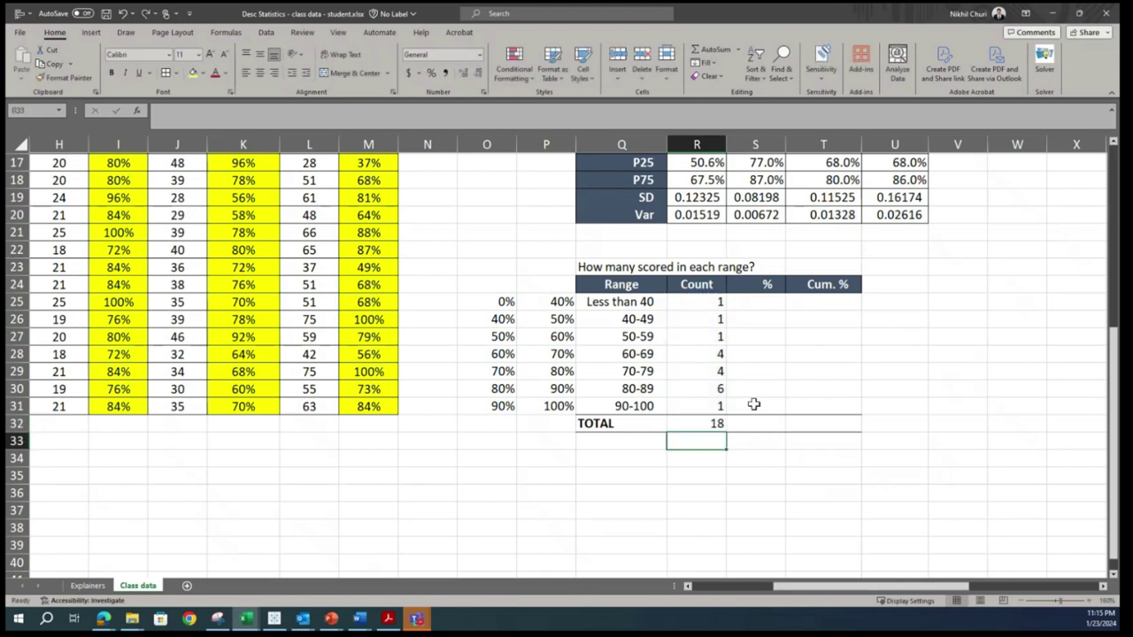
Step: Compare the total count in R32 with the number of Final % scores in M12:M31
left_click(708, 425)
scroll(576, 337, "up", 3)
scroll(430, 272, "down", 1)
left_click_drag(381, 181, 366, 505)
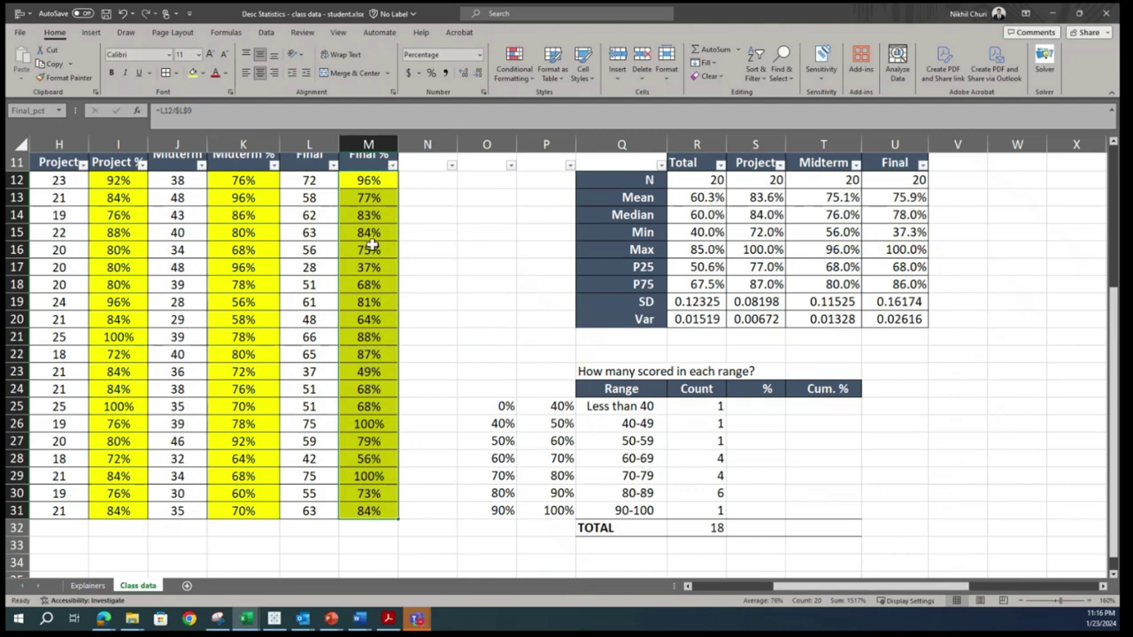
left_click(713, 528)
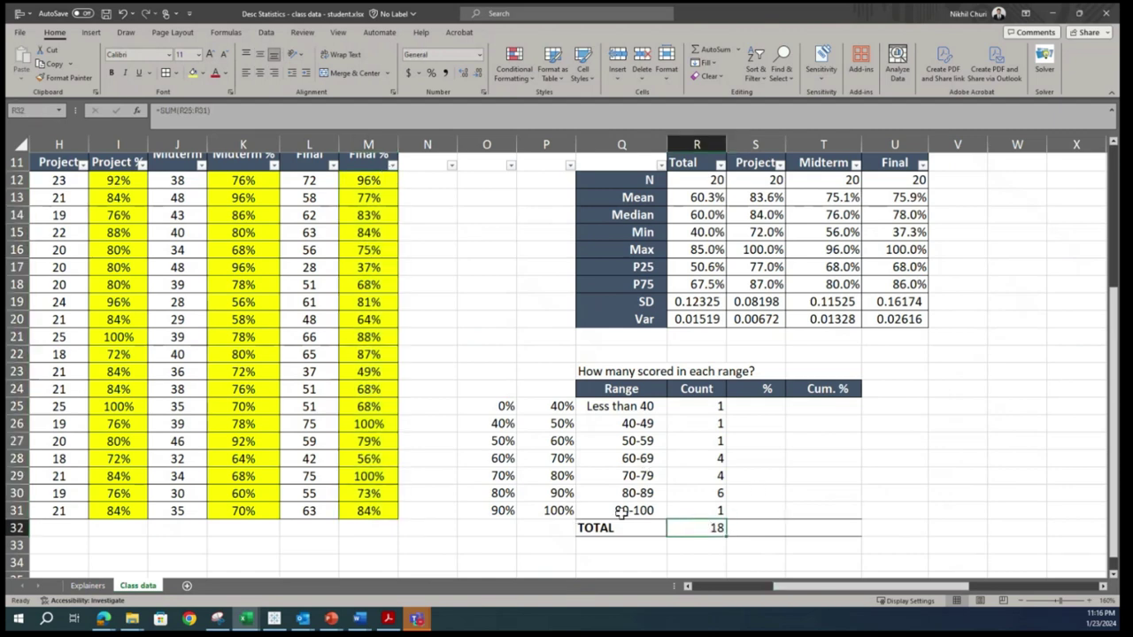
Step: Change the second criterion of R31's COUNTIFS formula to "<="&P31 so the 90-100 range includes its upper limit
double_click(704, 511)
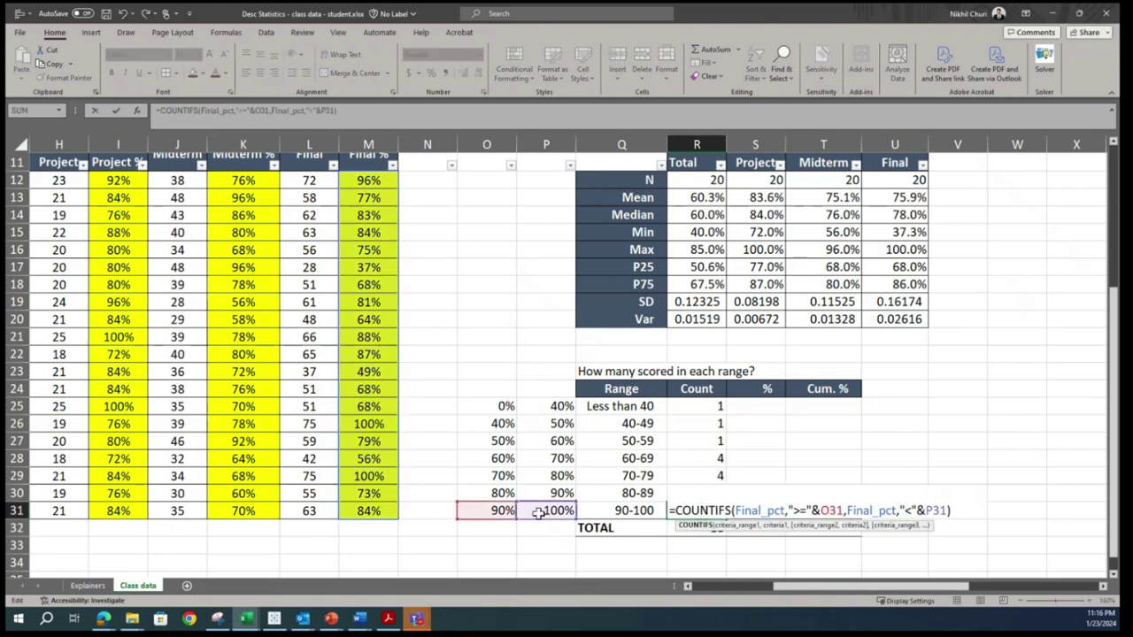
left_click(912, 510)
type("=")
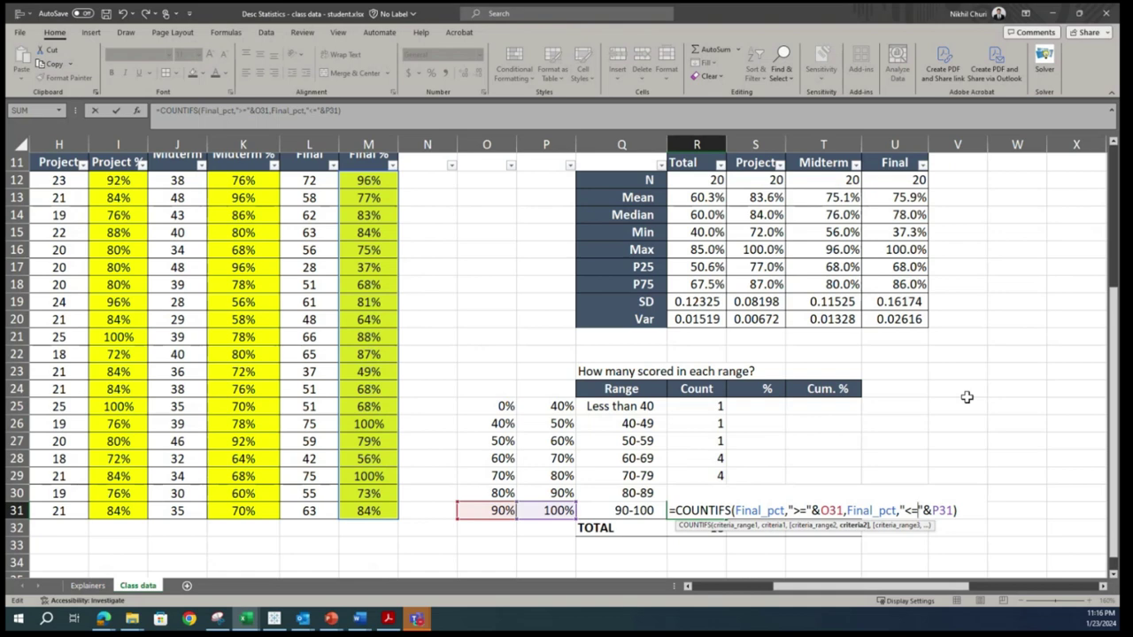
key("Return")
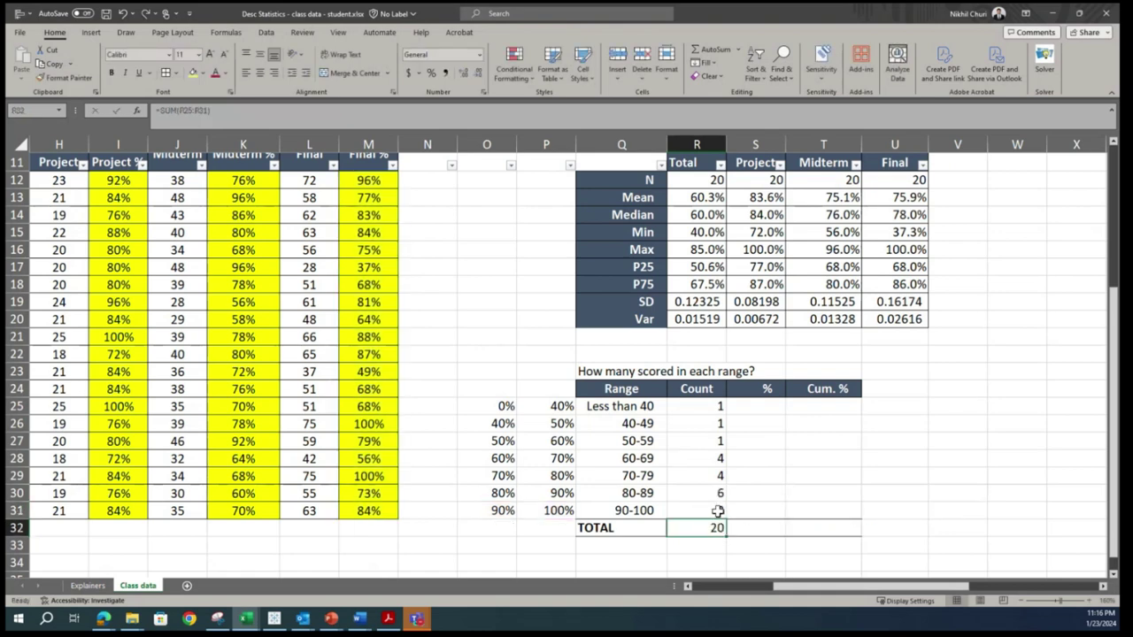
Step: Check the 100% scores in M26 and M29 against the total in R32 and the counts in R25:R31
left_click(385, 425)
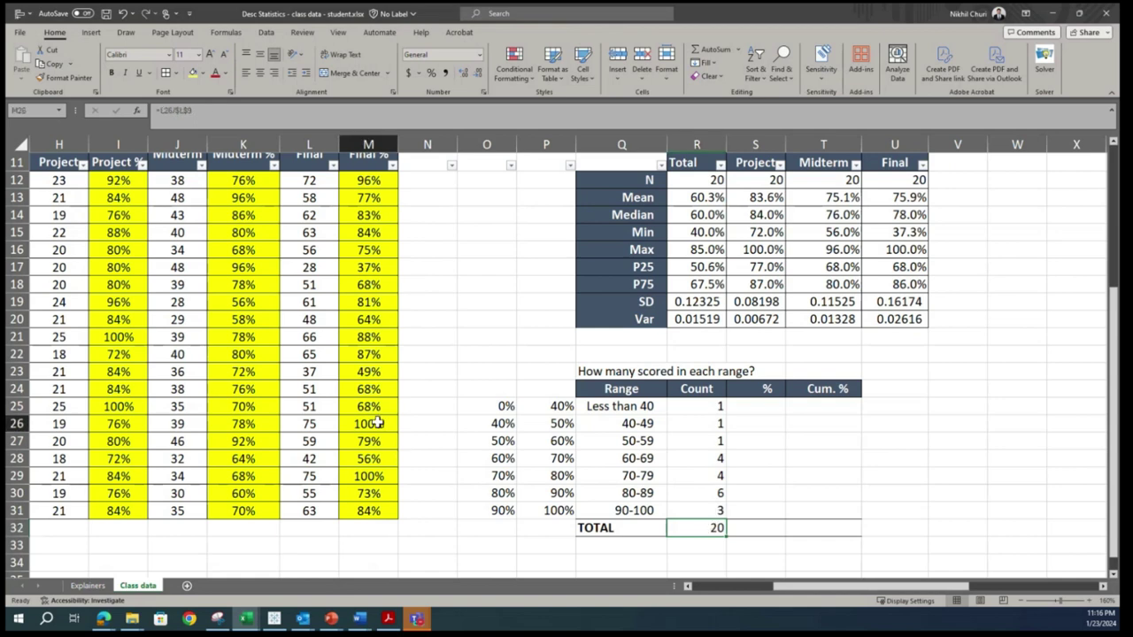
left_click(388, 473)
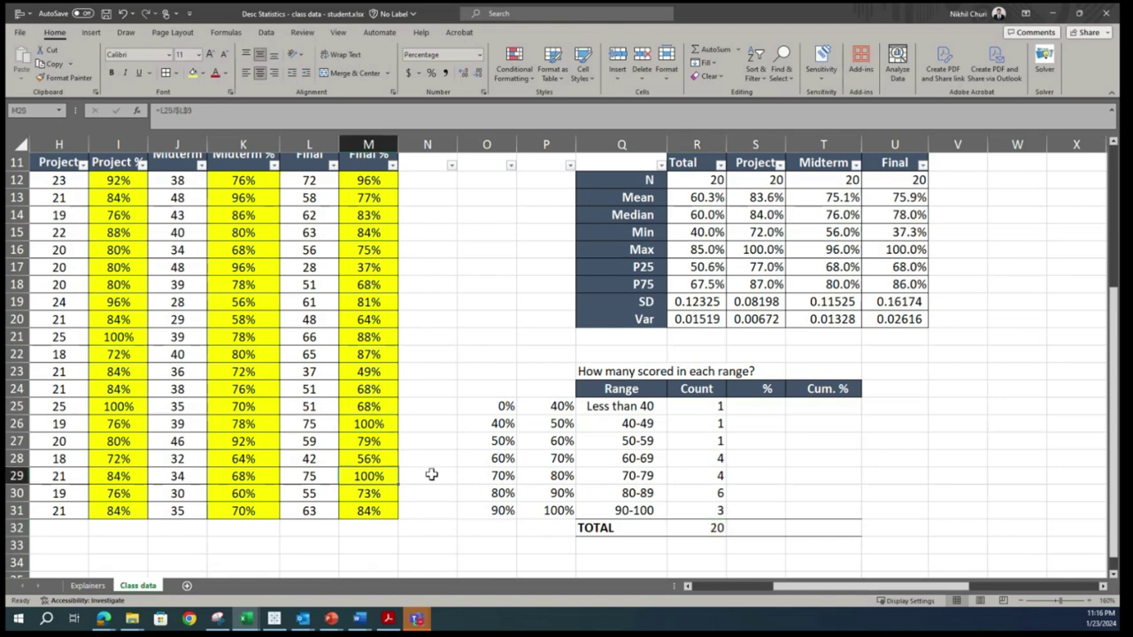
left_click(718, 529)
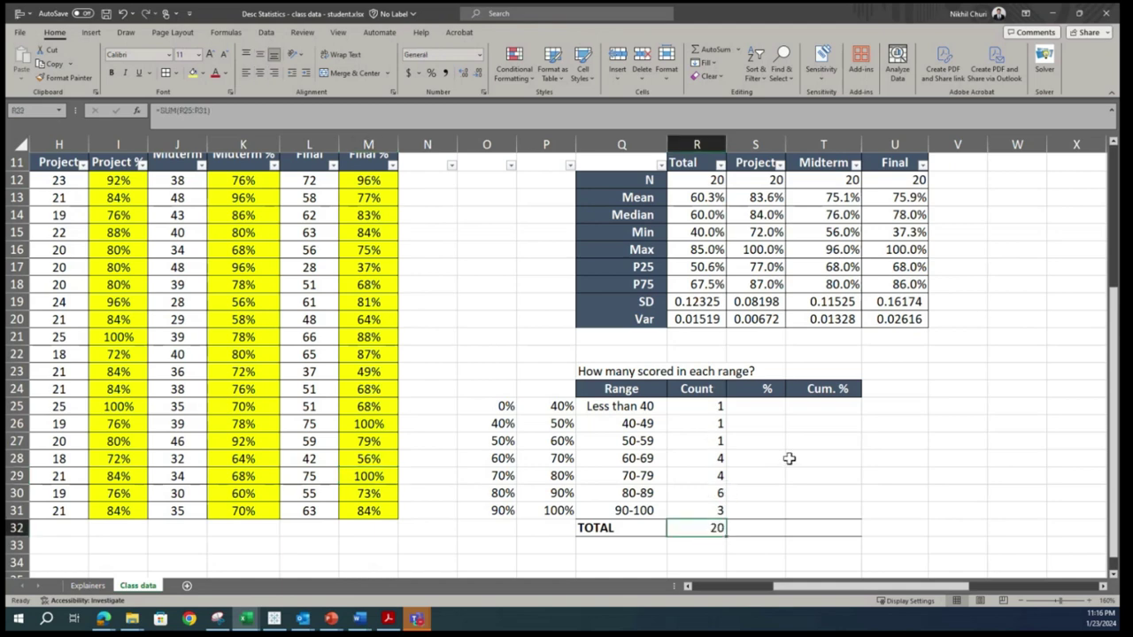
left_click_drag(717, 405, 697, 511)
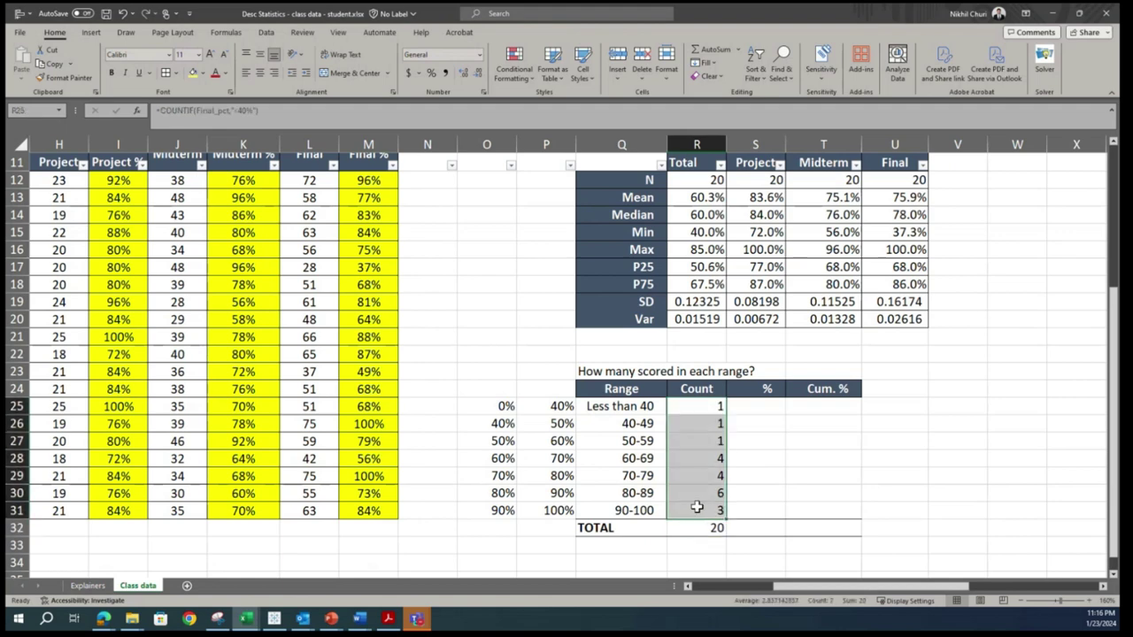
Step: Enter =R25/$R$32 in S25 to calculate the Less than 40 range's share of the total
left_click(780, 453)
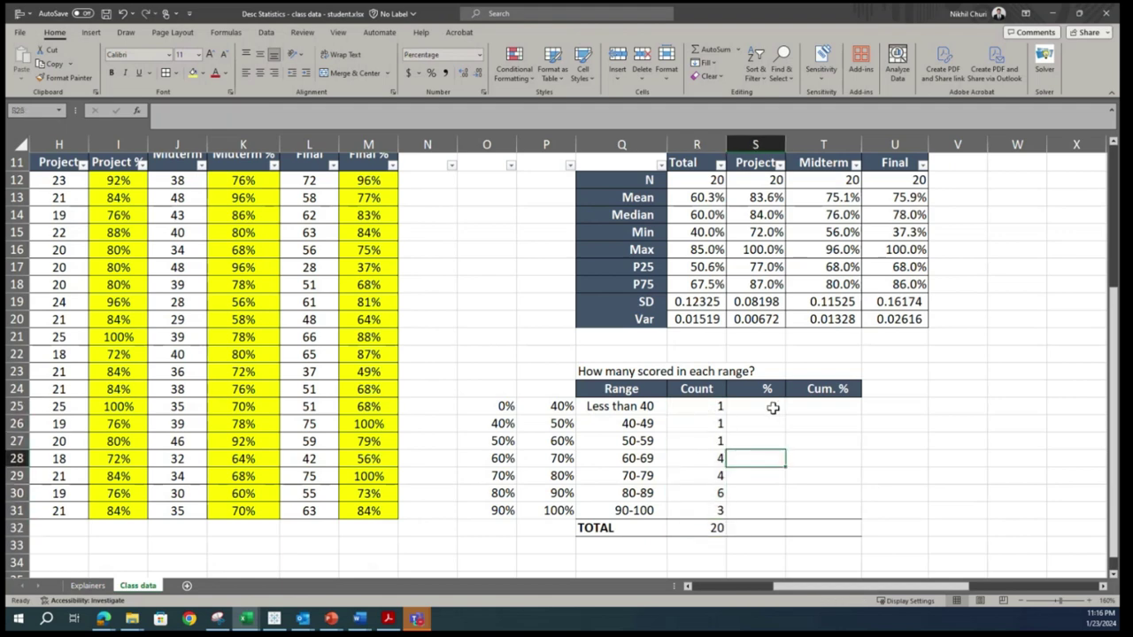
left_click(773, 408)
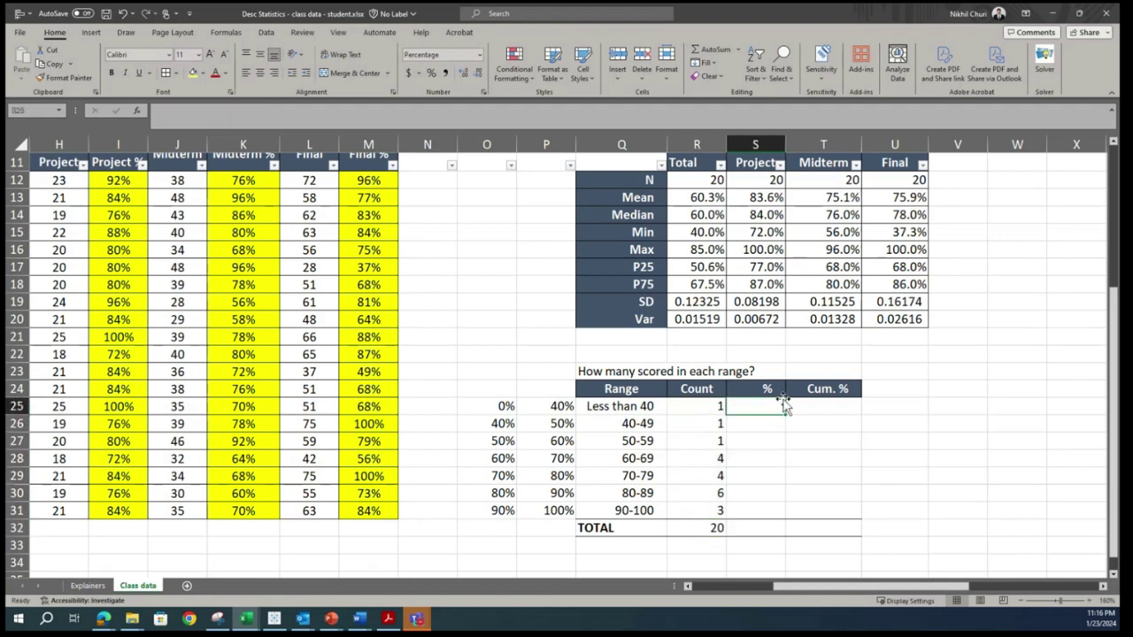
type("=")
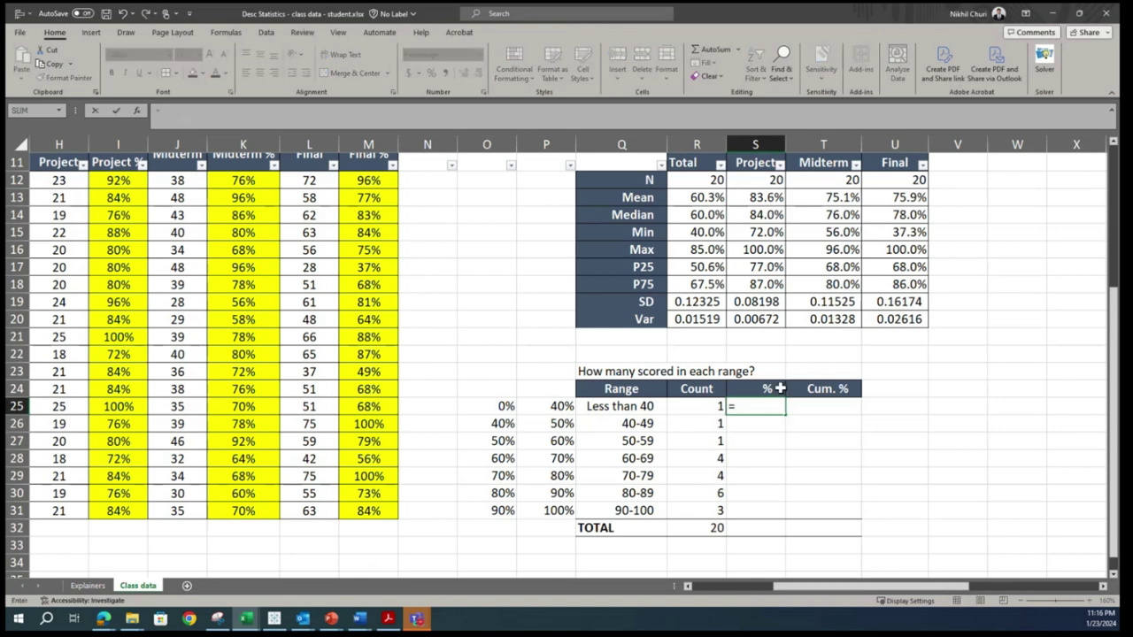
left_click(715, 406)
type("/")
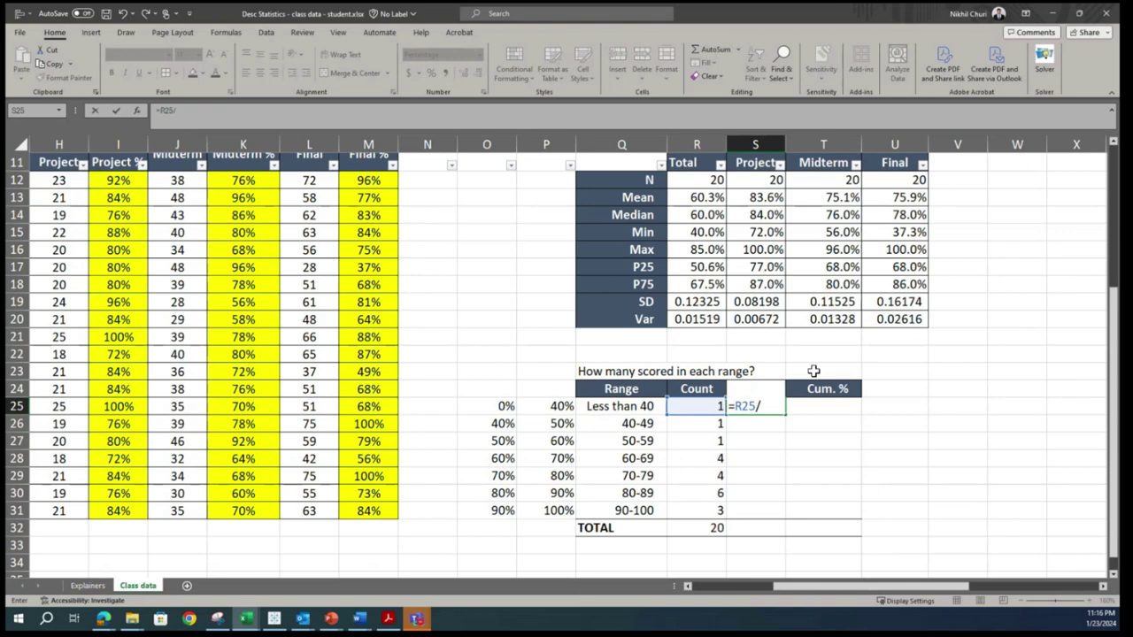
left_click(696, 528)
key("F4")
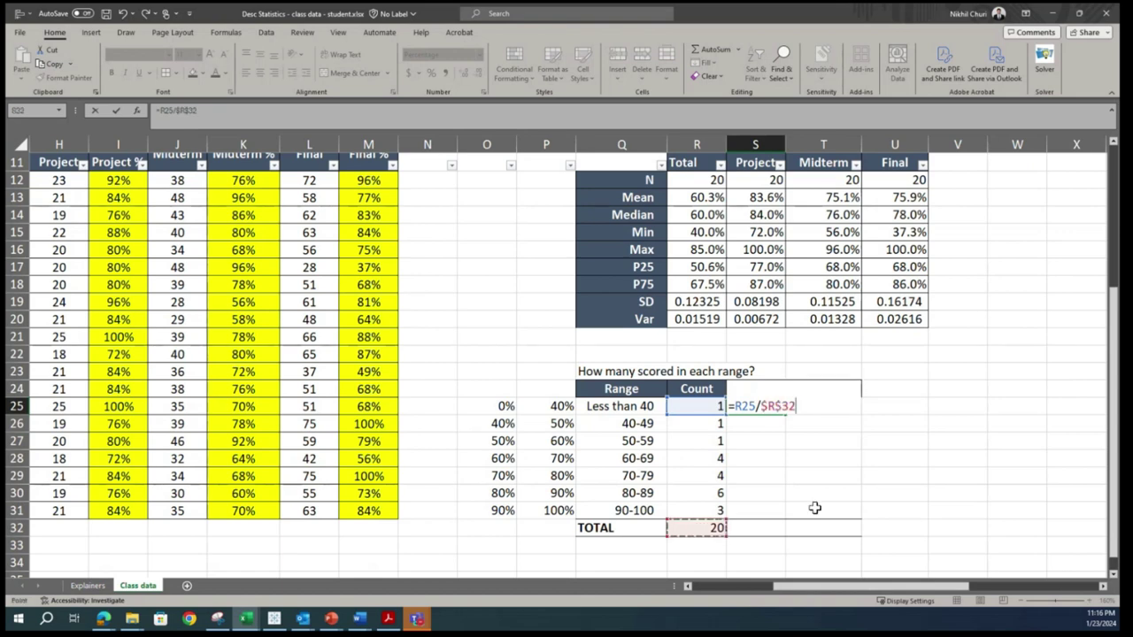
key("Return")
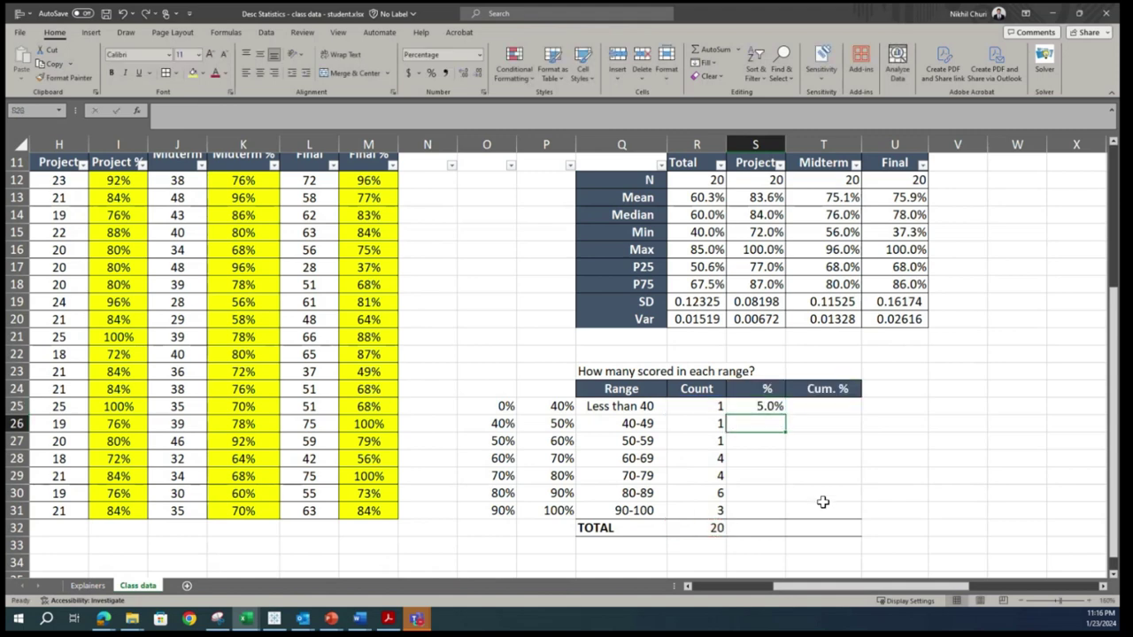
Step: Fill the percentage formula from S25 down to S31 and total the column in S32 with =SUM(S25:S31)
left_click(766, 405)
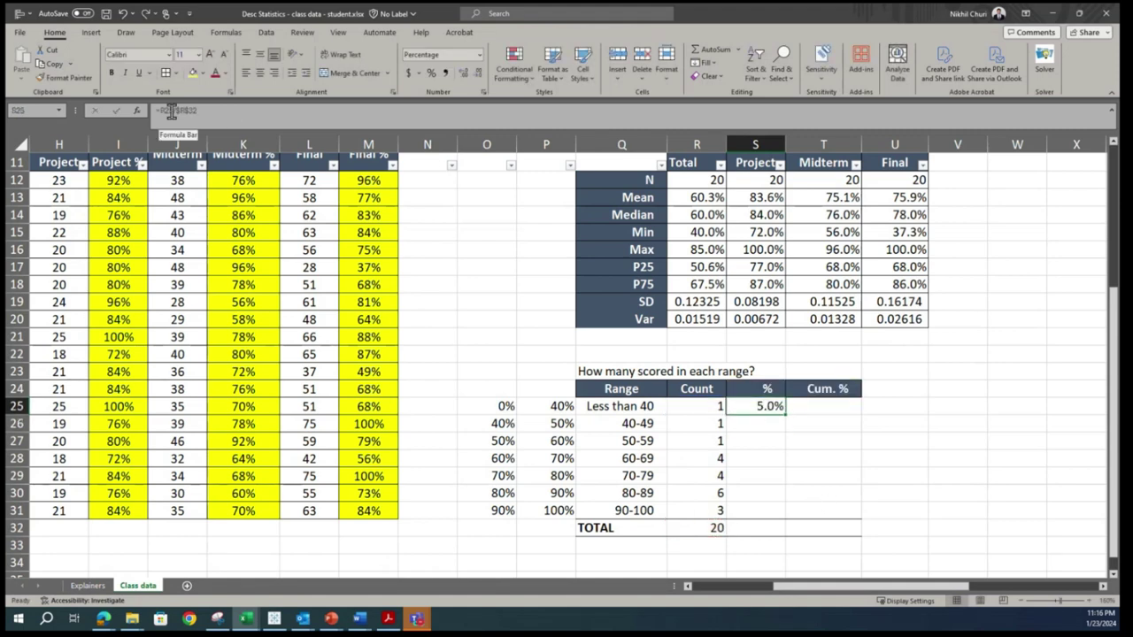
left_click_drag(785, 415, 777, 518)
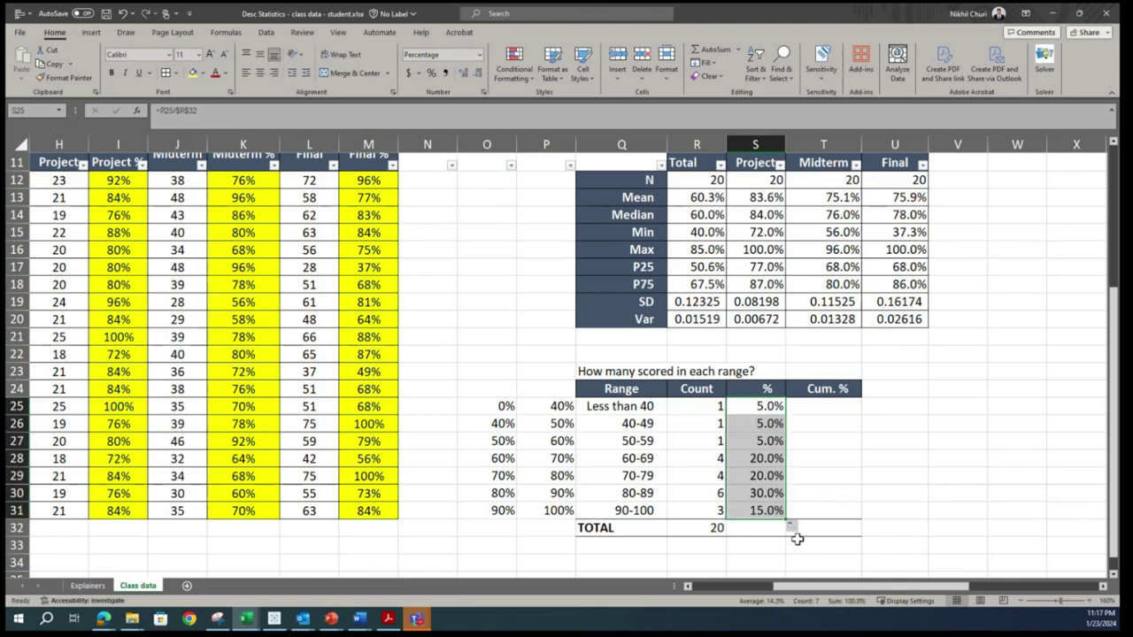
left_click(766, 525)
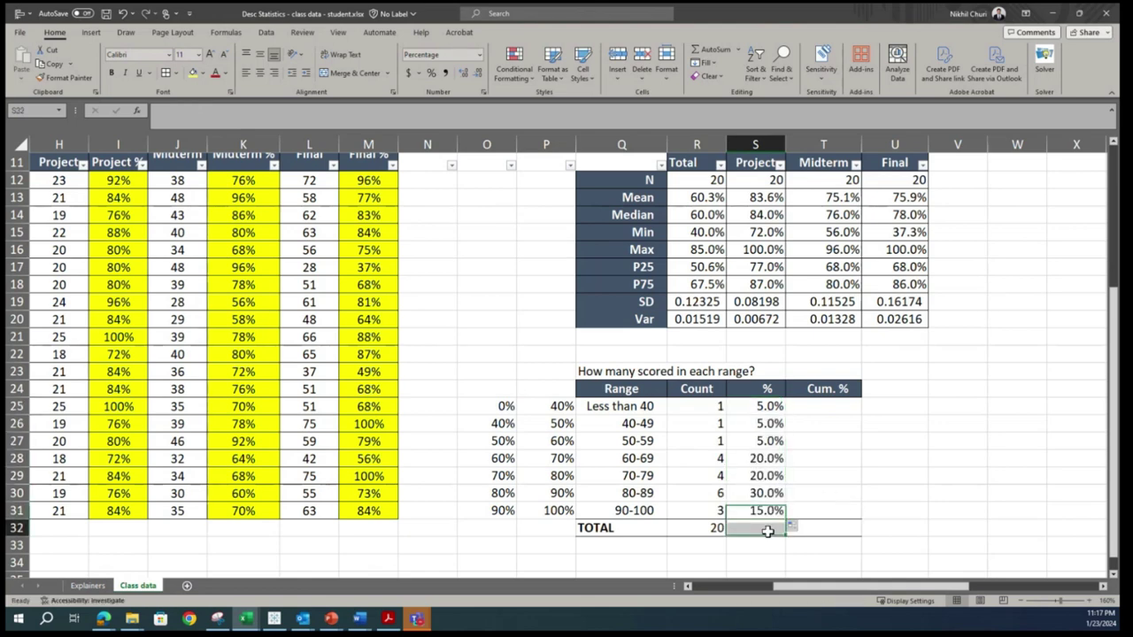
left_click(713, 50)
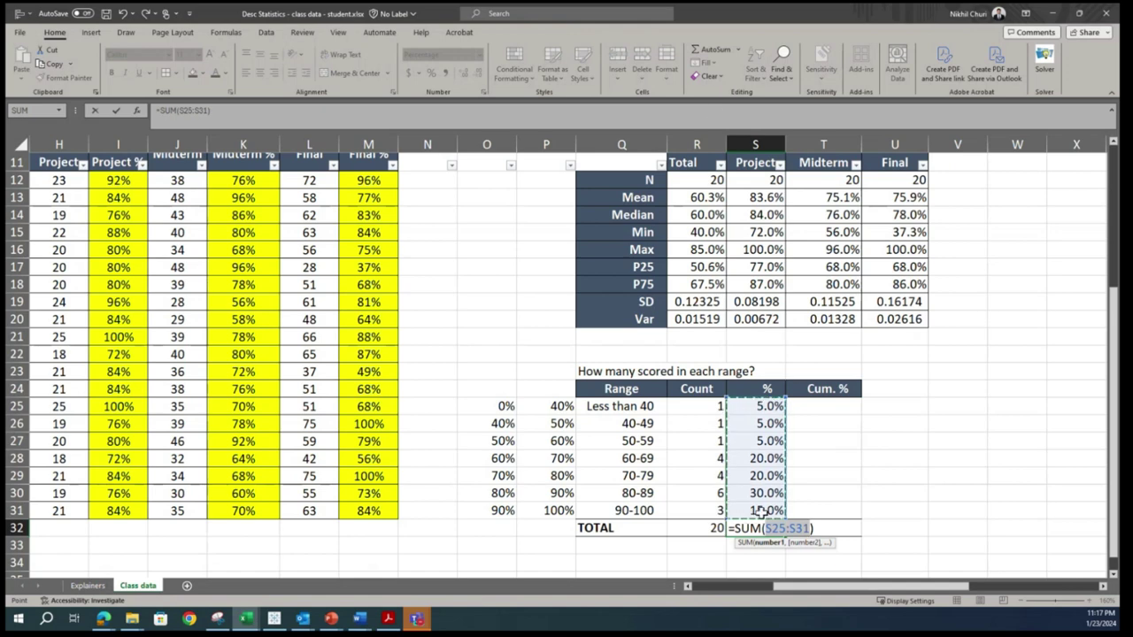
key("Return")
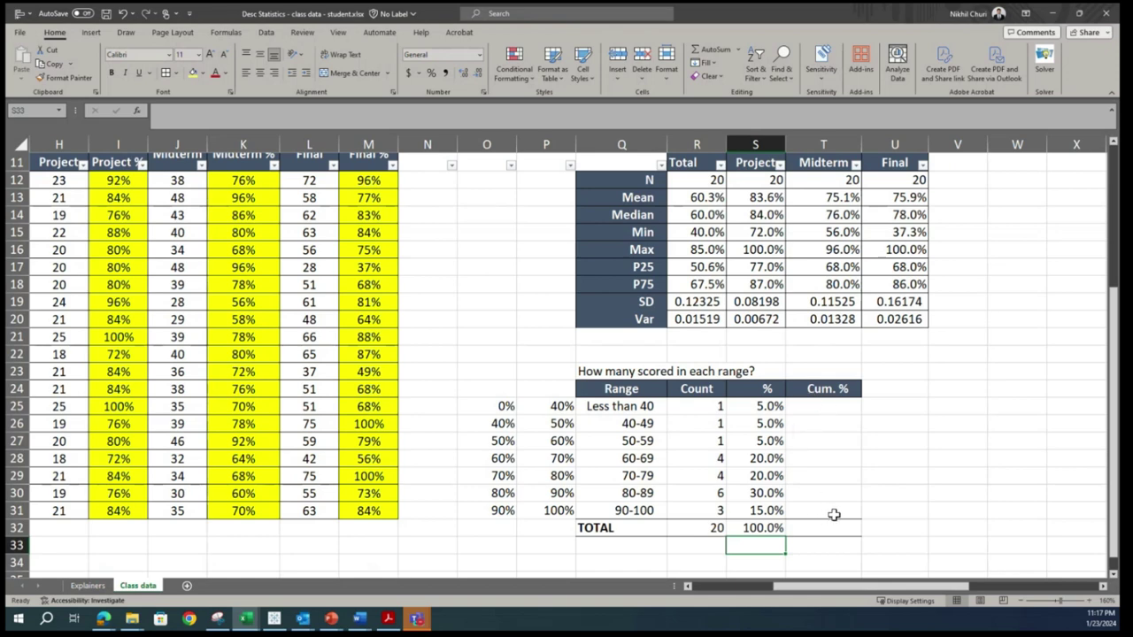
Step: Start the Cum. % column with =S25 in T25 and =T25+S26 in T26
left_click(830, 407)
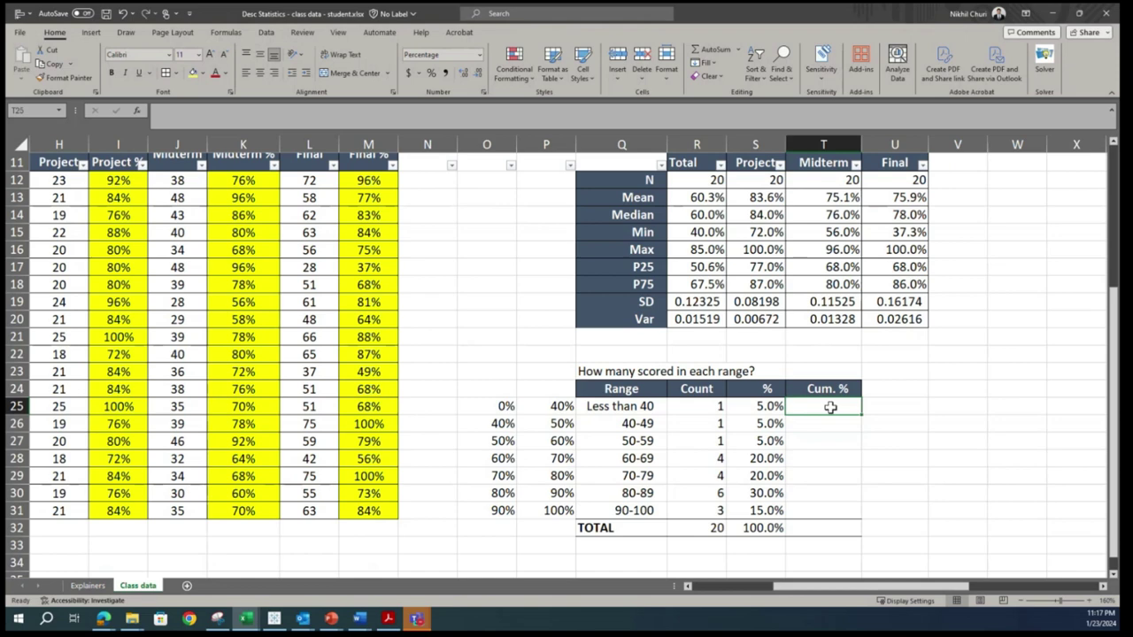
type("=S25")
key("Return")
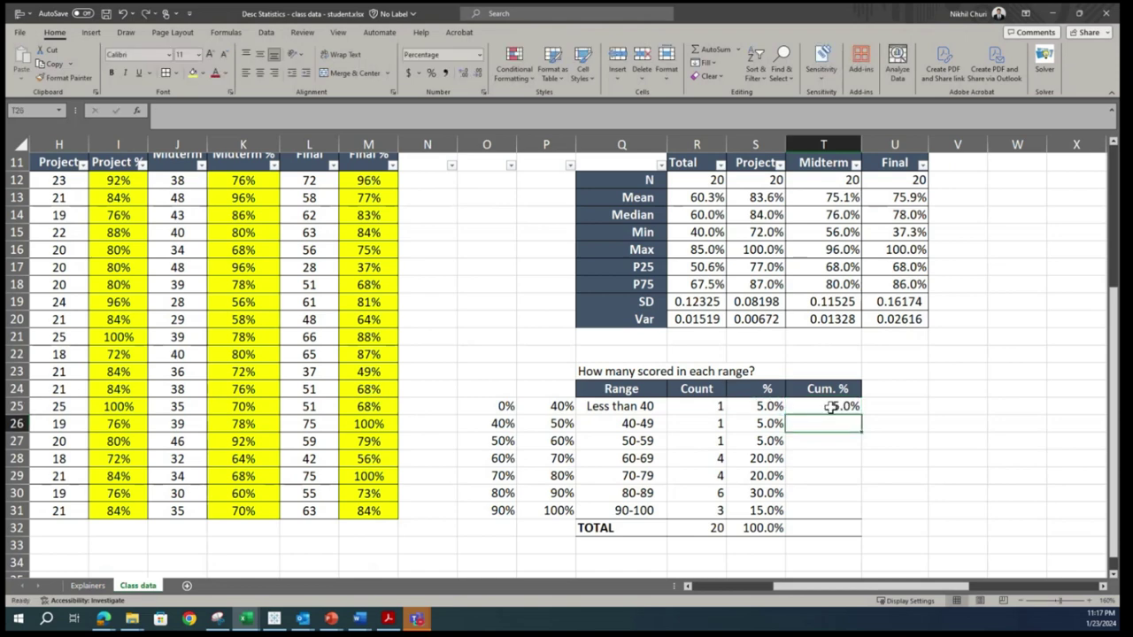
type("=")
left_click(843, 407)
type("+")
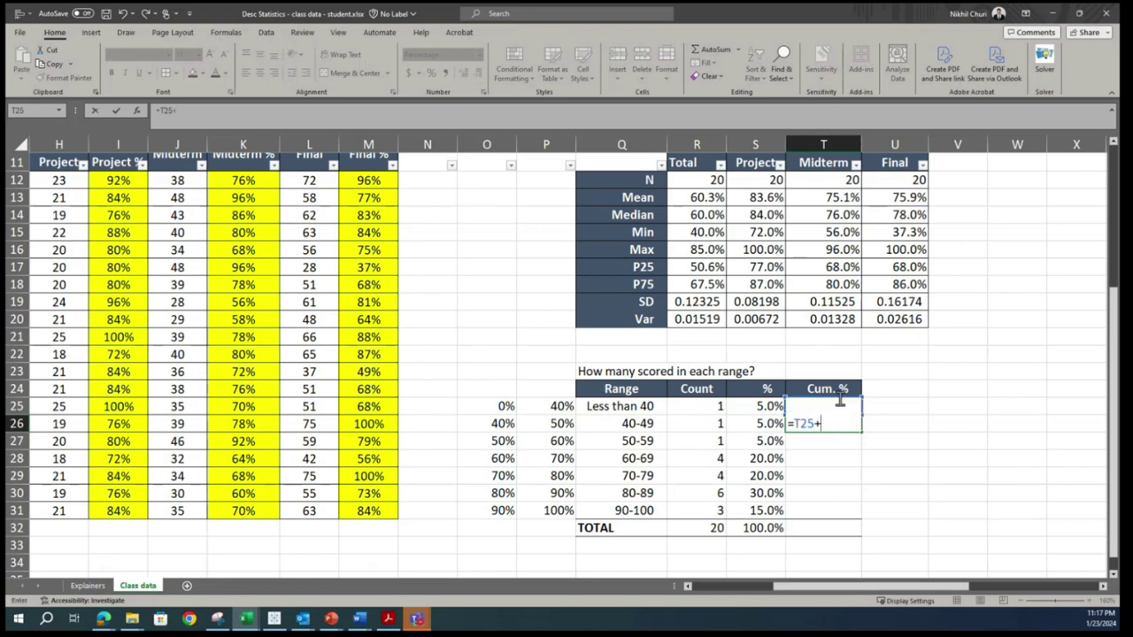
left_click(763, 424)
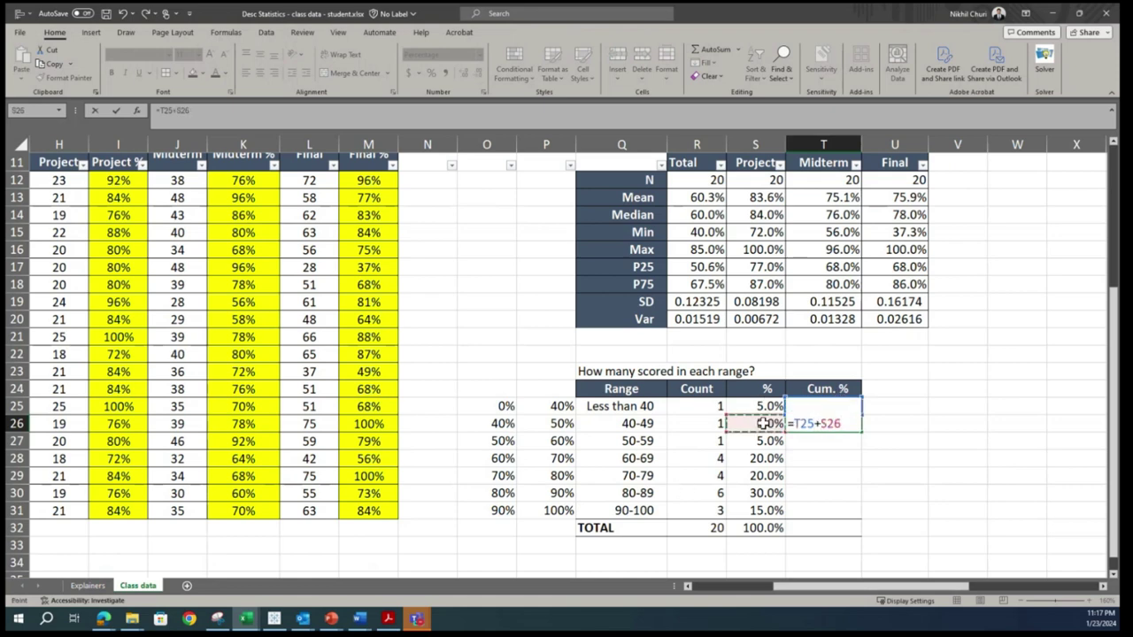
key("Return")
Step: Fill the cumulative percentage formula from T26 down to T31
left_click(837, 423)
left_click_drag(860, 432, 823, 511)
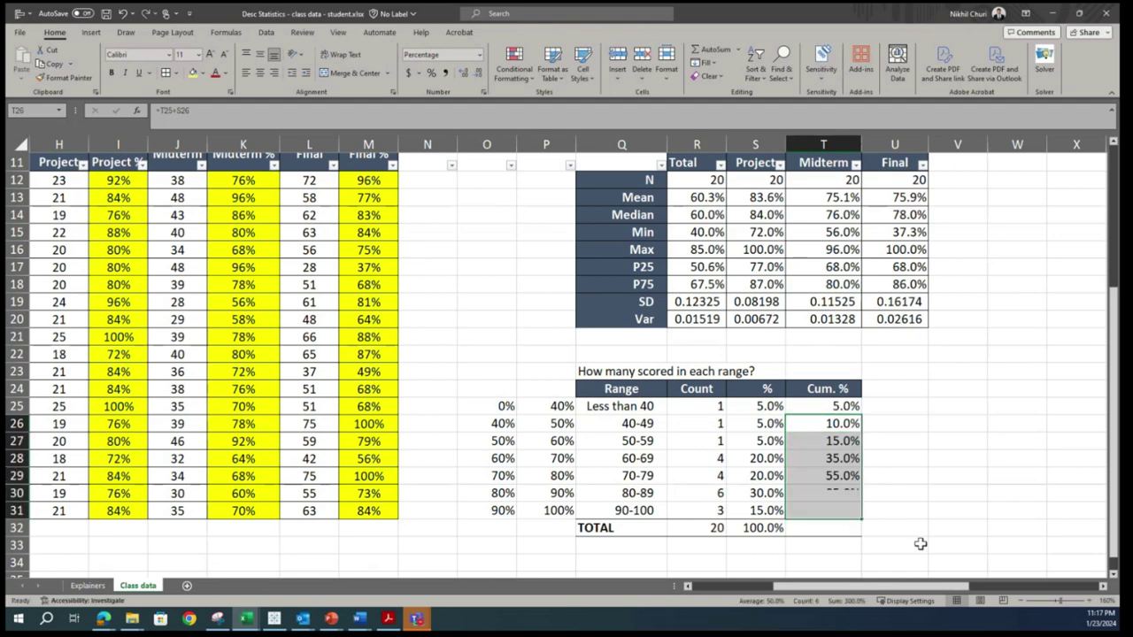
left_click(899, 463)
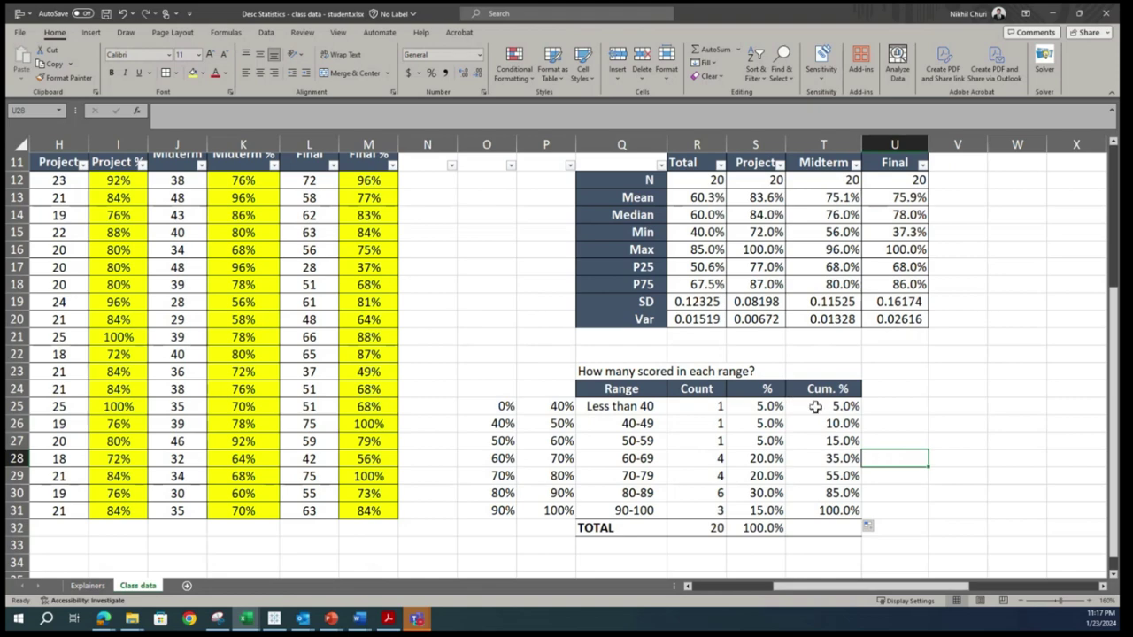
Step: Insert a clustered column chart from the Range and Count values in Q25:R31 and move it clear of the frequency table, over the score columns
scroll(815, 406, "up", 4)
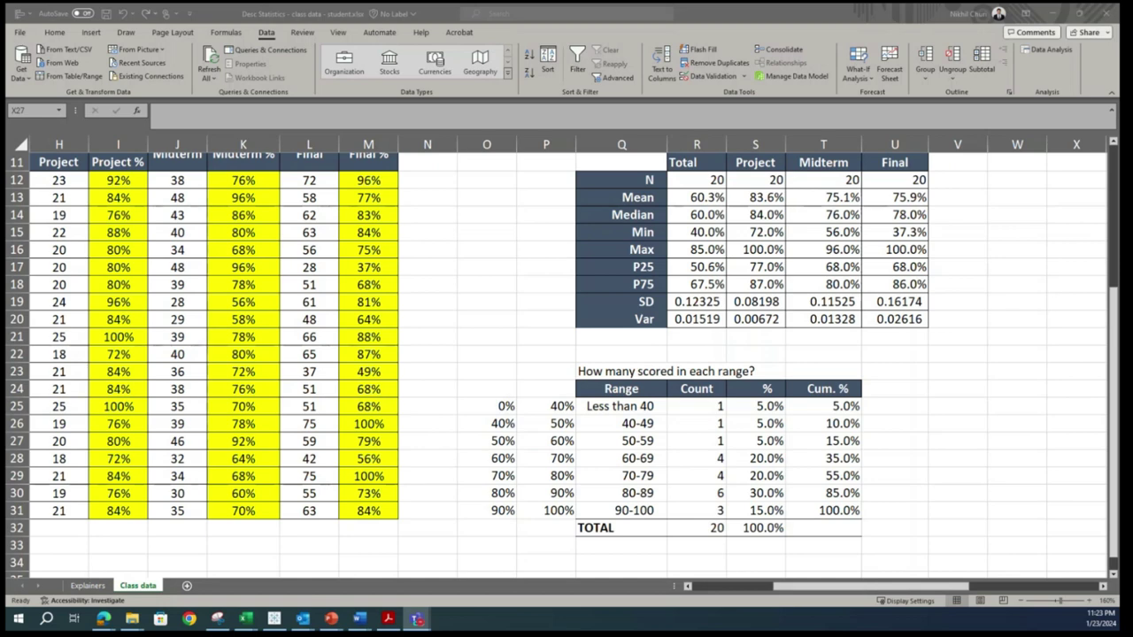
left_click(617, 405)
left_click_drag(617, 406, 698, 511)
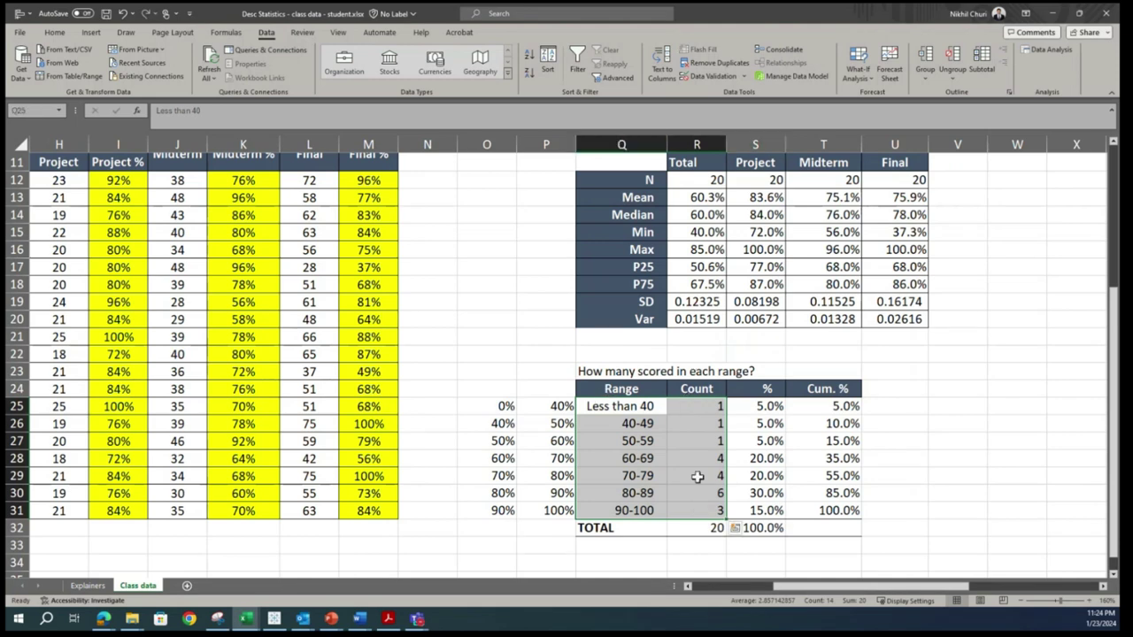
left_click(92, 36)
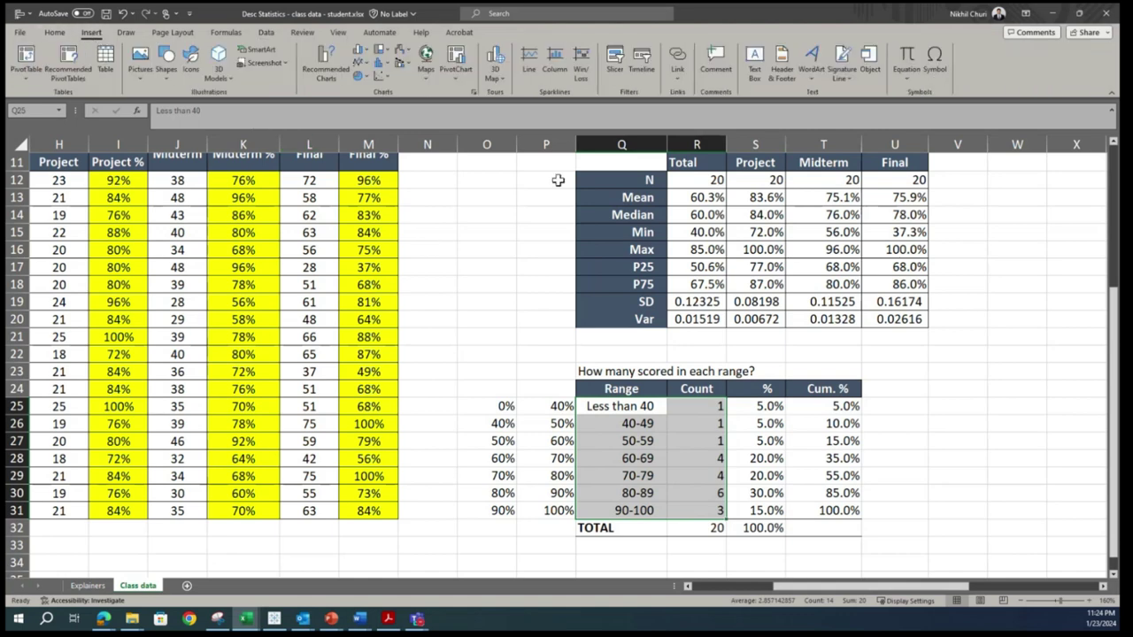
left_click(389, 66)
left_click(388, 64)
left_click(367, 50)
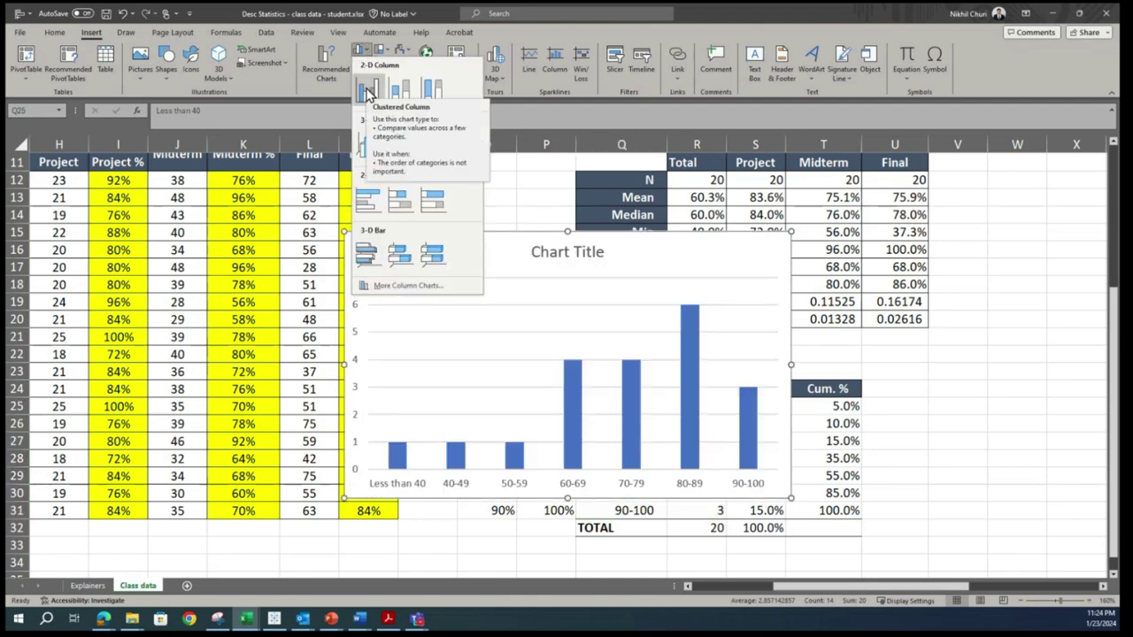
left_click(367, 93)
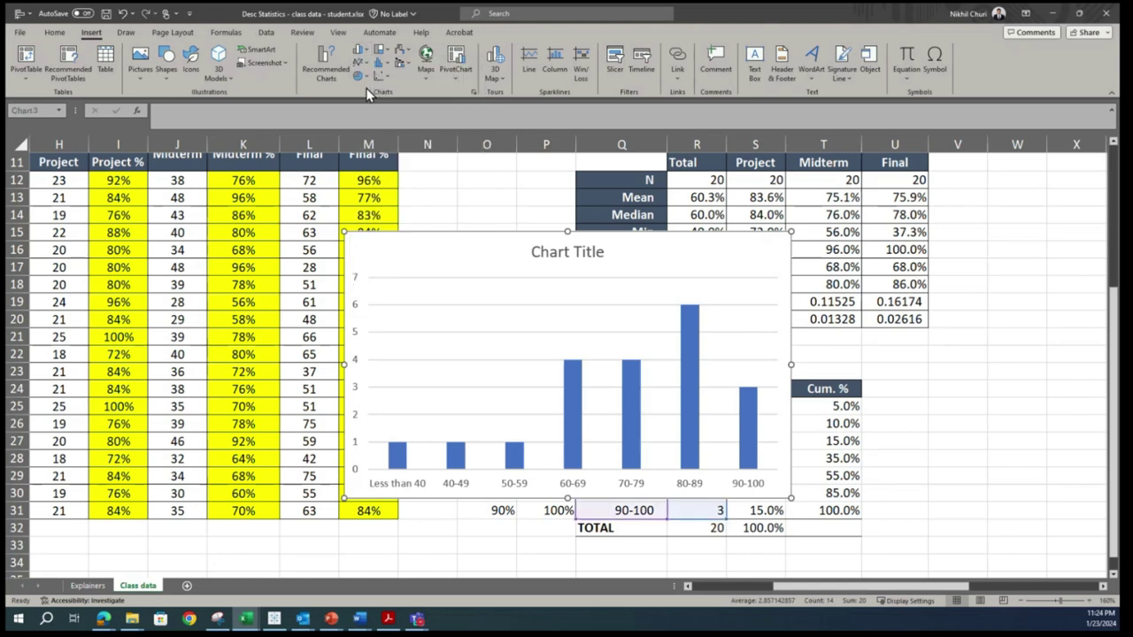
left_click_drag(602, 234, 195, 210)
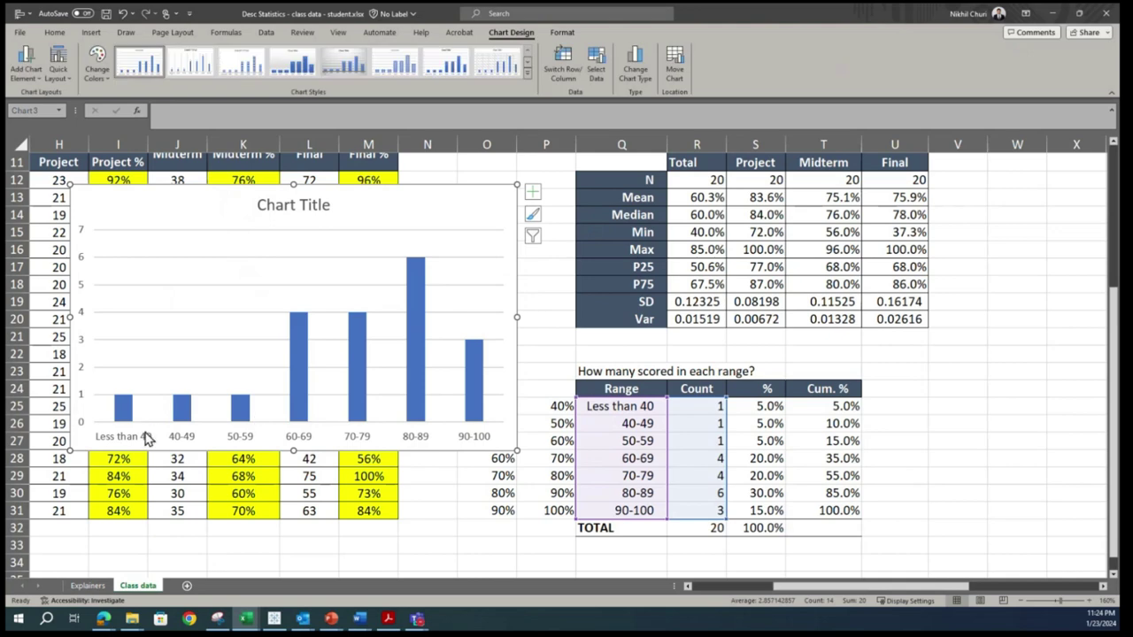
Step: Change the chart title to "Breakdown of Student Score"
double_click(289, 204)
triple_click(288, 204)
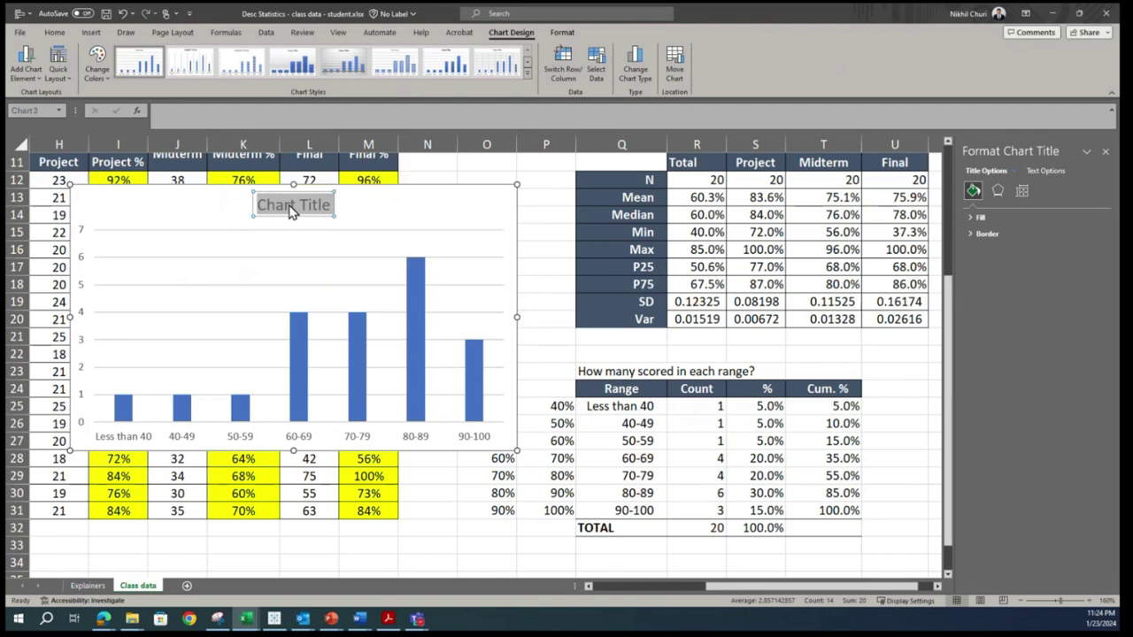
type("Breakdown of")
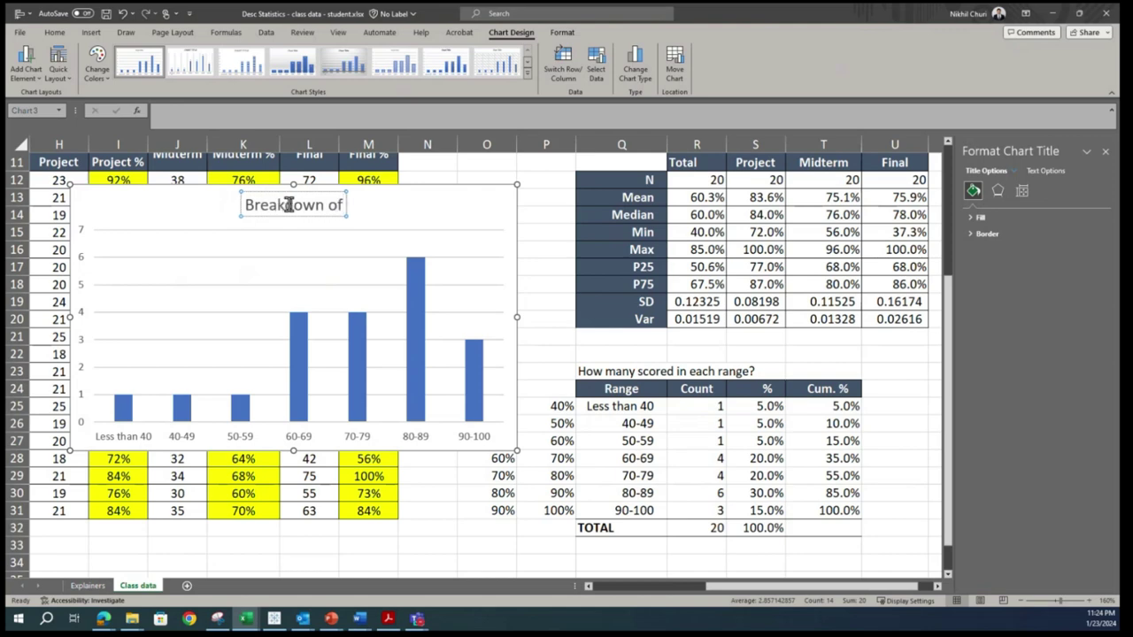
type(" Studen")
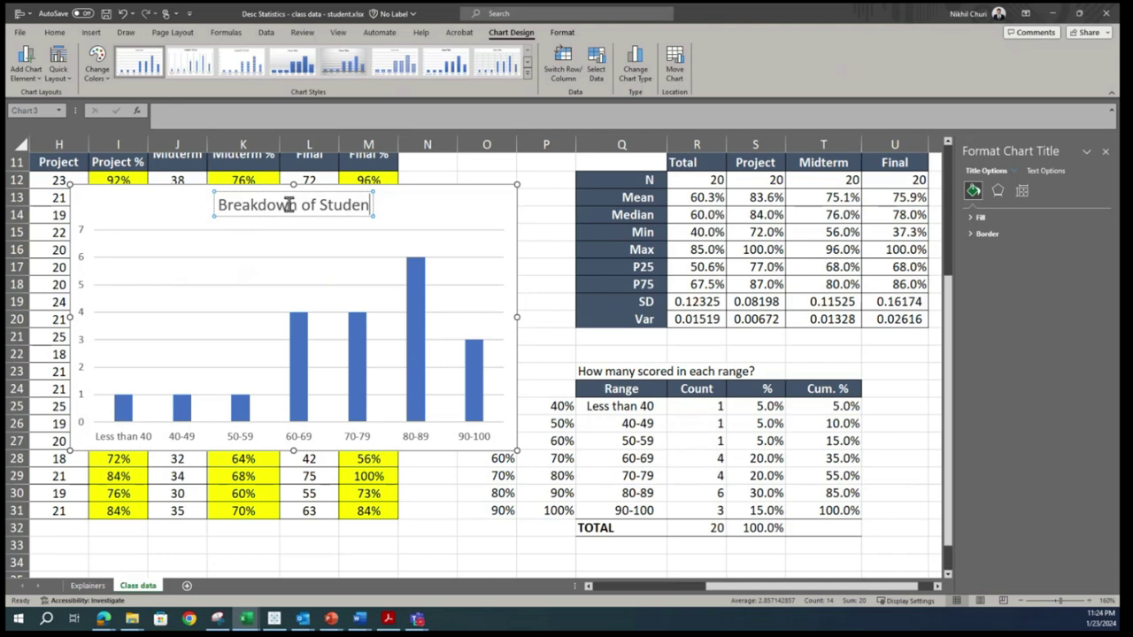
type("t")
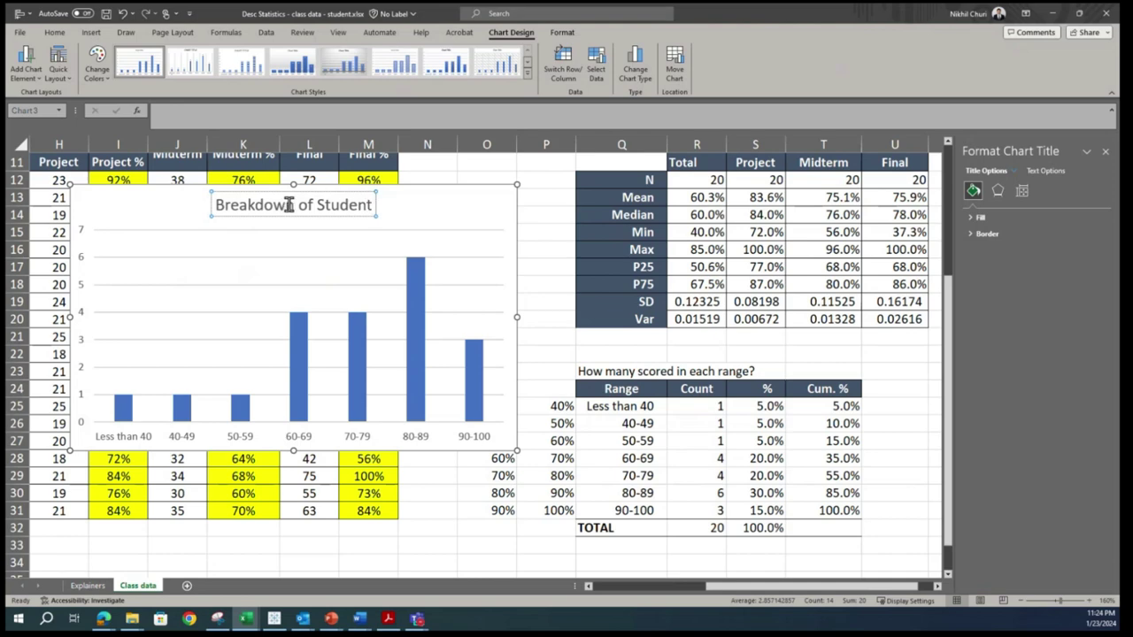
type(" Score")
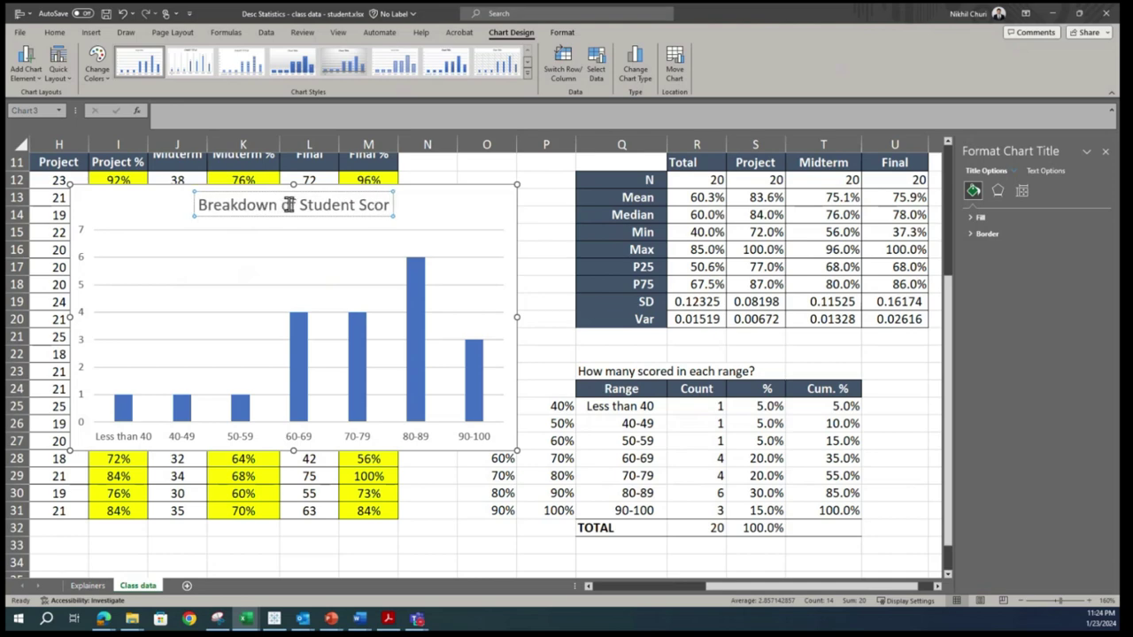
left_click(477, 209)
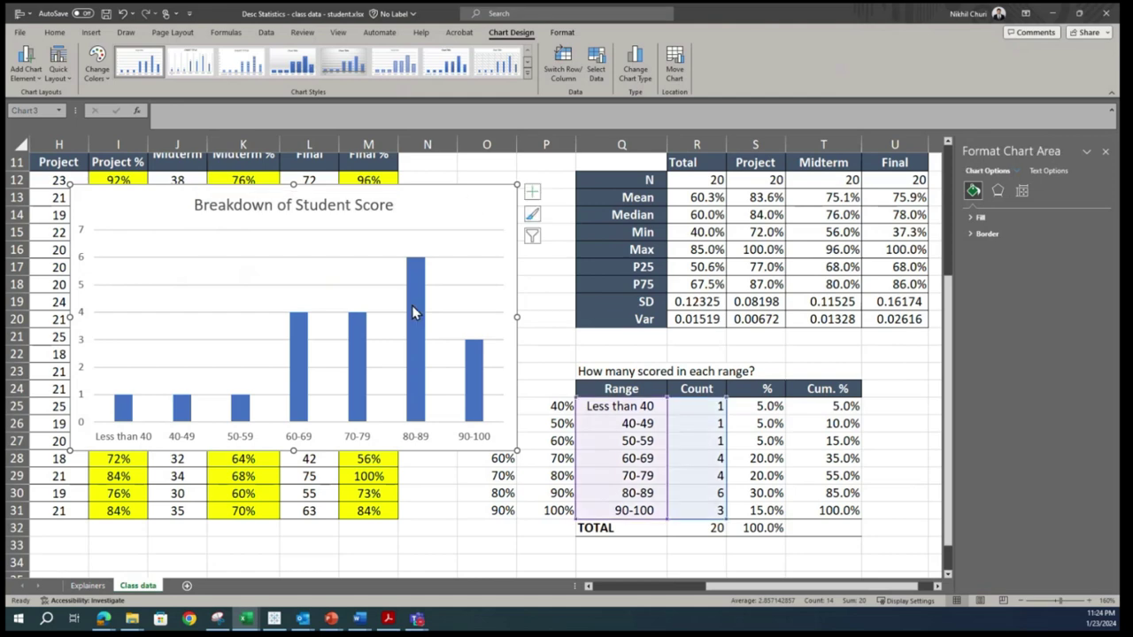
Step: Add data labels to the chart's columns and set the series gap width to 30%
right_click(299, 364)
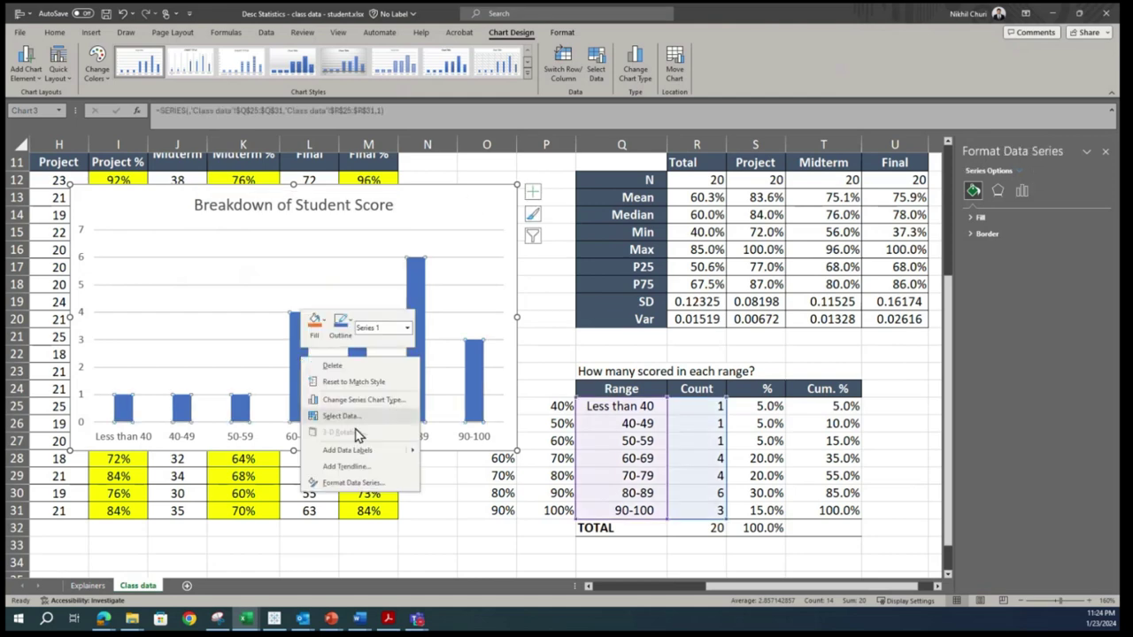
left_click(364, 450)
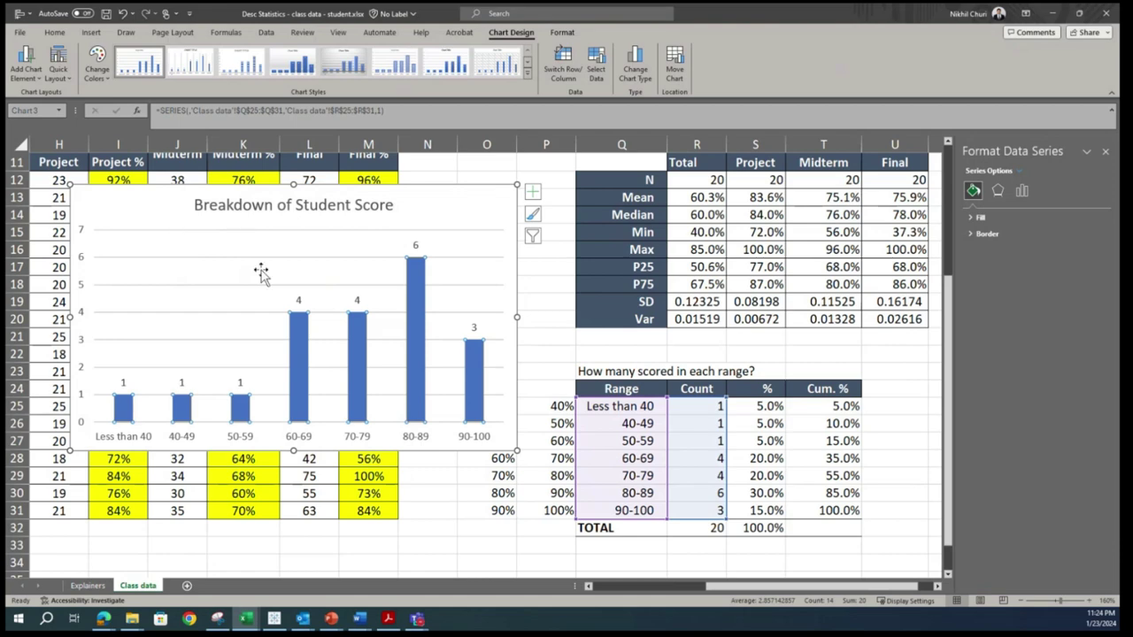
right_click(413, 313)
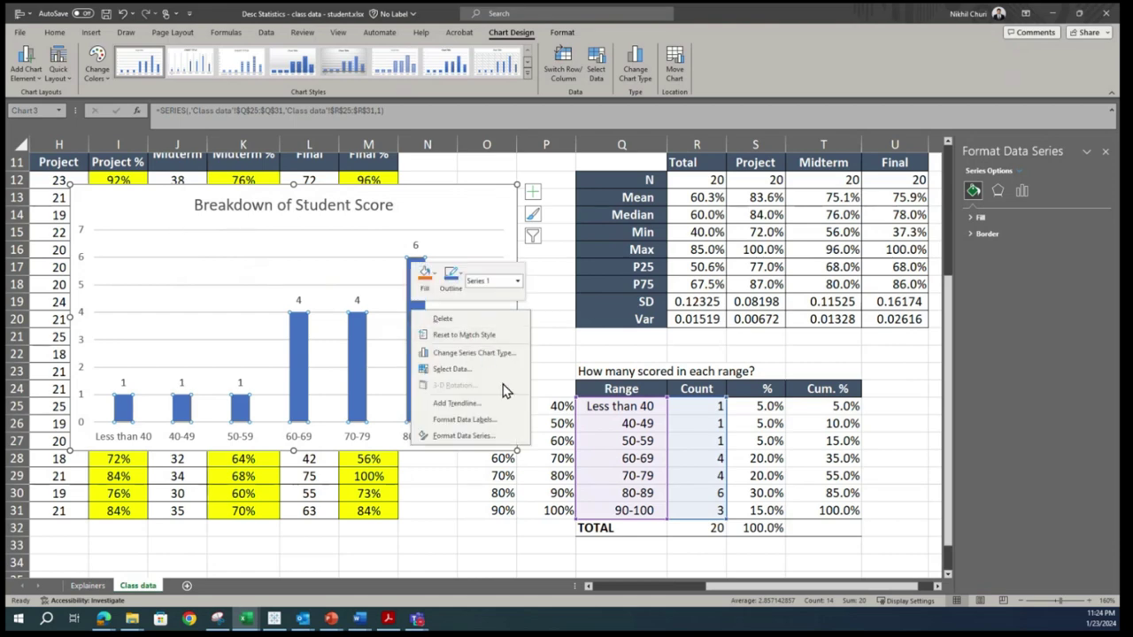
left_click(462, 436)
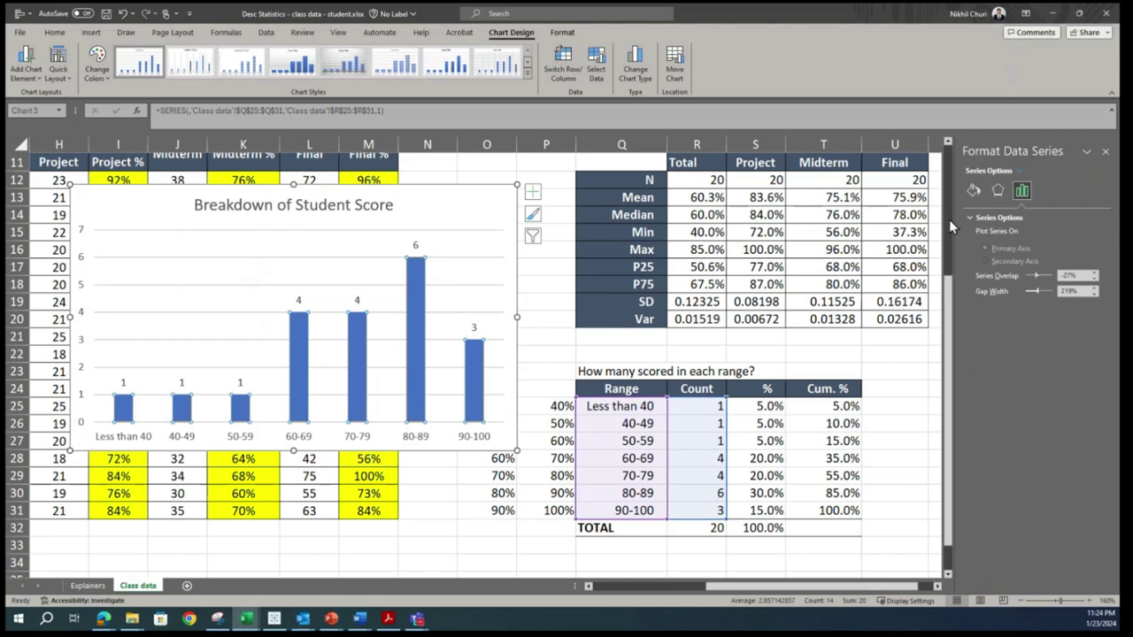
double_click(1084, 292)
type("30")
key("Return")
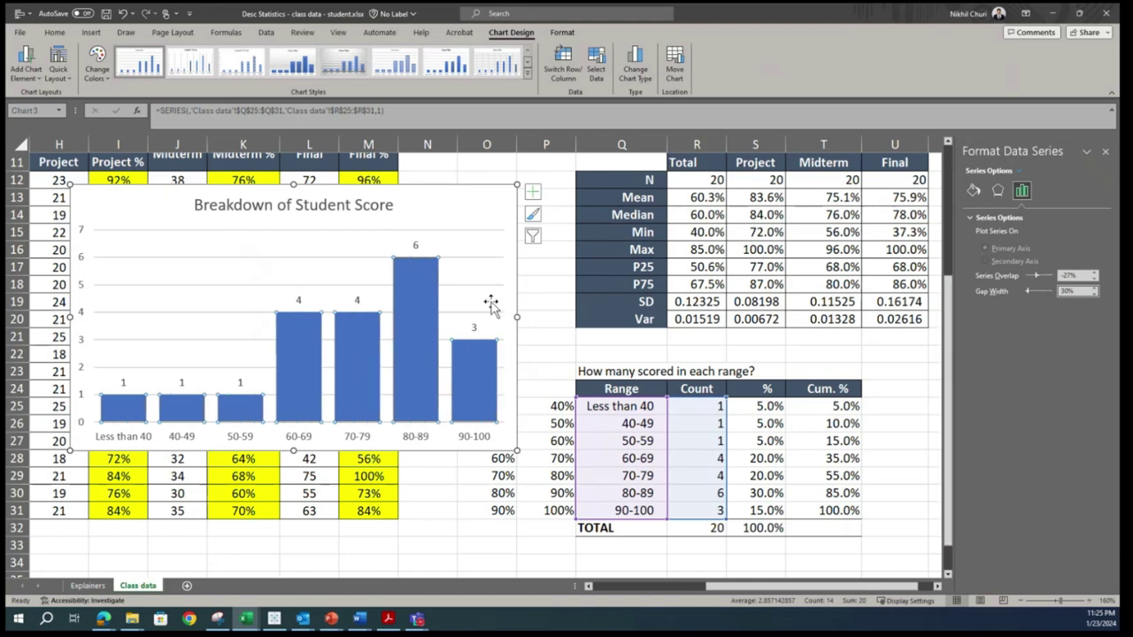
Step: Enlarge the chart slightly and add a primary vertical axis title reading "Count of Students"
left_click(514, 452)
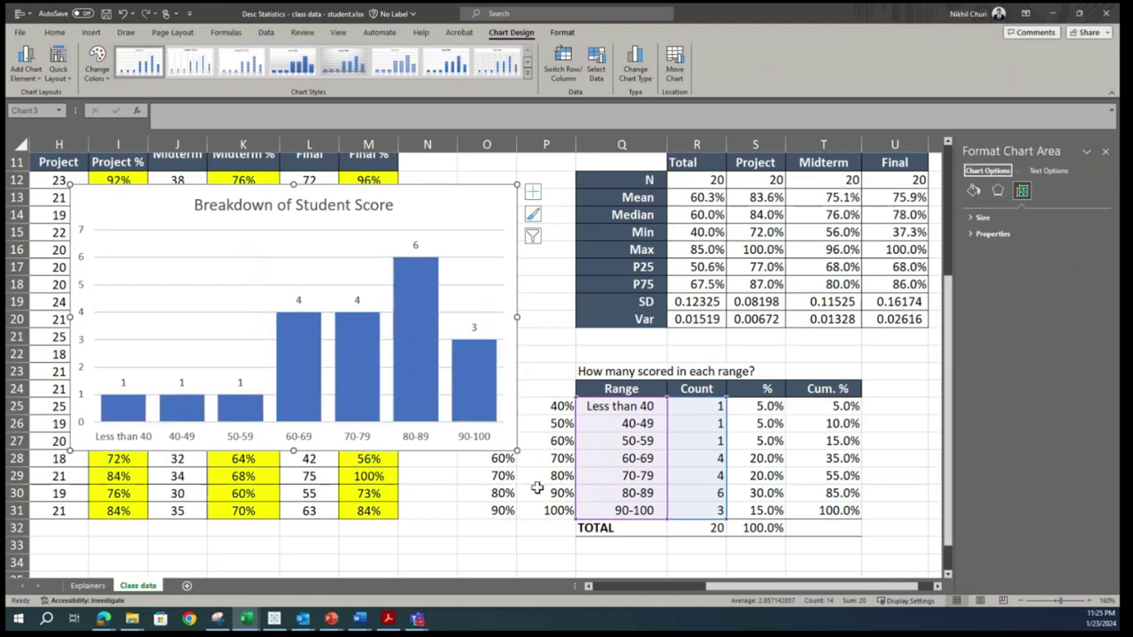
left_click_drag(516, 452, 553, 481)
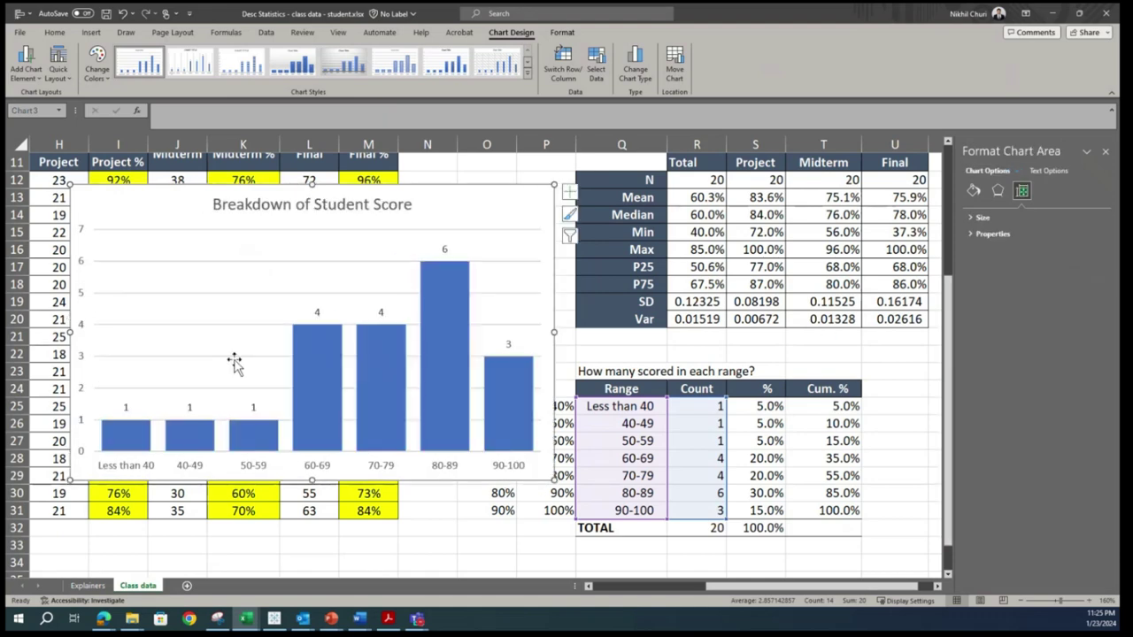
left_click(39, 78)
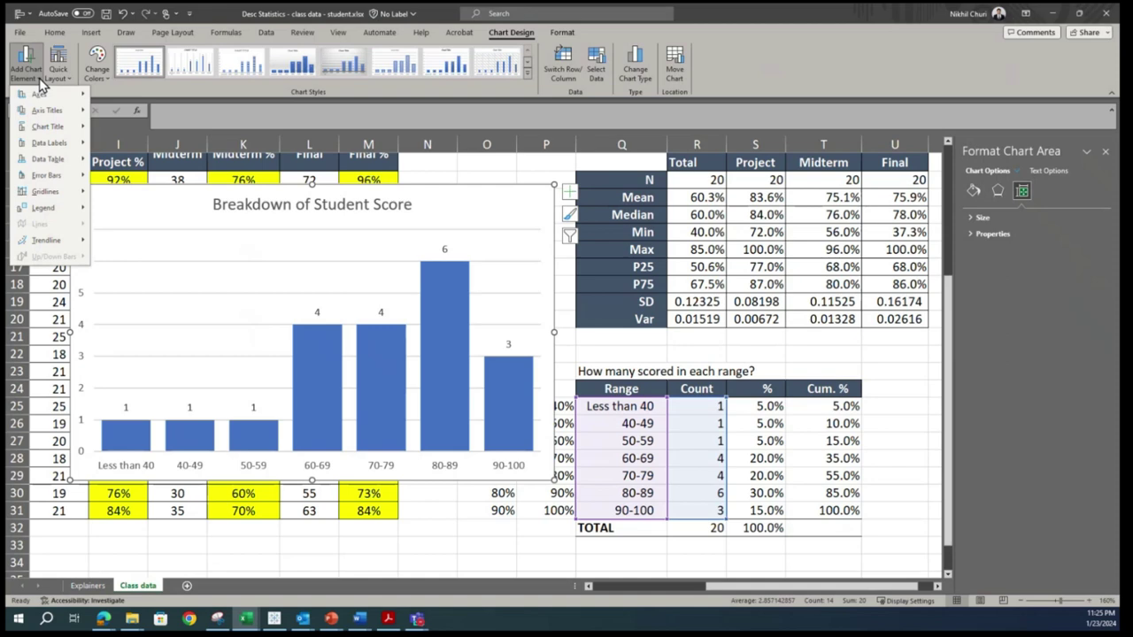
mouse_move(45, 115)
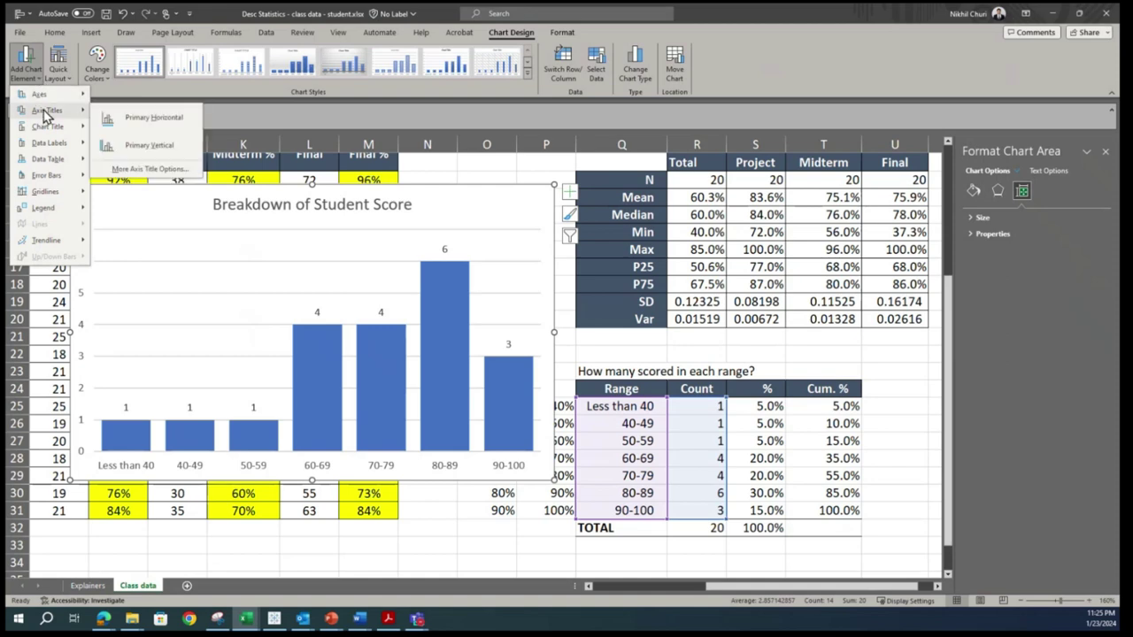
left_click(120, 154)
triple_click(93, 343)
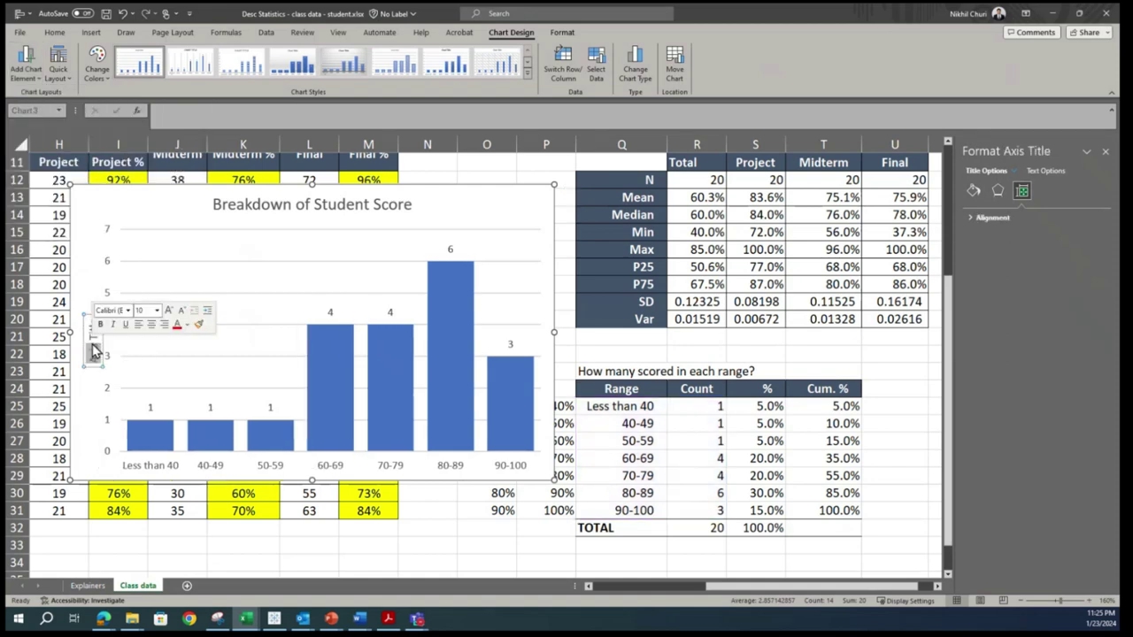
type("Cou")
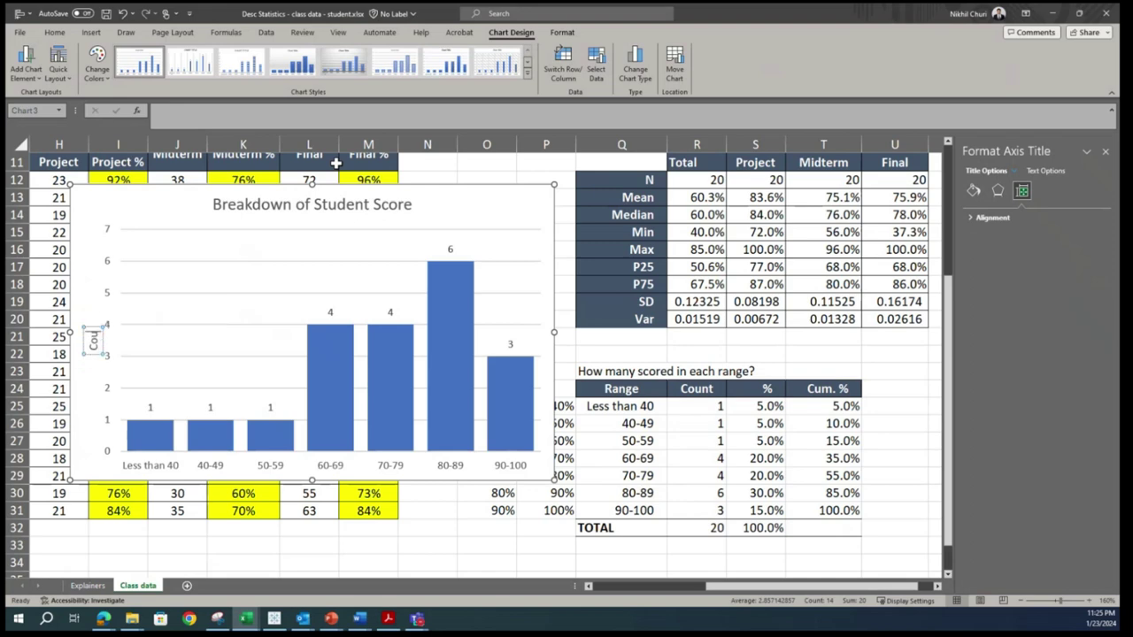
type("nt of Students")
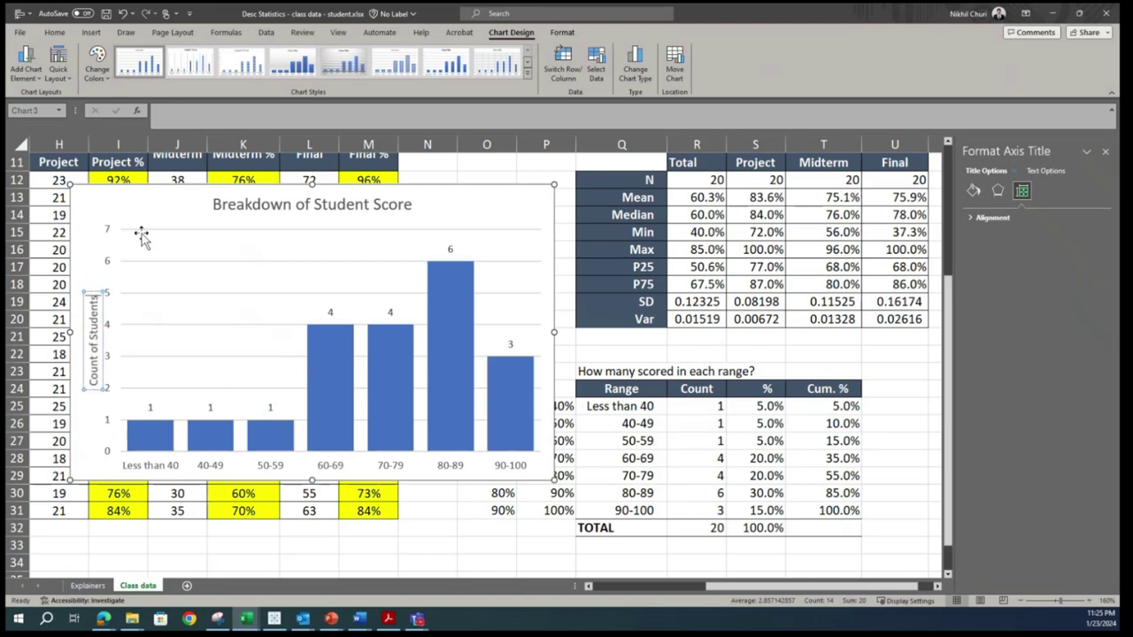
Step: Make the chart title "Breakdown of Student Score" bold
left_click(89, 208)
left_click(265, 207)
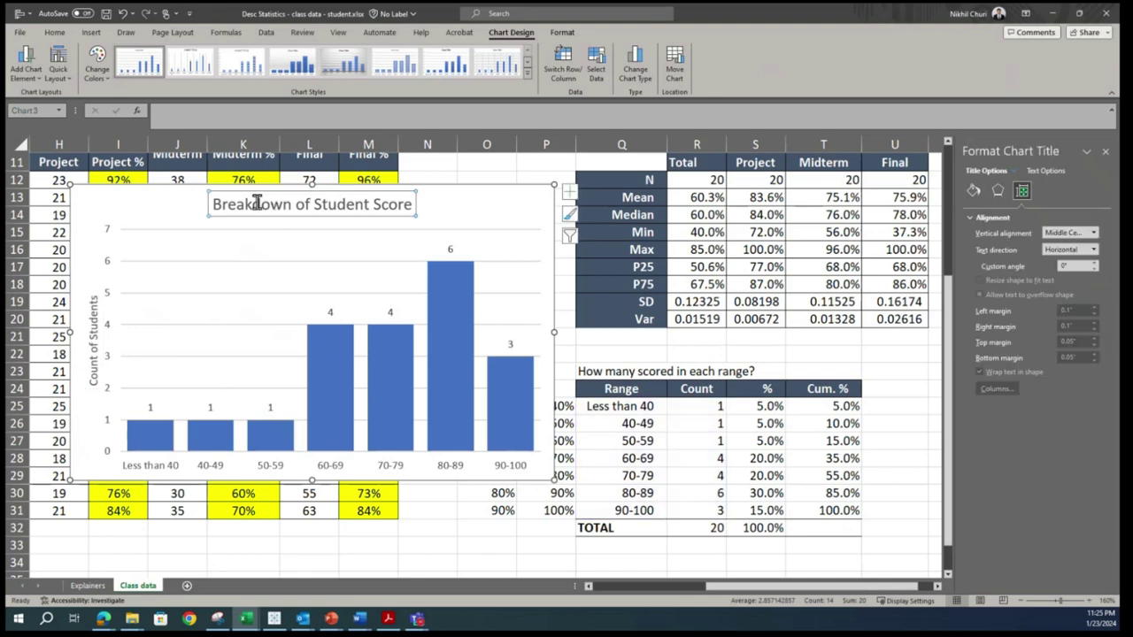
key("ctrl+b")
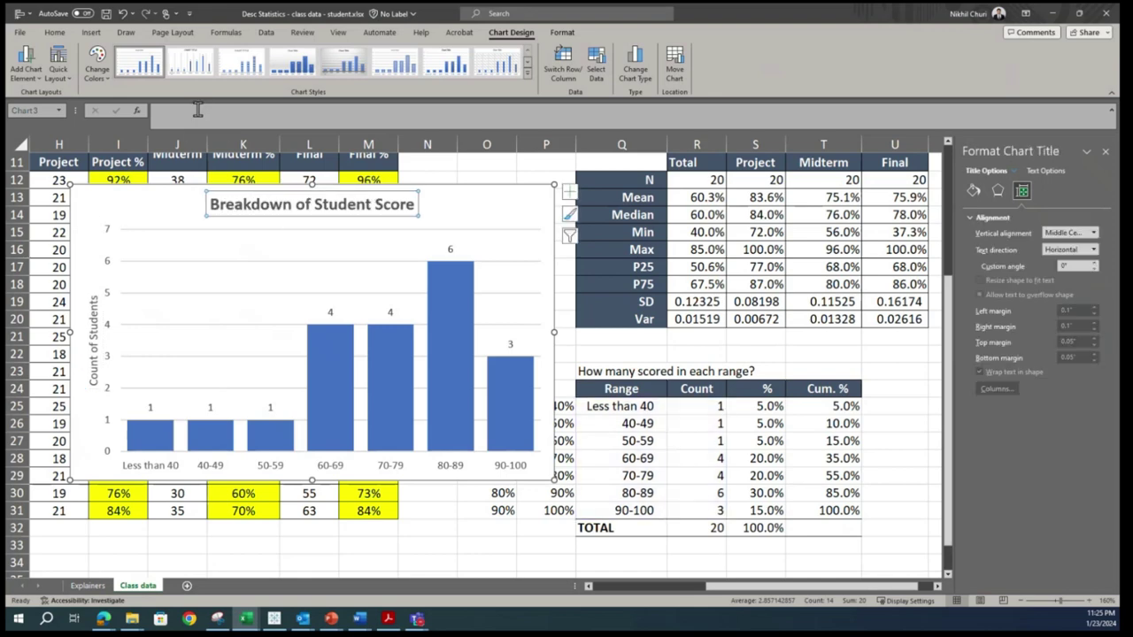
Step: Add a primary horizontal axis title to the chart reading "Score Category"
left_click(33, 78)
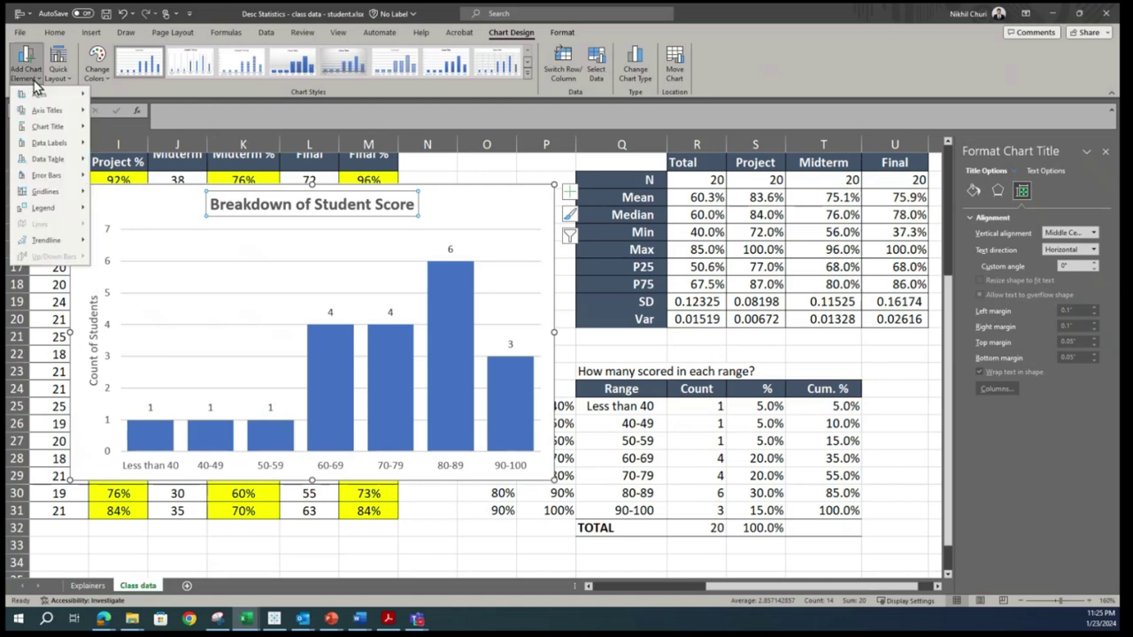
mouse_move(72, 130)
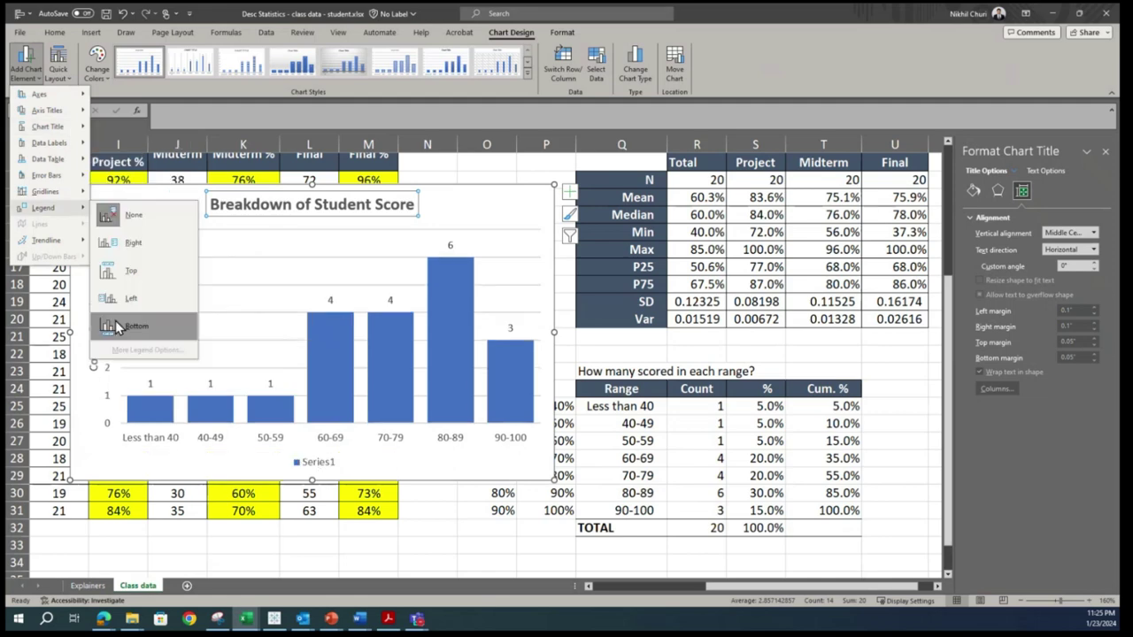
mouse_move(74, 101)
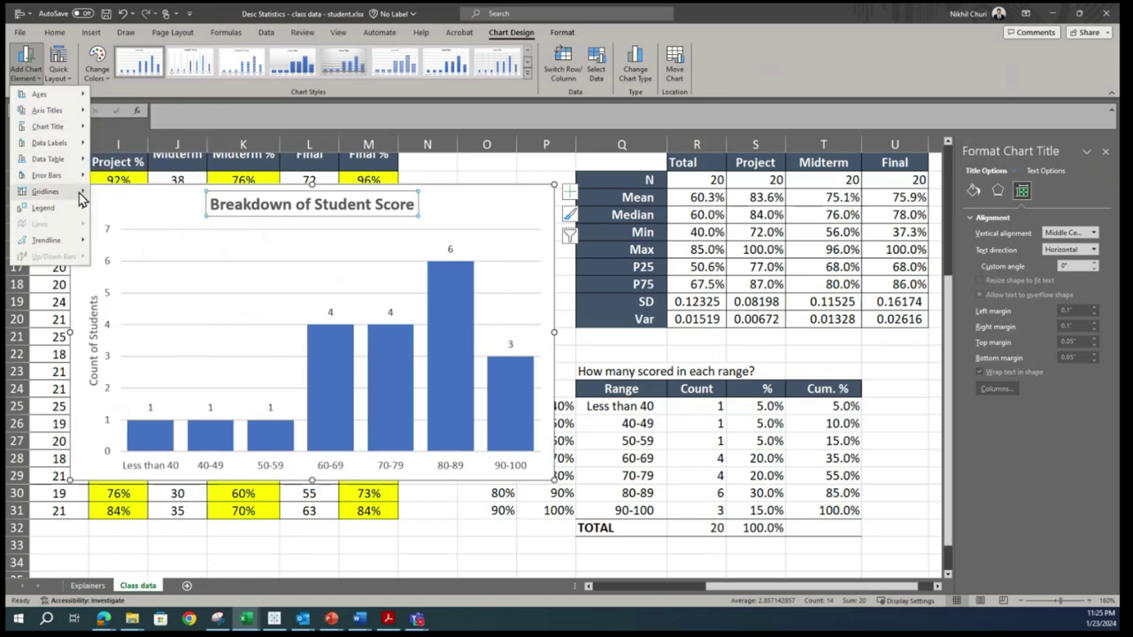
mouse_move(80, 212)
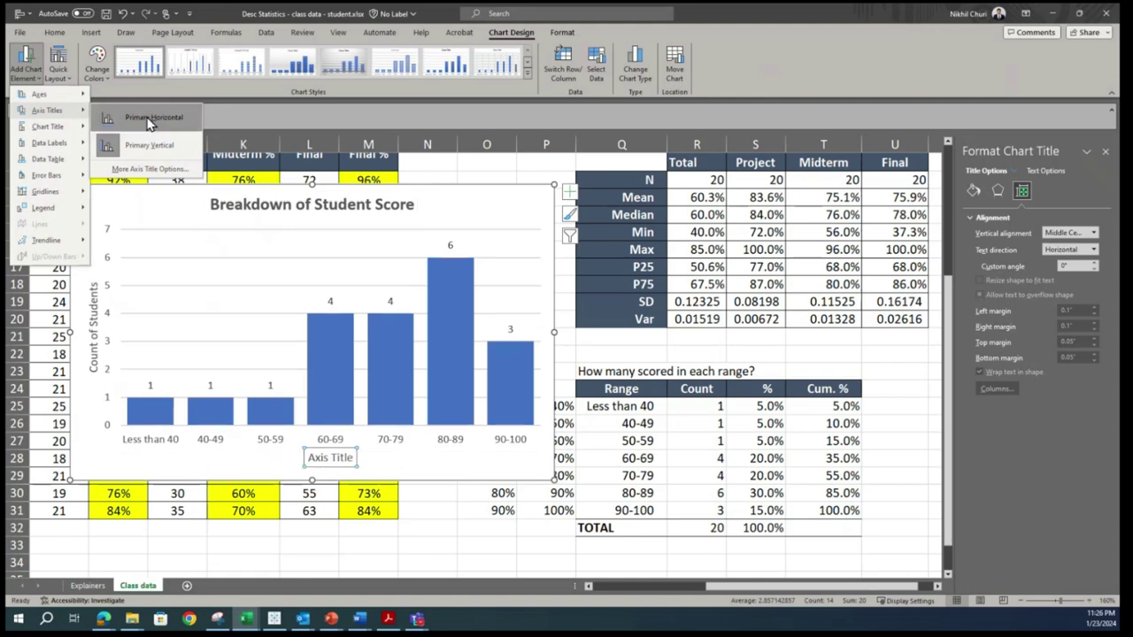
left_click(149, 117)
triple_click(329, 458)
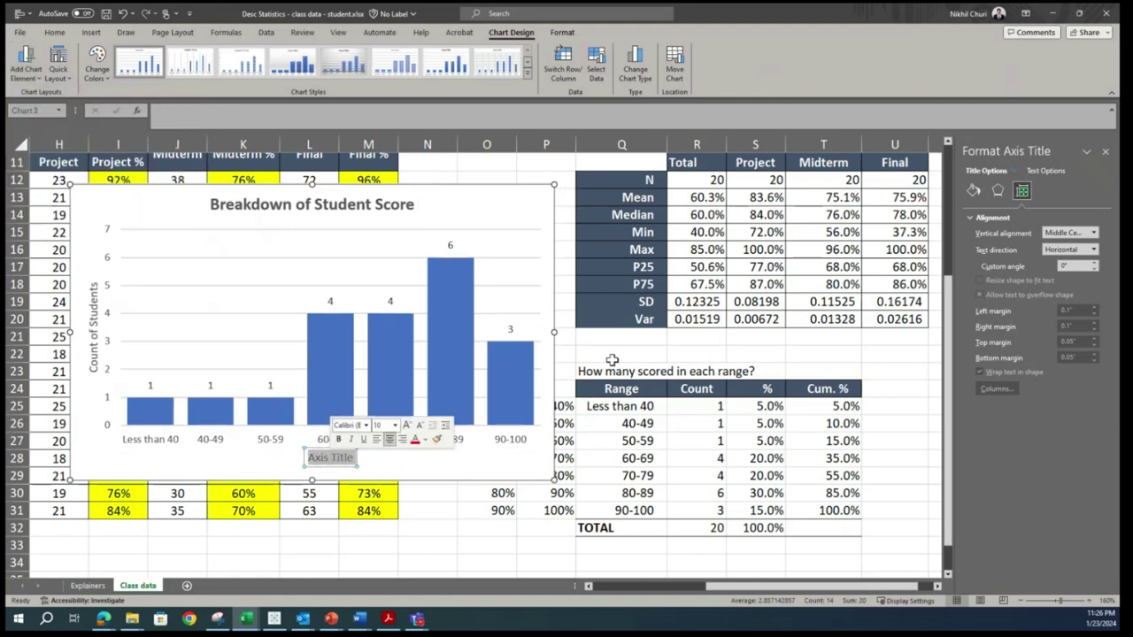
type("Score C")
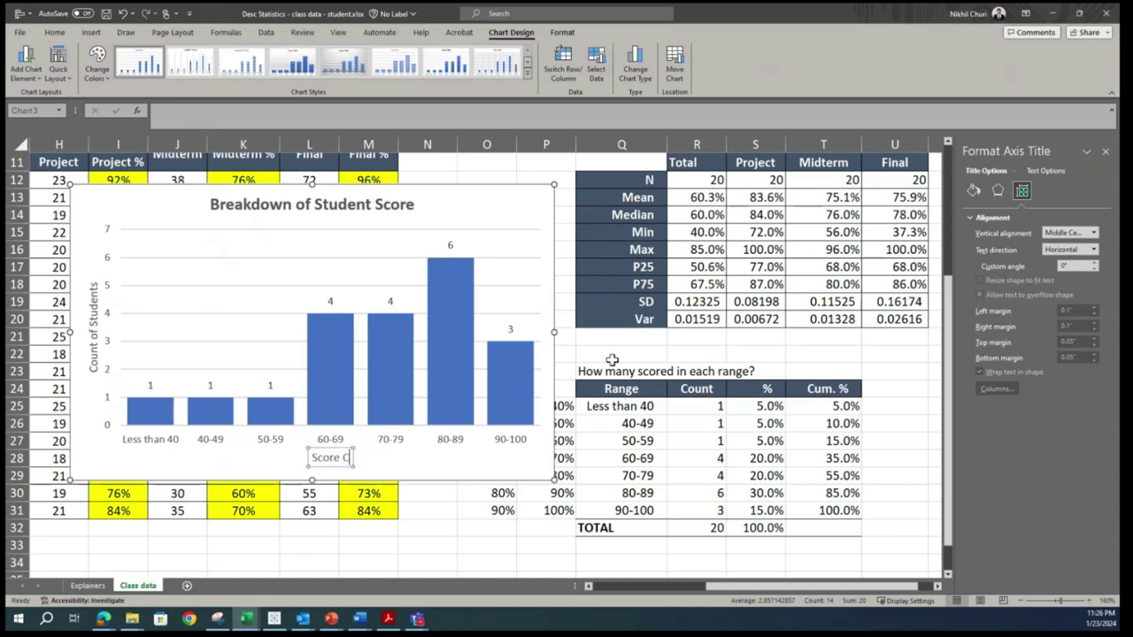
type("ategor")
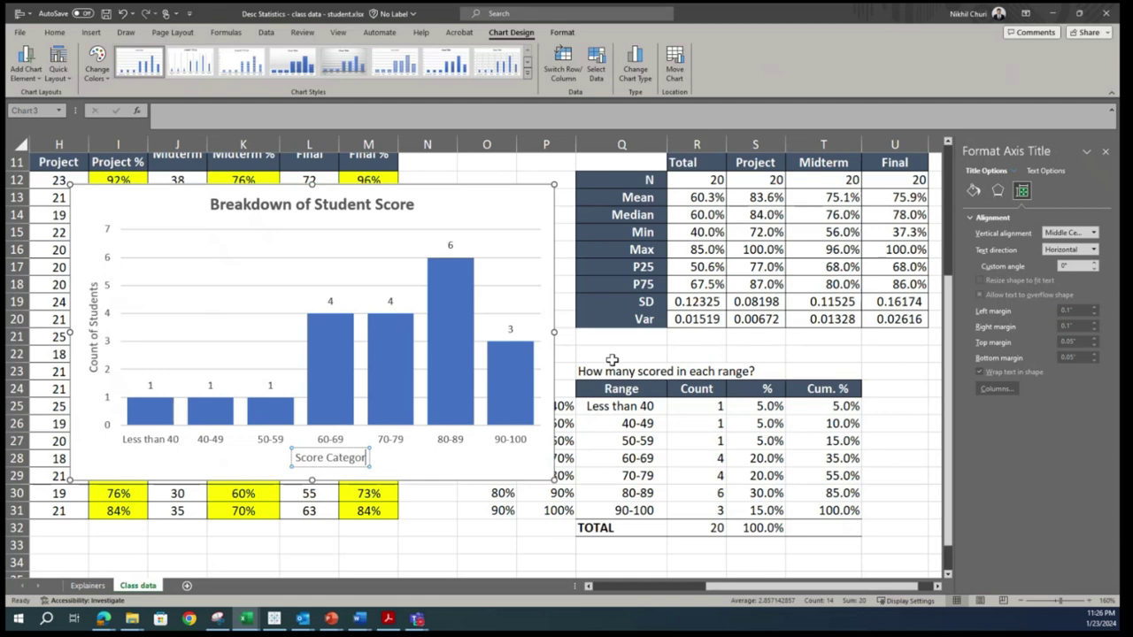
type("y")
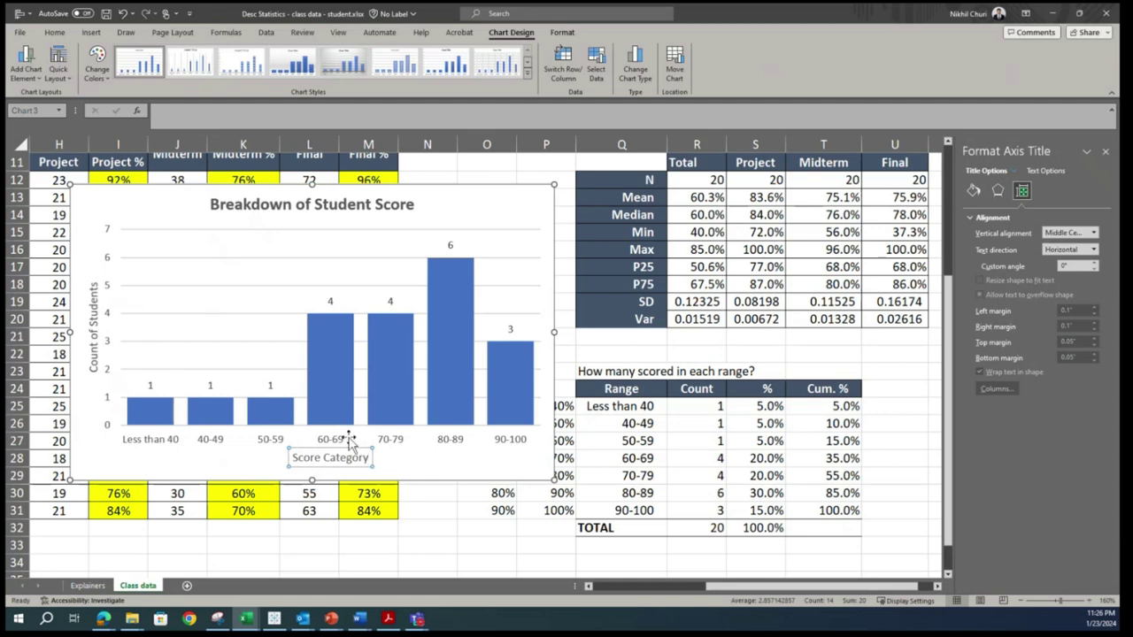
Step: Move the chart down and to the left so it starts at column H with its upper edge at row 15
left_click(492, 175)
left_click(101, 203)
left_click_drag(132, 210, 37, 232)
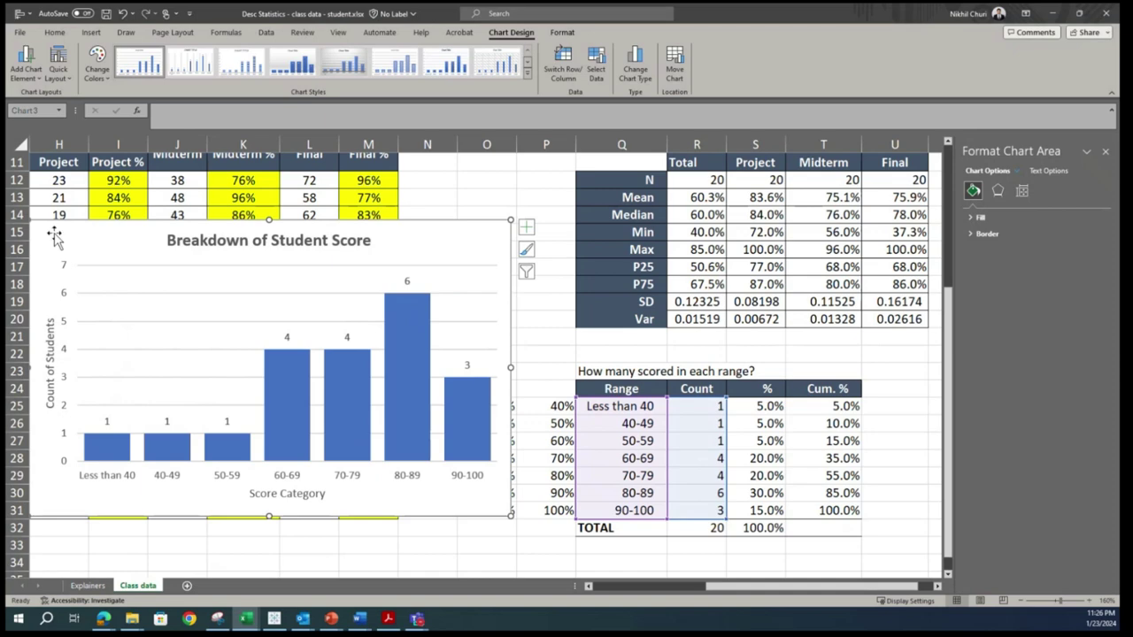
Step: Close the chart formatting pane and move the chart beside the frequency table, starting at column U with its upper edge at row 24
left_click_drag(55, 237, 64, 239)
left_click_drag(349, 295, 993, 365)
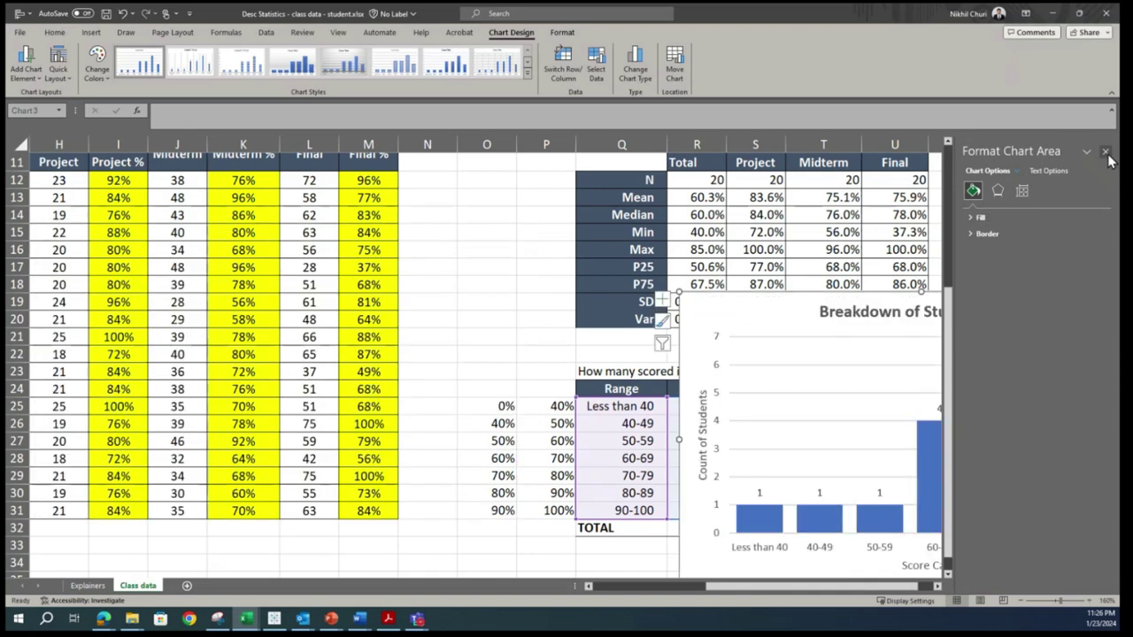
left_click(1105, 151)
left_click_drag(682, 303, 897, 396)
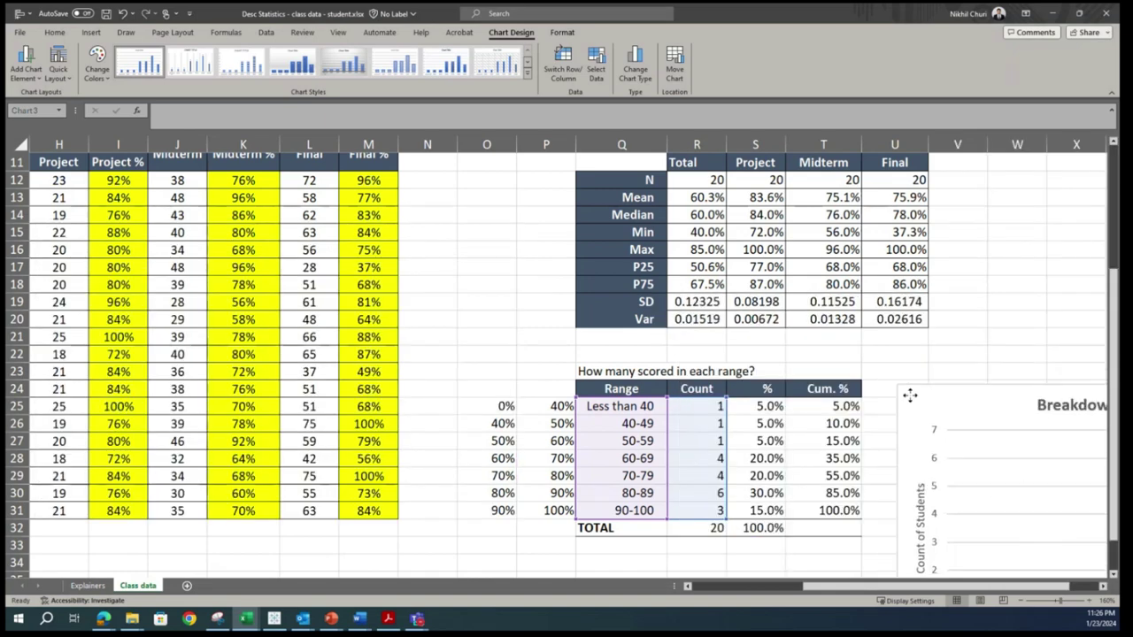
Step: Enter the first student's quiz total, 24, as a fixed value in the Quizzes Pts cell R2 of the assignment group table
scroll(439, 359, "up", 3)
scroll(439, 360, "up", 1)
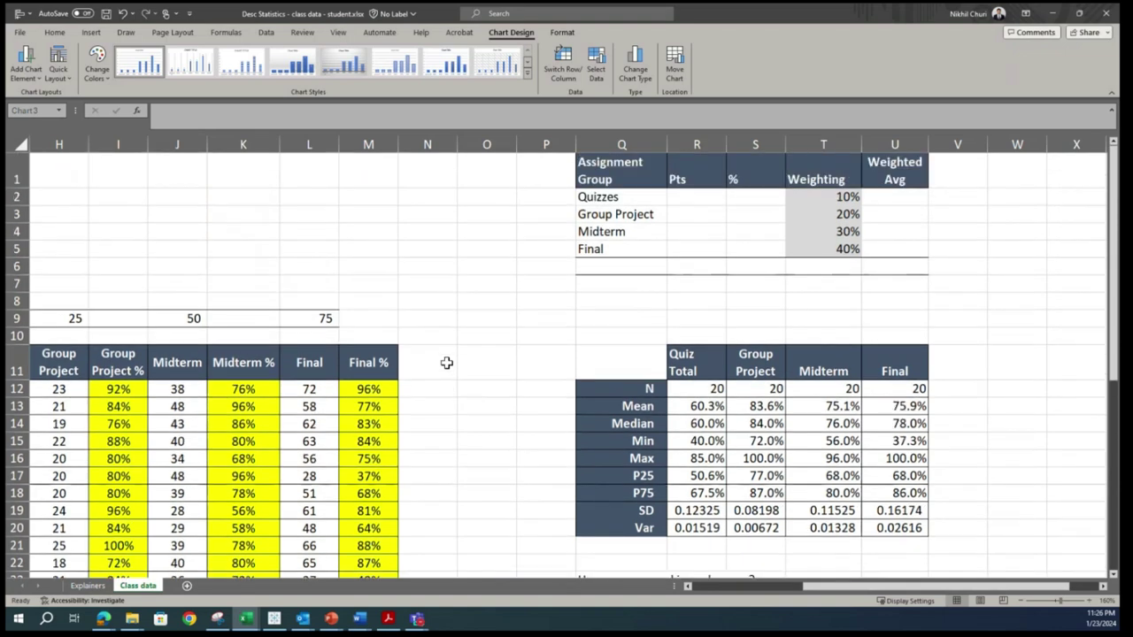
left_click(508, 352)
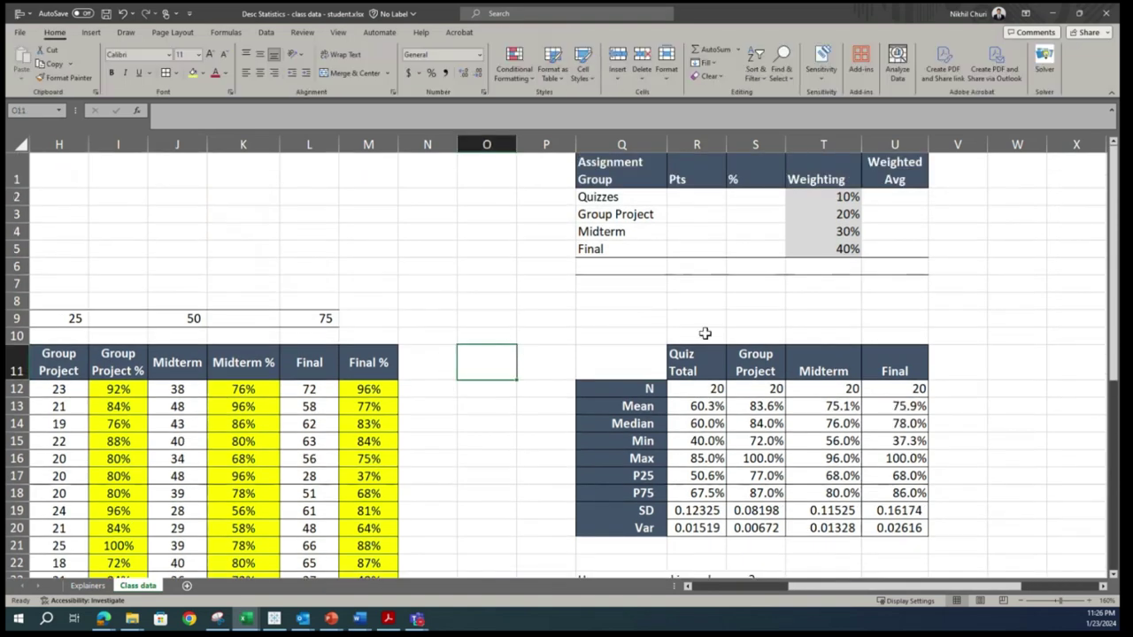
left_click(657, 304)
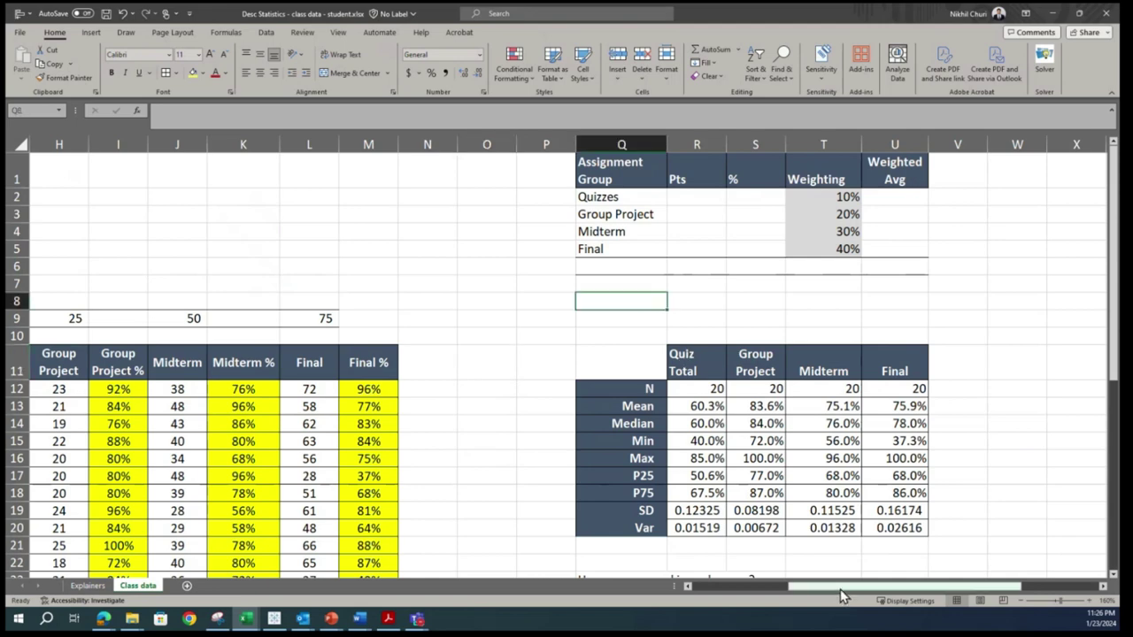
left_click_drag(843, 596, 786, 595)
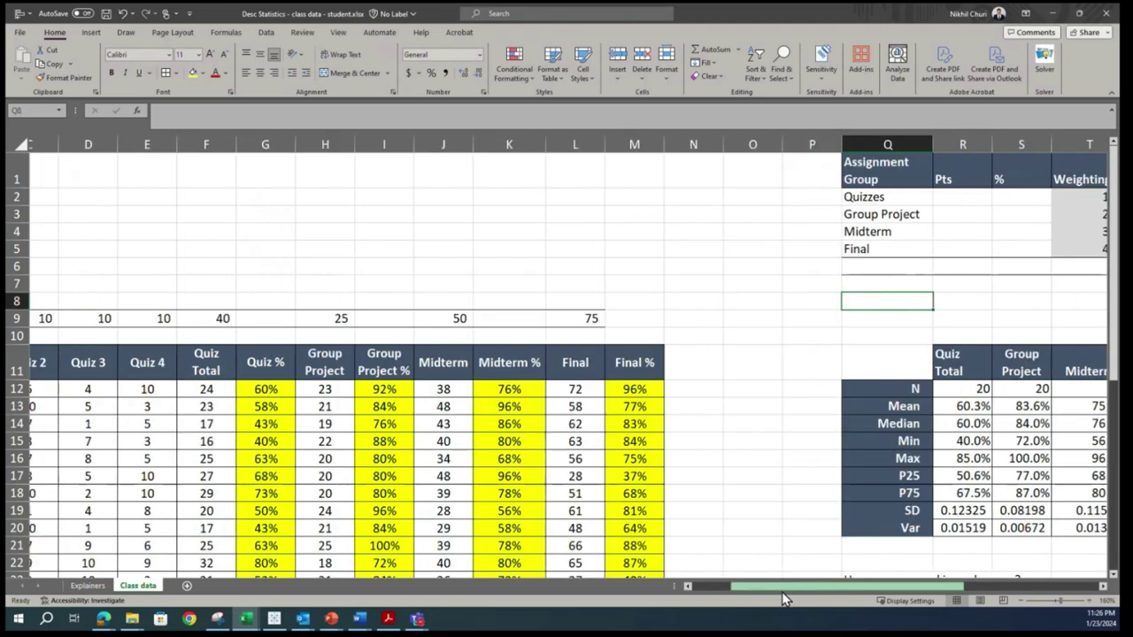
left_click(205, 393)
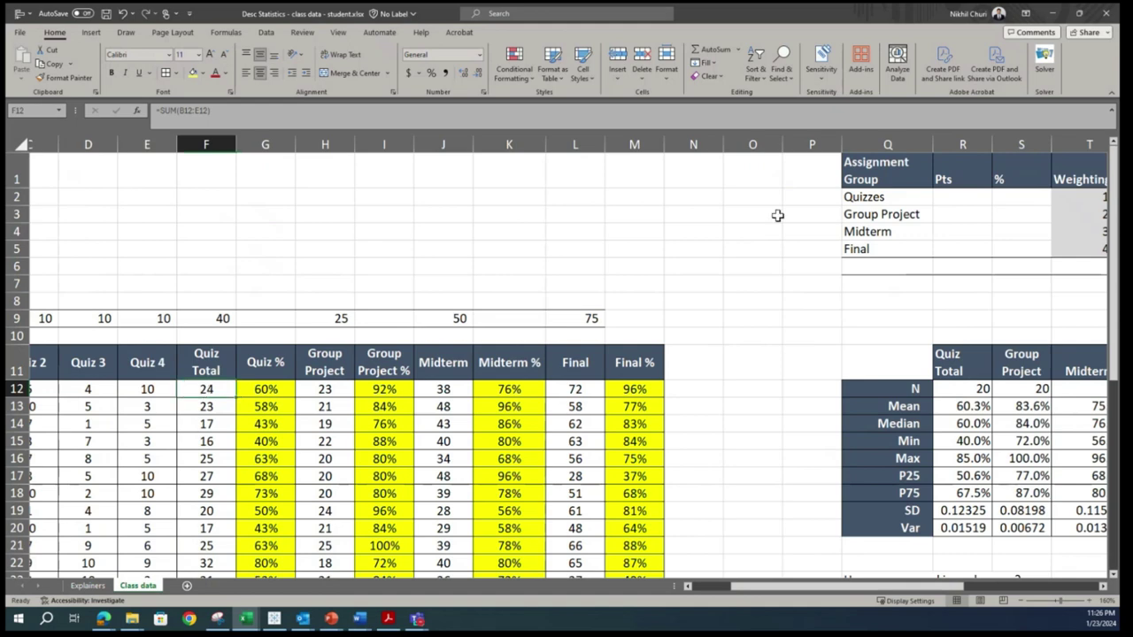
left_click(963, 202)
type("24")
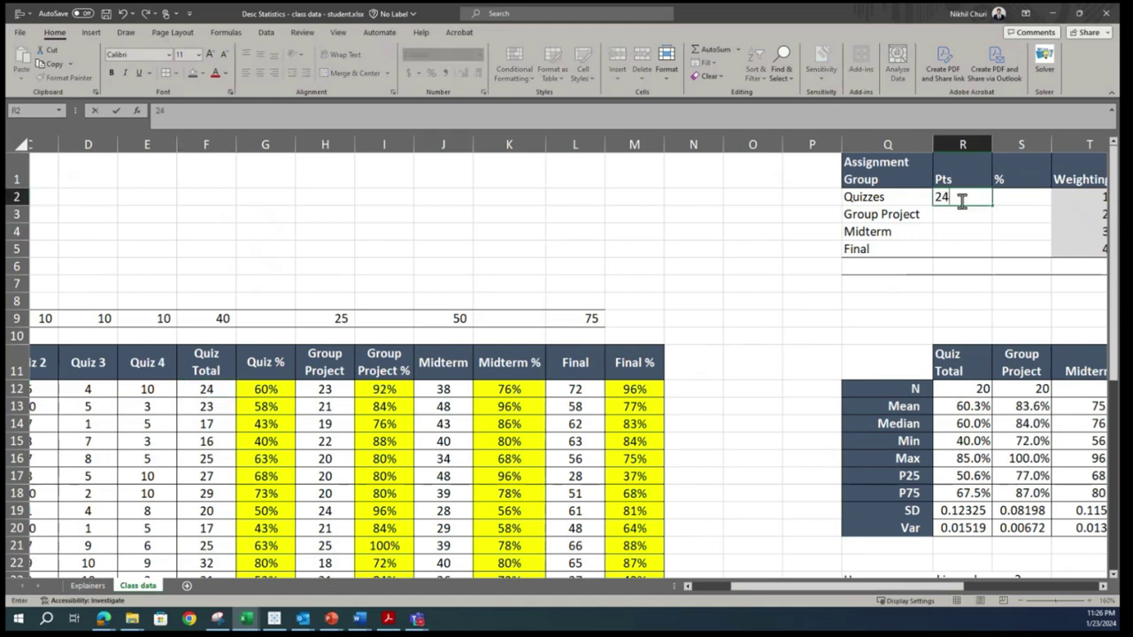
key("Return")
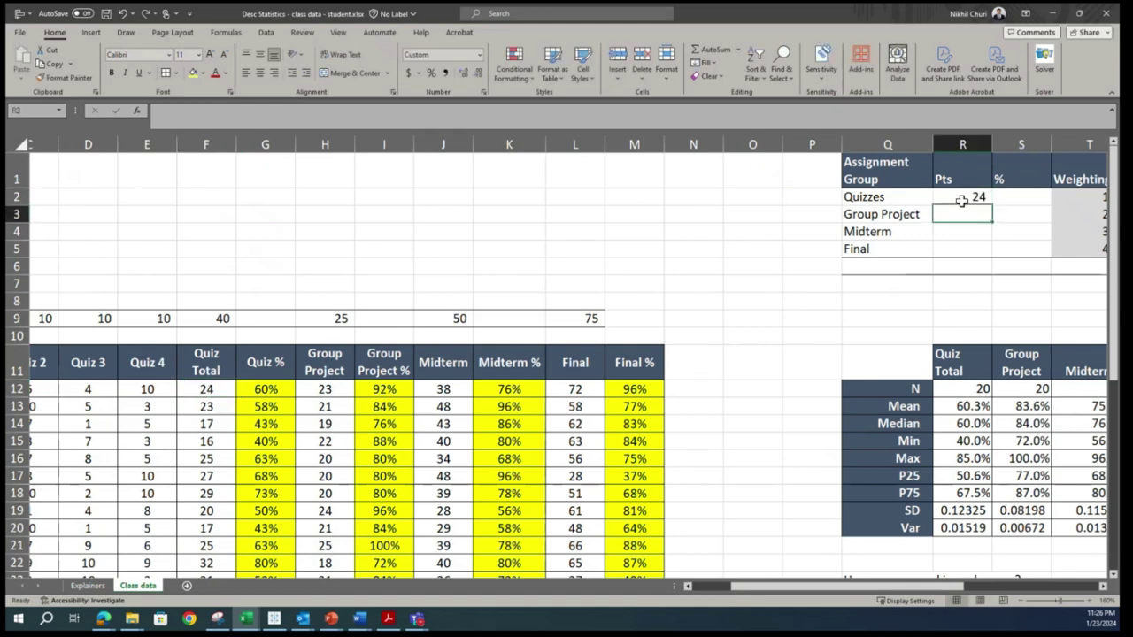
Step: Link the Quizzes points in R2 to the first student's quiz total with =F12, and the Group Project points in R3 with =H12
left_click(962, 201)
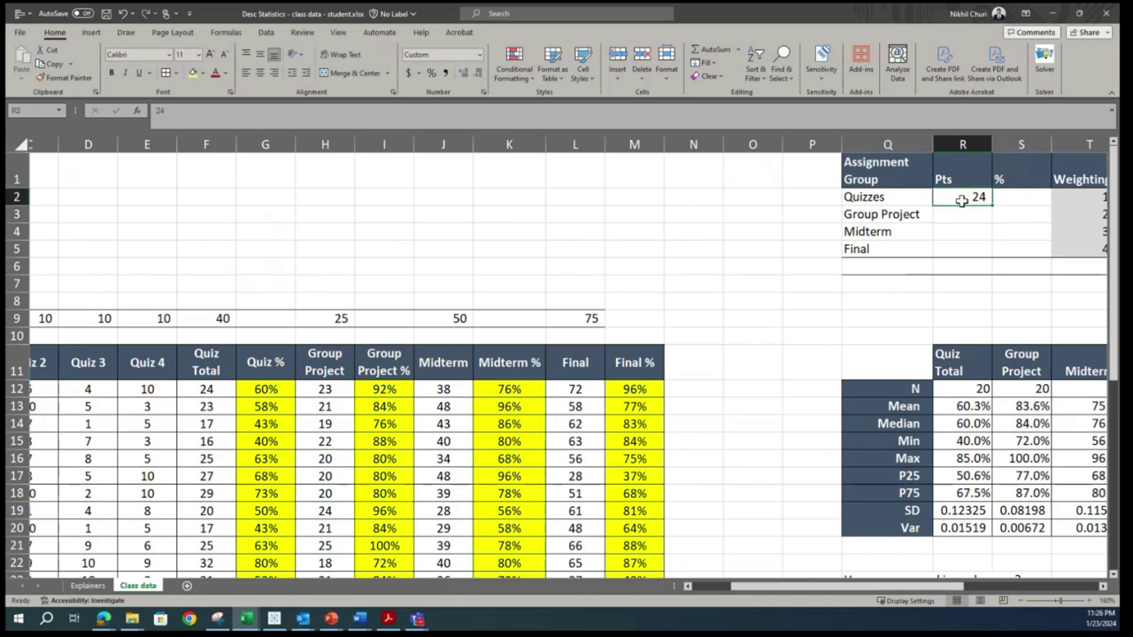
type("=")
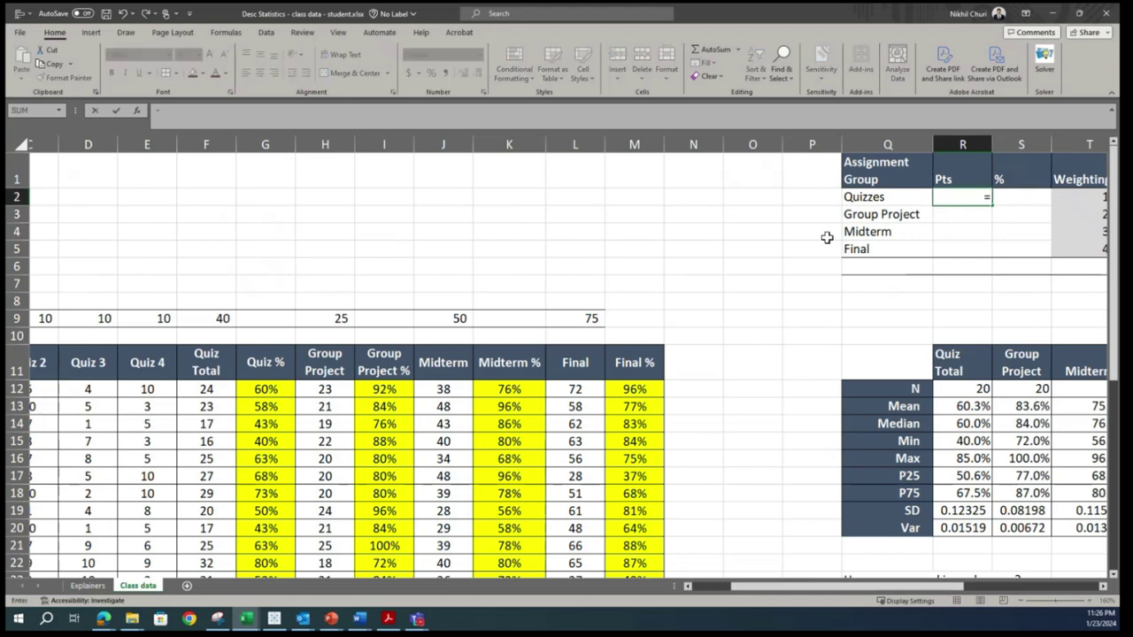
left_click(219, 390)
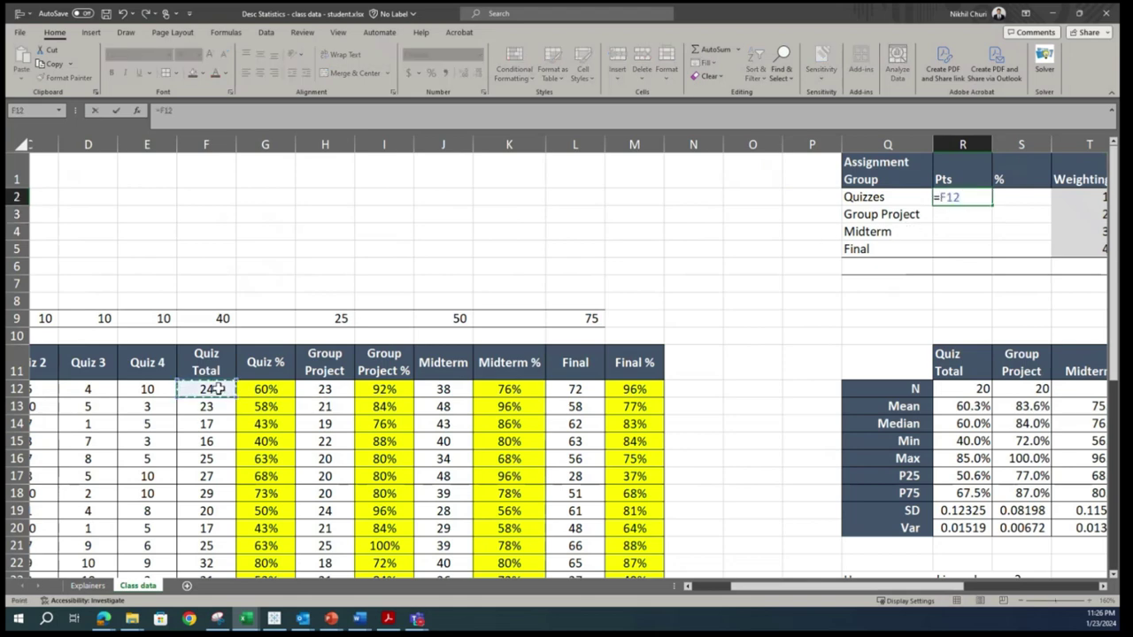
key("Return")
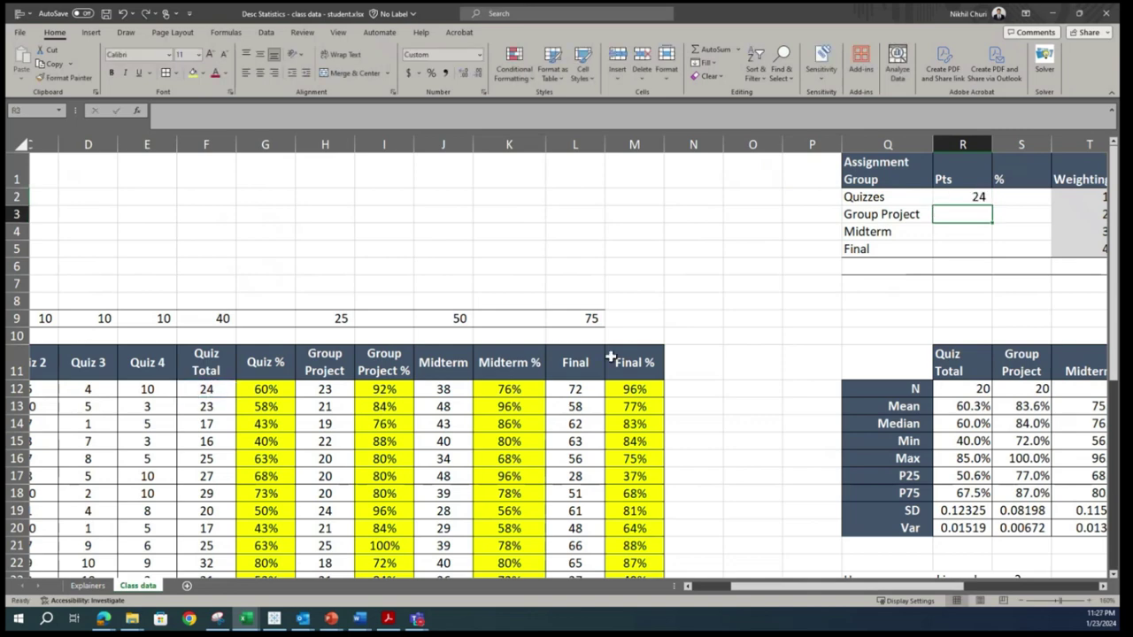
type("=")
left_click(325, 390)
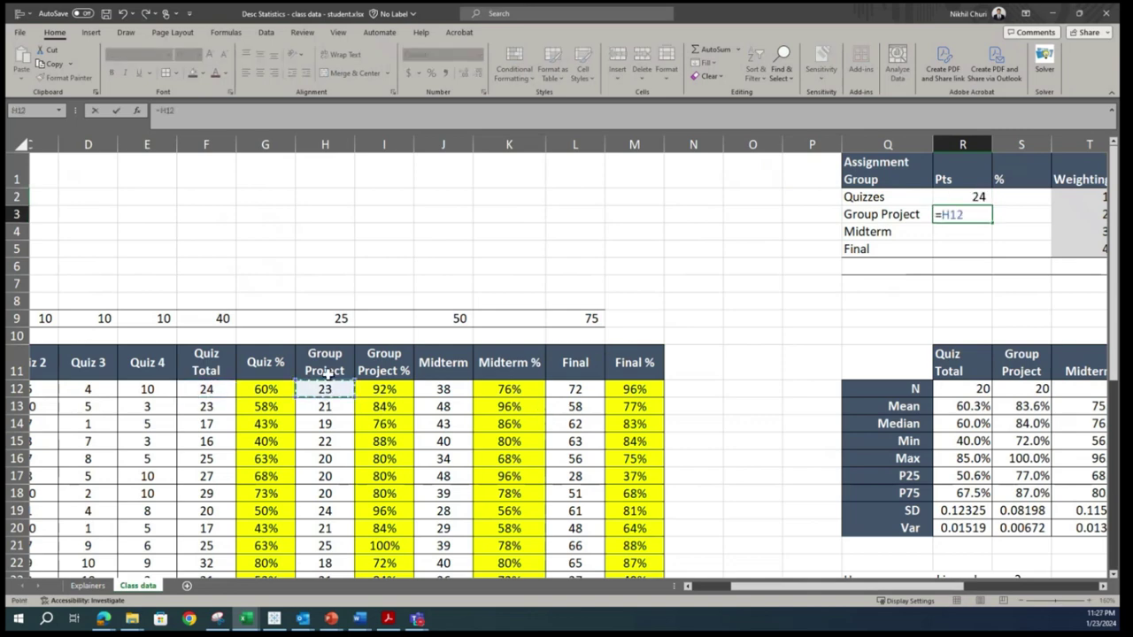
key("Return")
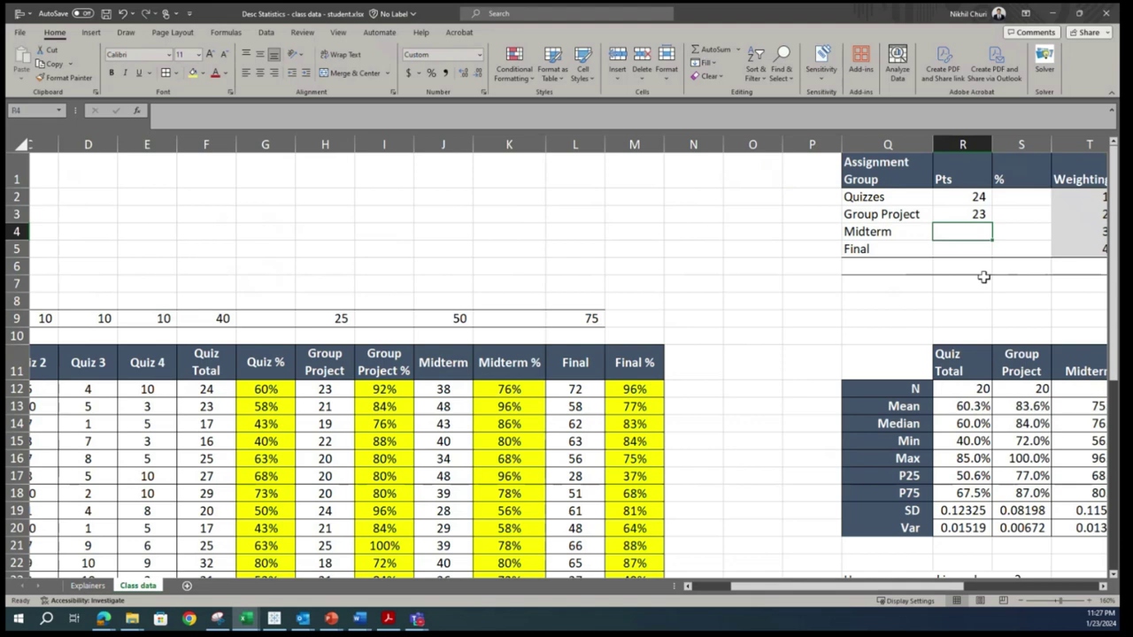
Step: Link the Midterm points in R4 to the first student's score with =J12, and the Final points in R5 with =L12
type("=")
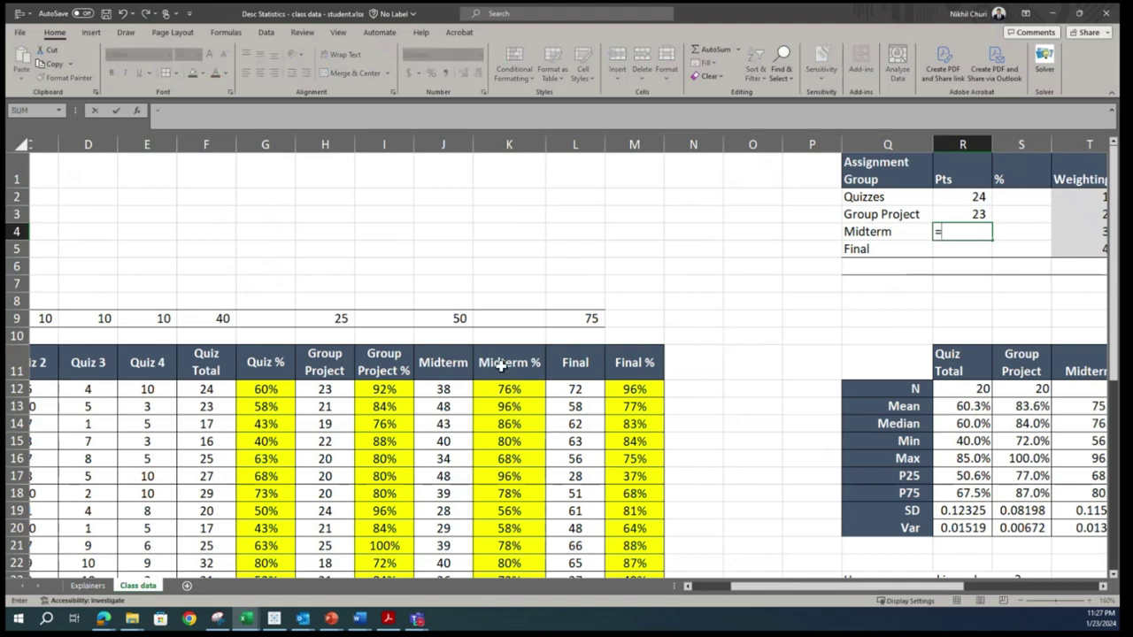
left_click(454, 387)
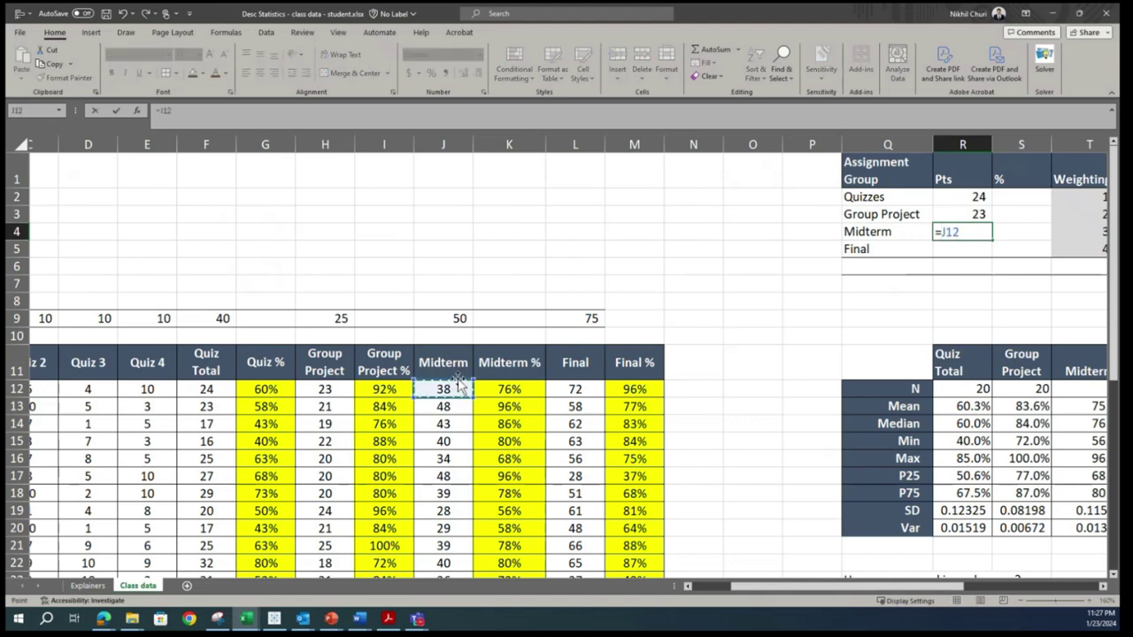
key("Return")
type("=")
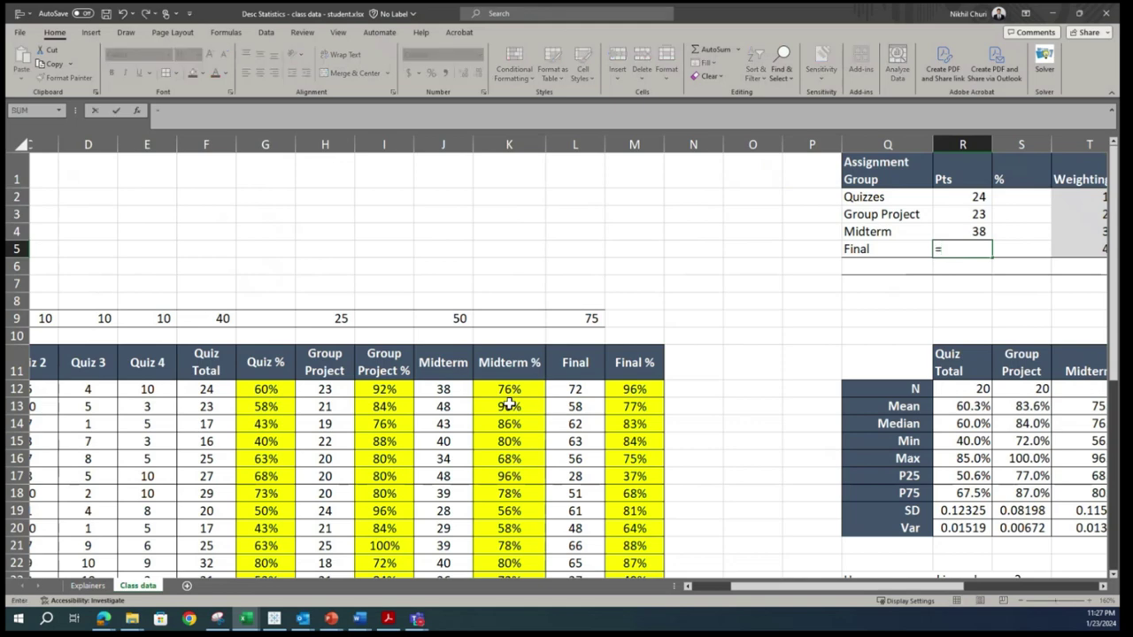
left_click(598, 388)
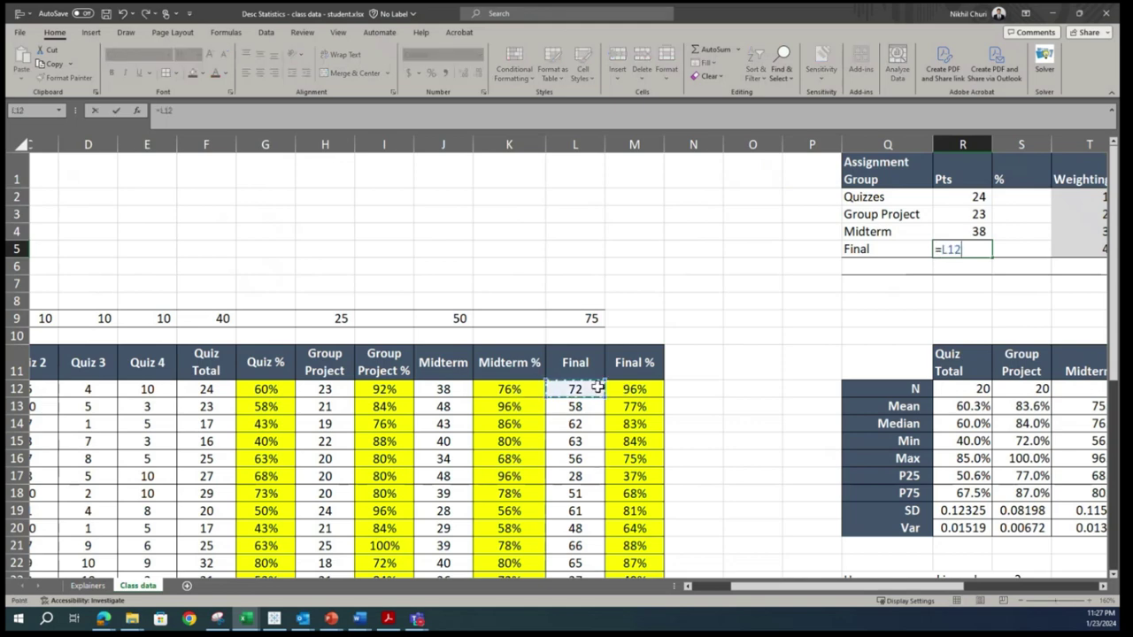
key("Return")
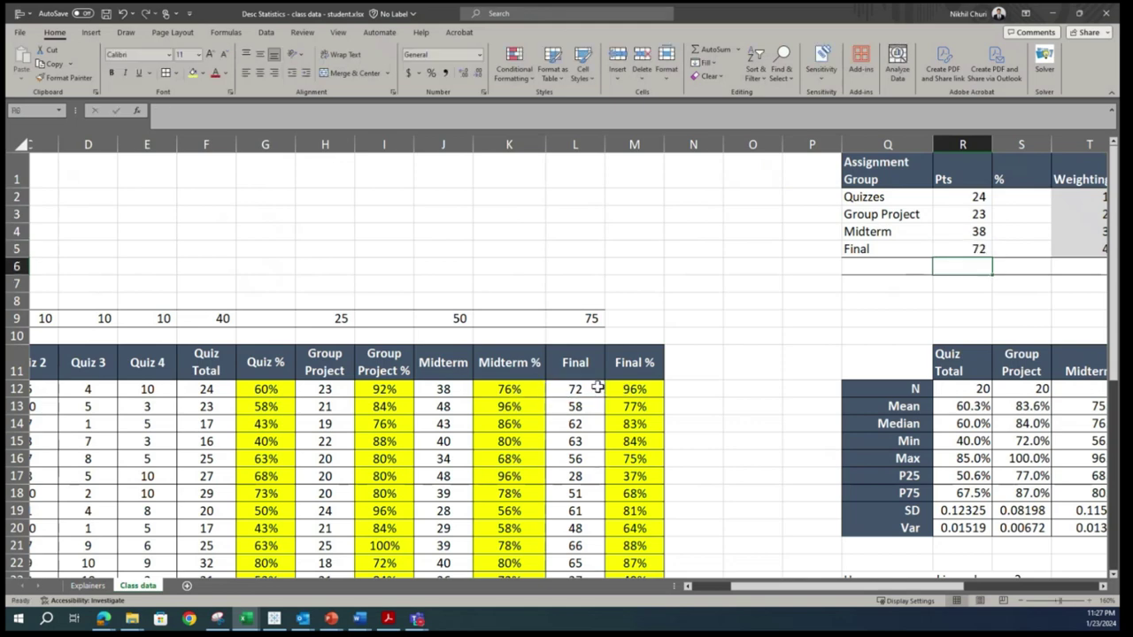
Step: Calculate the Quizzes percentage in S2 by dividing the points by the maximum quiz points, using =R2/F9
left_click(1030, 200)
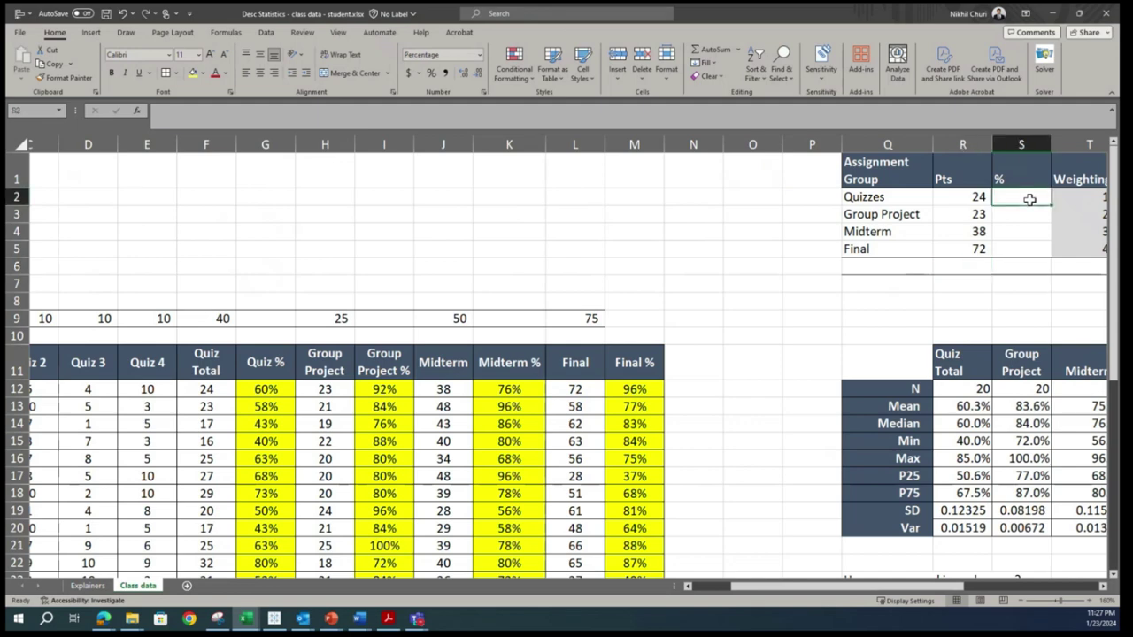
type("=")
key("Left")
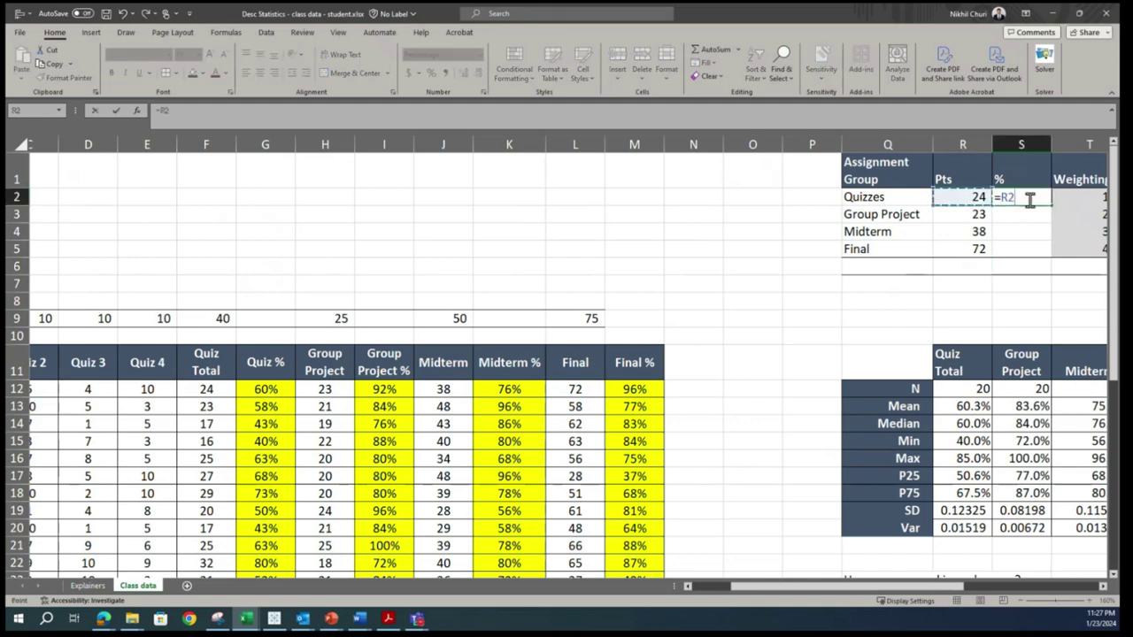
type("/")
left_click(226, 318)
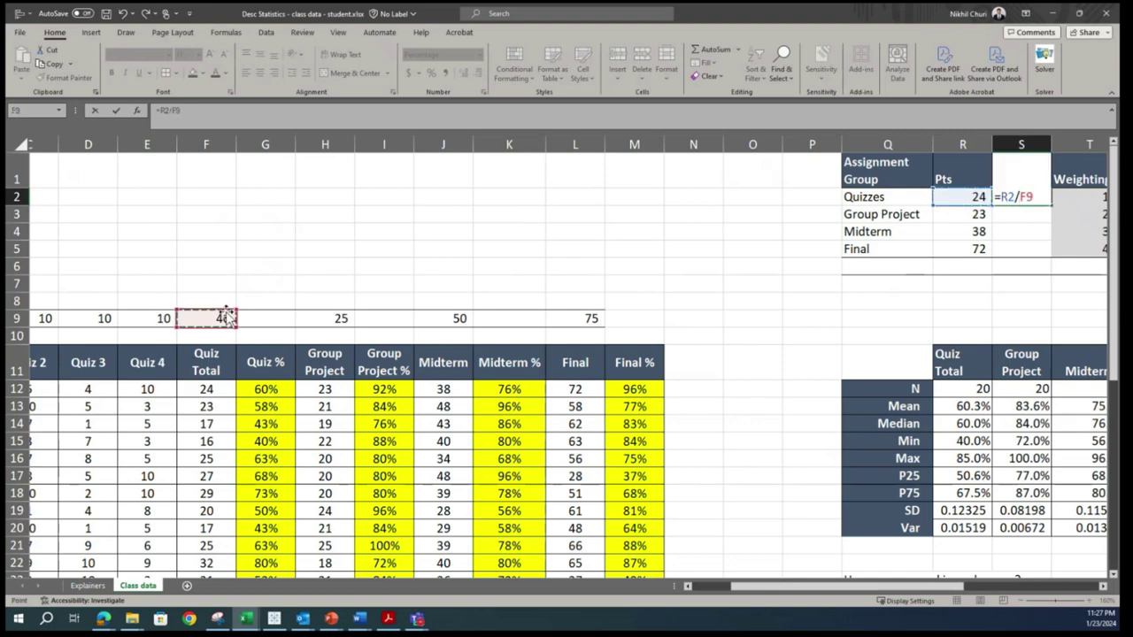
key("Return")
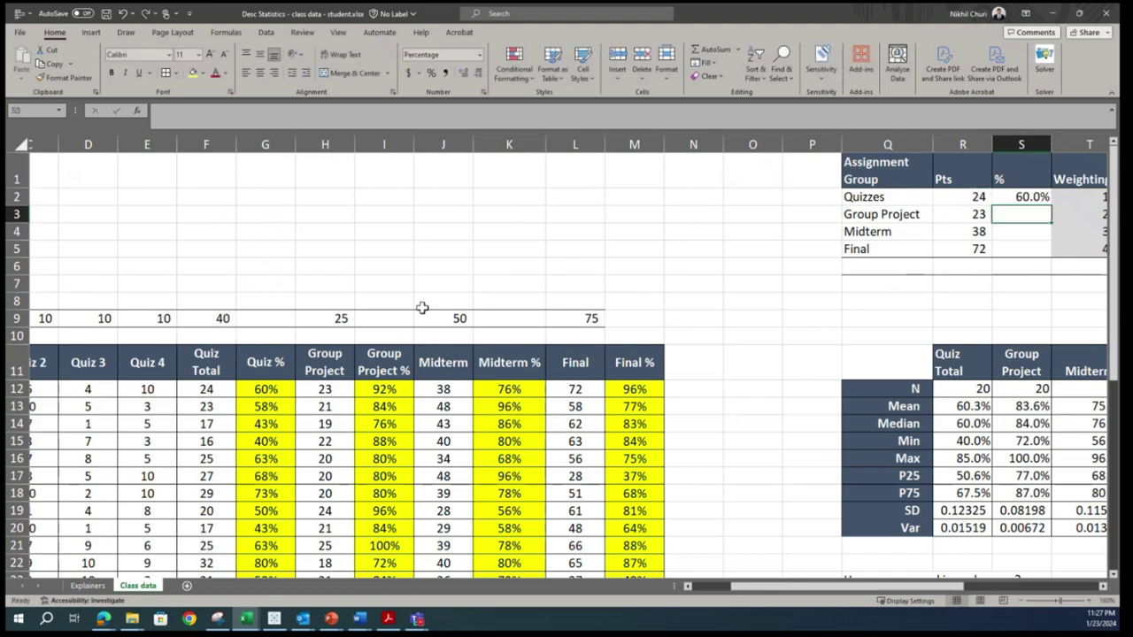
Step: Calculate the Group Project percentage in S3 by dividing R3 by the maximum project points in H9
type("=")
left_click(958, 217)
type("/")
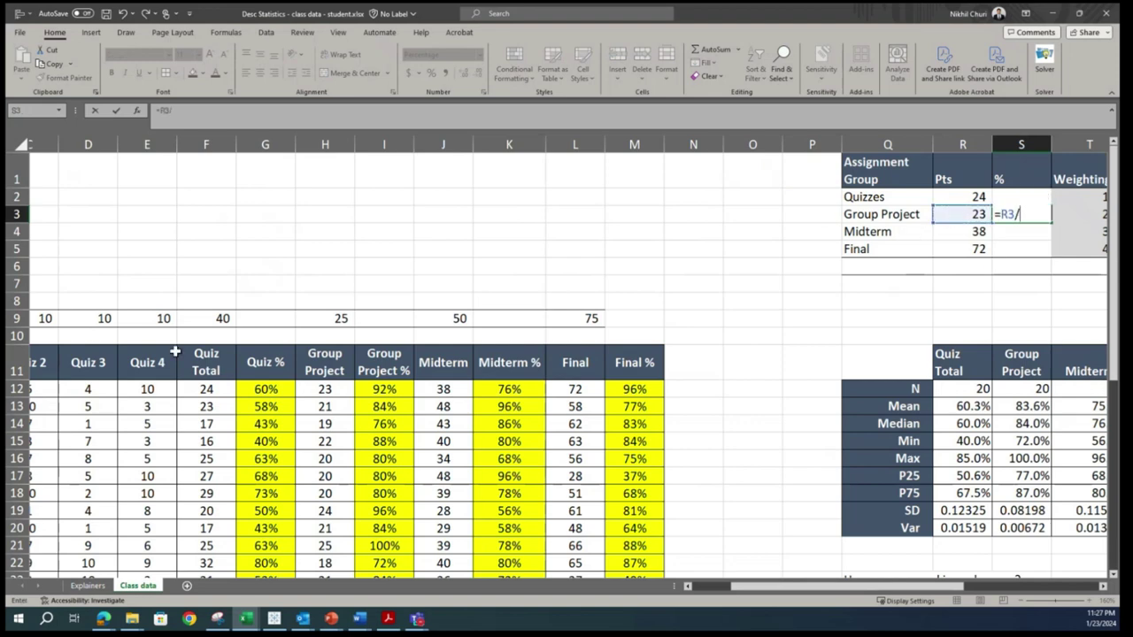
left_click(330, 321)
key("Return")
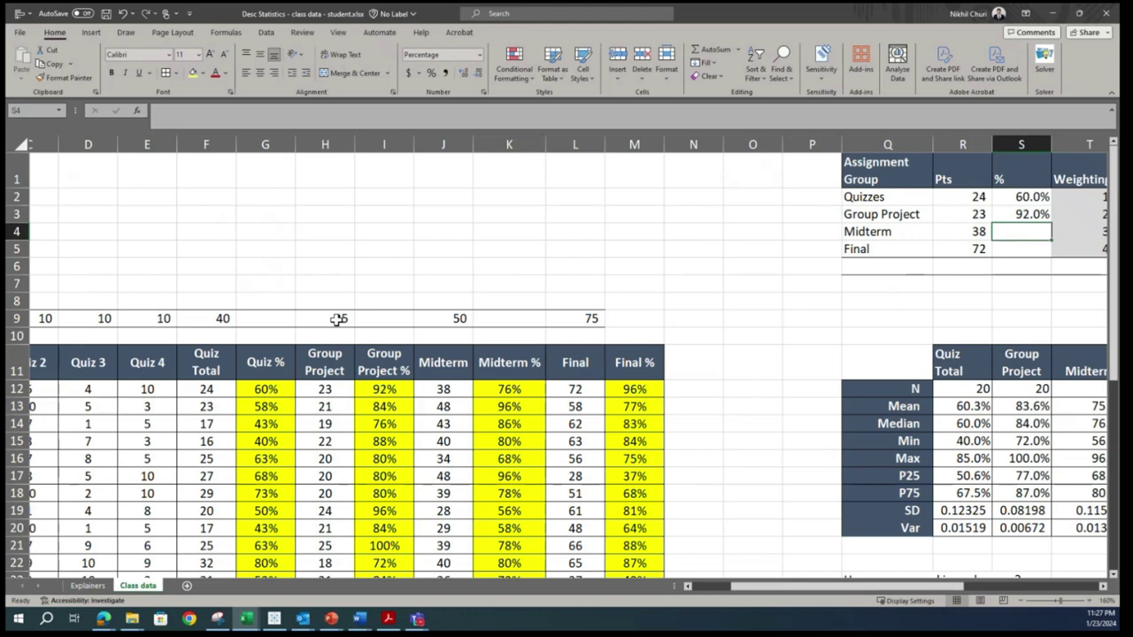
Step: Calculate the Midterm percentage in S4 by dividing R4 by the maximum midterm points in J9
type("=")
left_click(960, 230)
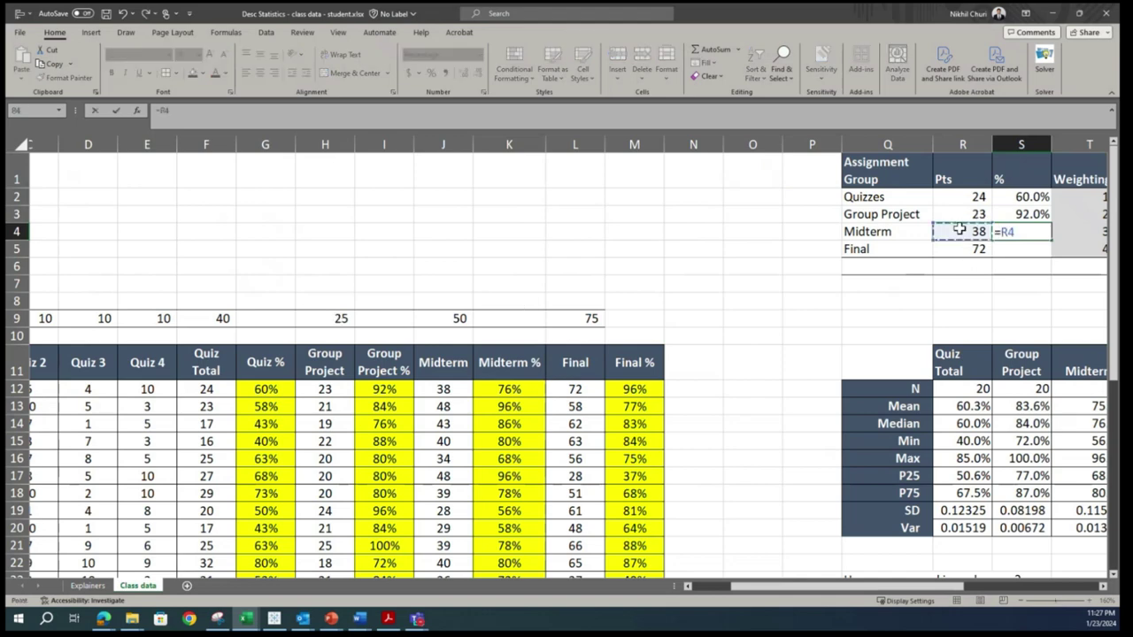
type("/")
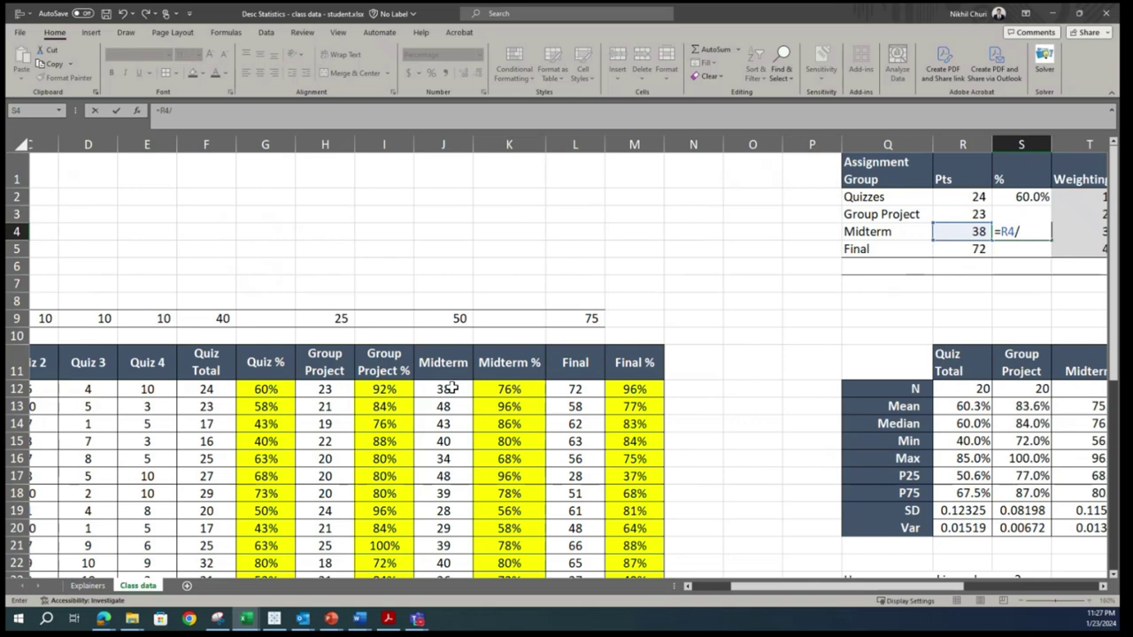
left_click(459, 317)
key("Return")
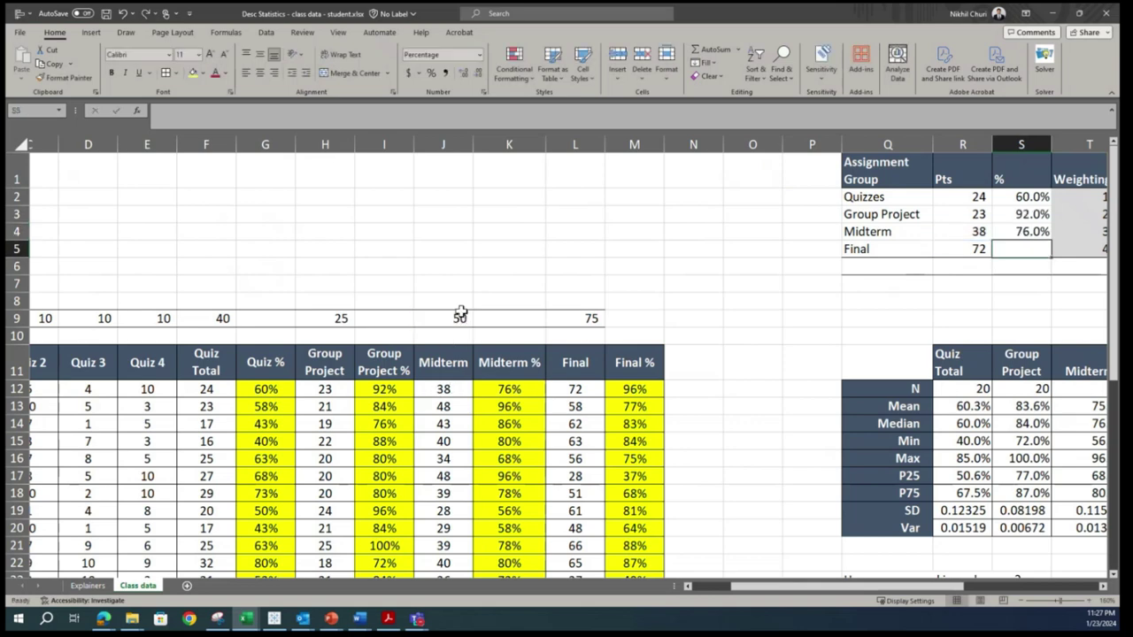
Step: Calculate the Final percentage in S5 by dividing the points by the maximum final points, using =R5/L9
type("=")
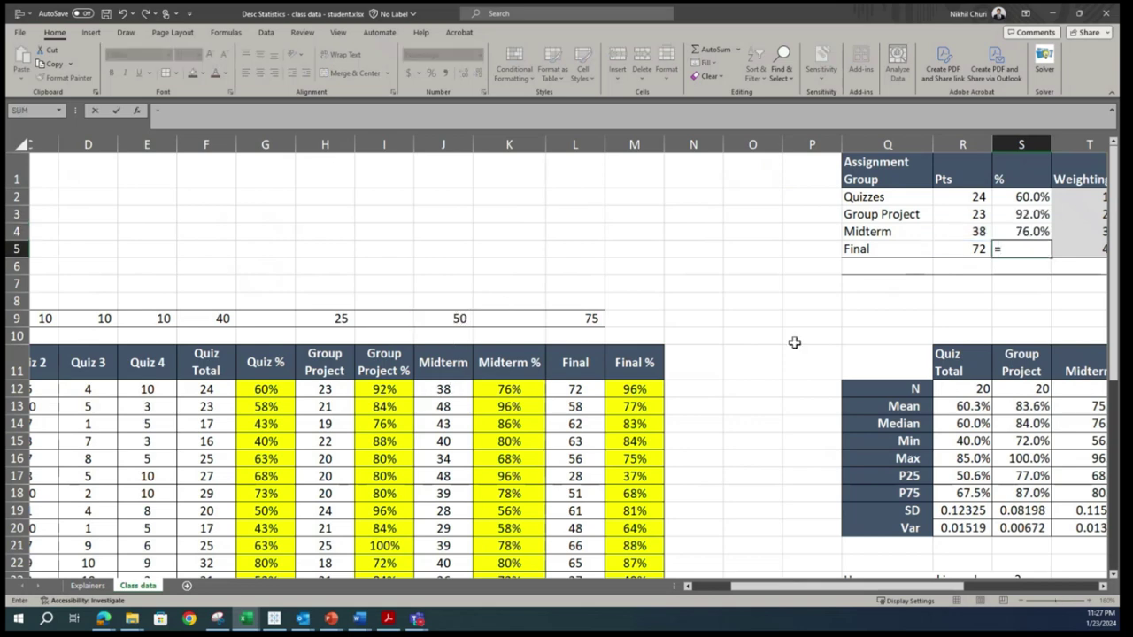
left_click(976, 250)
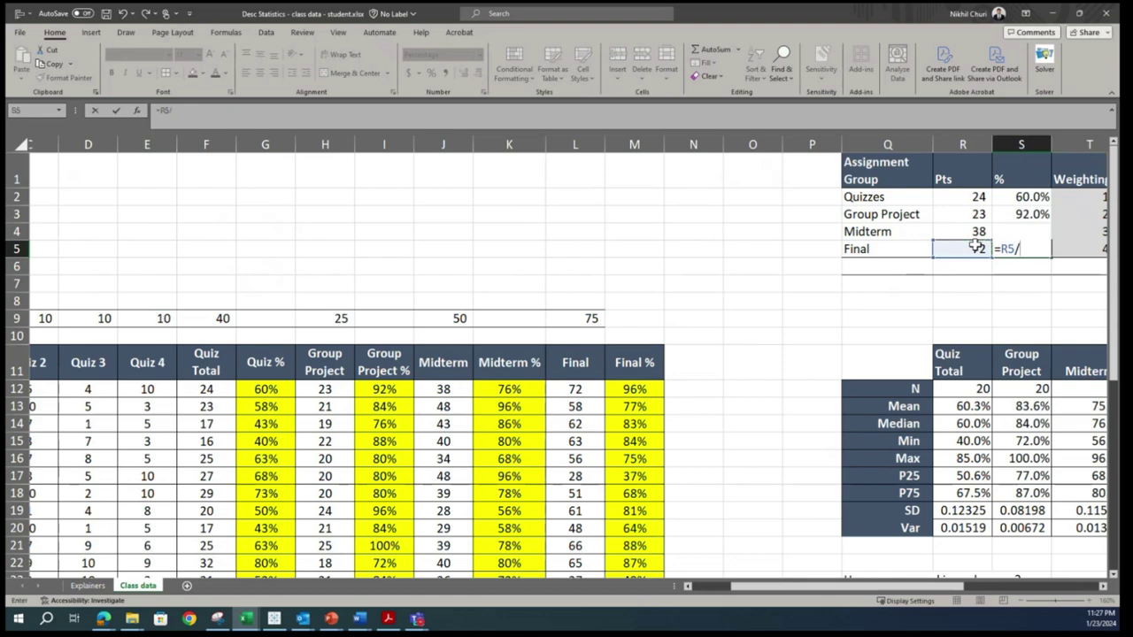
left_click(584, 317)
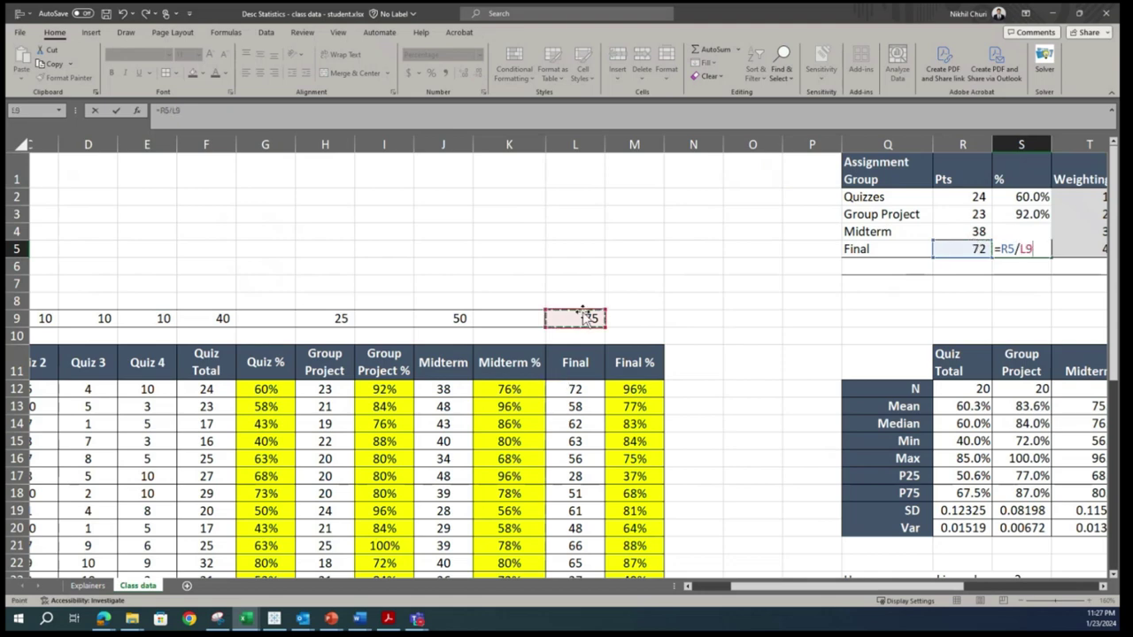
key("Return")
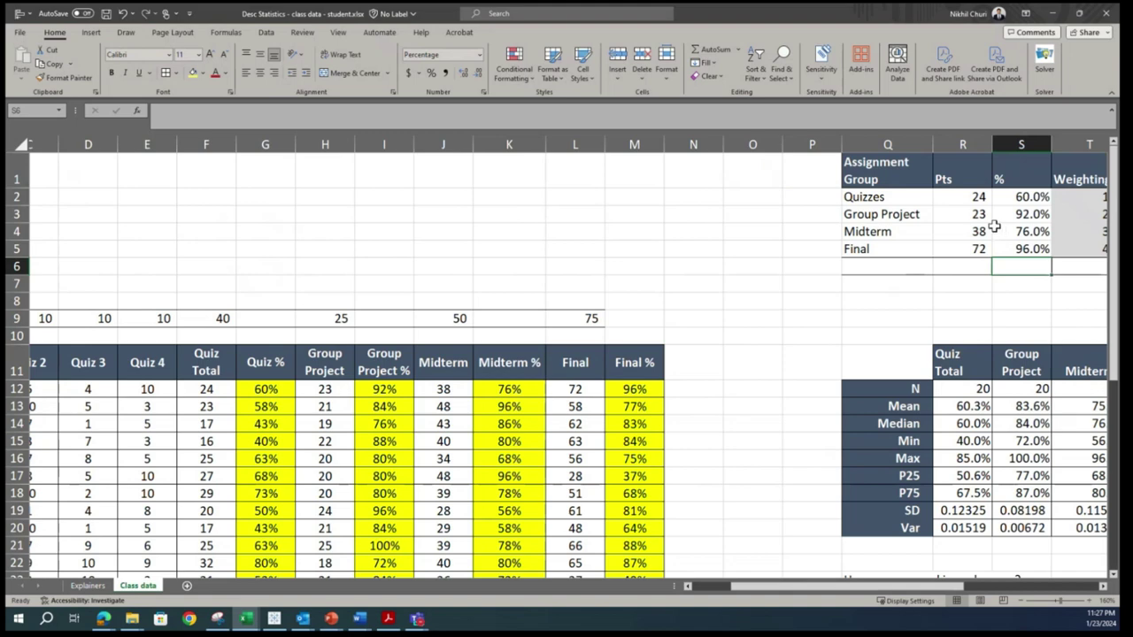
Step: Calculate the simple average of the four percentages in S6 with =AVERAGE(S2:S5) and show it with two decimal places
type("=")
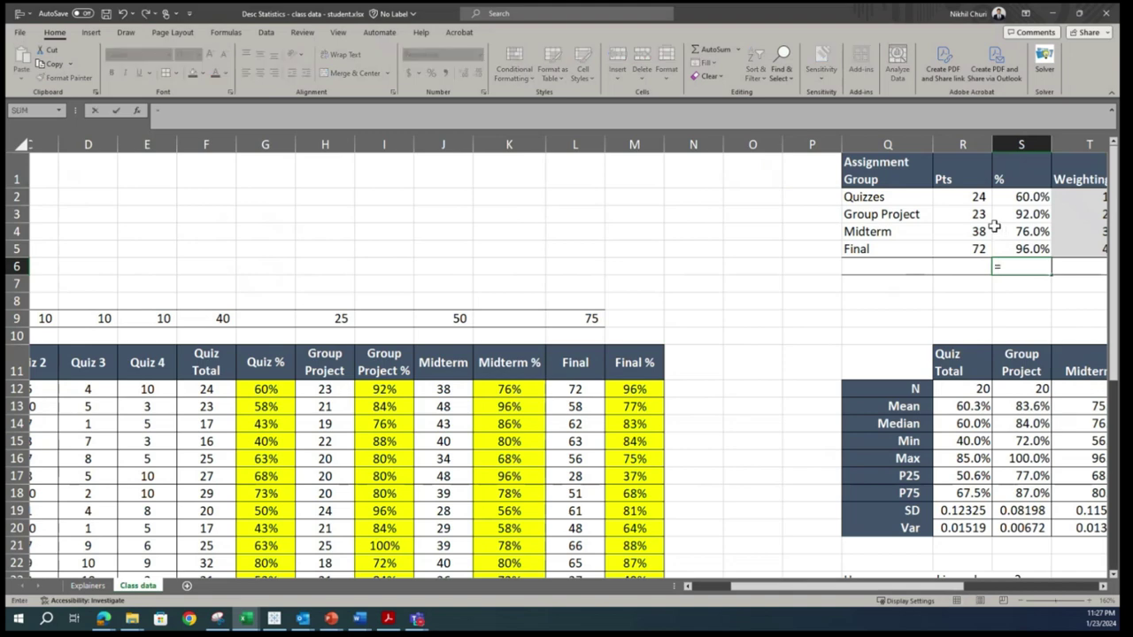
type("average(")
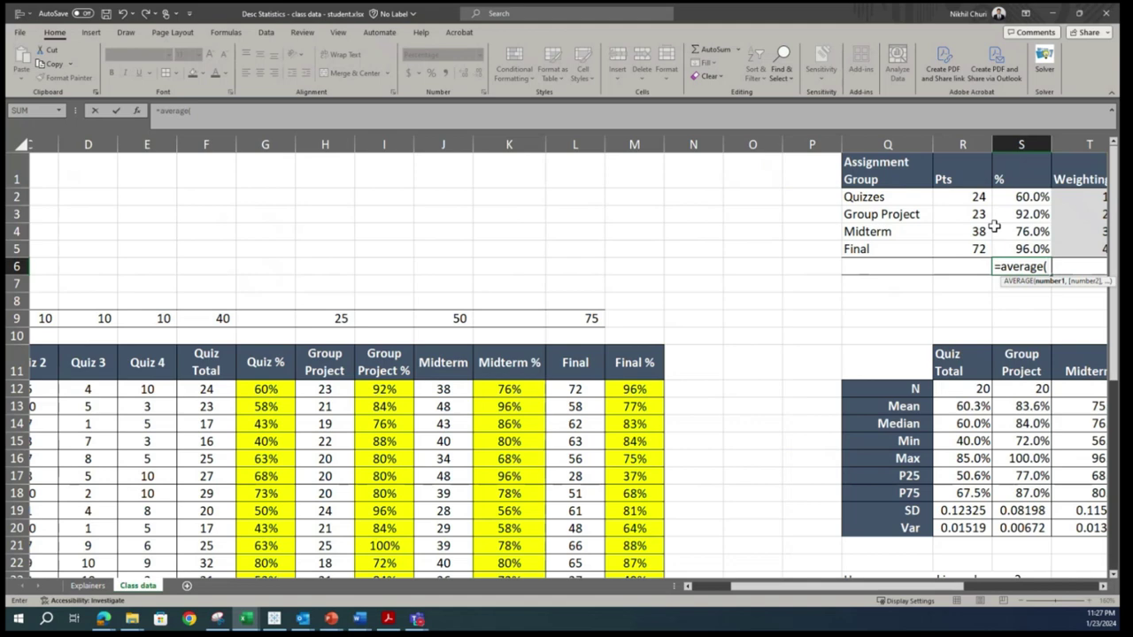
mouse_move(1000, 248)
left_mouse_down()
mouse_move(993, 209)
mouse_move(996, 232)
left_mouse_up()
key("Return")
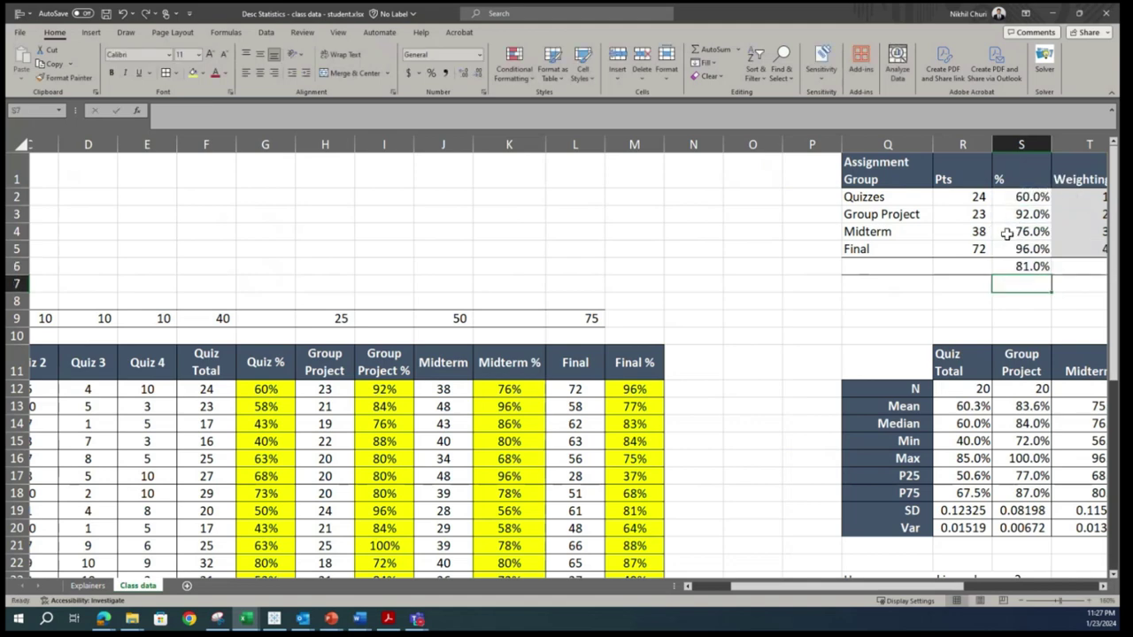
left_click_drag(954, 588, 1030, 588)
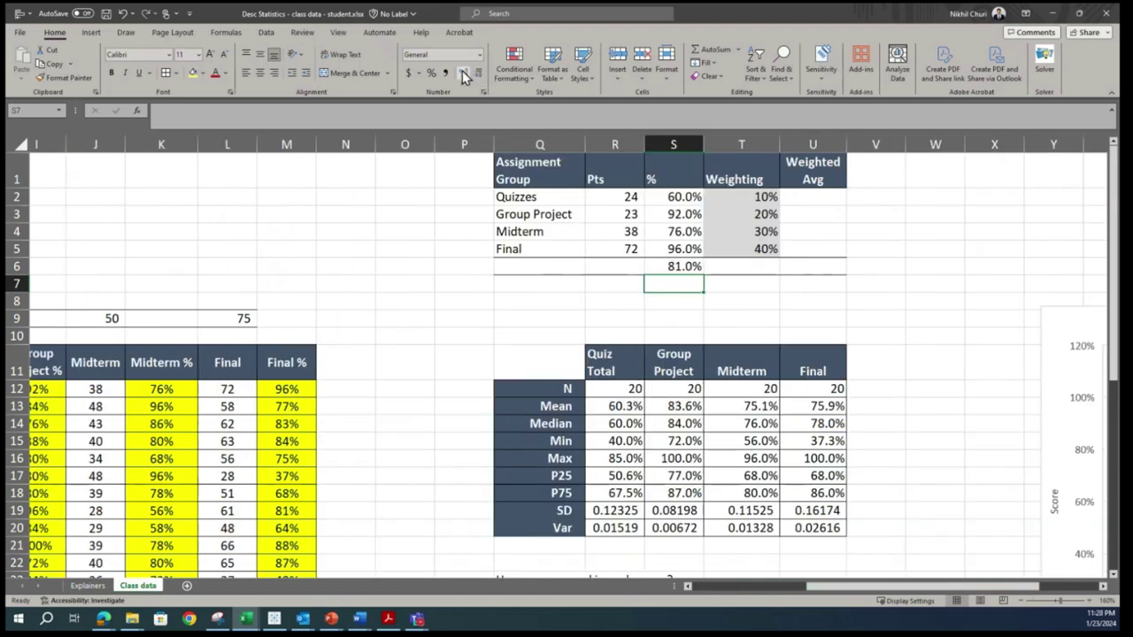
left_click(699, 269)
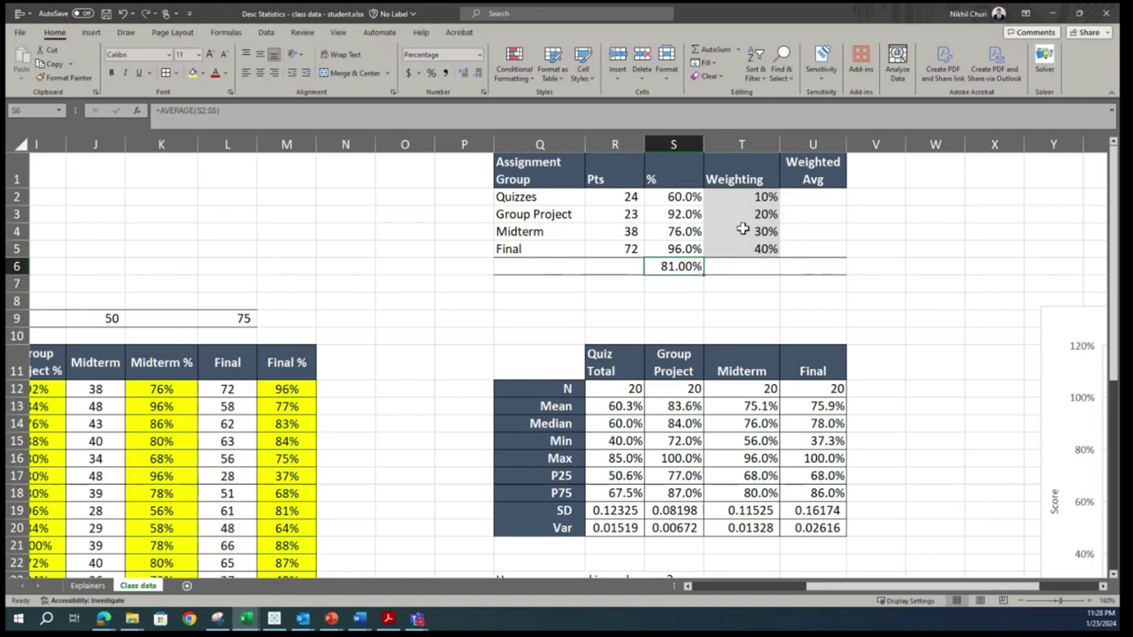
Step: Calculate each group's weighted score in U2:U5 by multiplying its percentage by its weighting, using =S2*T2 filled down to the Final row
left_click(831, 202)
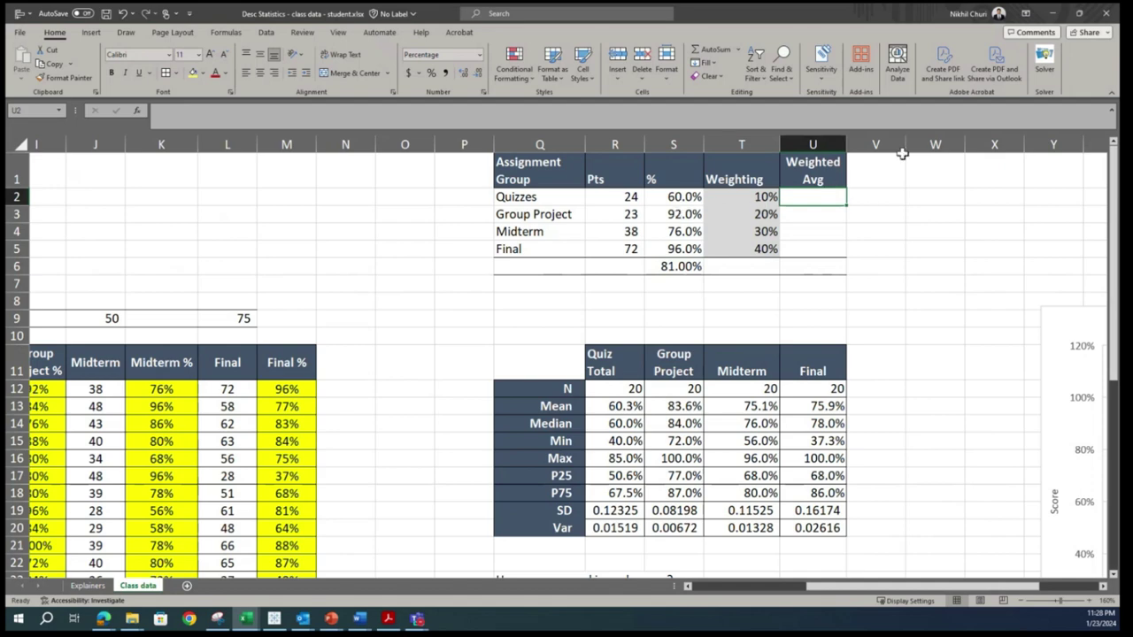
type("=")
key("Left")
key("Left")
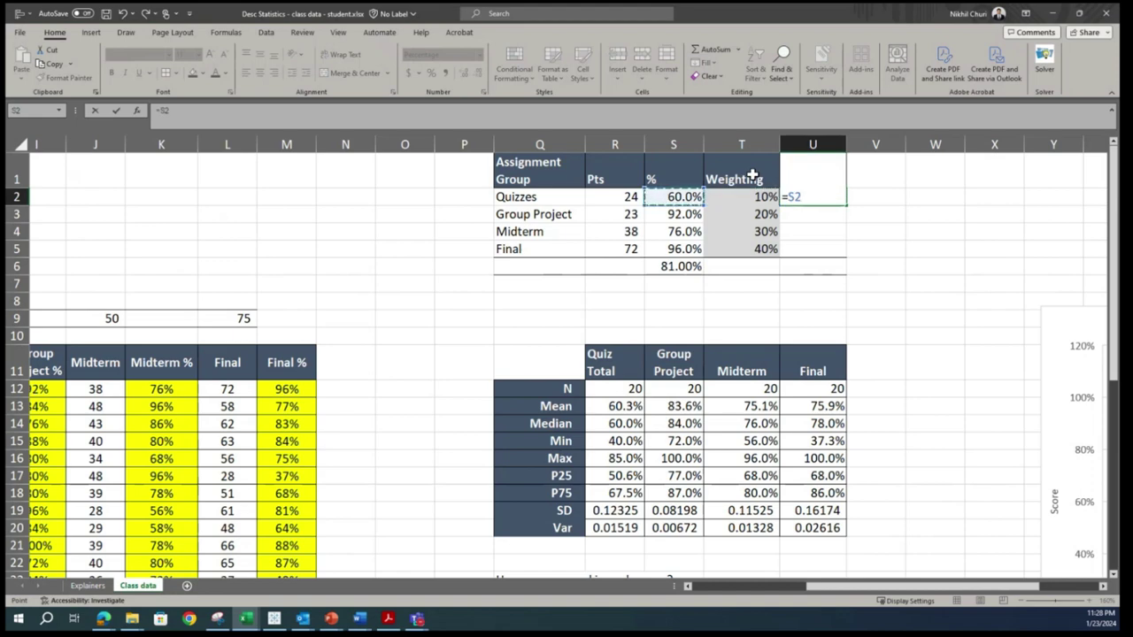
type("*")
key("Left")
key("Return")
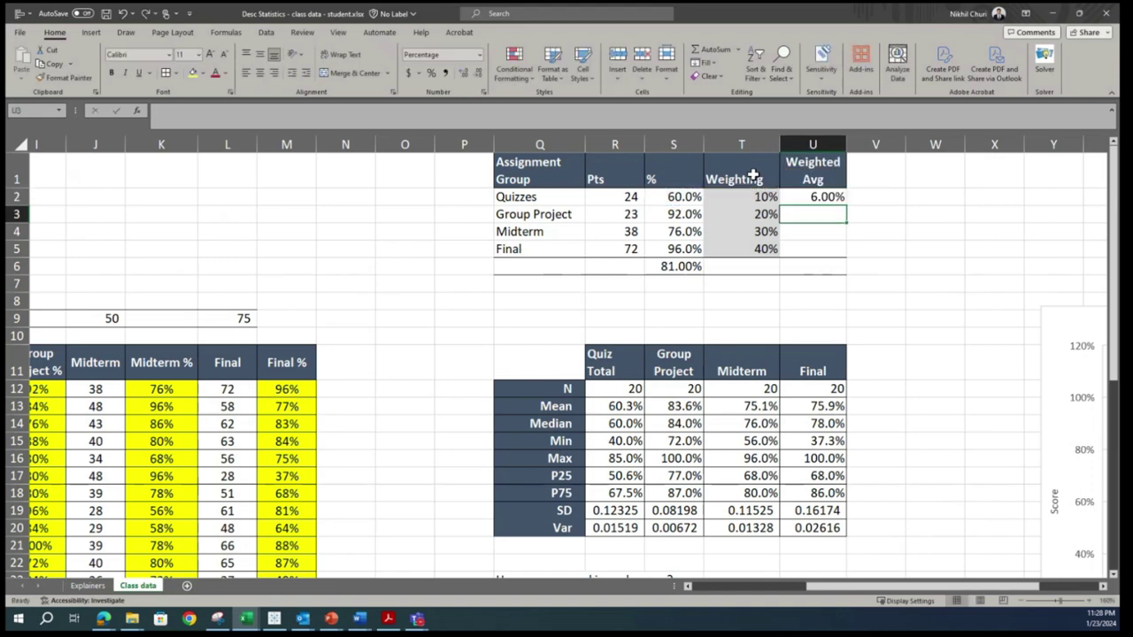
left_click(840, 196)
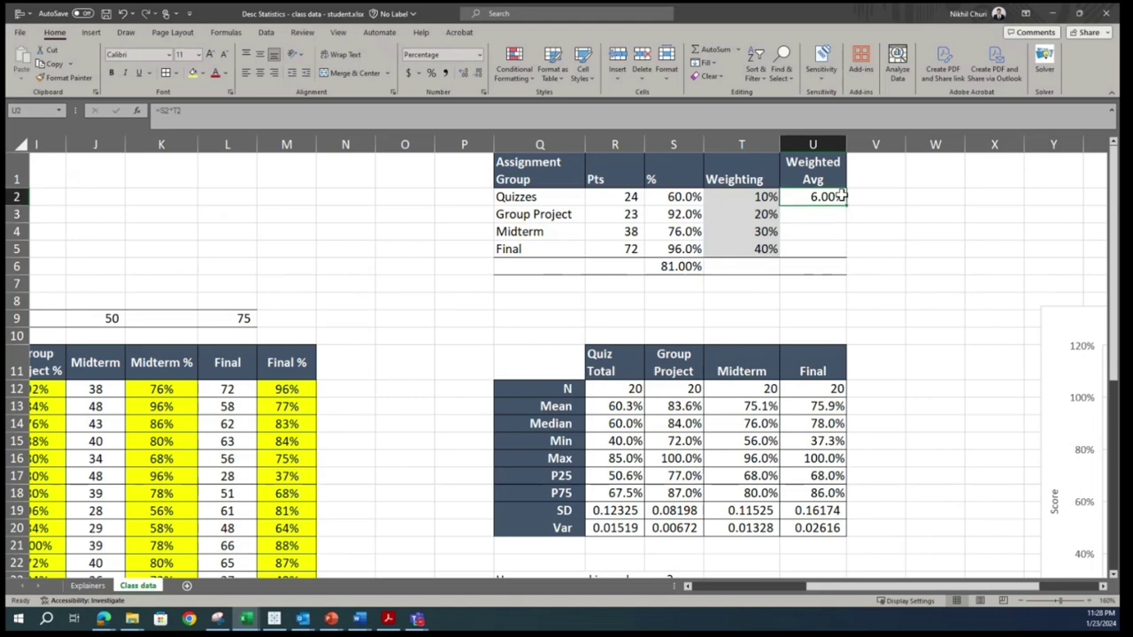
left_click_drag(845, 210, 819, 251)
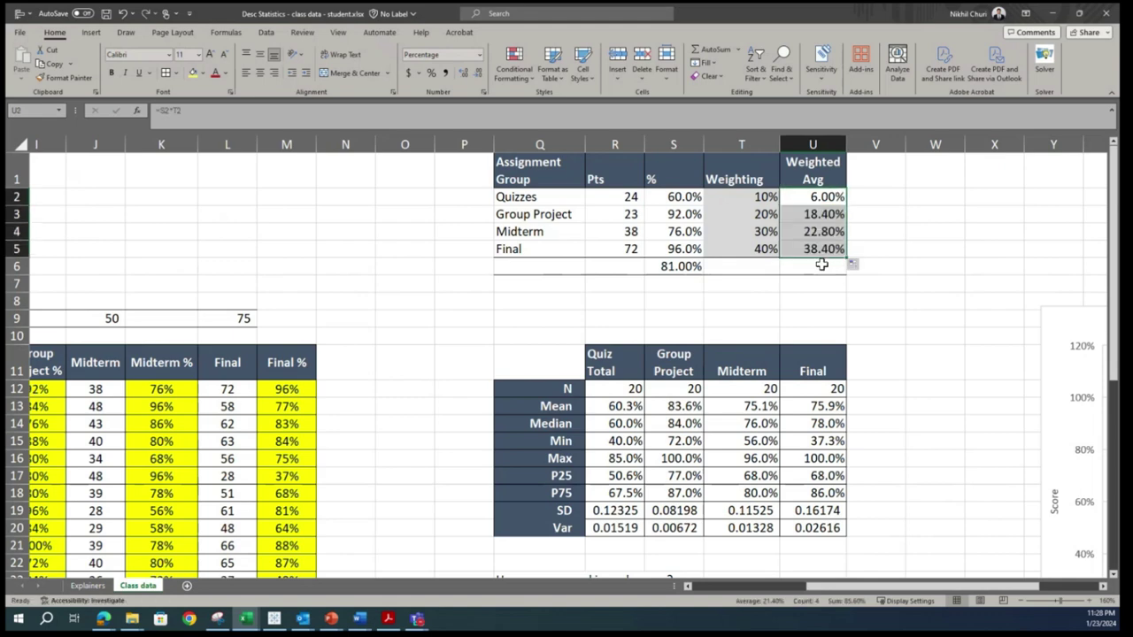
Step: Total the weighted scores in U6 with =SUM(U2:U5)
left_click(822, 263)
type("=")
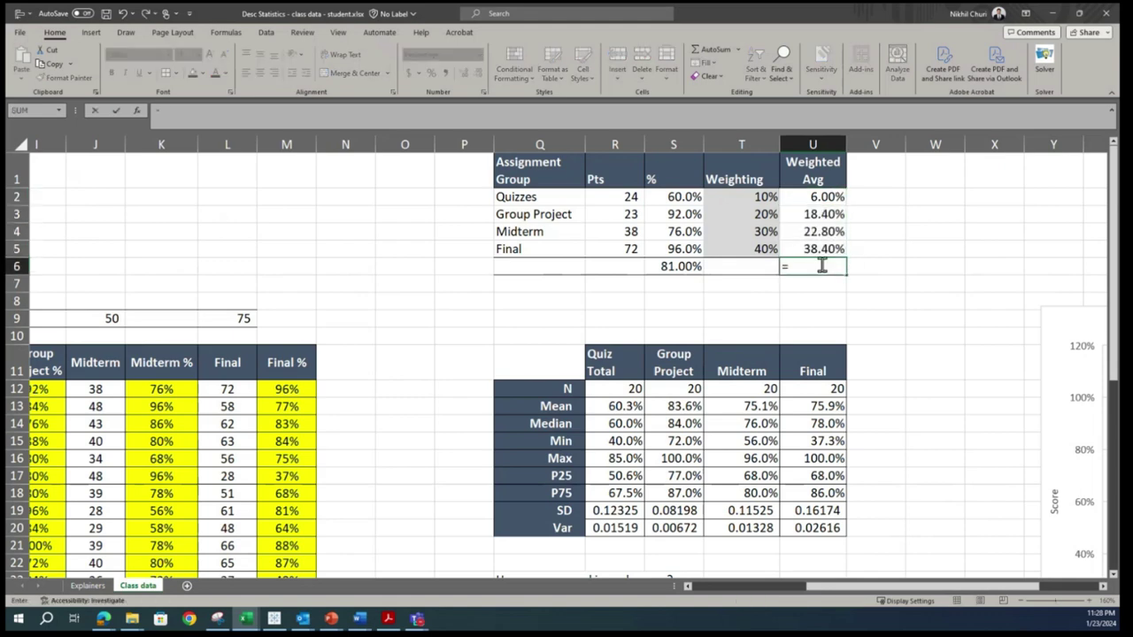
type("sum(")
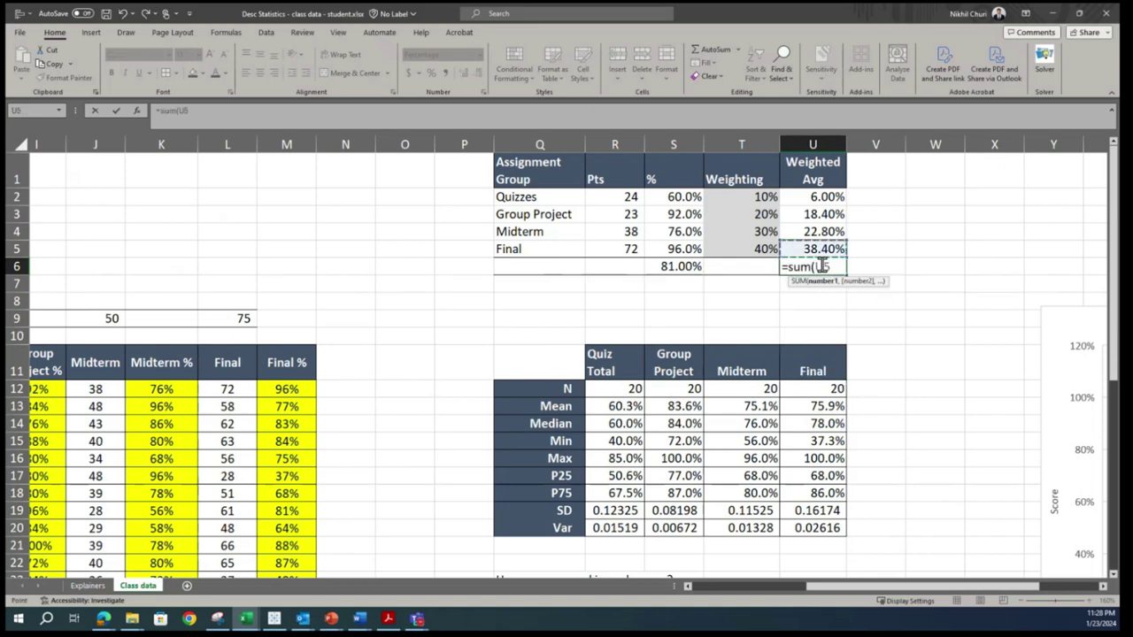
left_click_drag(812, 248, 812, 196)
type(")")
key("Return")
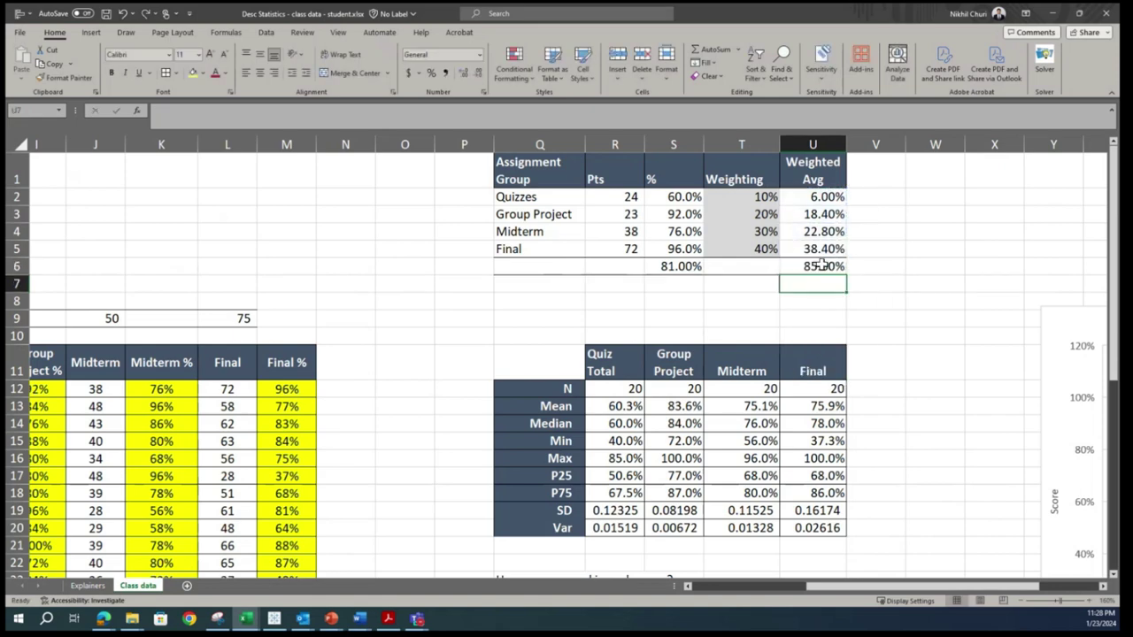
left_click(936, 322)
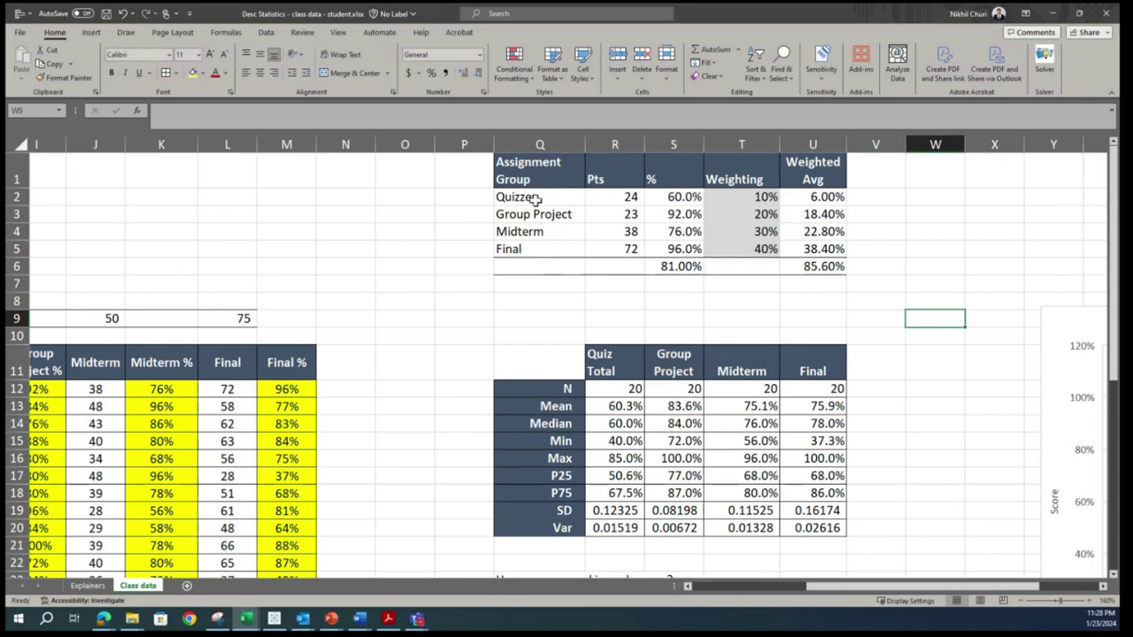
Step: Examine the Quizzes percentage, weighting and weighted score, and compare the Final percentage with the weighted average total in U6
left_click(685, 197)
left_click(554, 196)
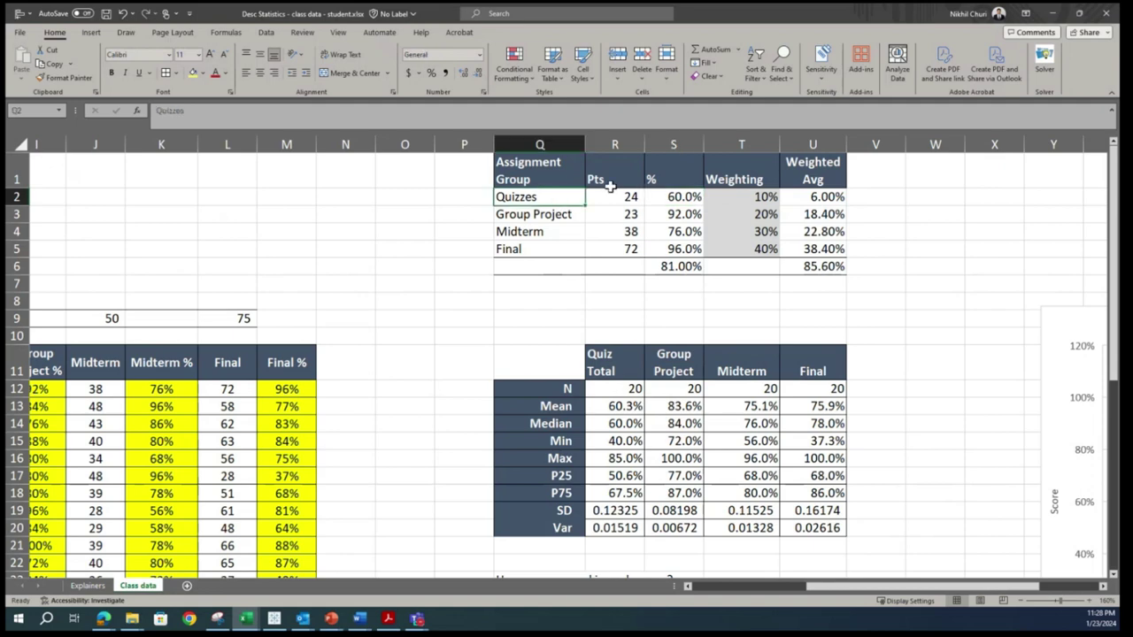
left_click(770, 197)
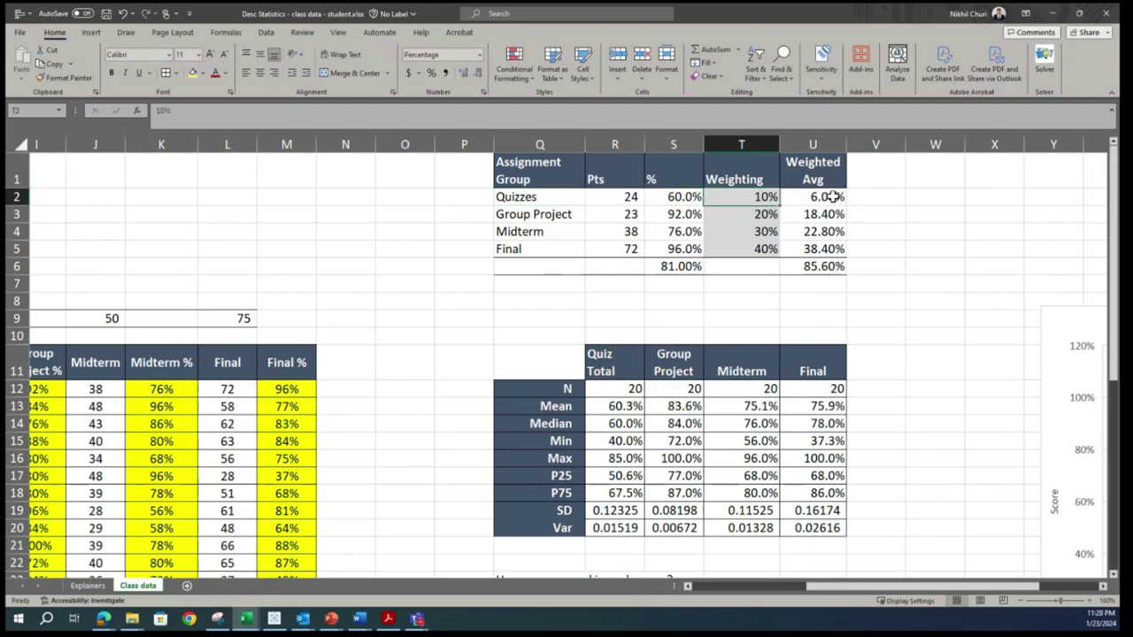
left_click(828, 197)
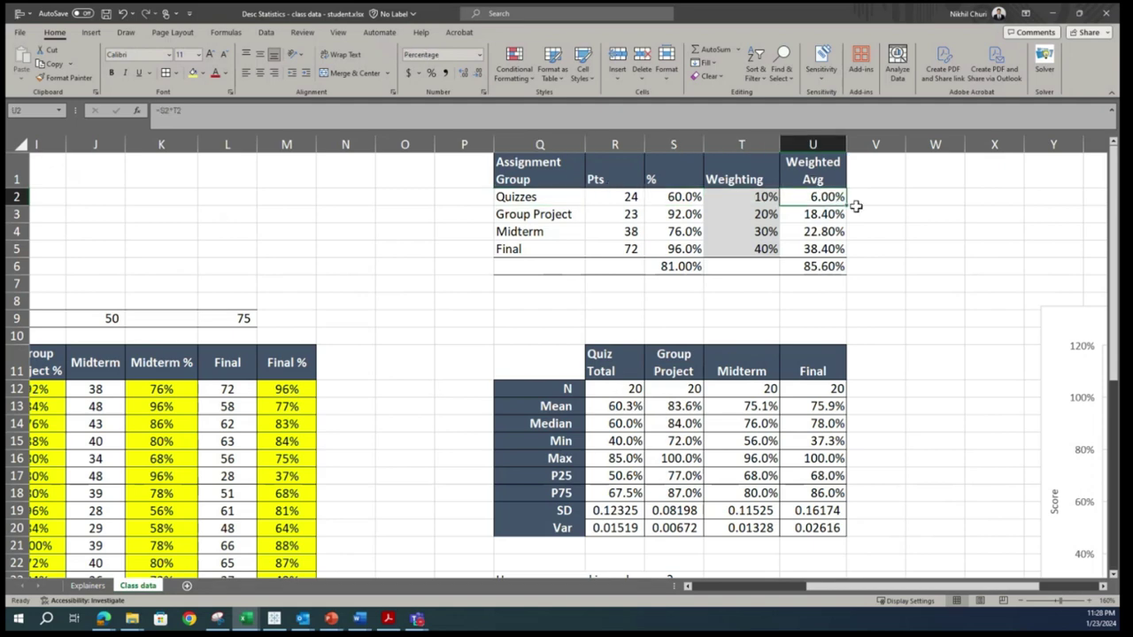
left_click(822, 268)
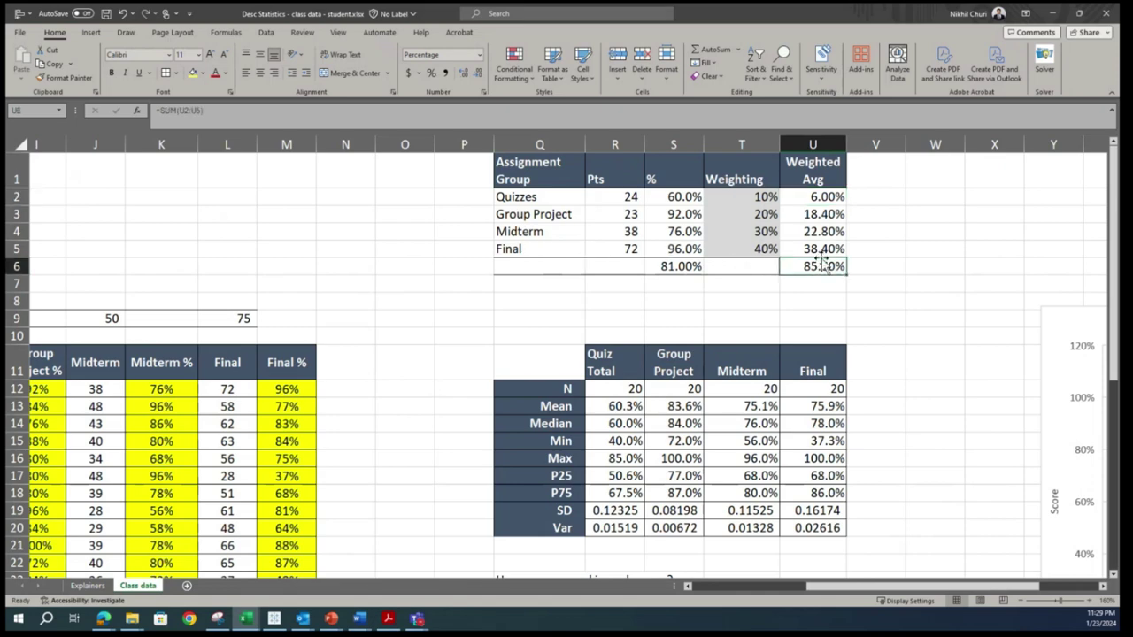
left_click(670, 249)
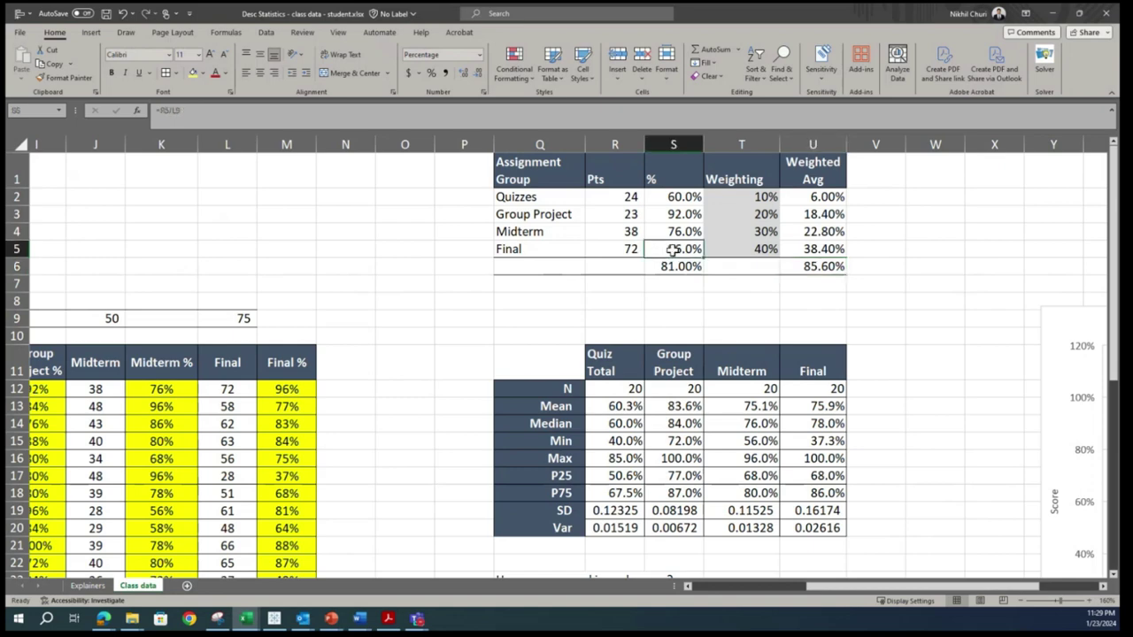
left_click(815, 264)
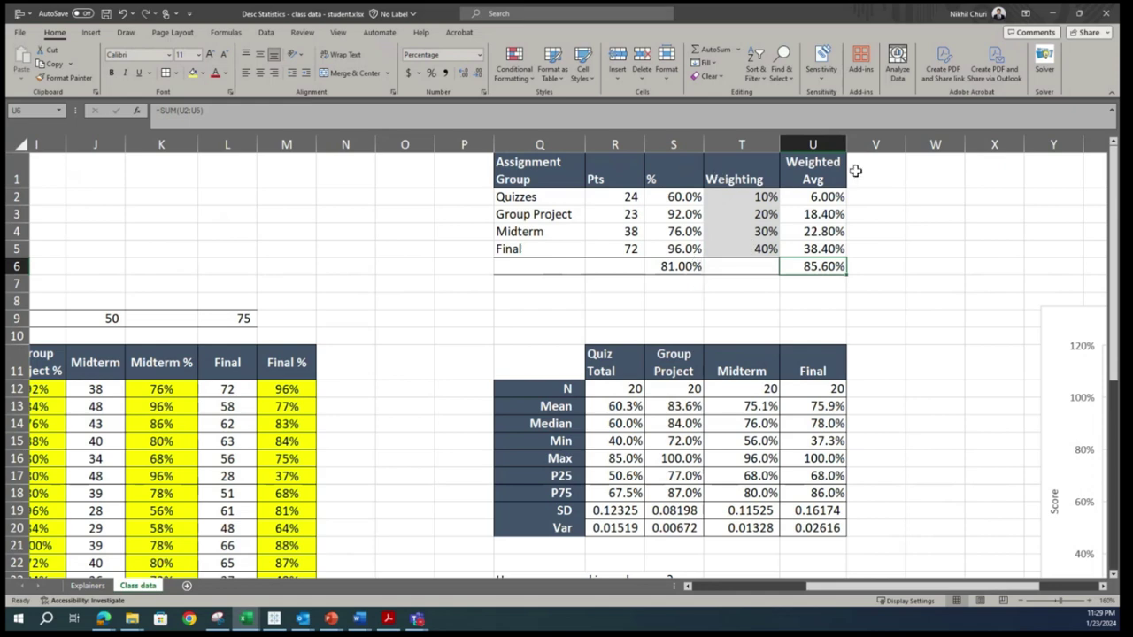
left_click(889, 298)
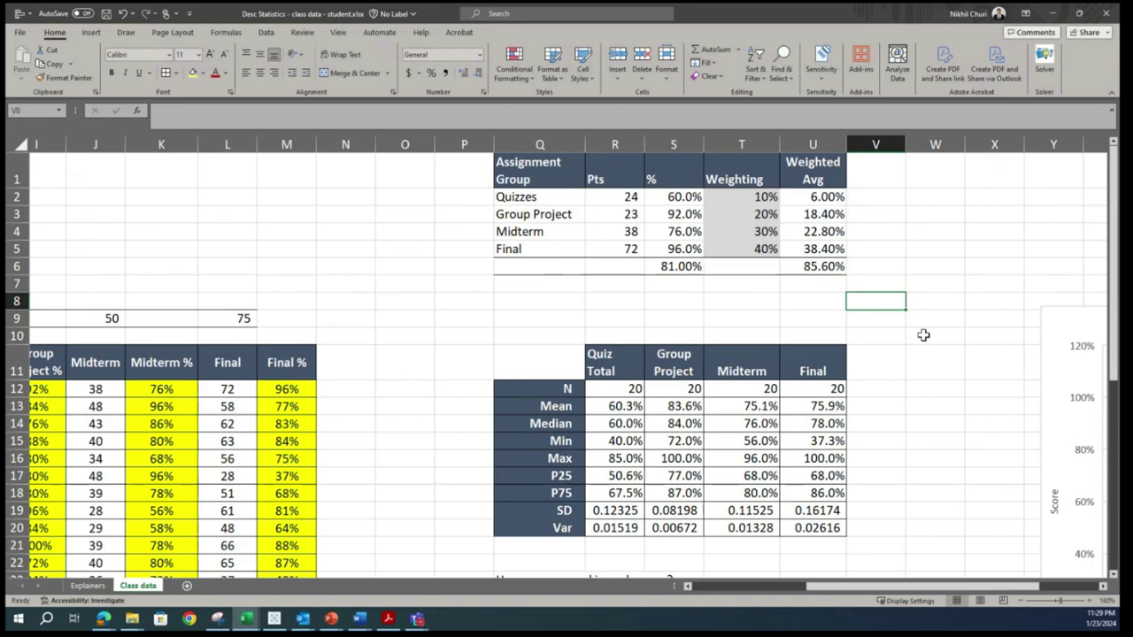
Step: AutoFit the widths of columns S and R to their contents
scroll(922, 339, "down", 3)
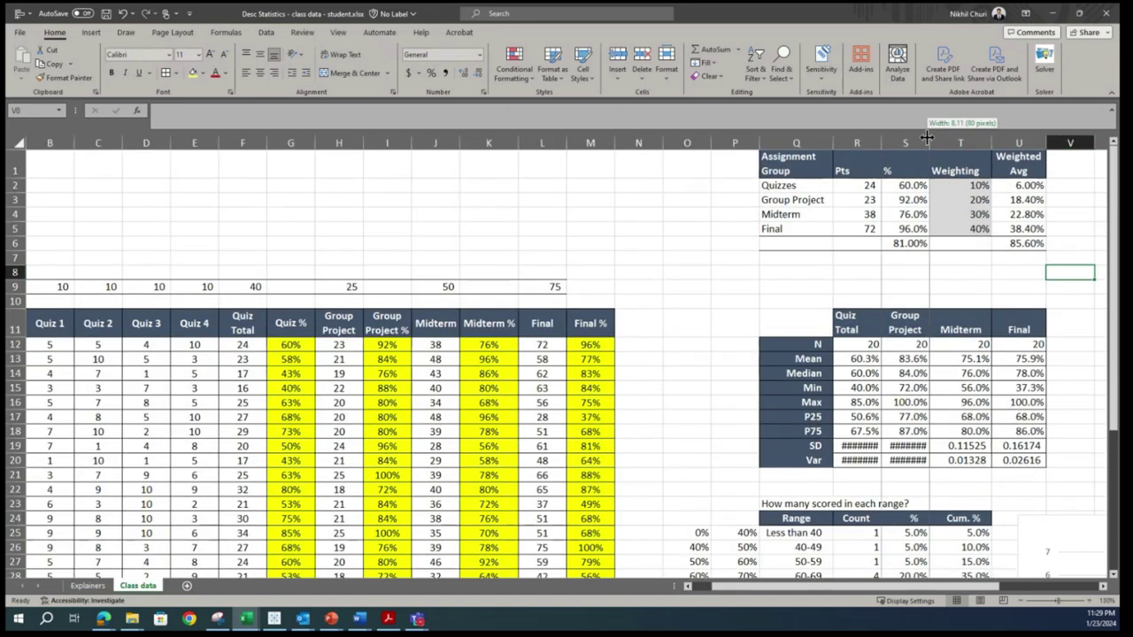
double_click(927, 140)
double_click(883, 140)
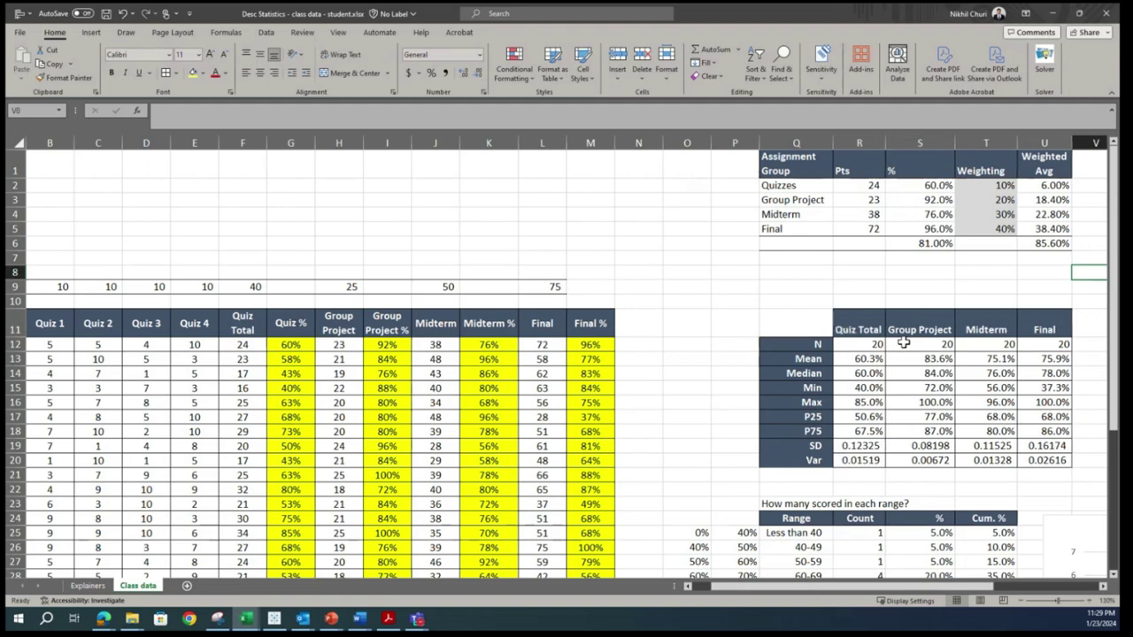